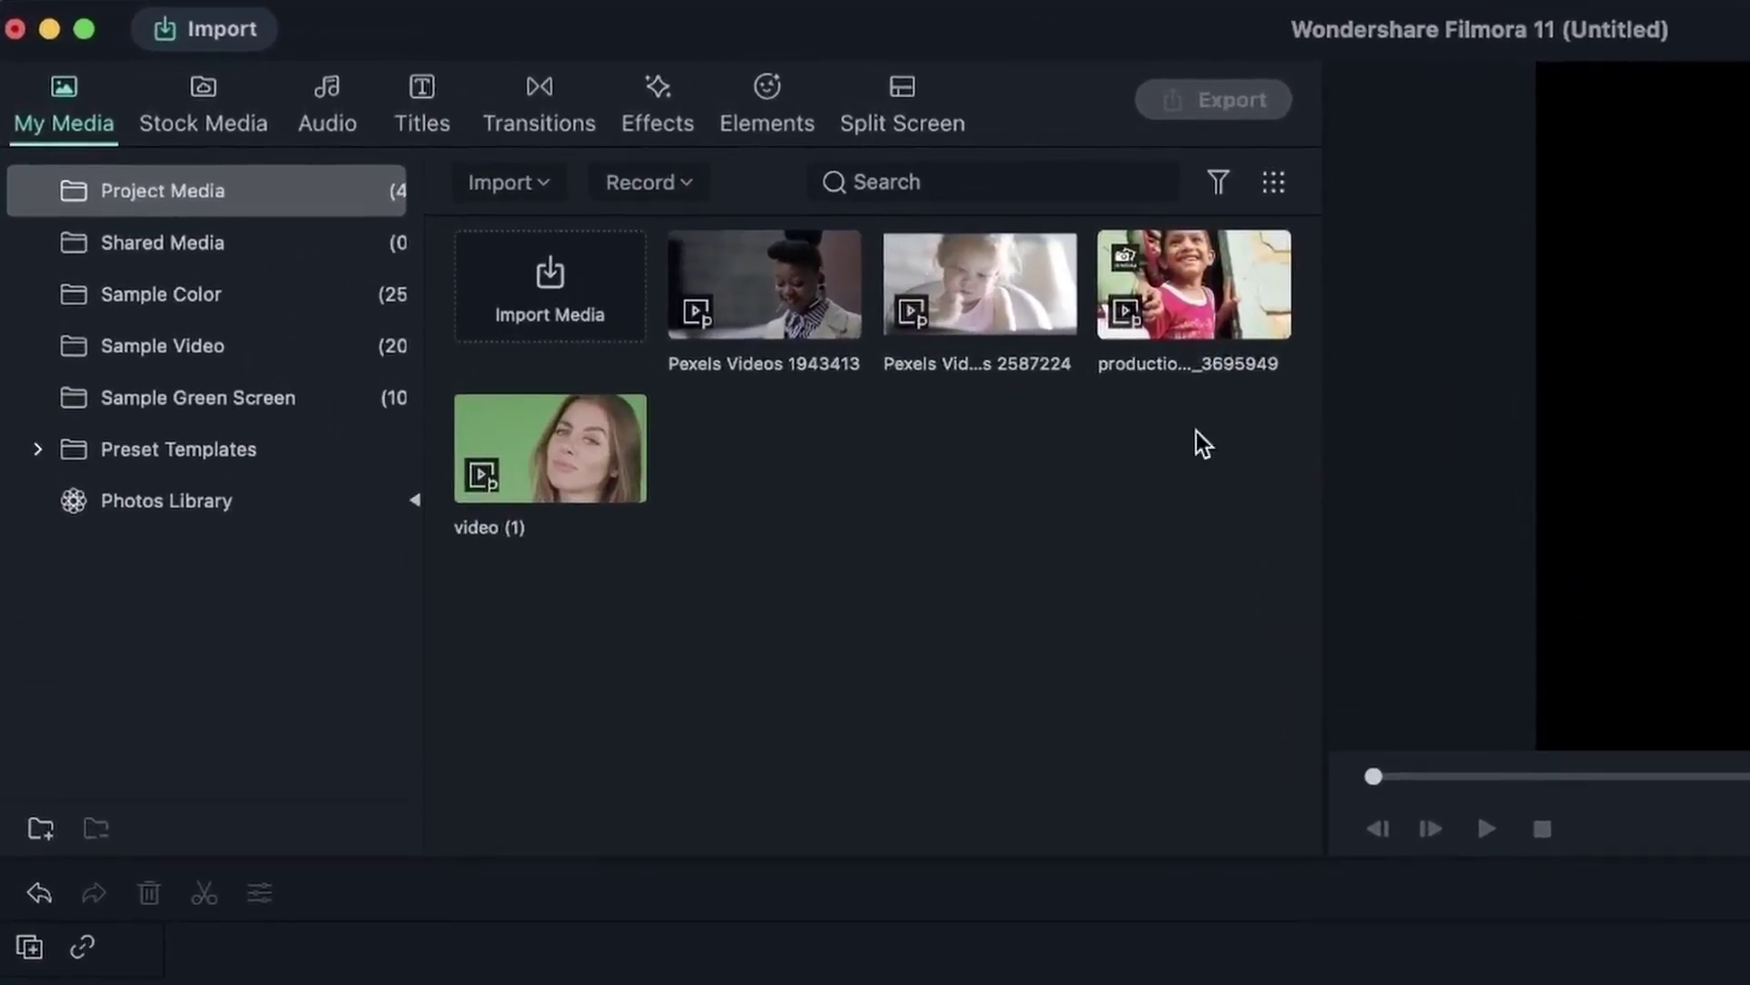
# Preview the green-screen clip and the smiling boy clip, pausing at 00:00:08:08
pyautogui.moveTo(1153, 664); pyautogui.dragTo(971, 533)
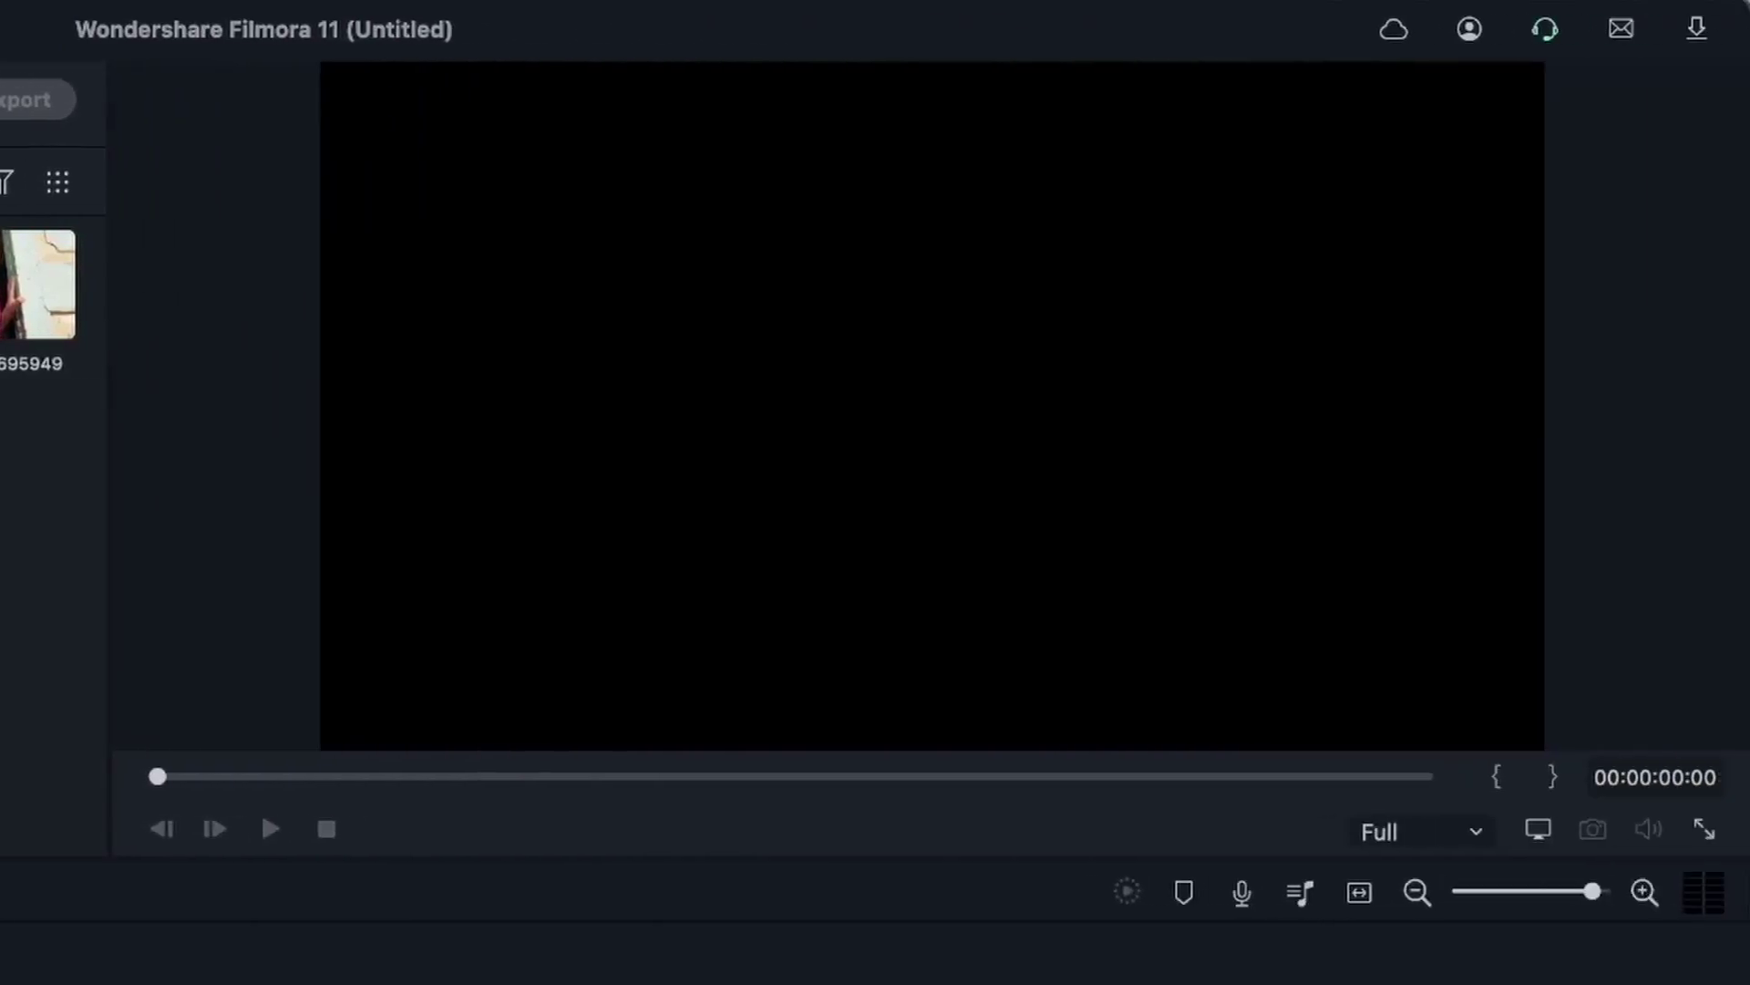
pyautogui.press('space')
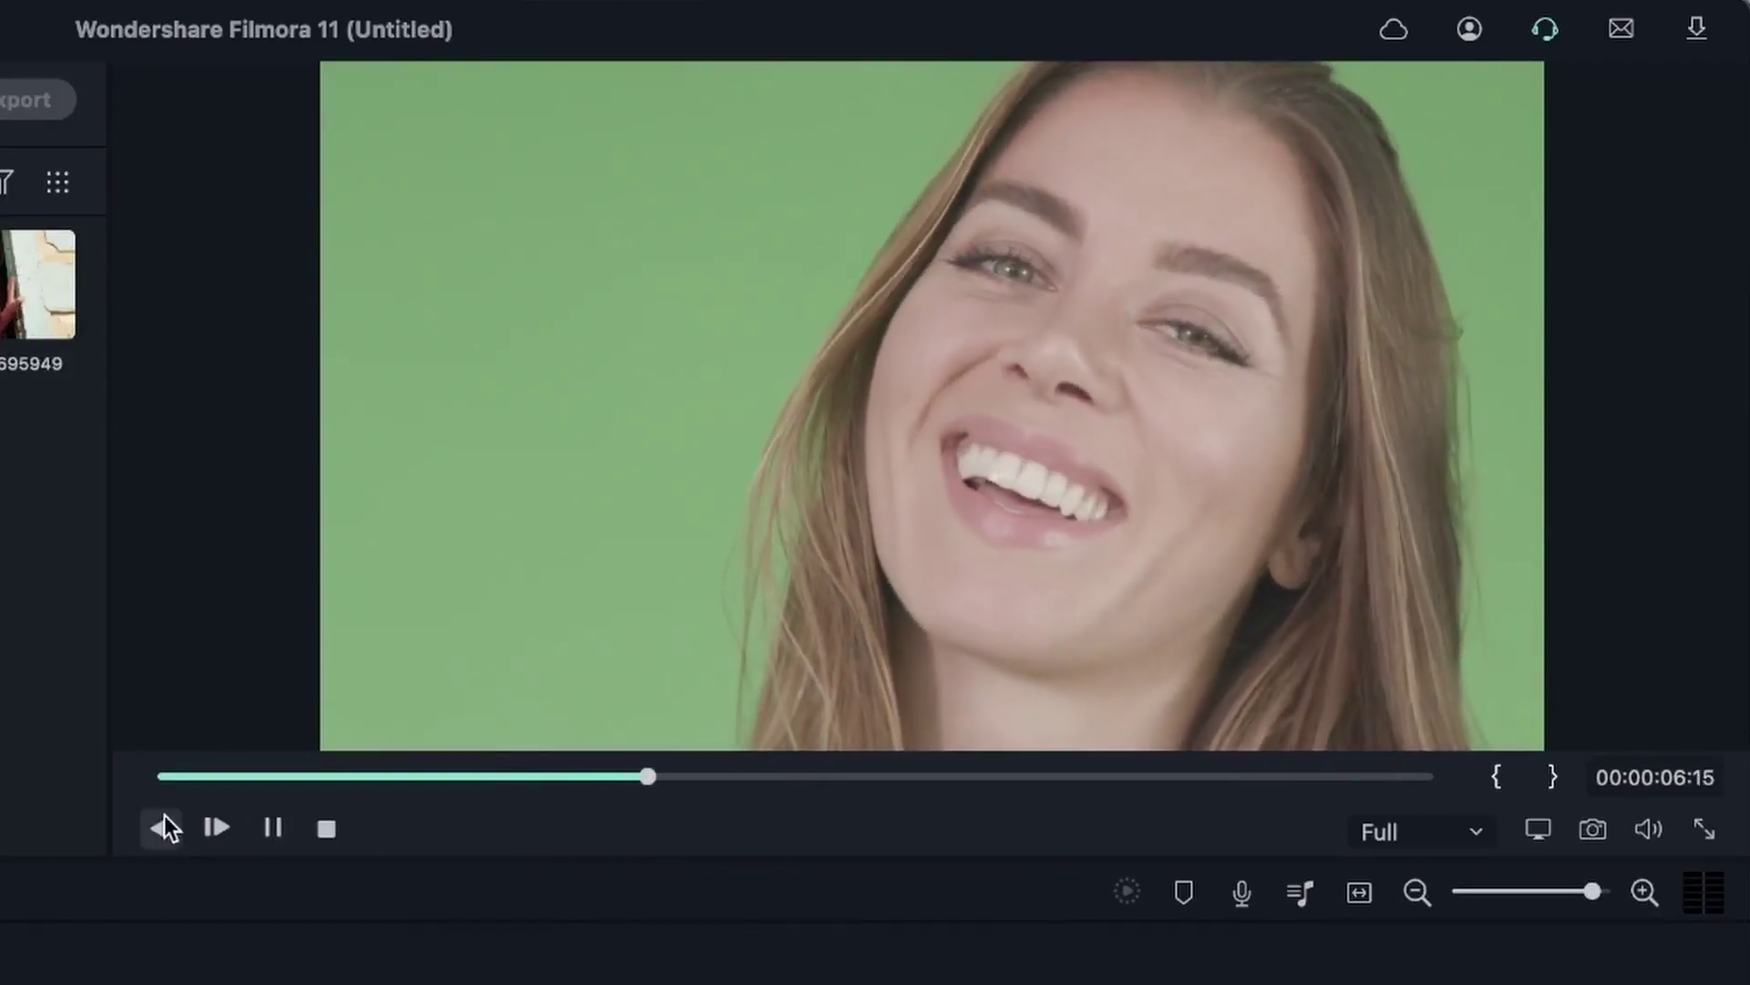
pyautogui.click(270, 828)
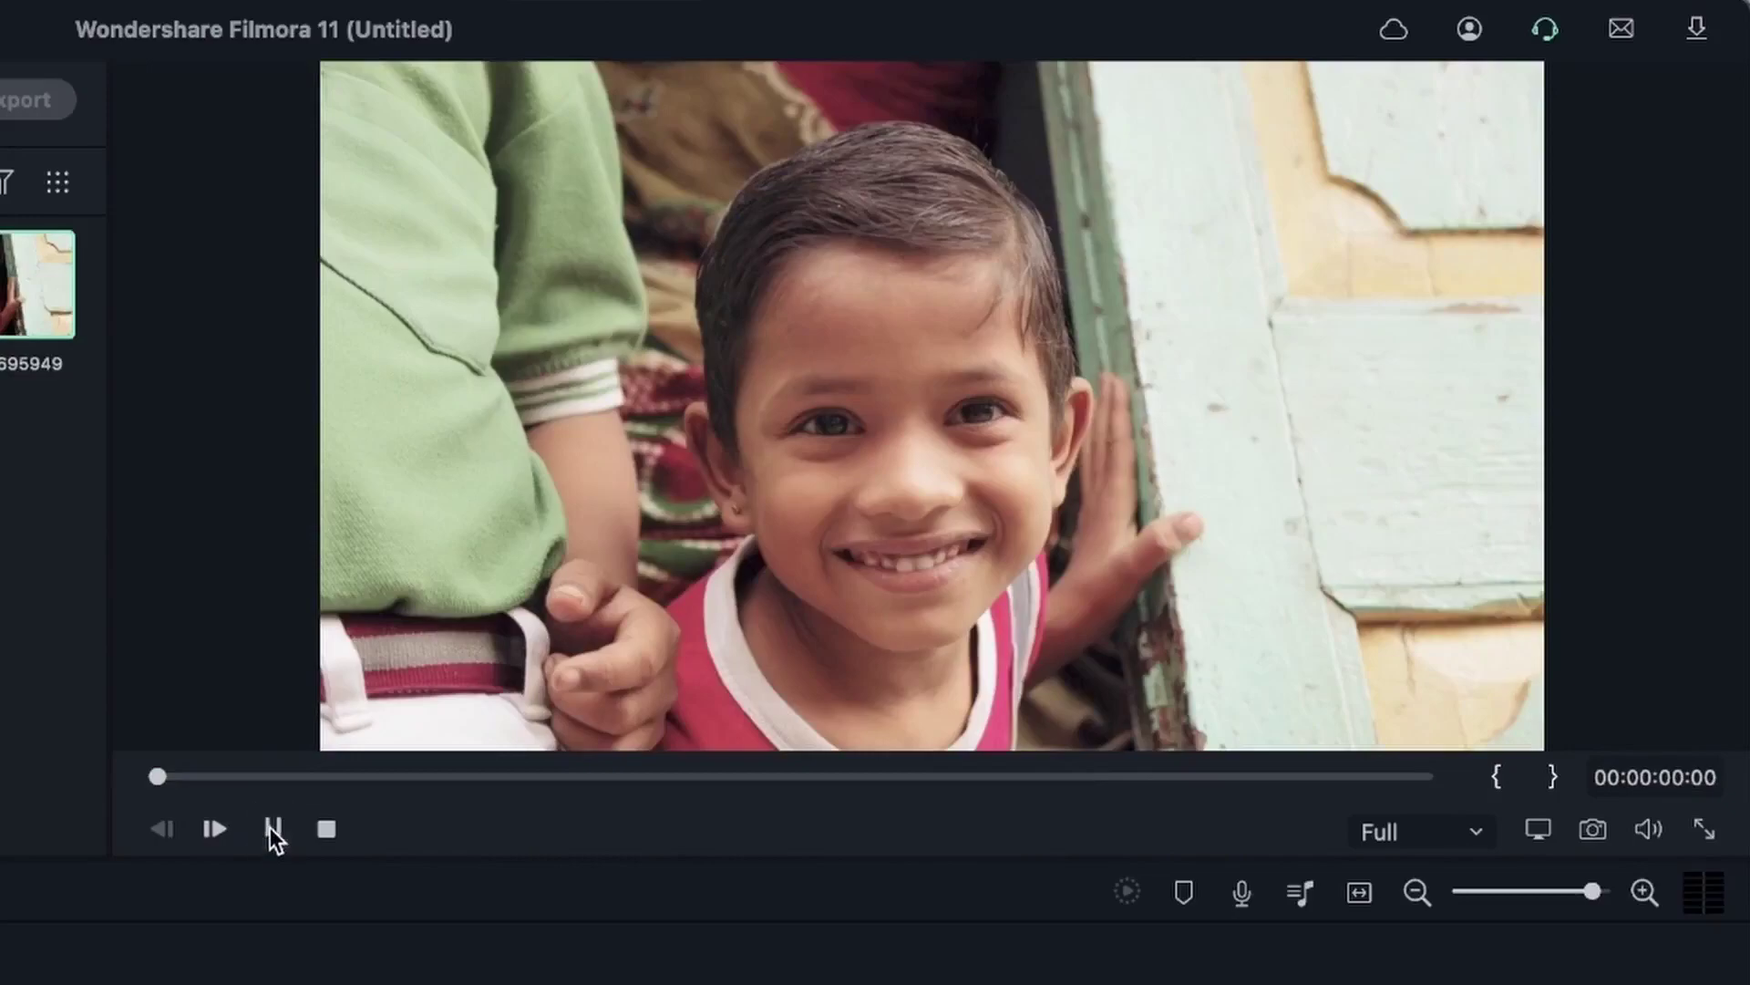
pyautogui.click(272, 829)
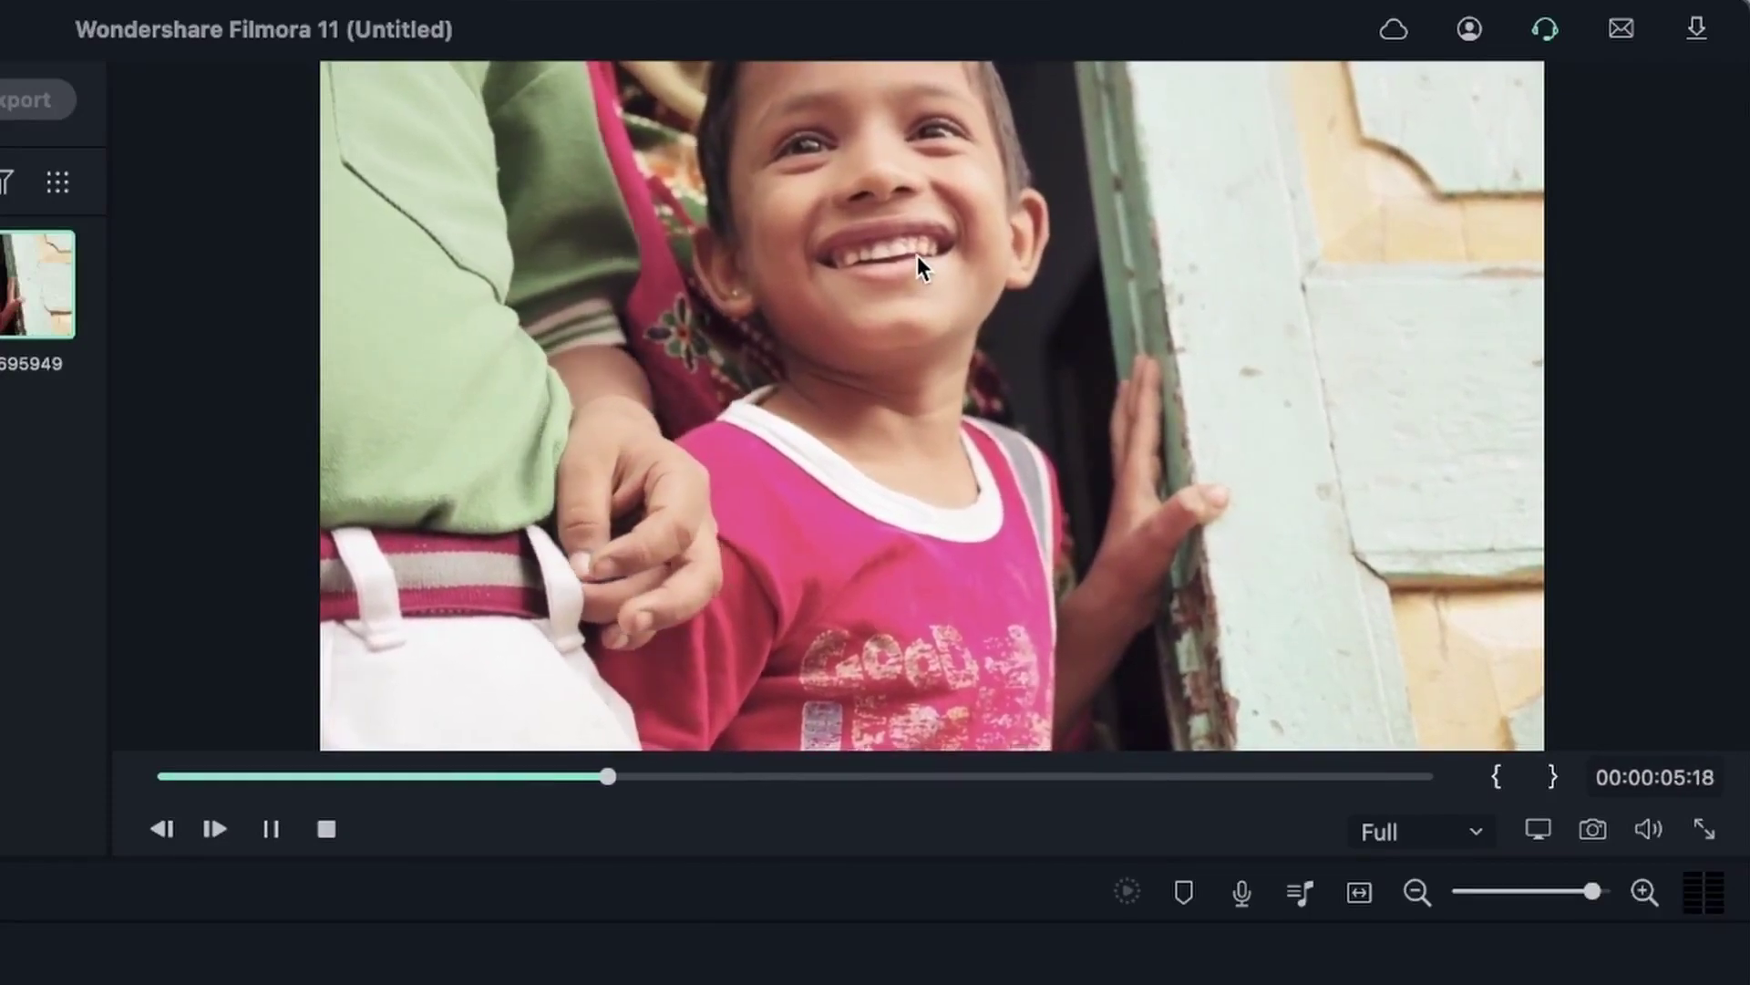
pyautogui.click(273, 825)
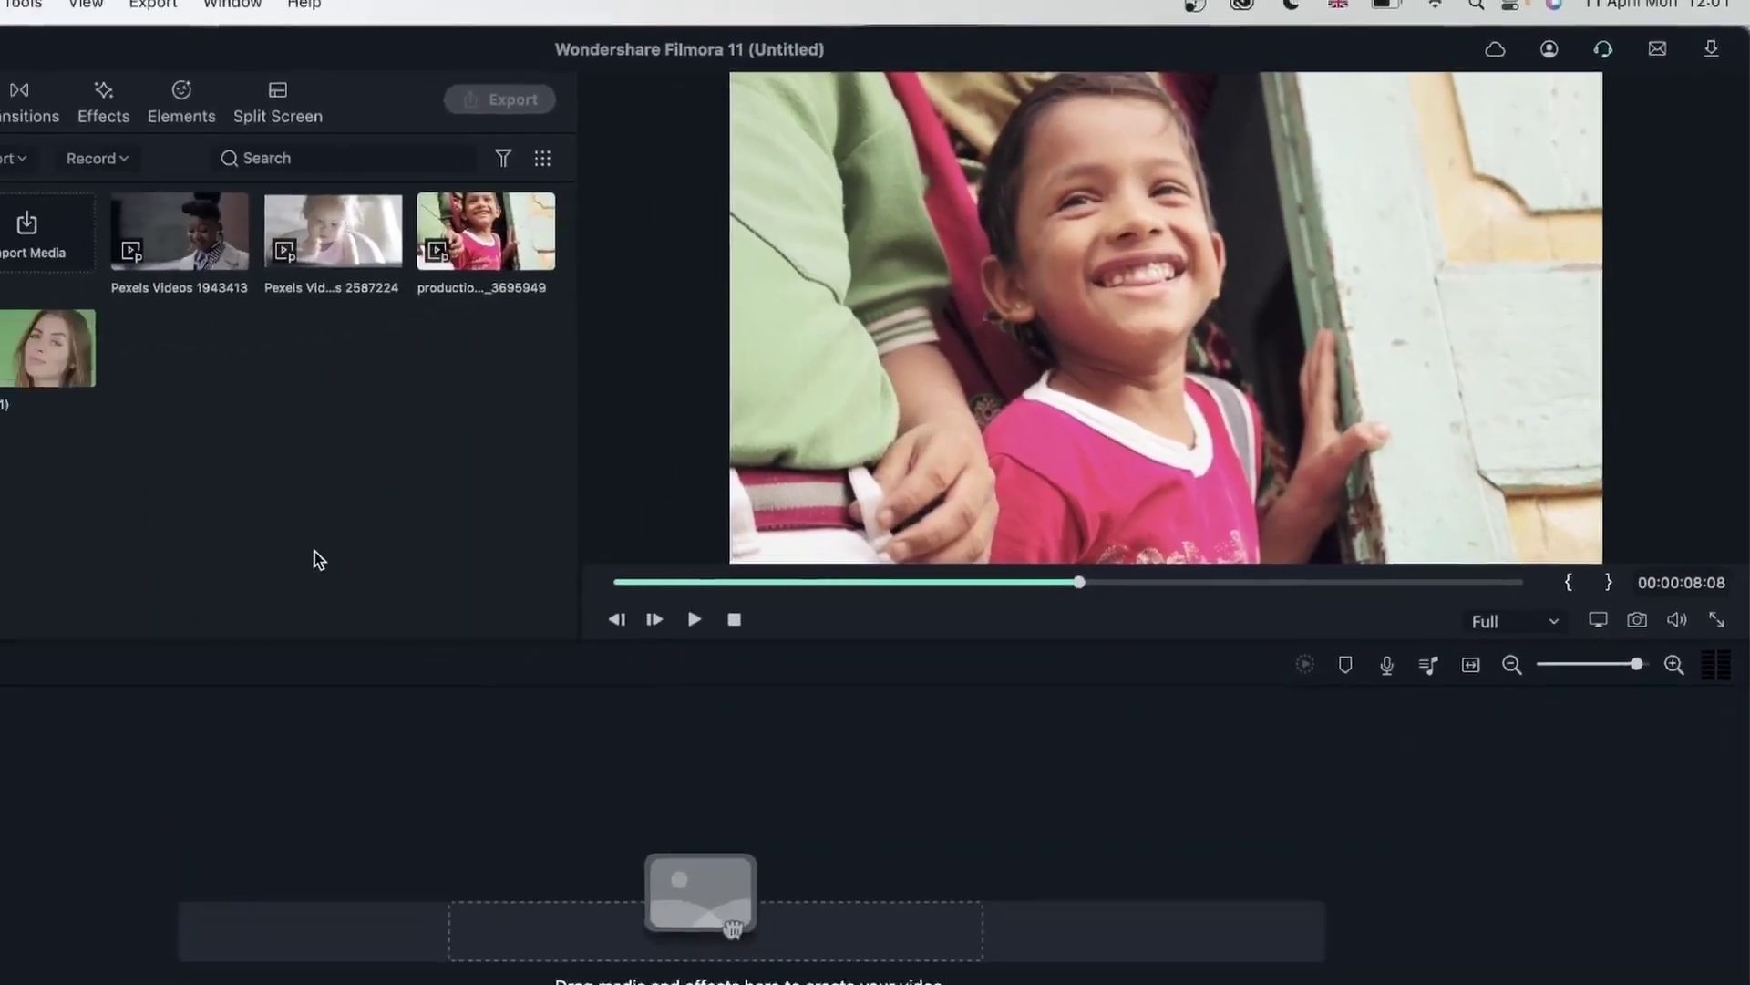
pyautogui.click(565, 460)
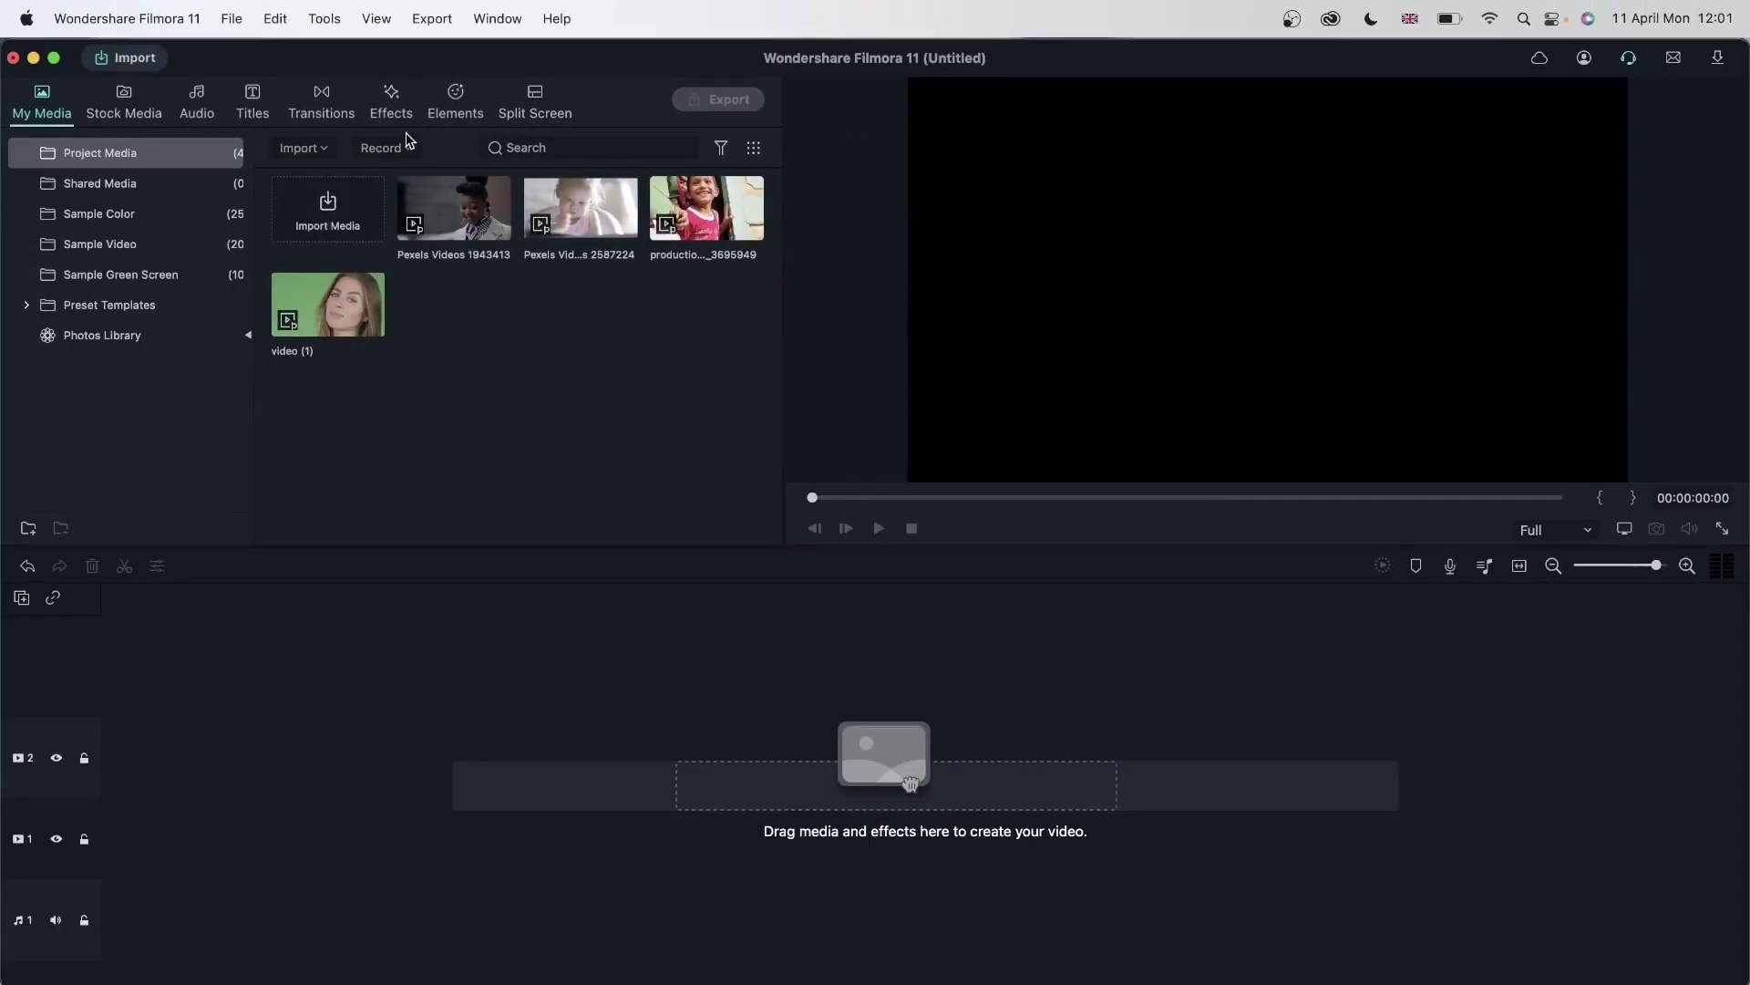
# Browse the AR Stickers collection in the Filmstock effects
pyautogui.click(389, 100)
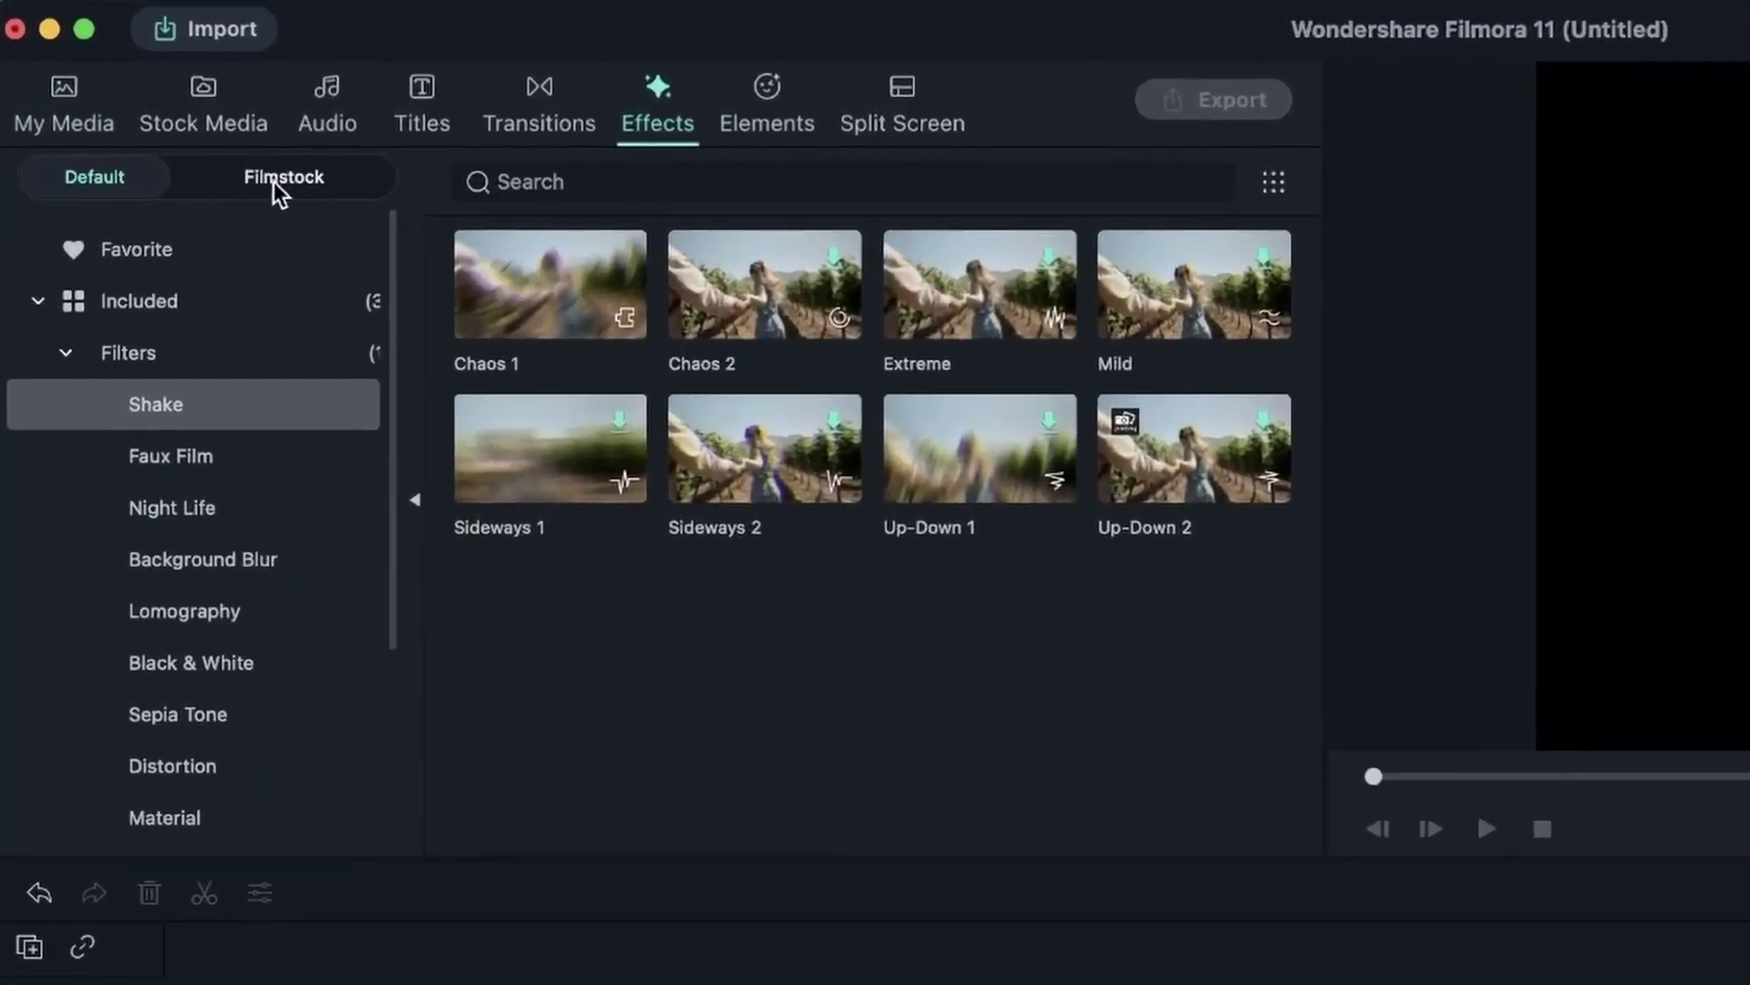
pyautogui.click(273, 182)
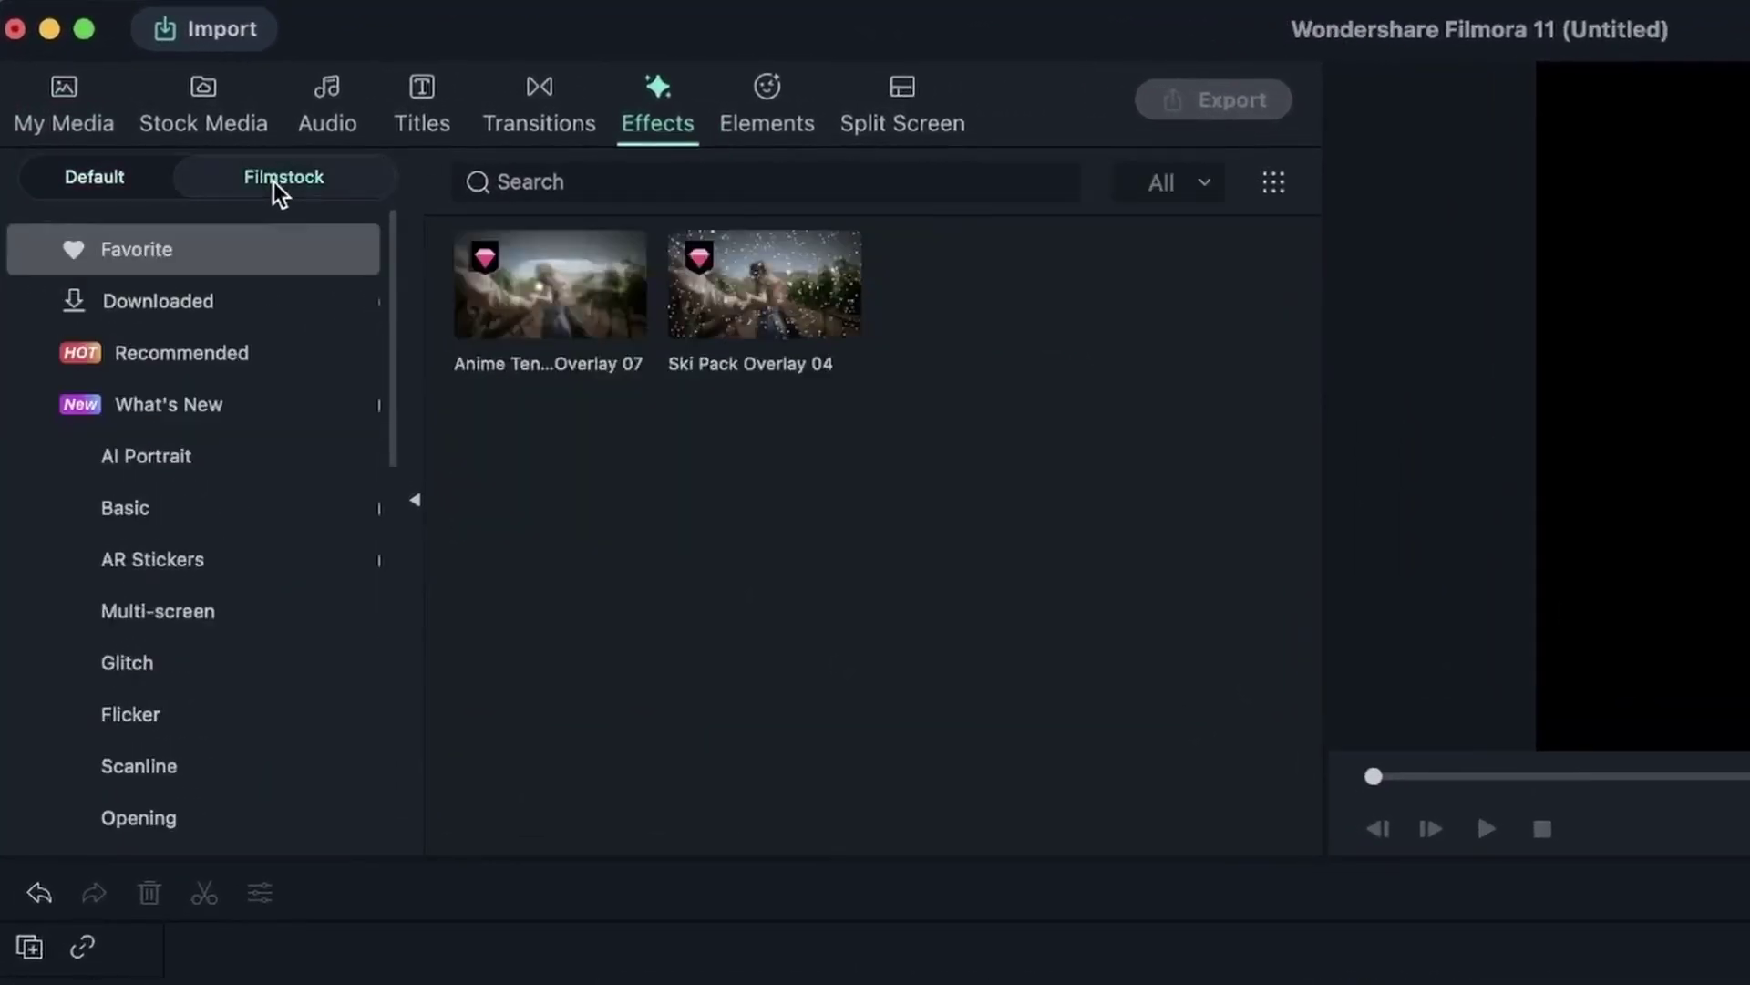
pyautogui.click(184, 560)
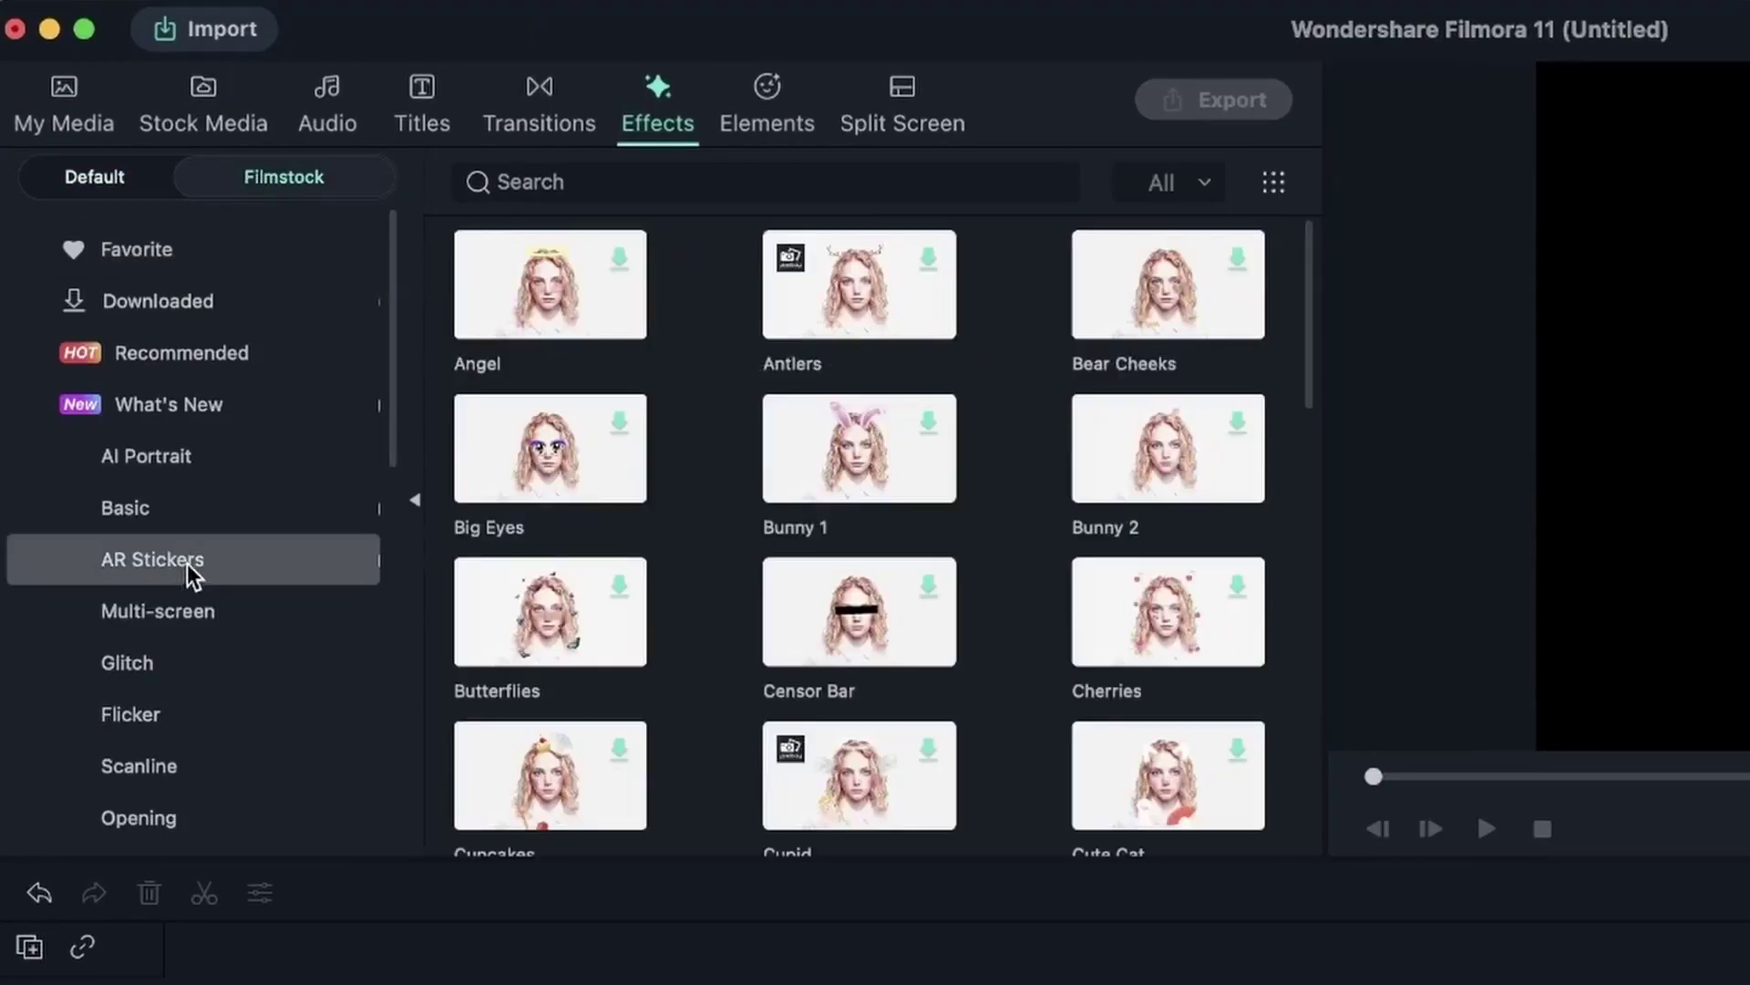
pyautogui.scroll(-10, 1026, 454)
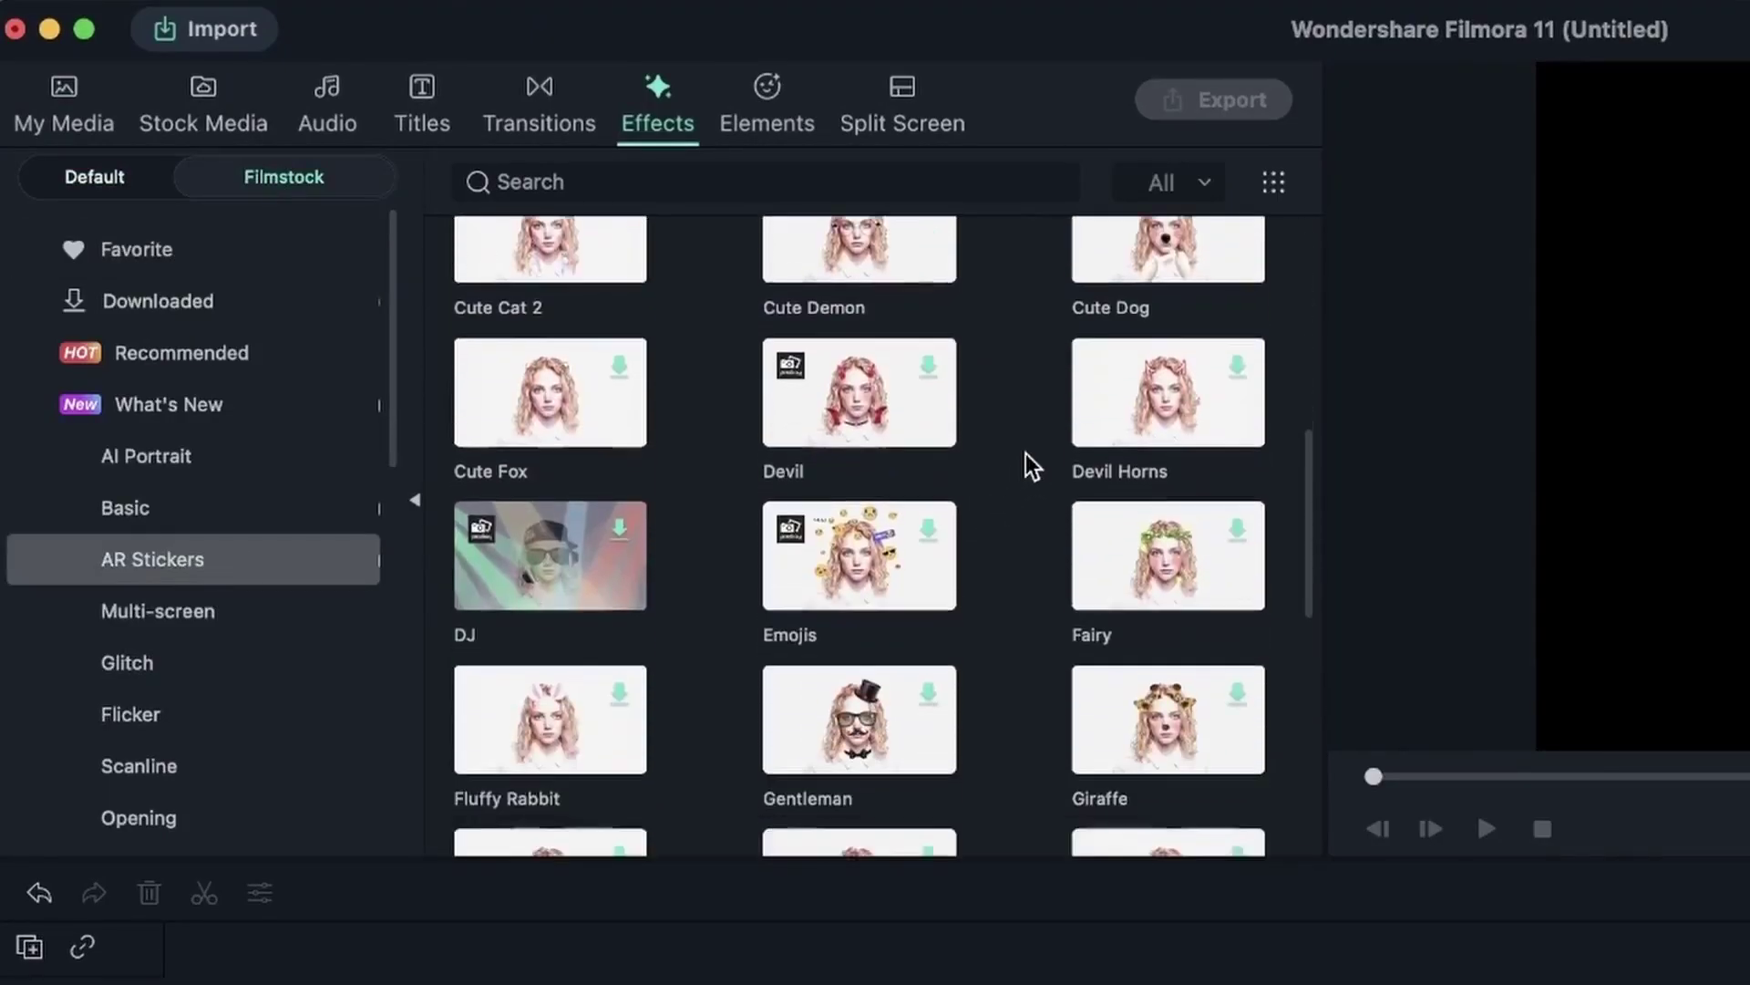
pyautogui.scroll(-3, 1030, 445)
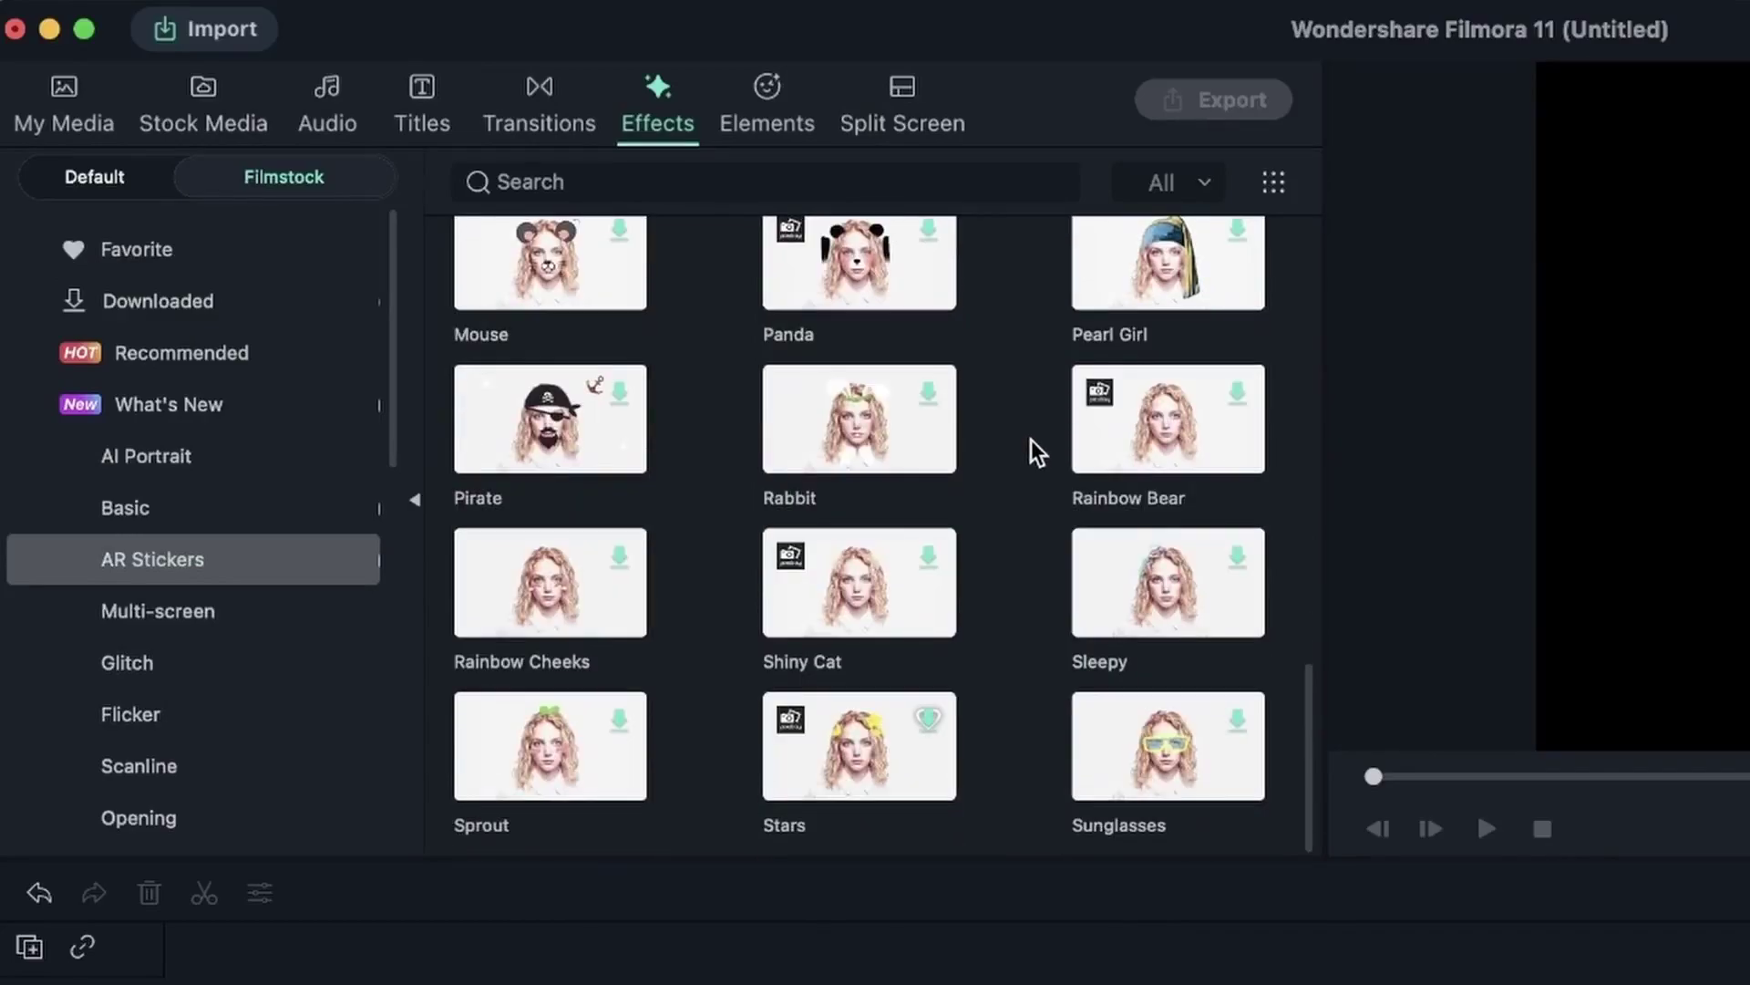
pyautogui.scroll(12, 1031, 438)
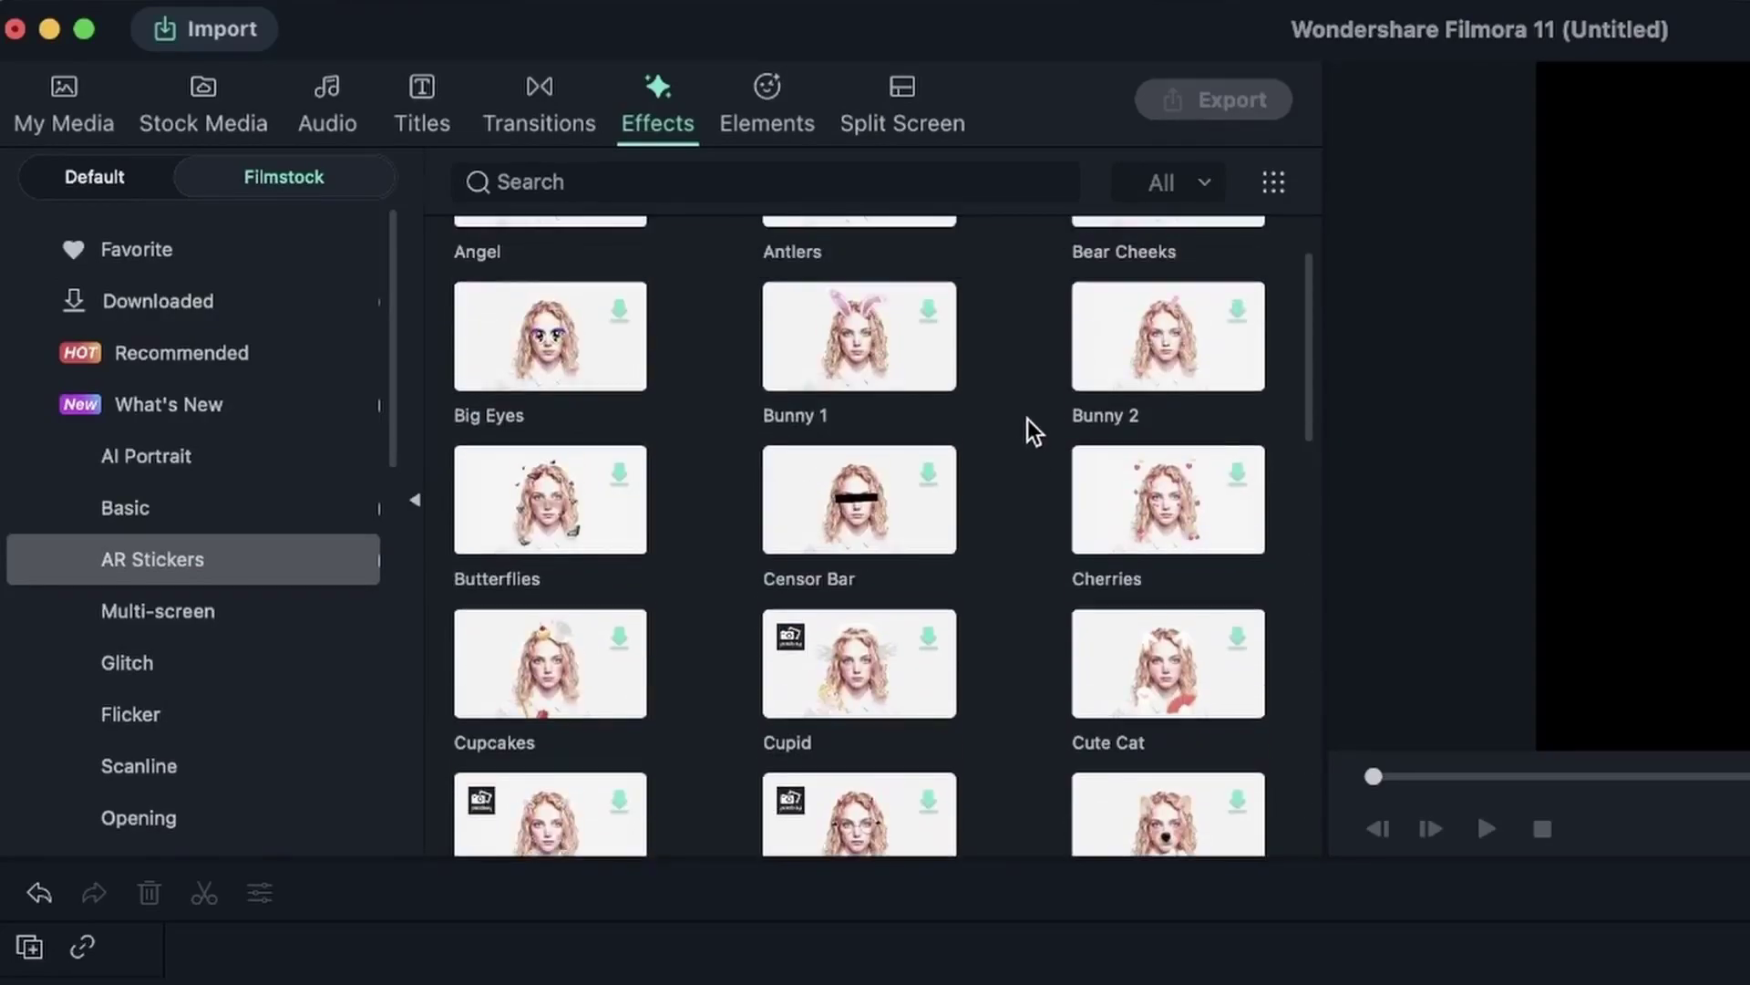
pyautogui.scroll(2, 1027, 429)
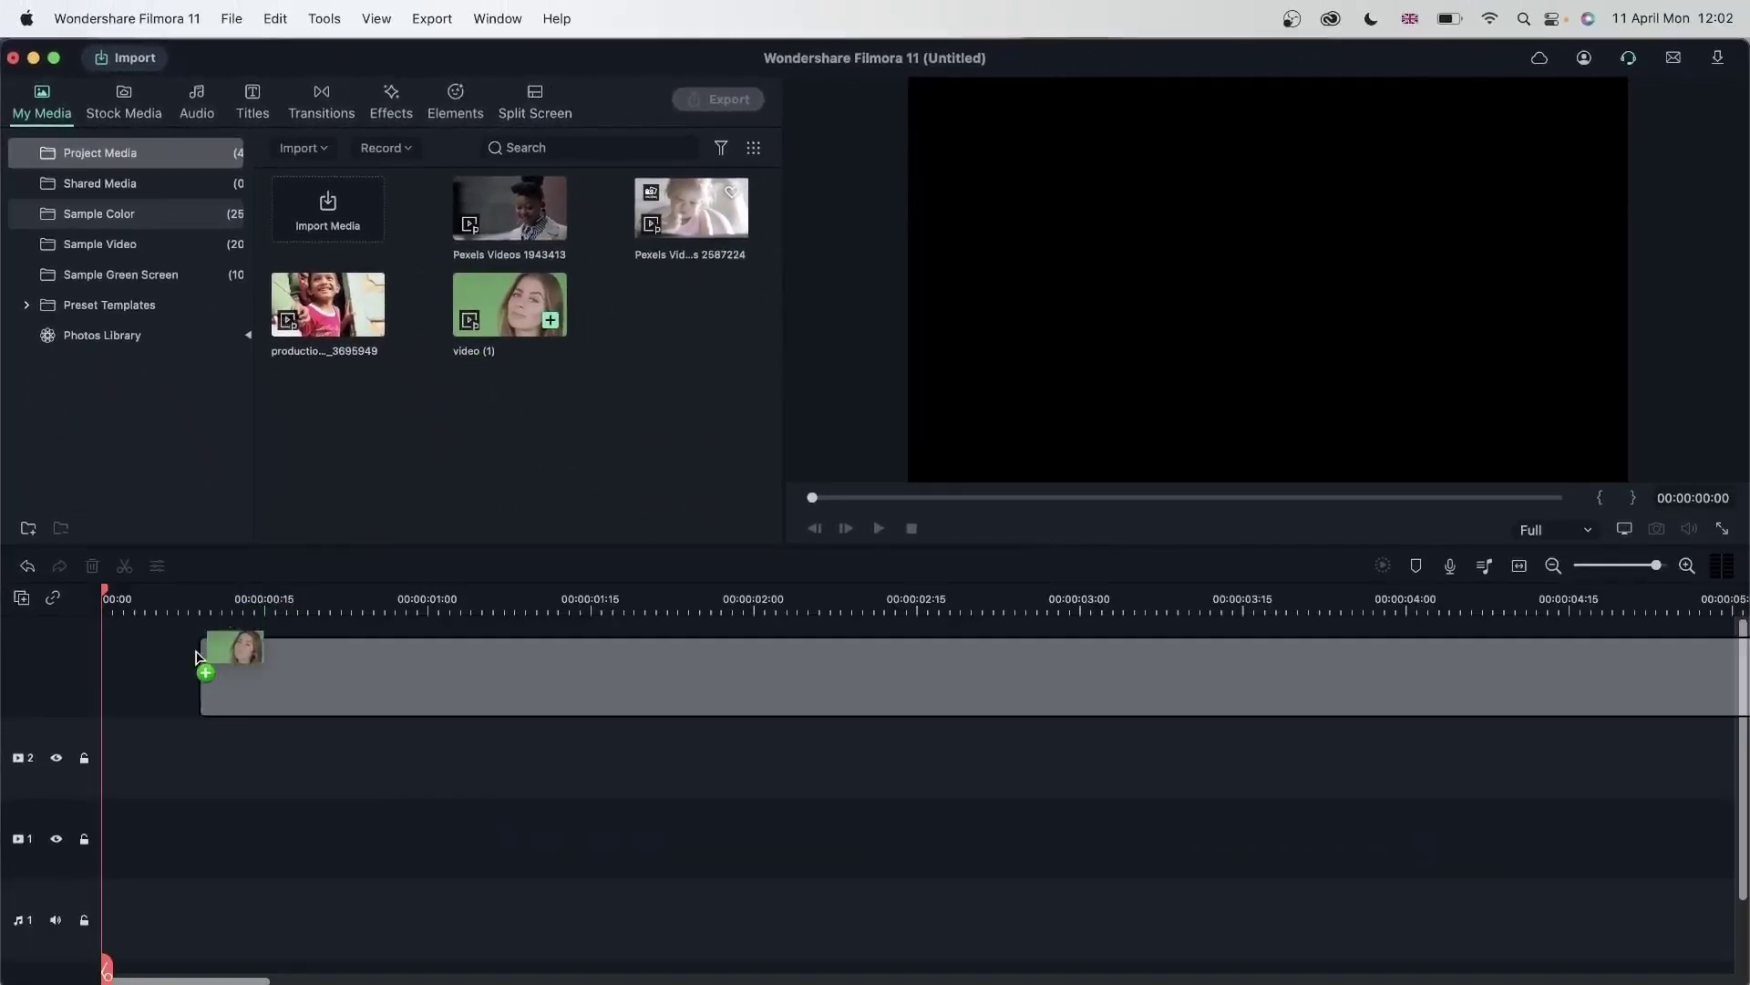
# Add video (1) at 1920x1080 29.97fps, trial the Butterflies sticker, then undo it
pyautogui.moveTo(510, 305); pyautogui.dragTo(136, 859)
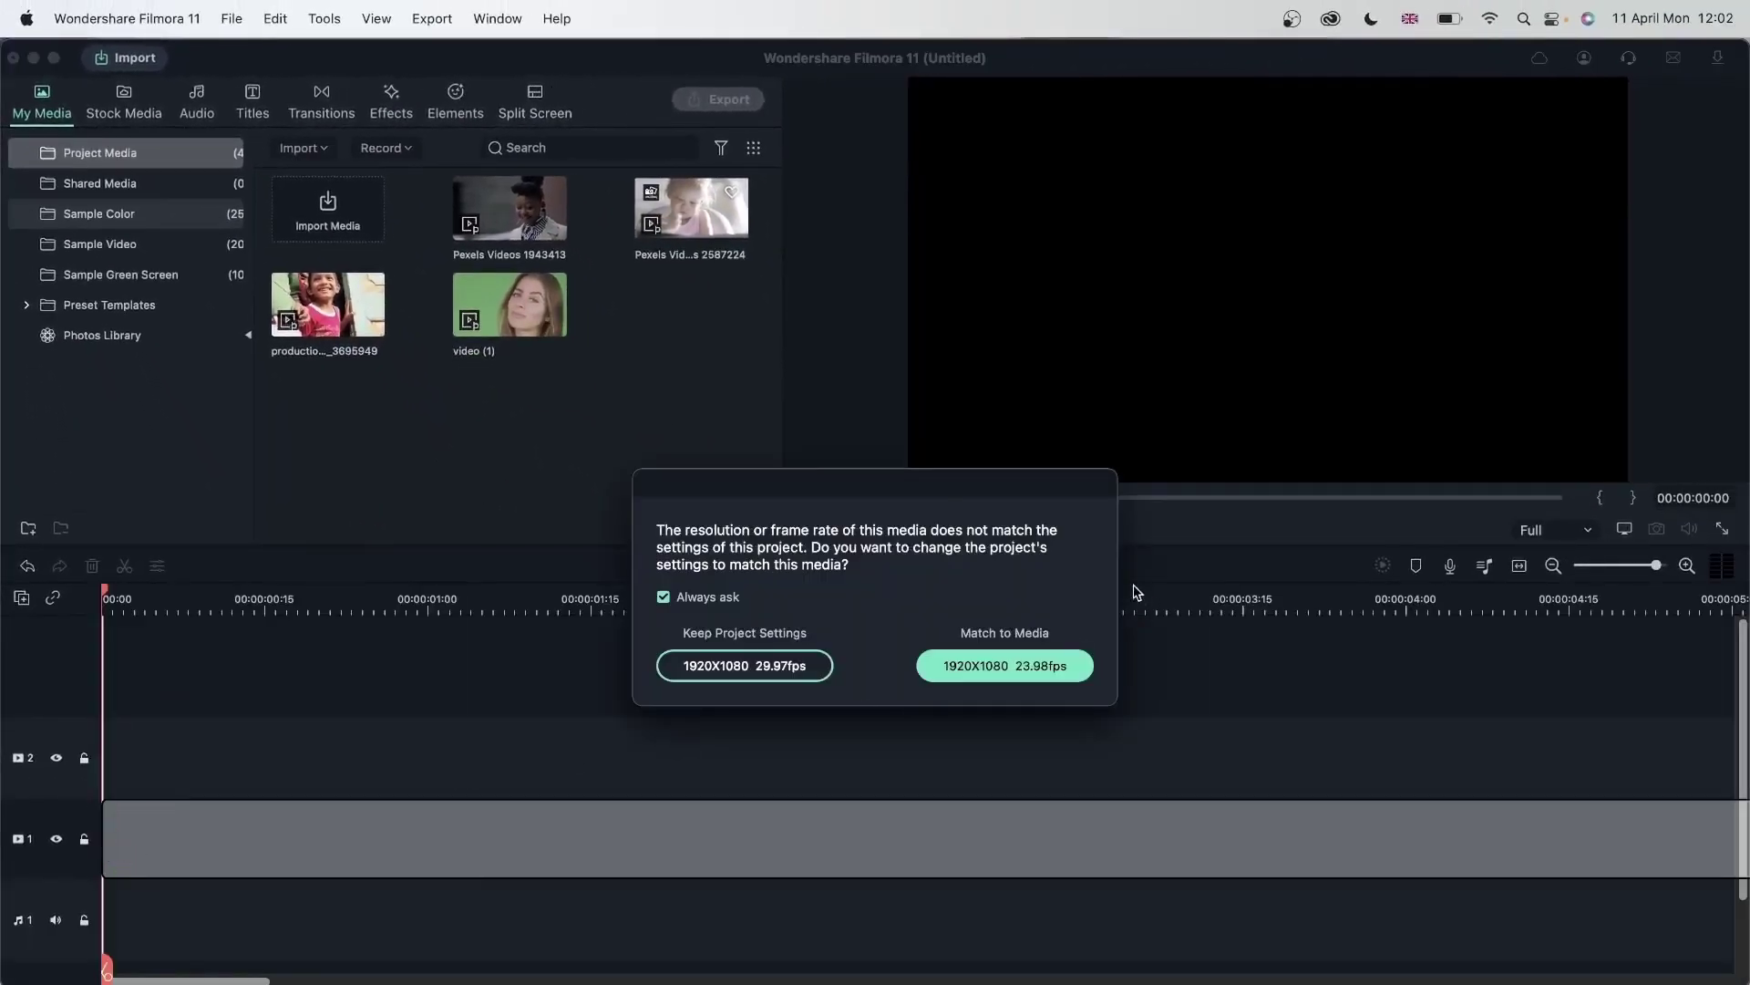
pyautogui.click(751, 666)
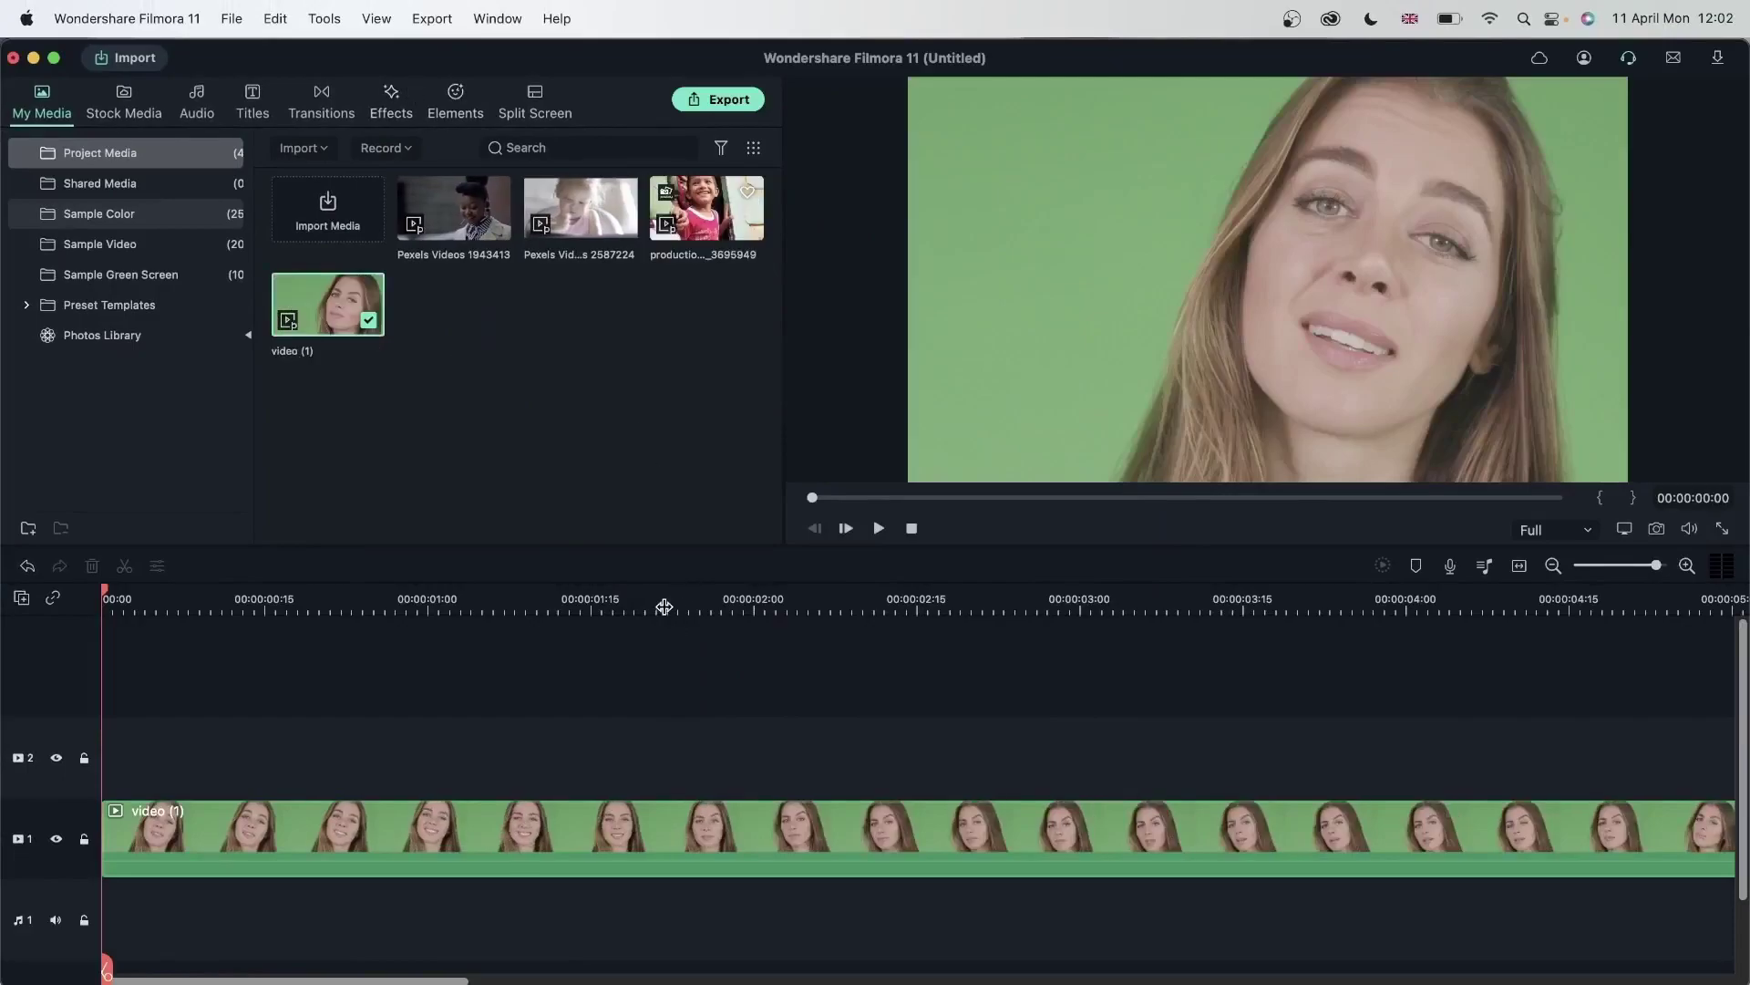
pyautogui.click(391, 110)
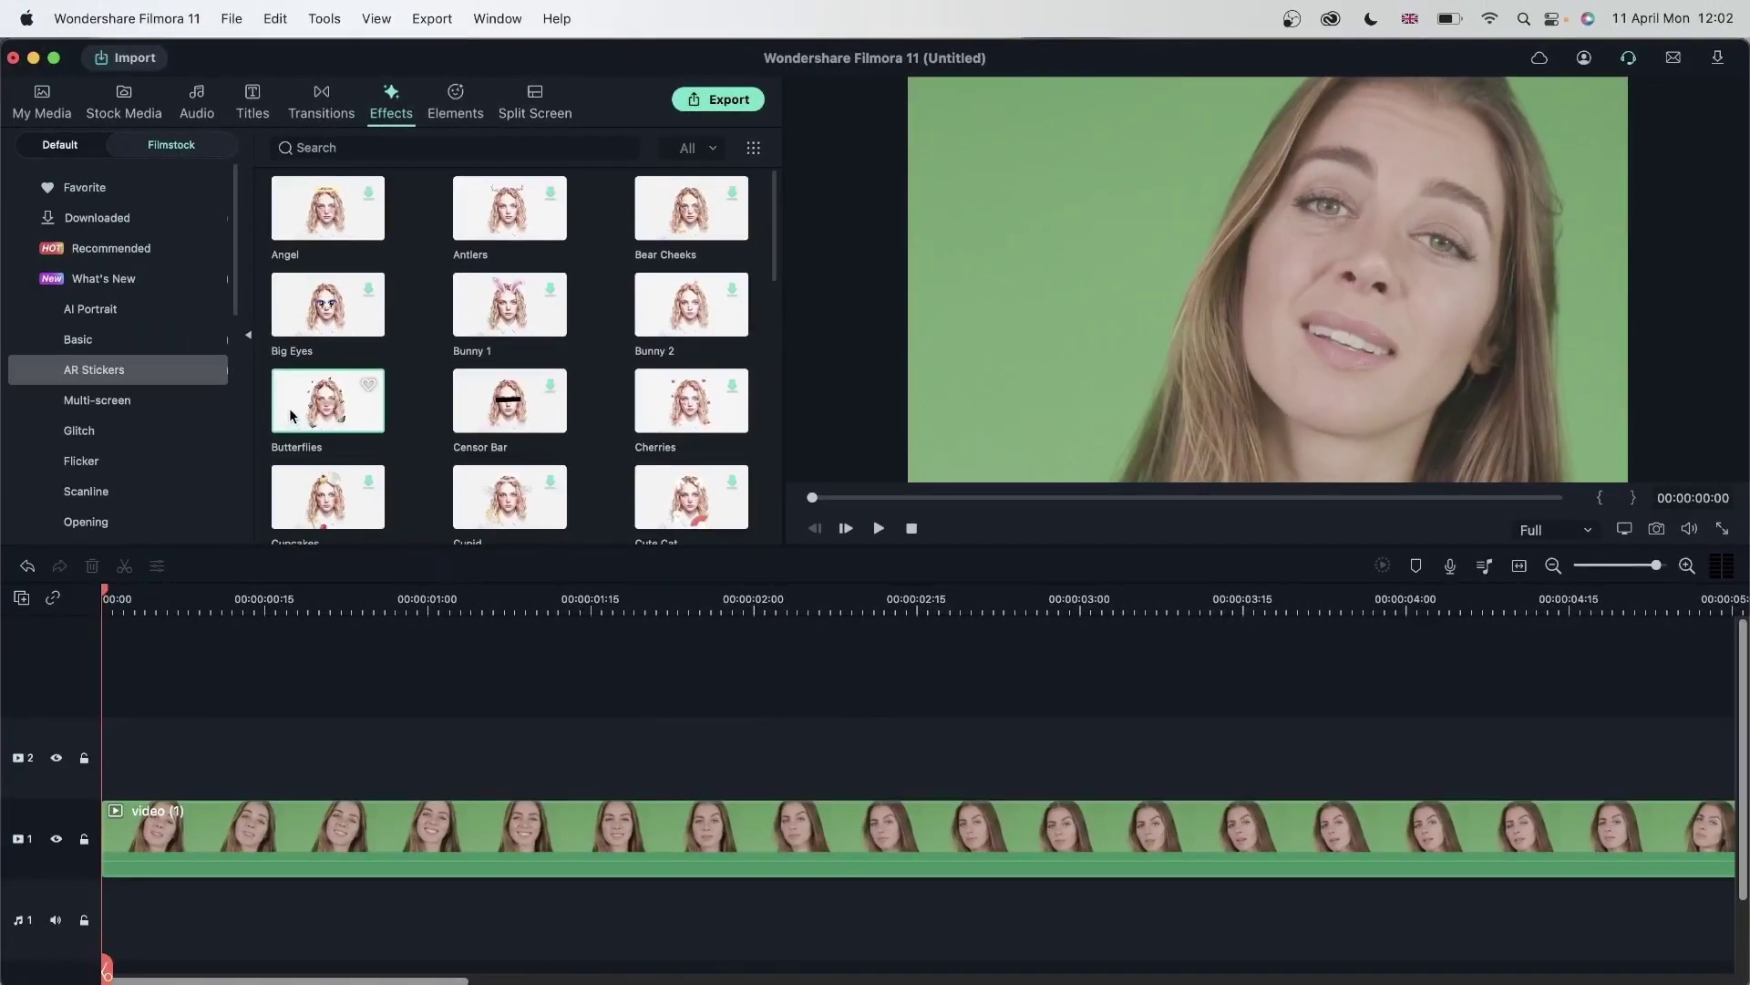
pyautogui.moveTo(291, 415); pyautogui.dragTo(201, 837)
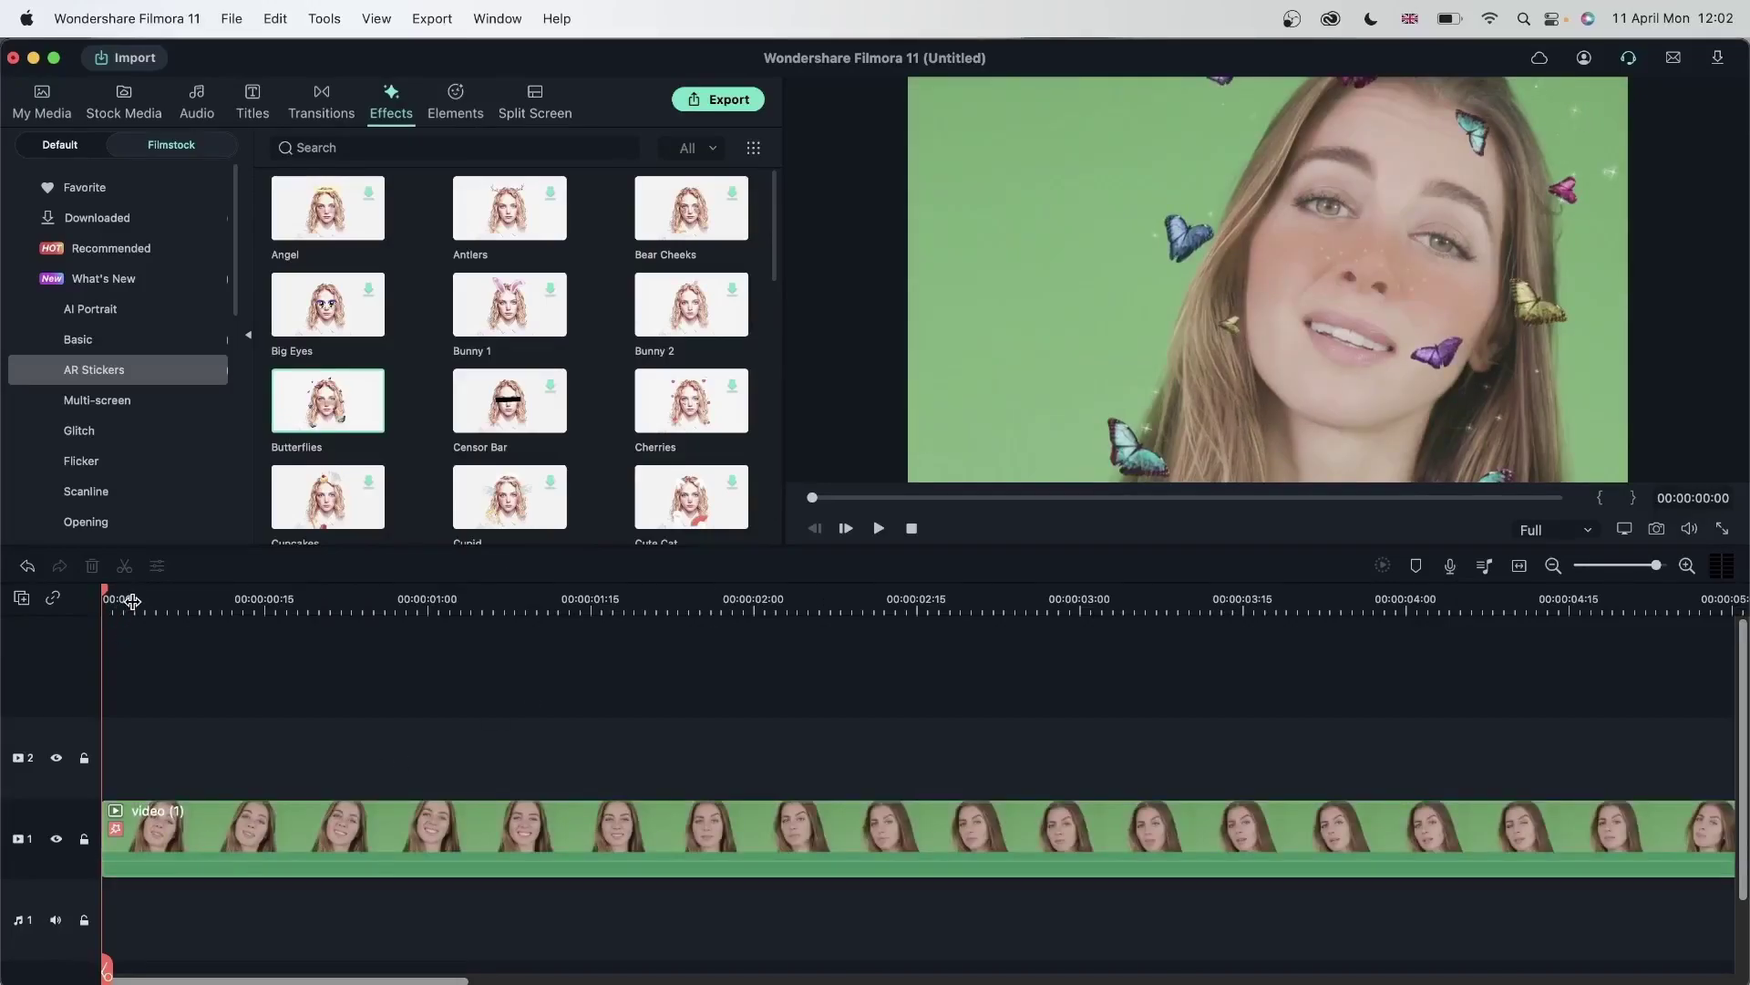
pyautogui.moveTo(133, 601); pyautogui.dragTo(1505, 665)
pyautogui.press('super+z')
# Play the clip, pausing at 00:00:03:14 and again at 00:00:11:09
pyautogui.scroll(-5, 398, 492)
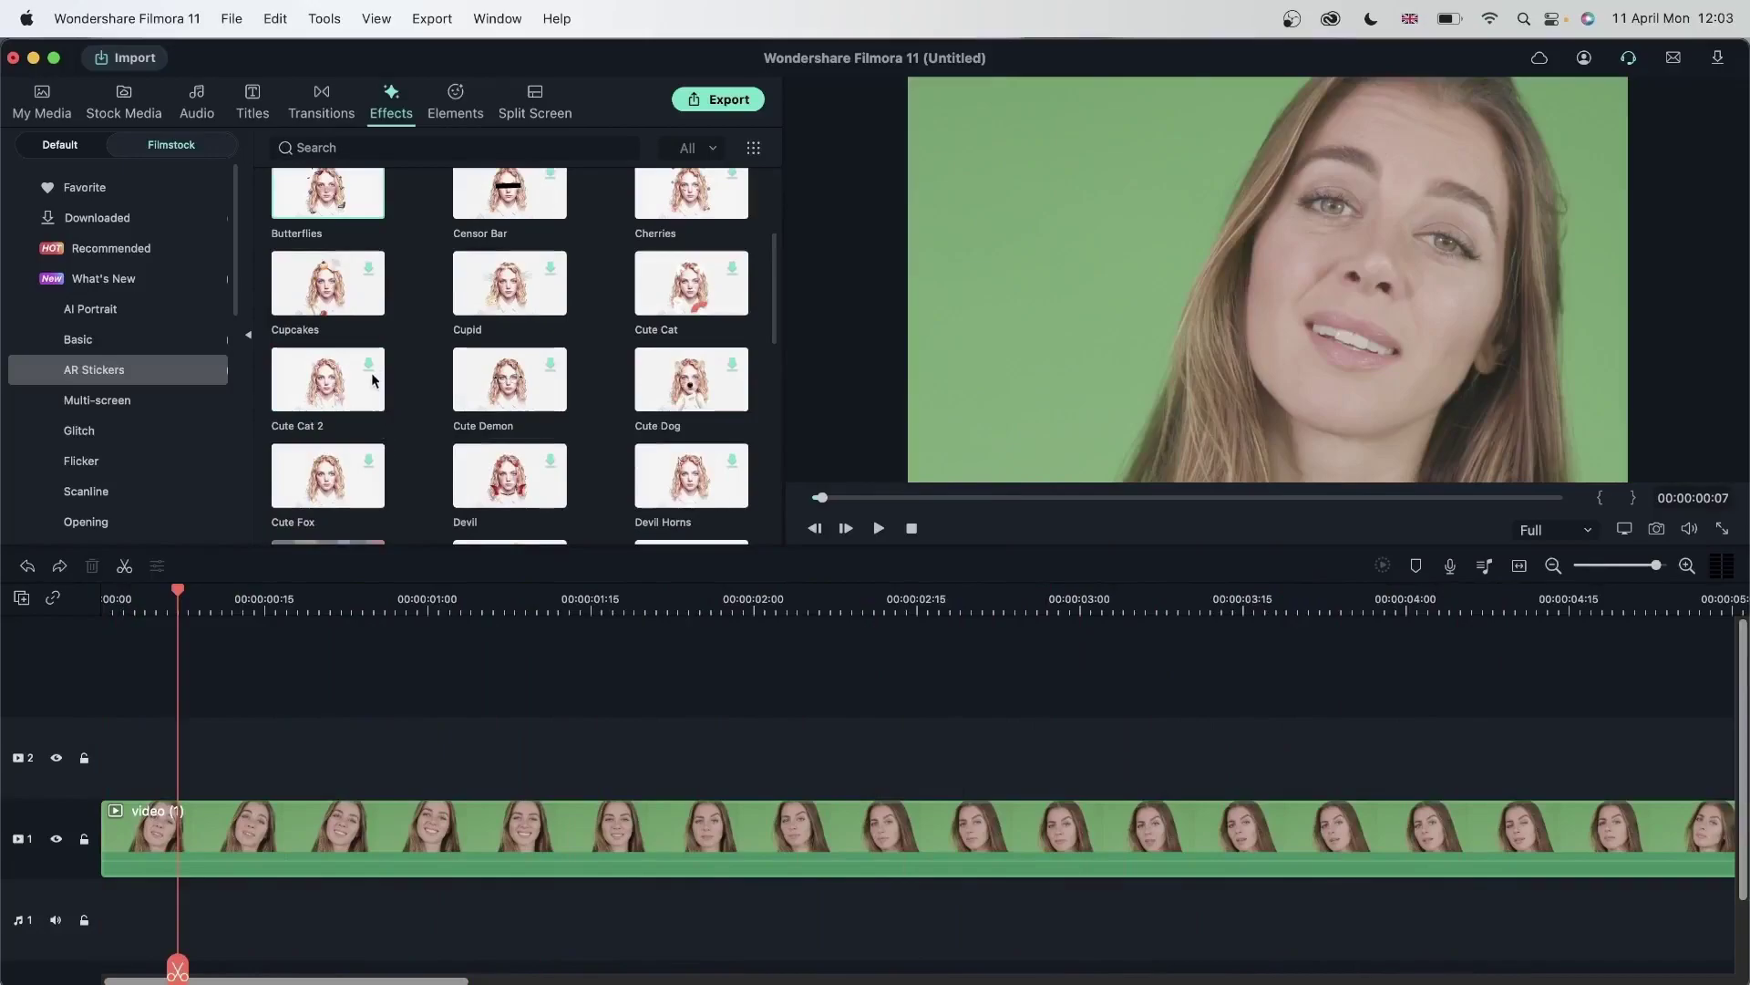
pyautogui.scroll(-3, 377, 422)
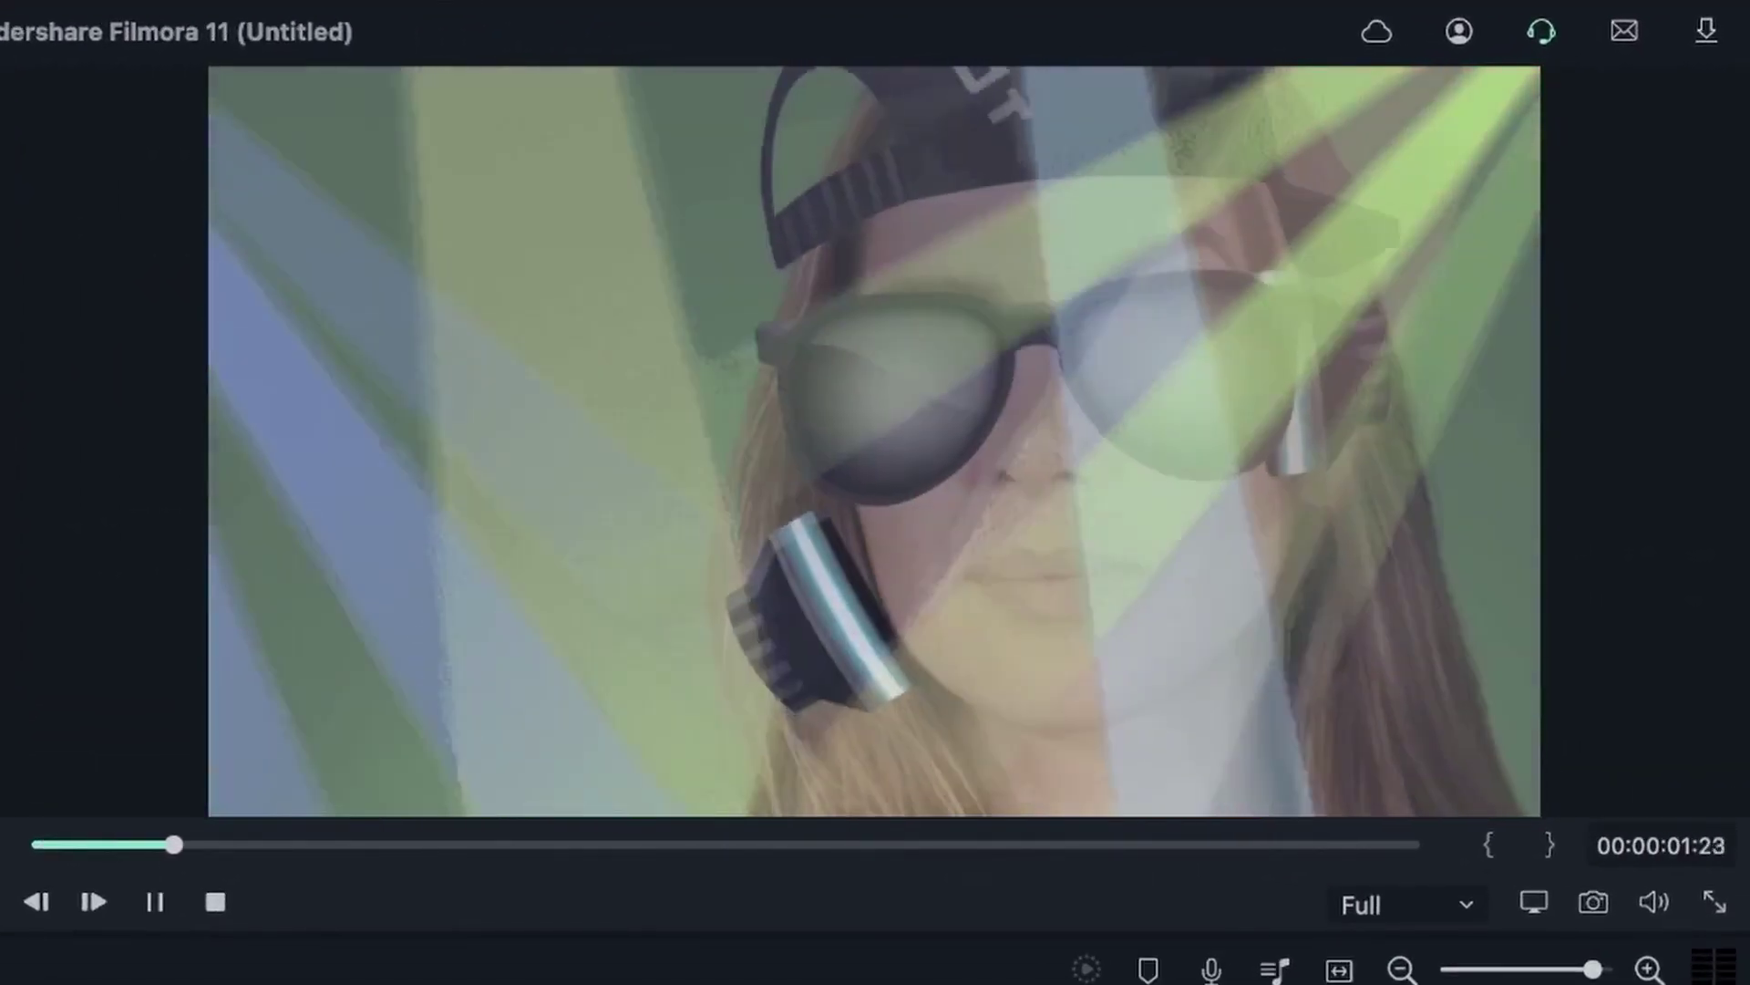
pyautogui.click(150, 899)
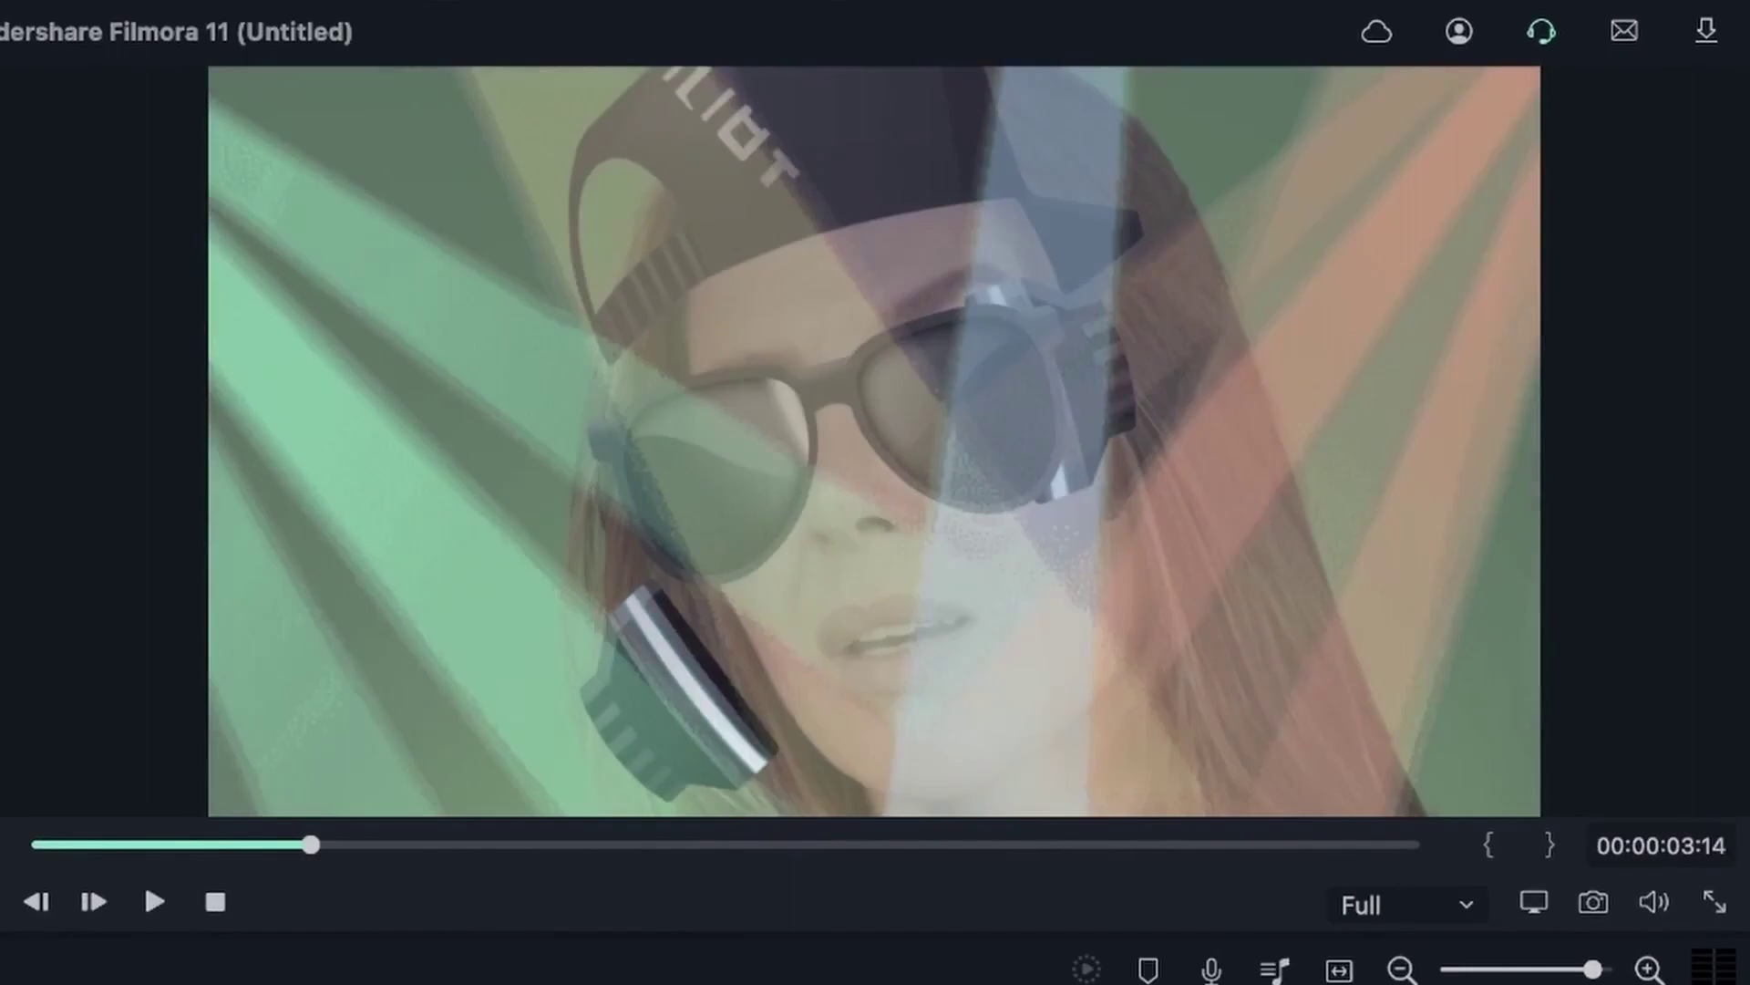
pyautogui.press('space')
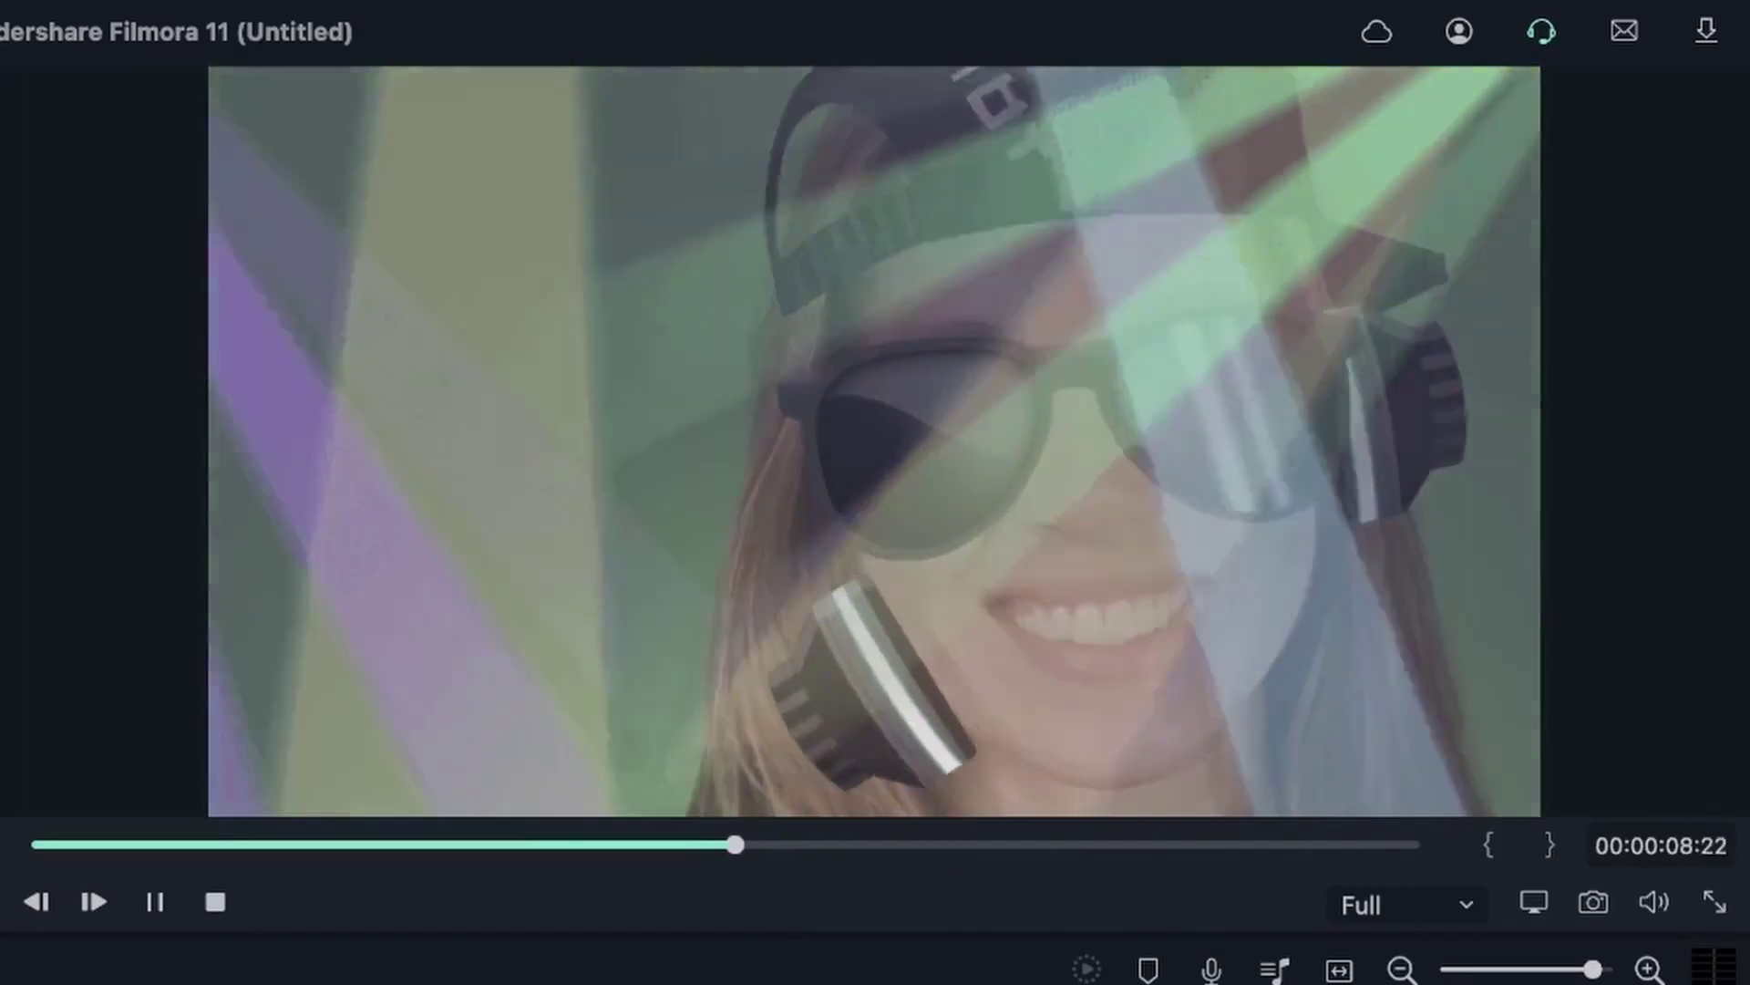
pyautogui.press('space')
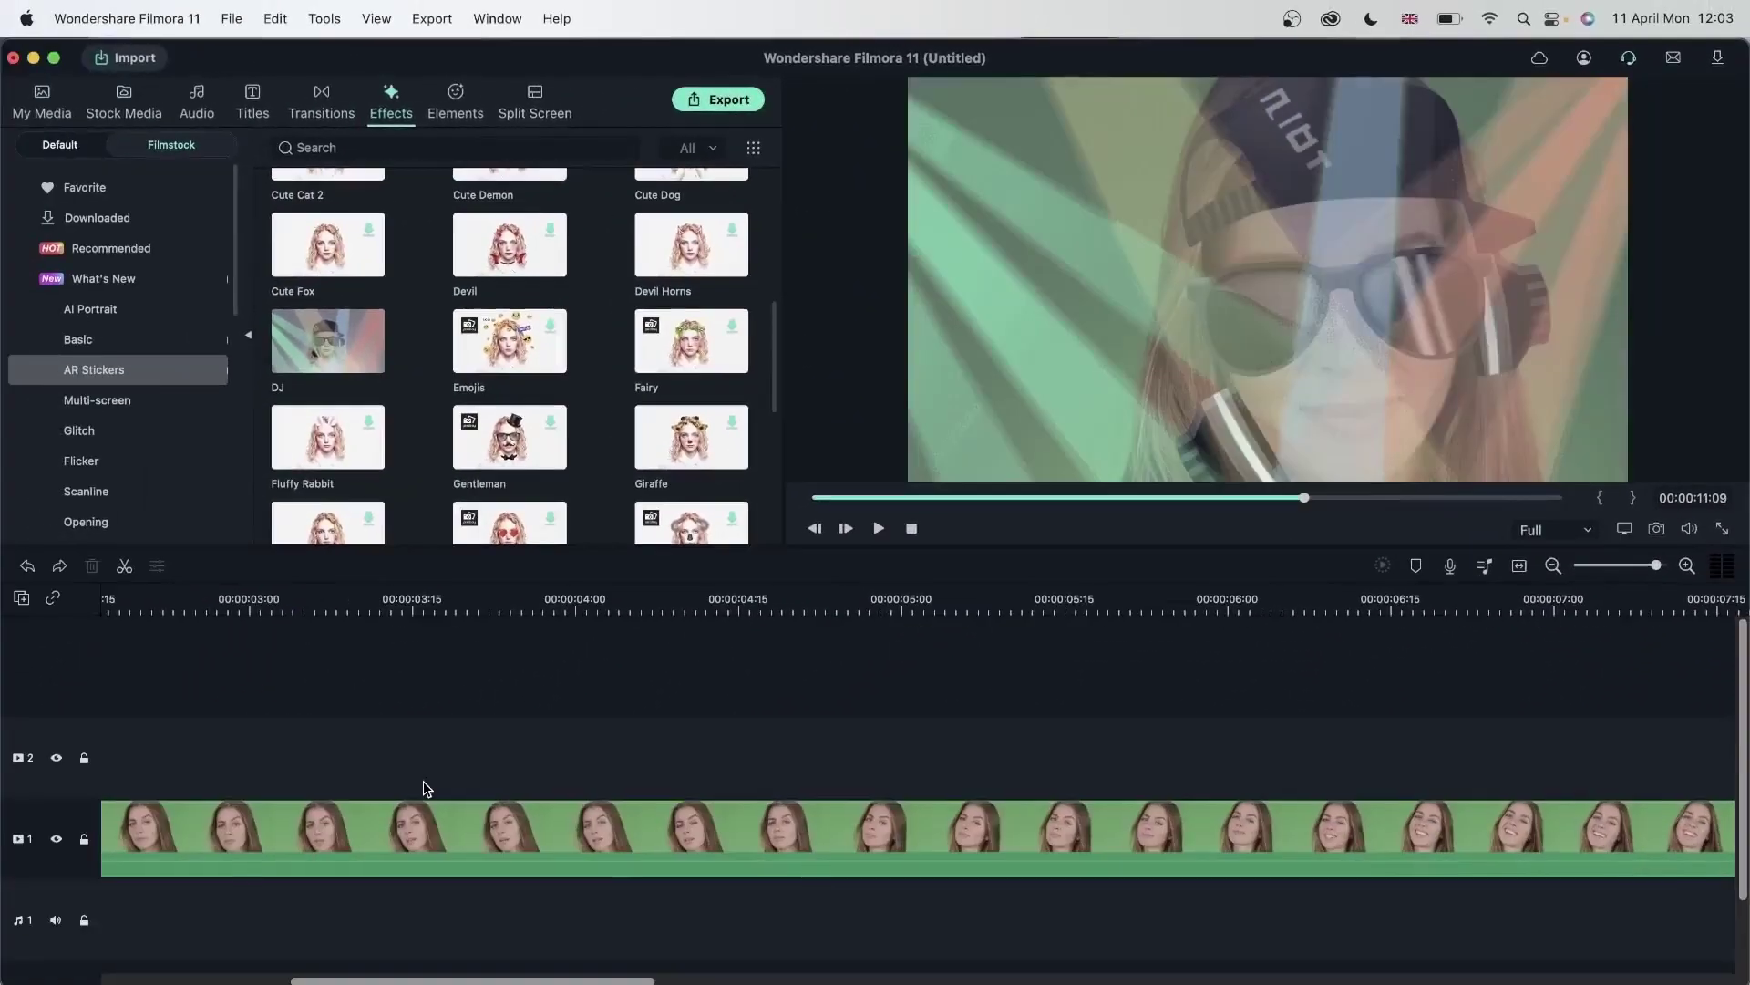
pyautogui.hscroll(-10, 430, 766)
pyautogui.scroll(-1, 593, 490)
pyautogui.scroll(-10, 594, 490)
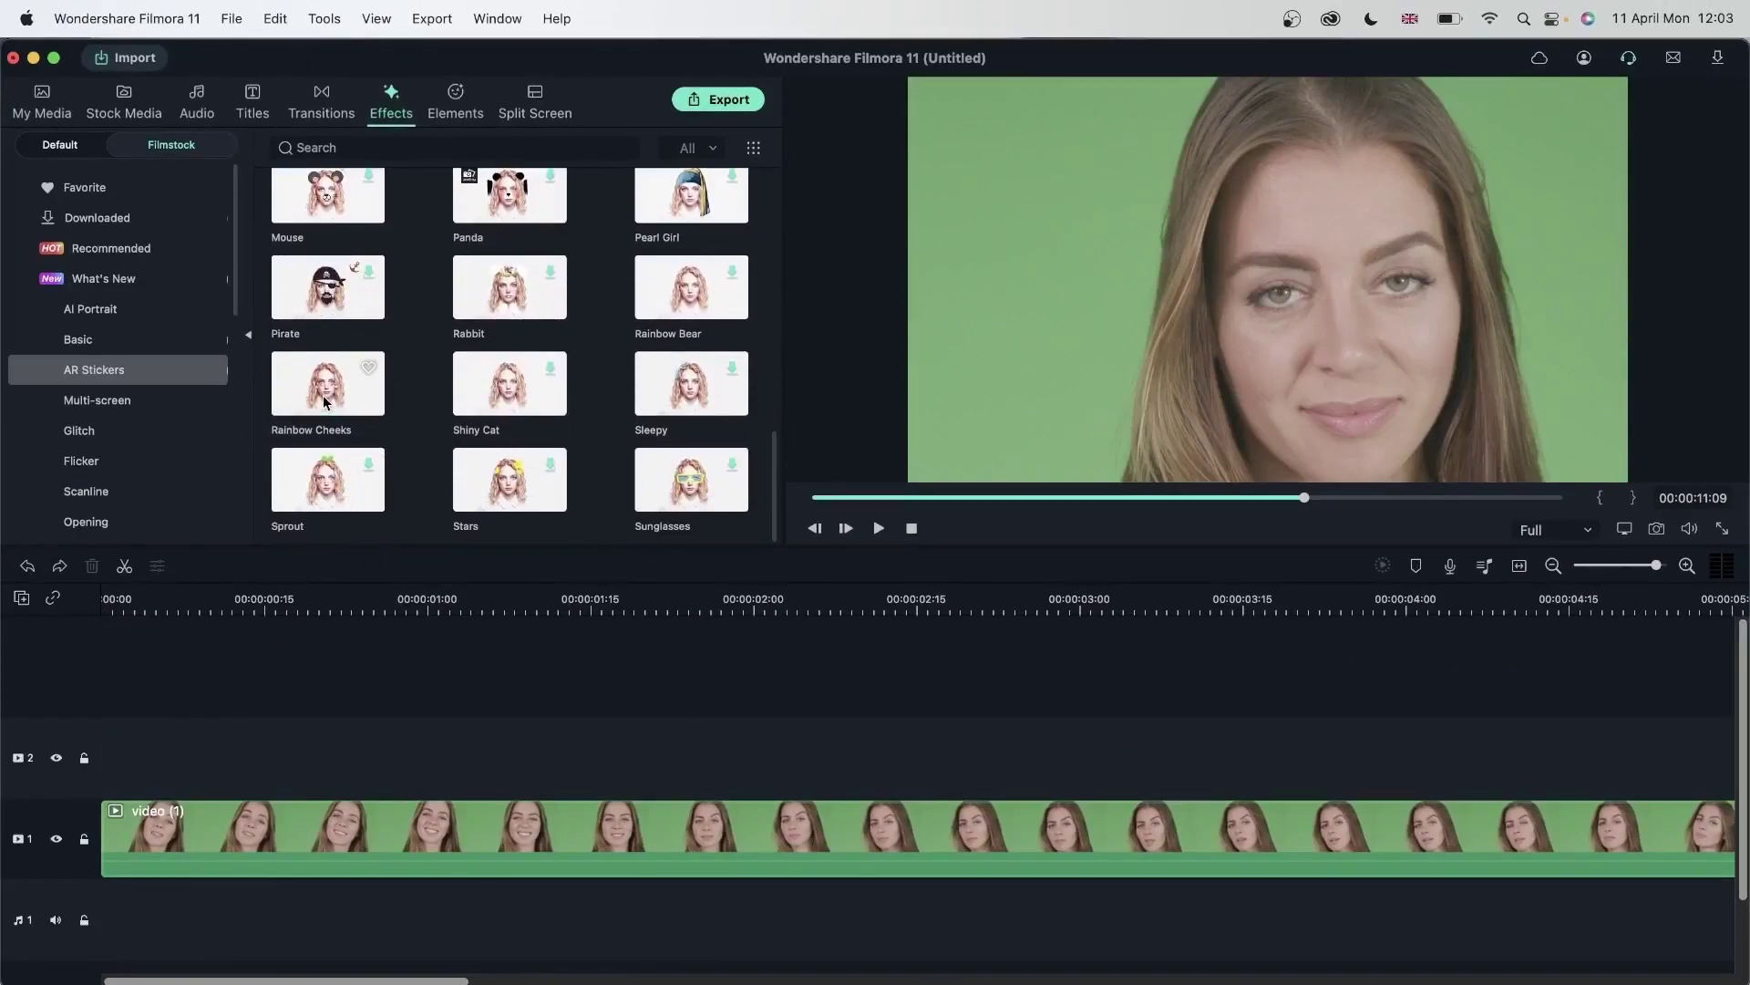
# Add Rainbow Cheeks and Mouse stickers on separate tracks, preview them, then hide both tracks
pyautogui.moveTo(324, 402); pyautogui.dragTo(248, 850)
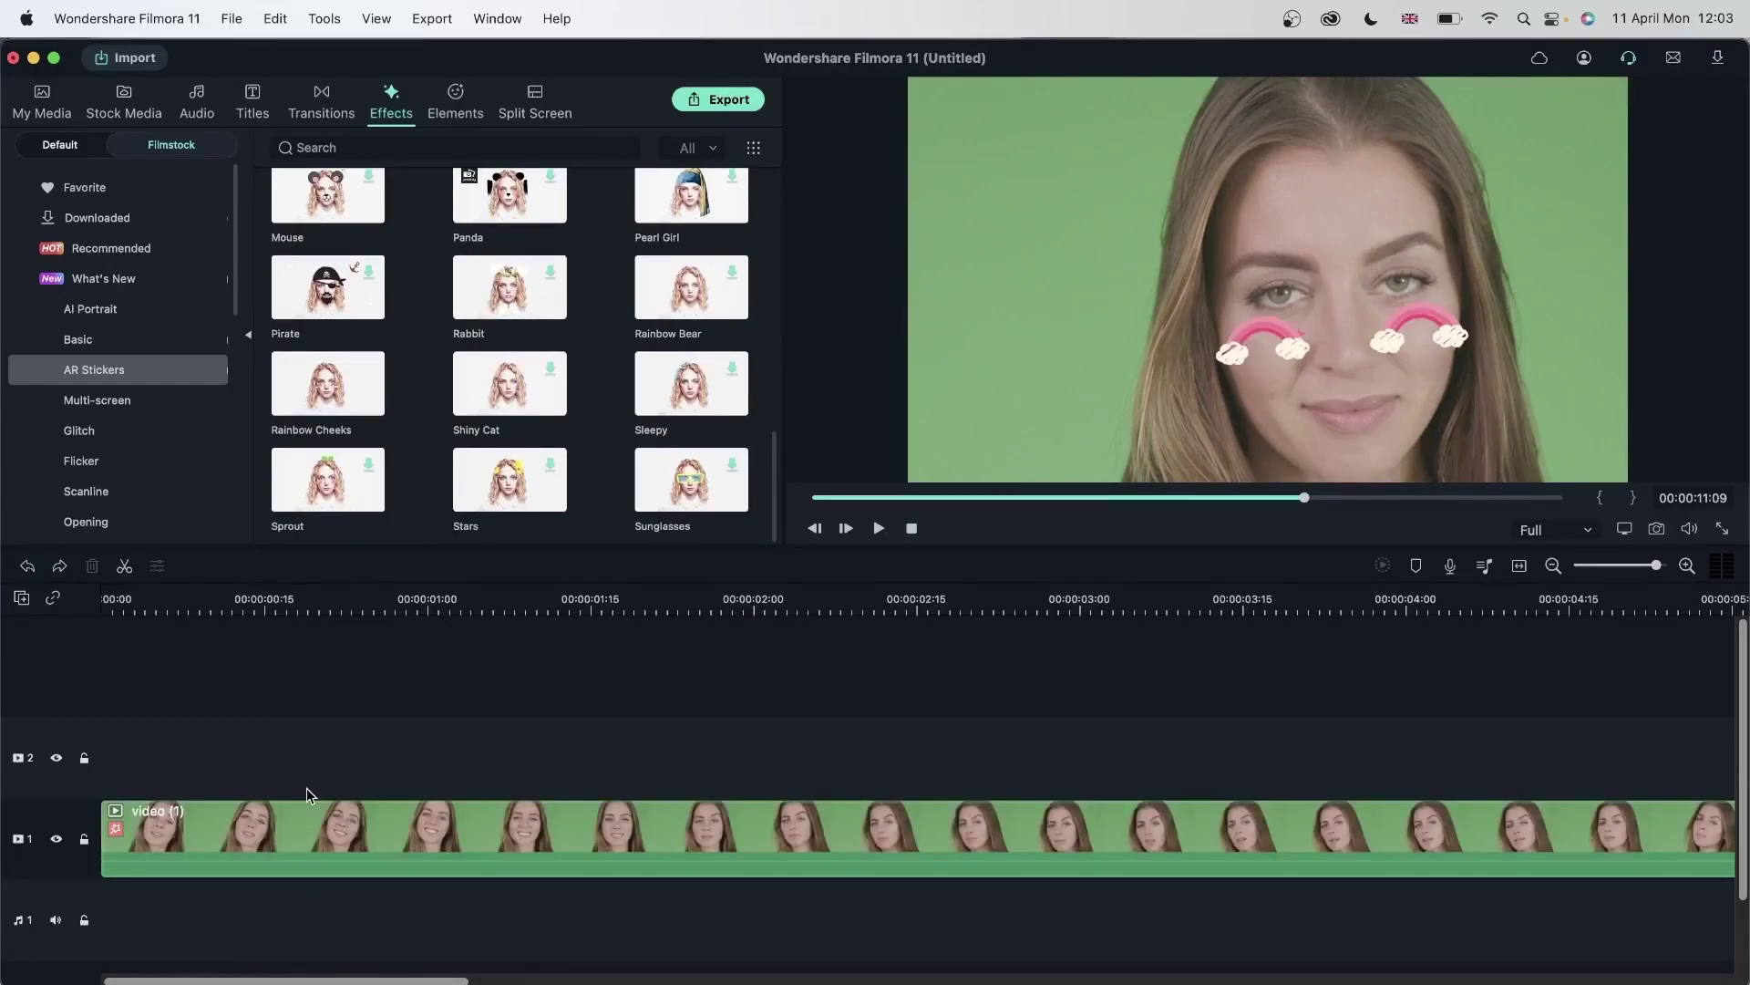
pyautogui.press('space')
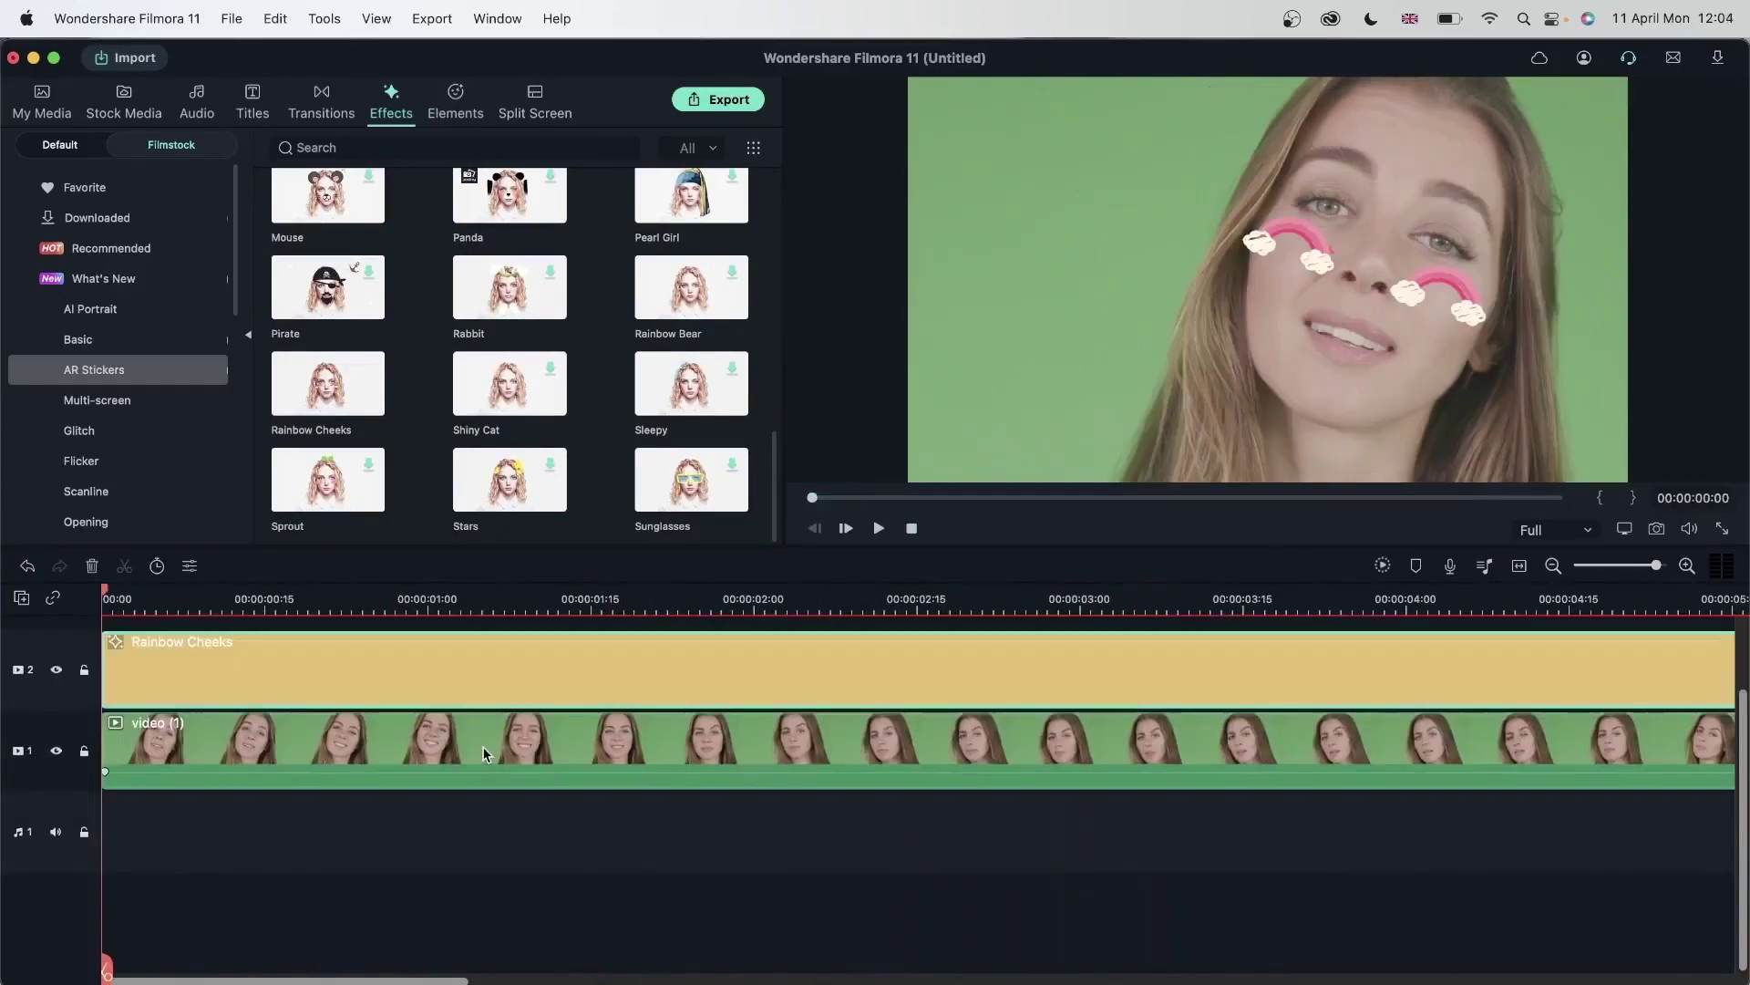
pyautogui.scroll(2, 321, 696)
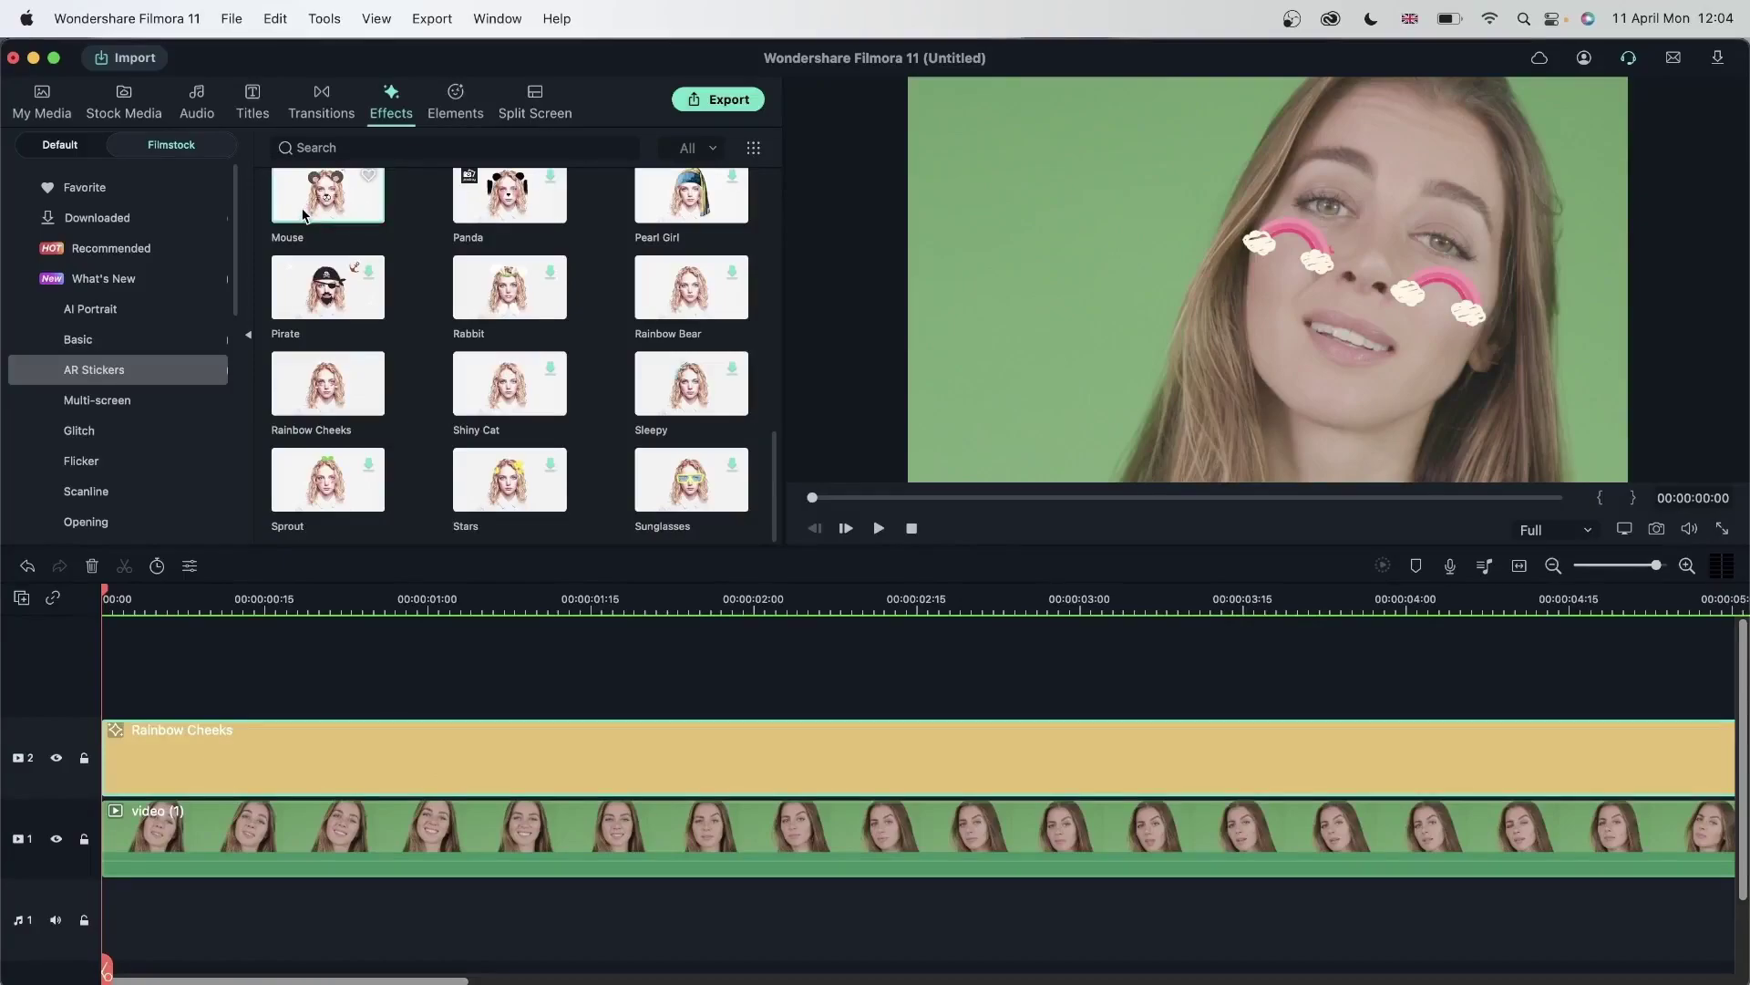
pyautogui.moveTo(101, 693); pyautogui.dragTo(115, 688)
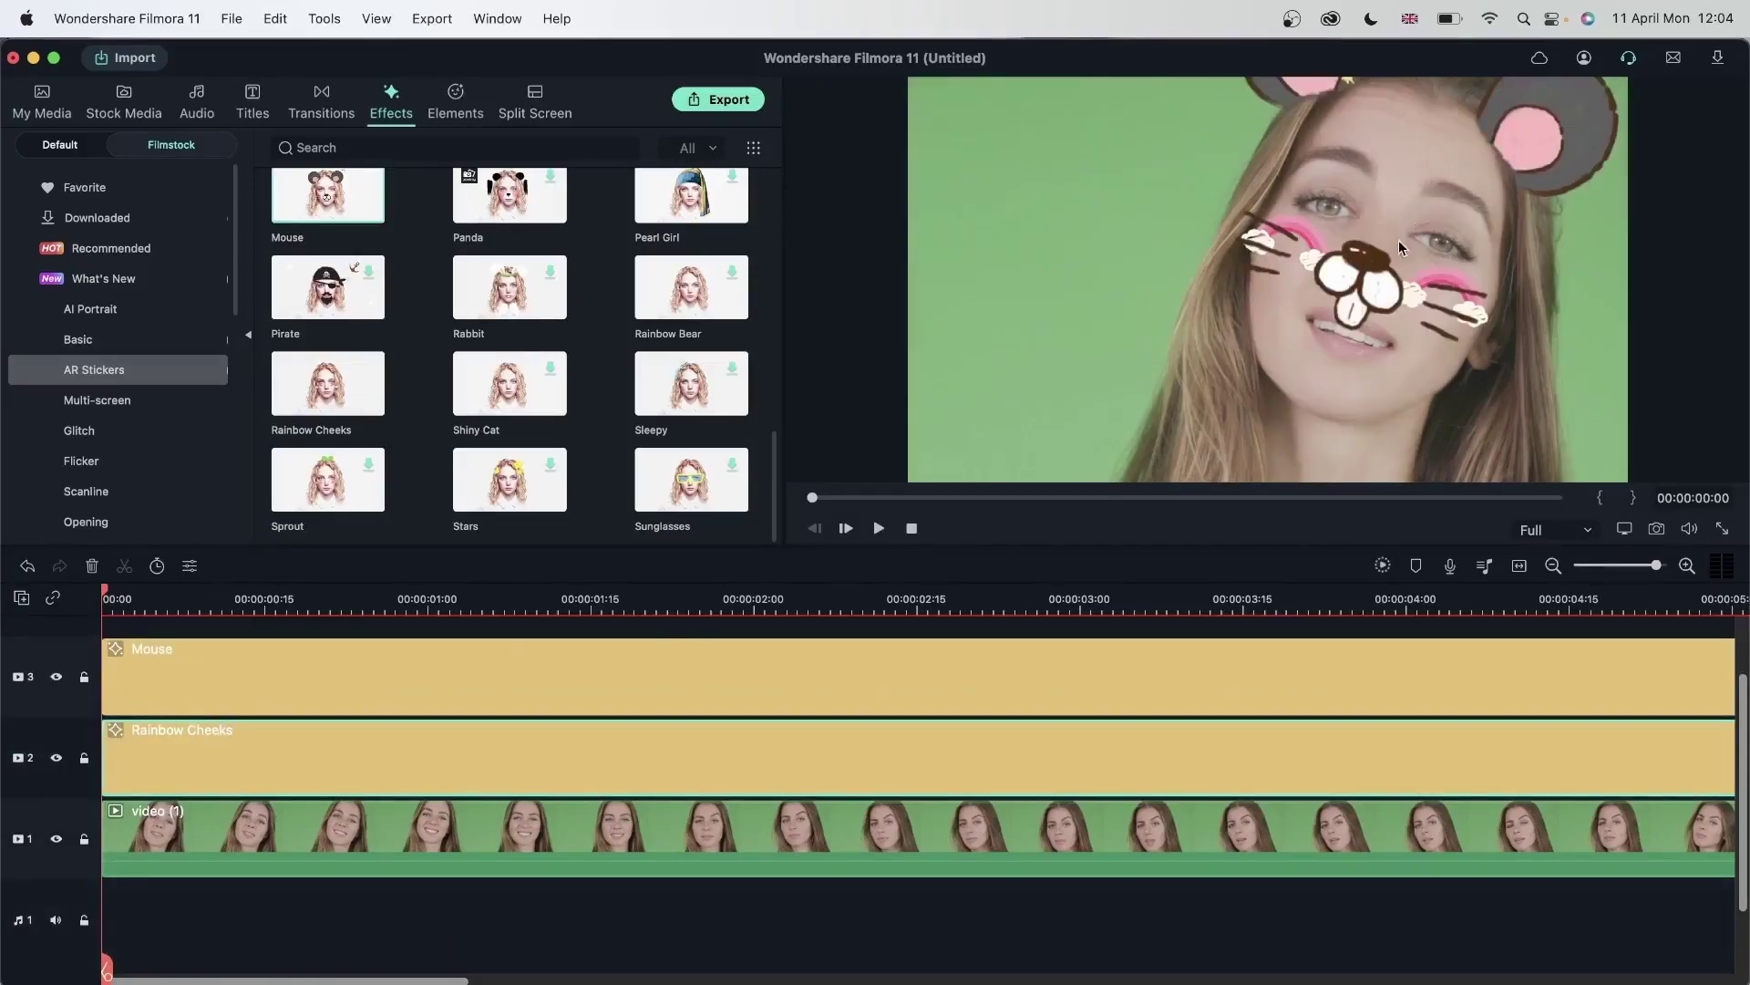
pyautogui.scroll(2, 539, 873)
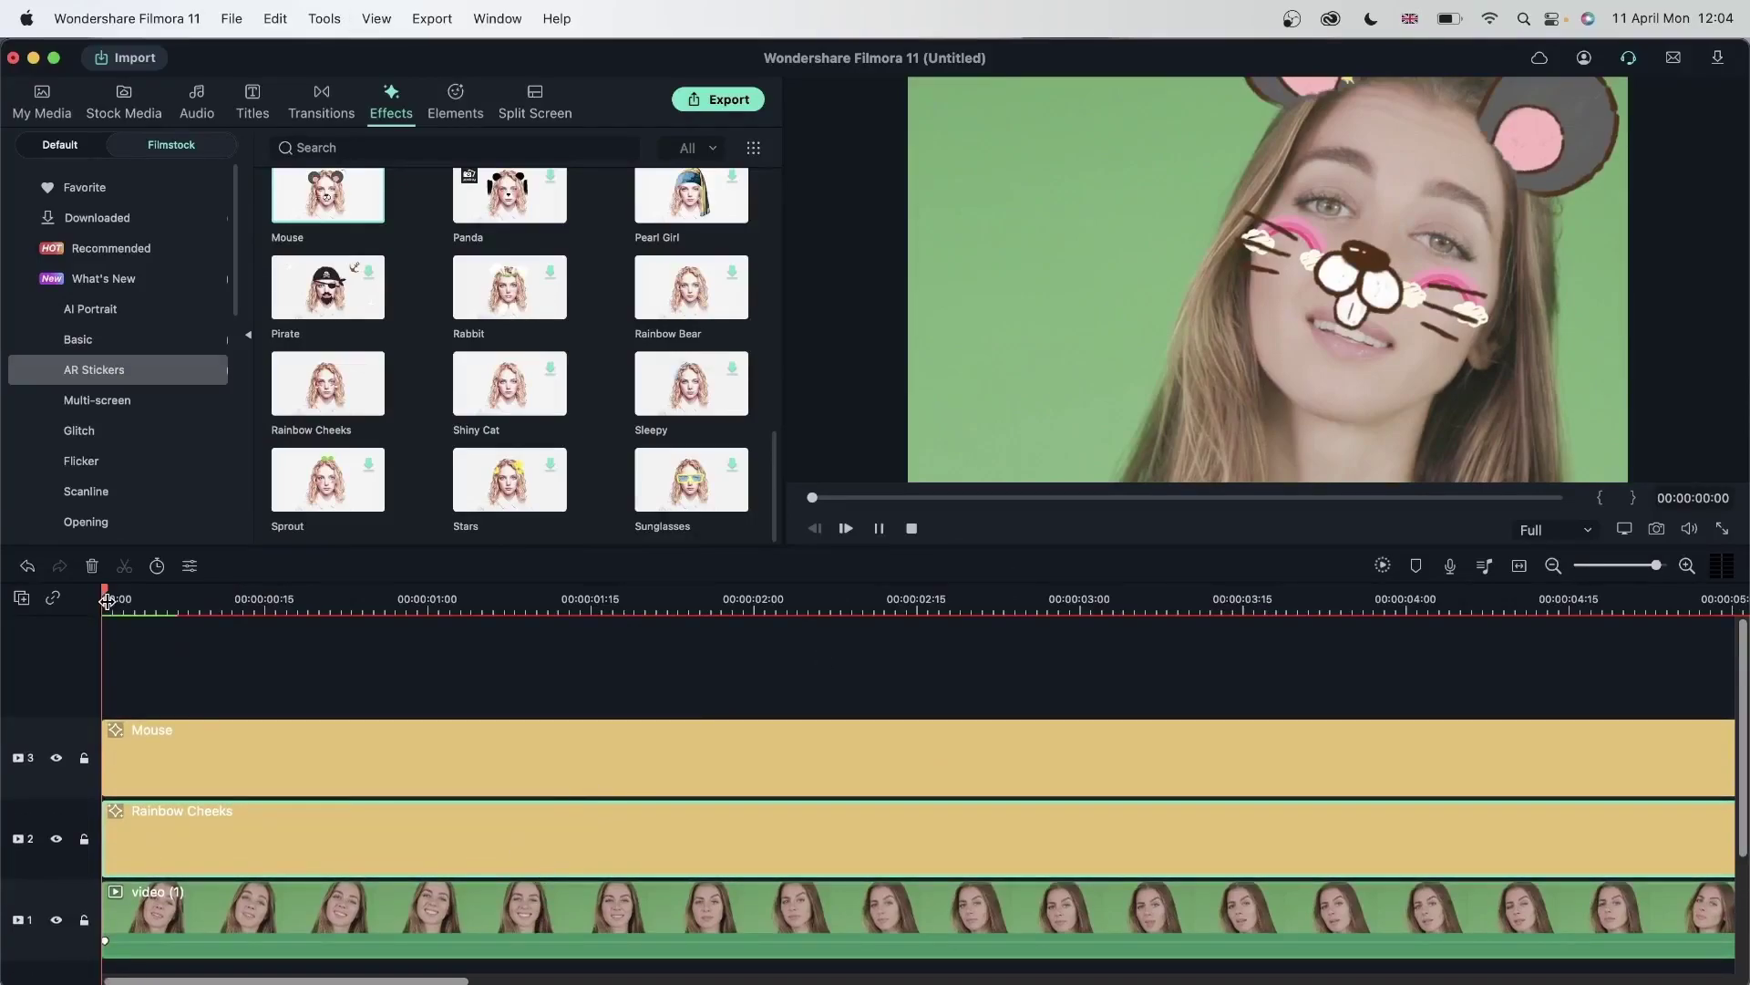
pyautogui.press('space')
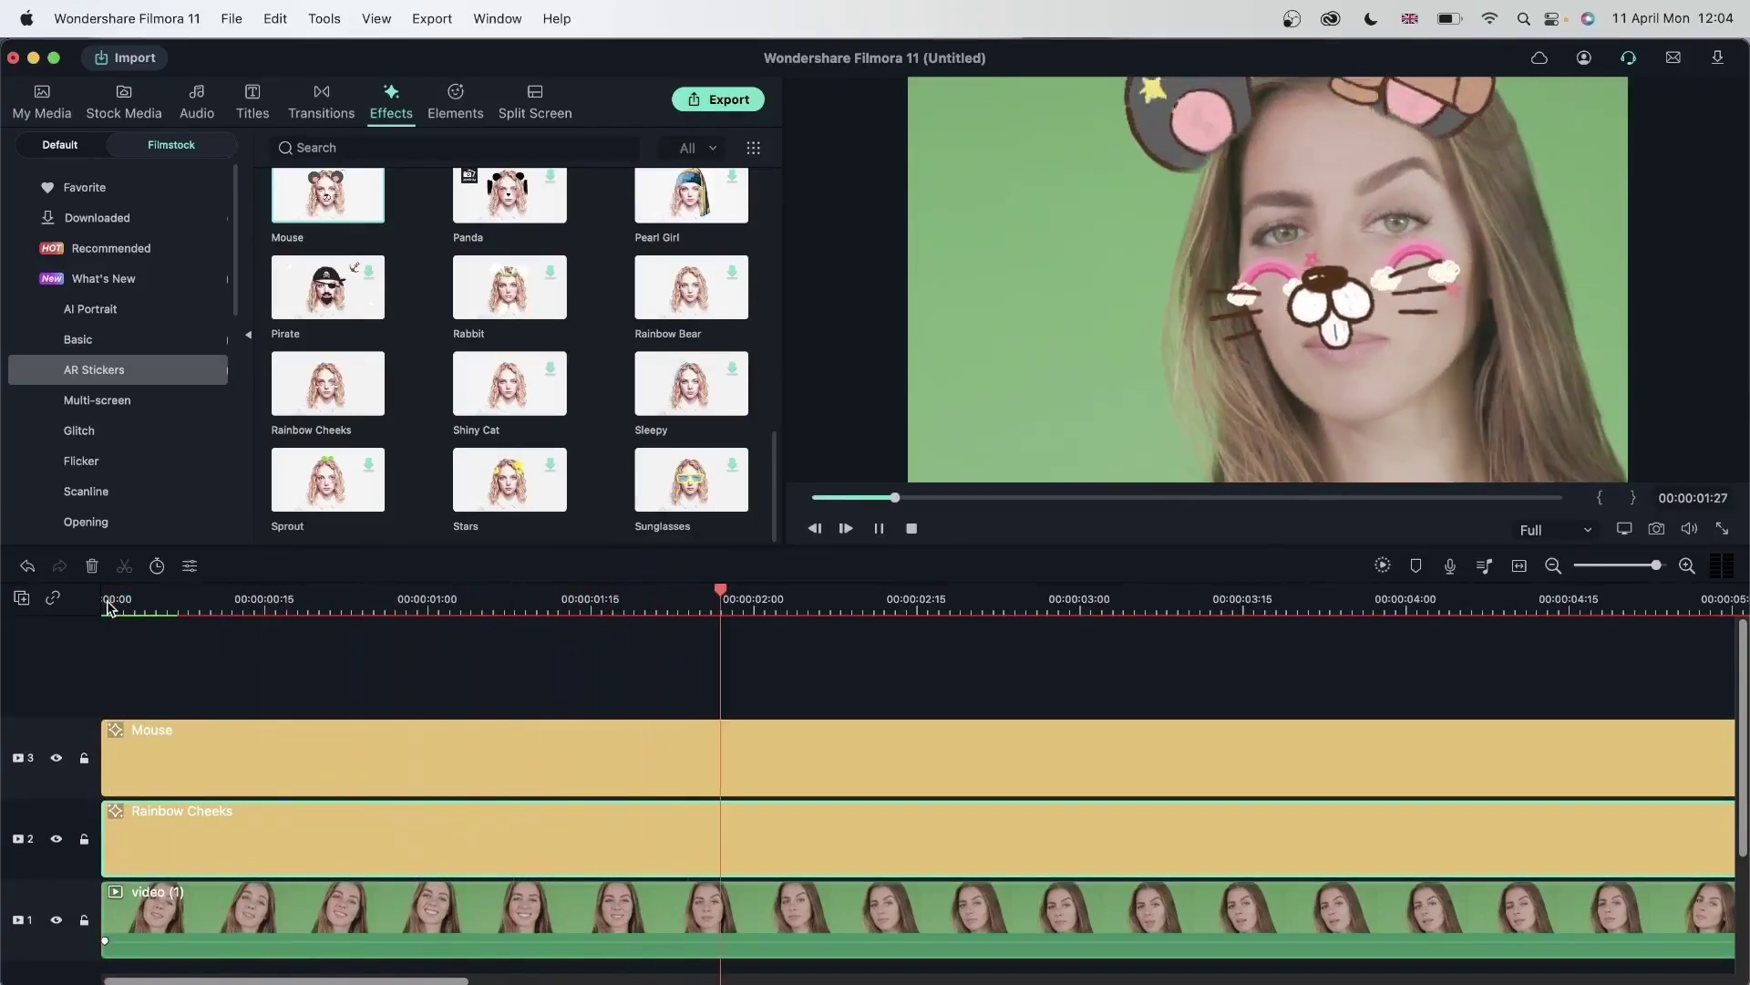
pyautogui.click(56, 840)
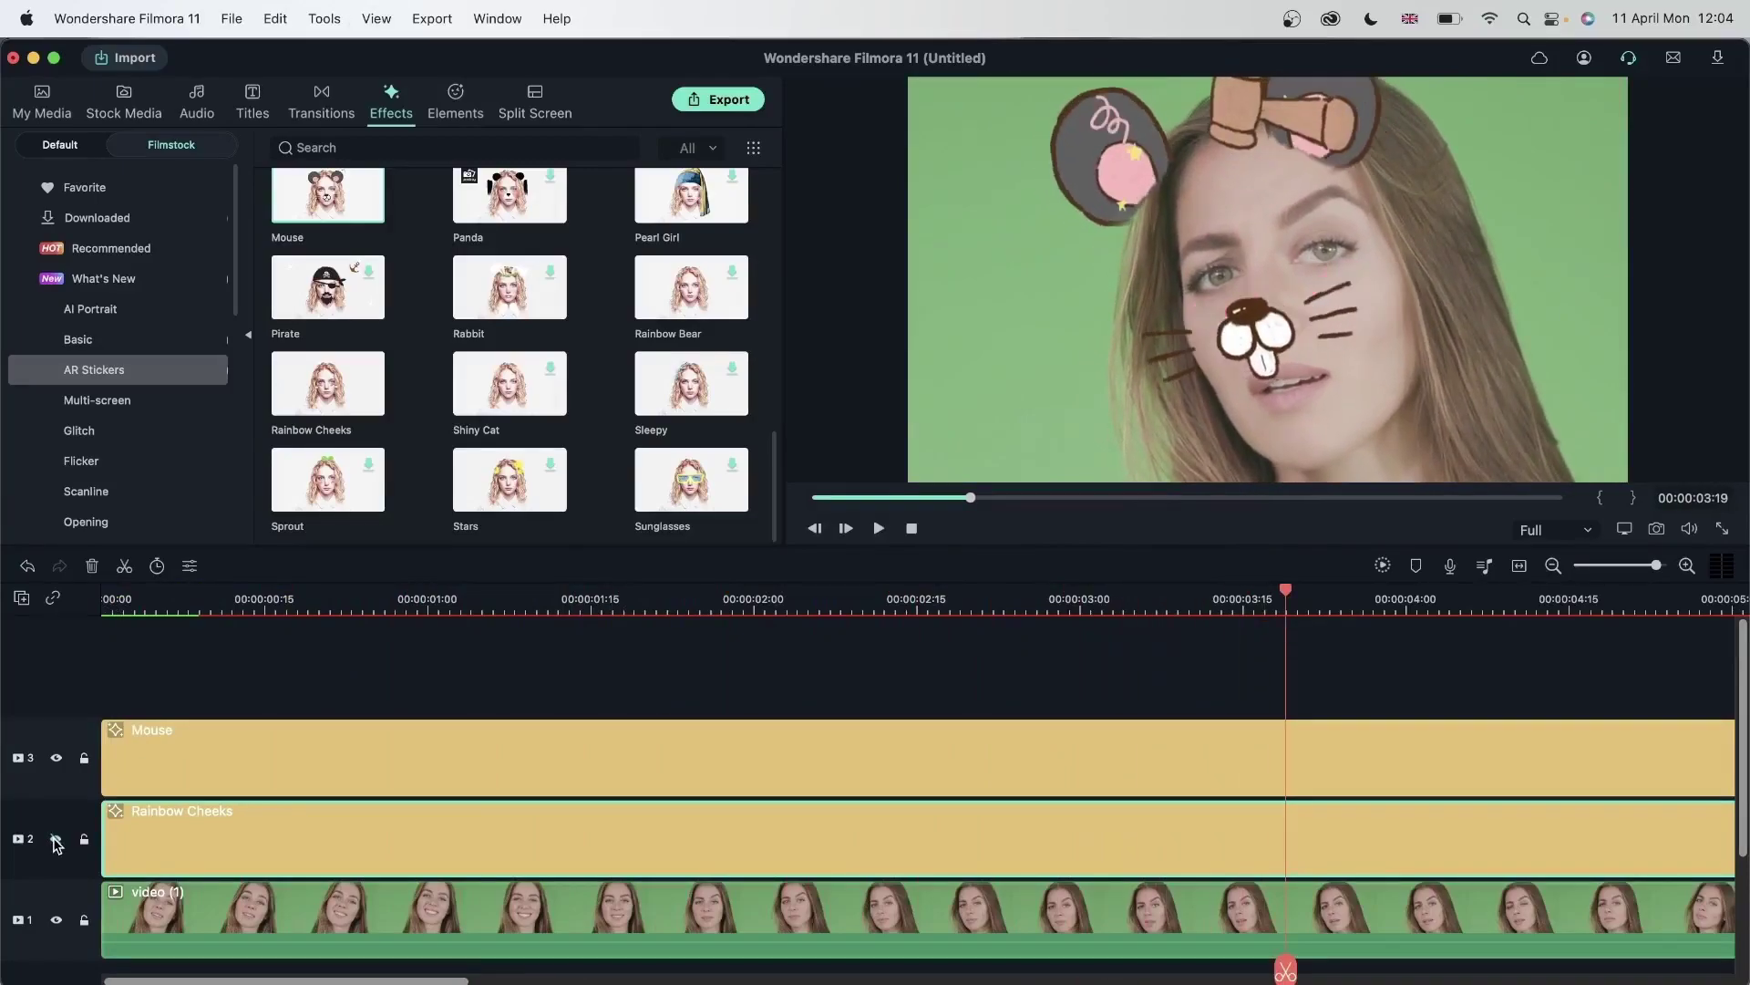
pyautogui.click(56, 759)
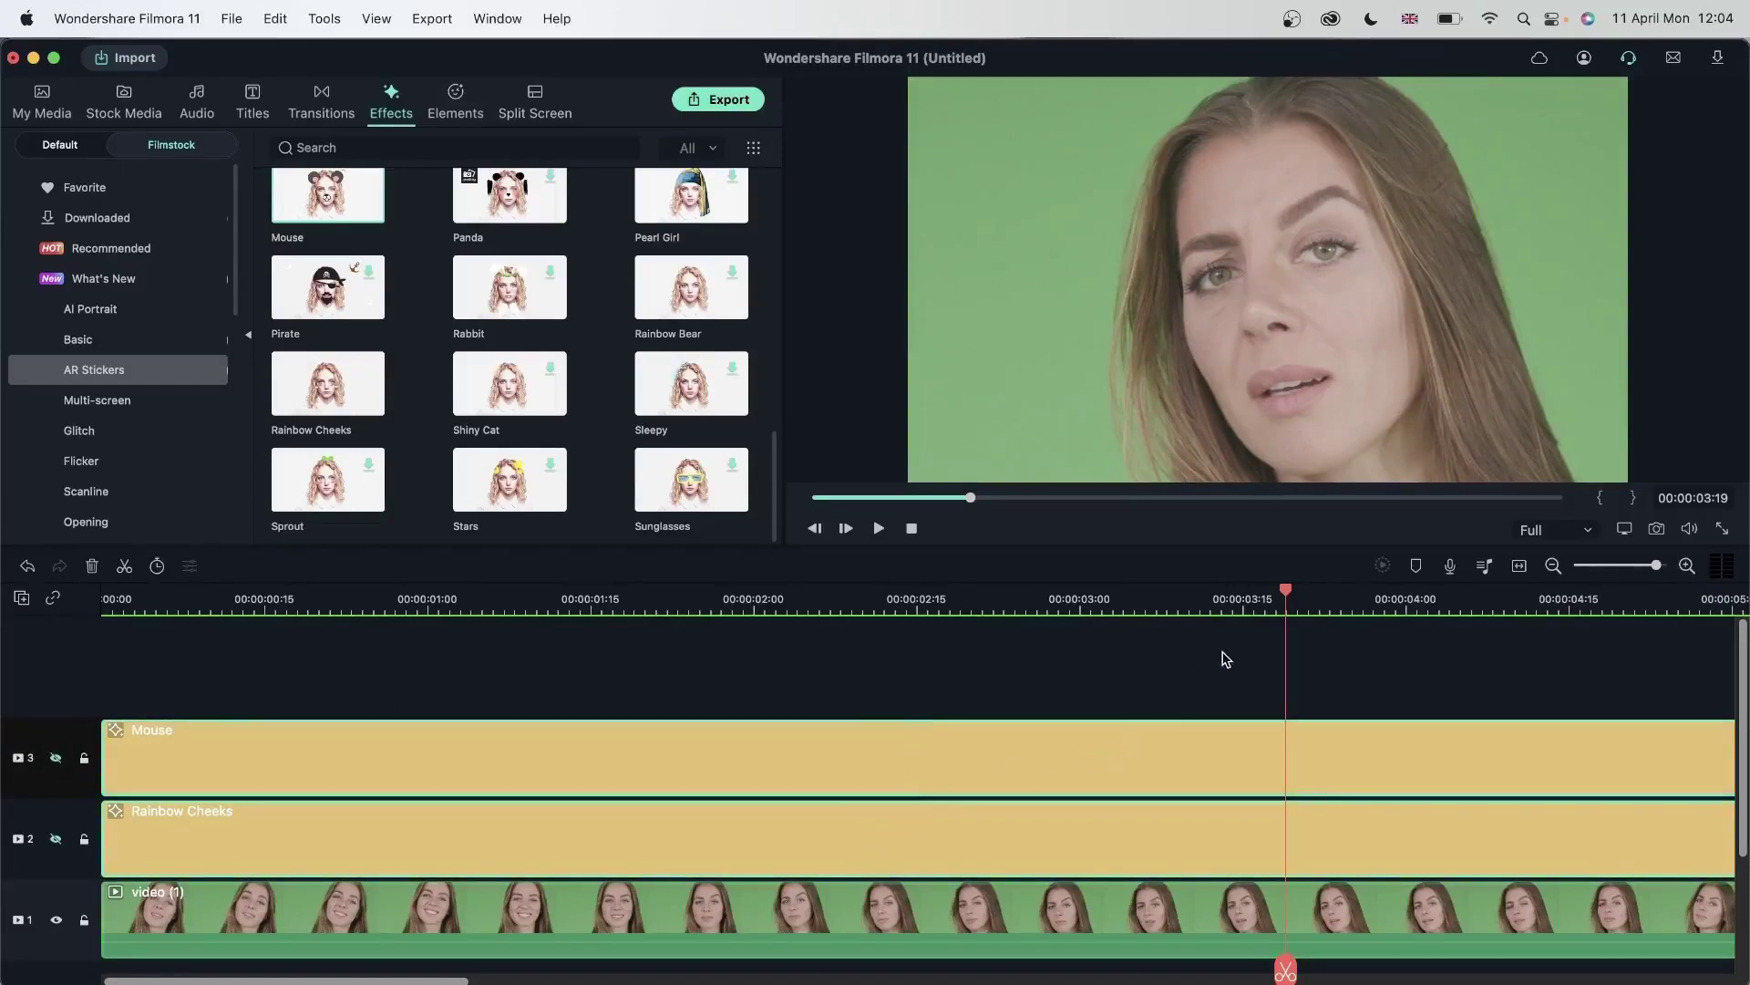
# Delete the Mouse and Rainbow Cheeks clips and preview the Pearl Girl sticker on the clip
pyautogui.press('Delete')
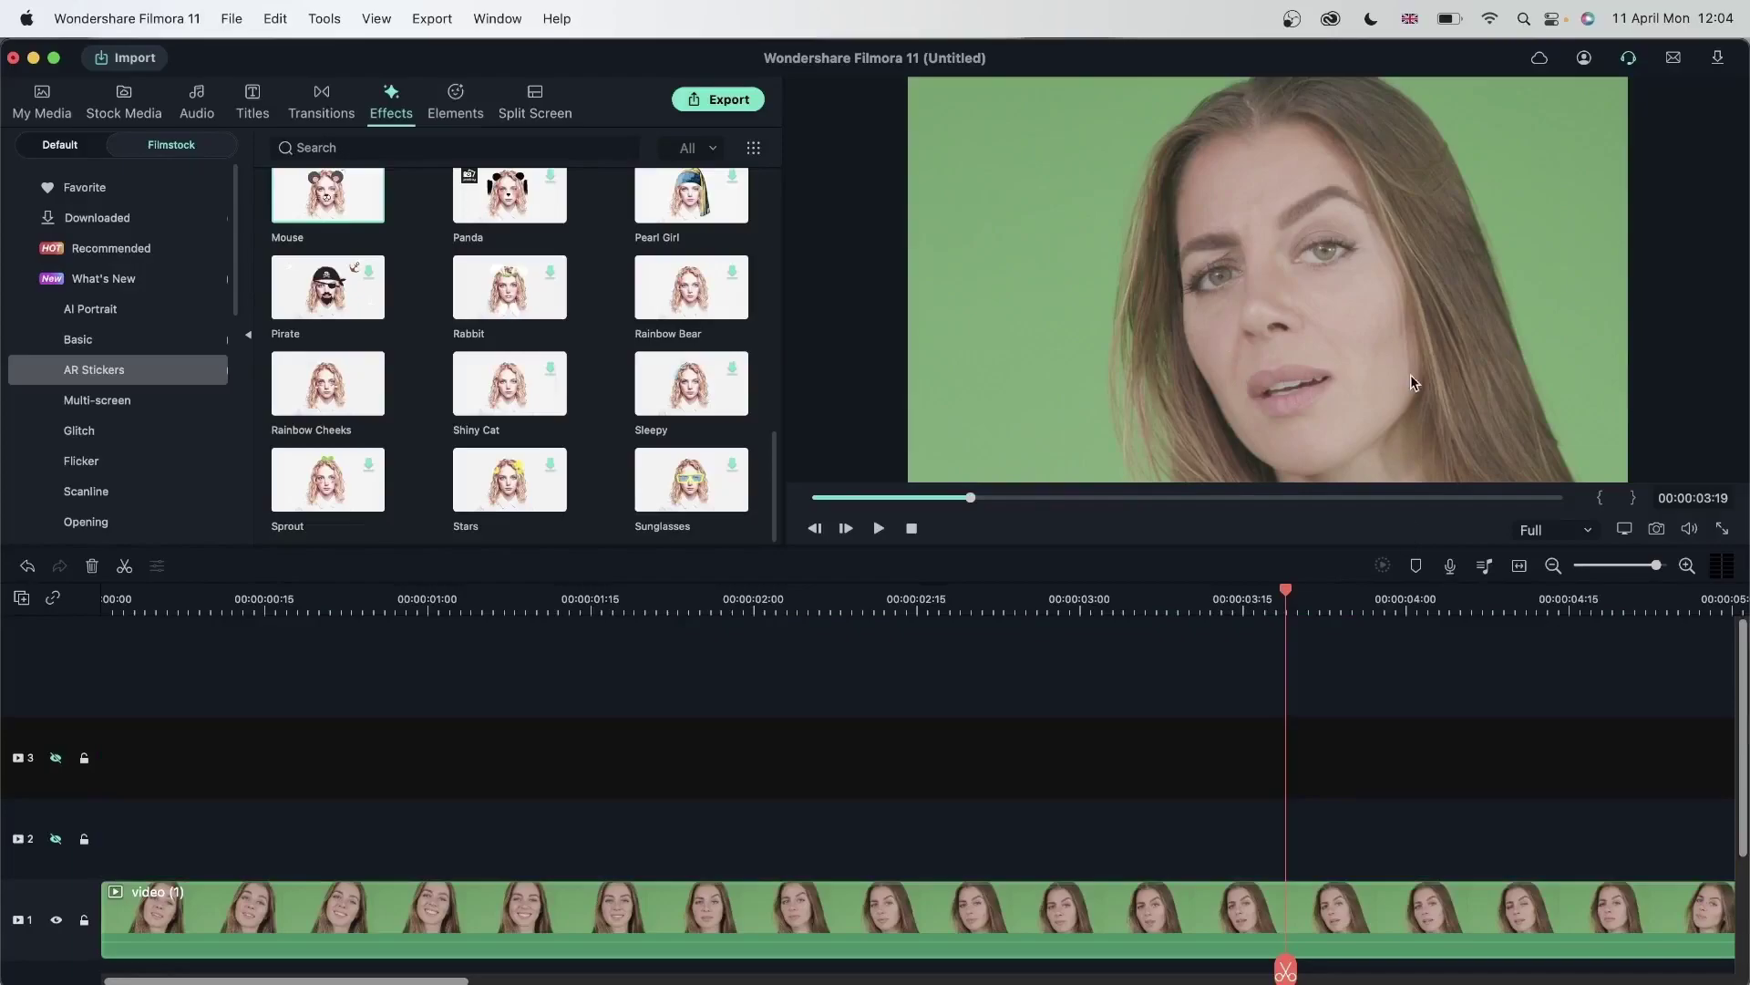
pyautogui.scroll(1, 670, 403)
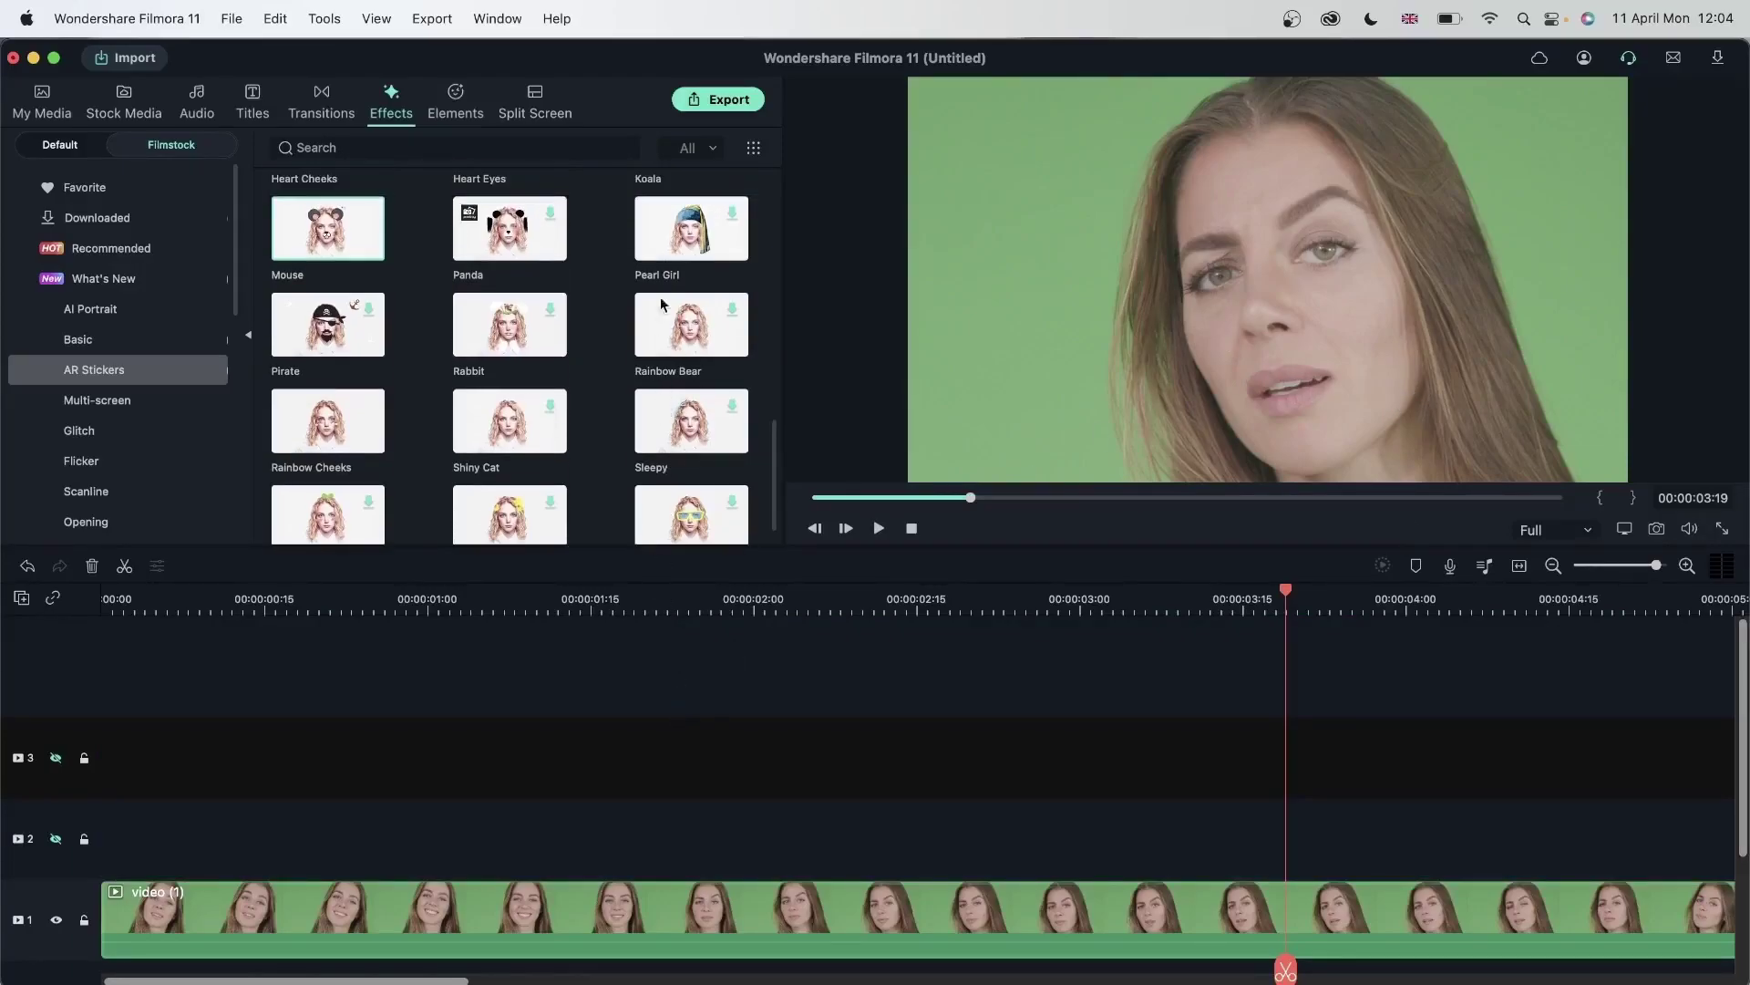
pyautogui.click(732, 217)
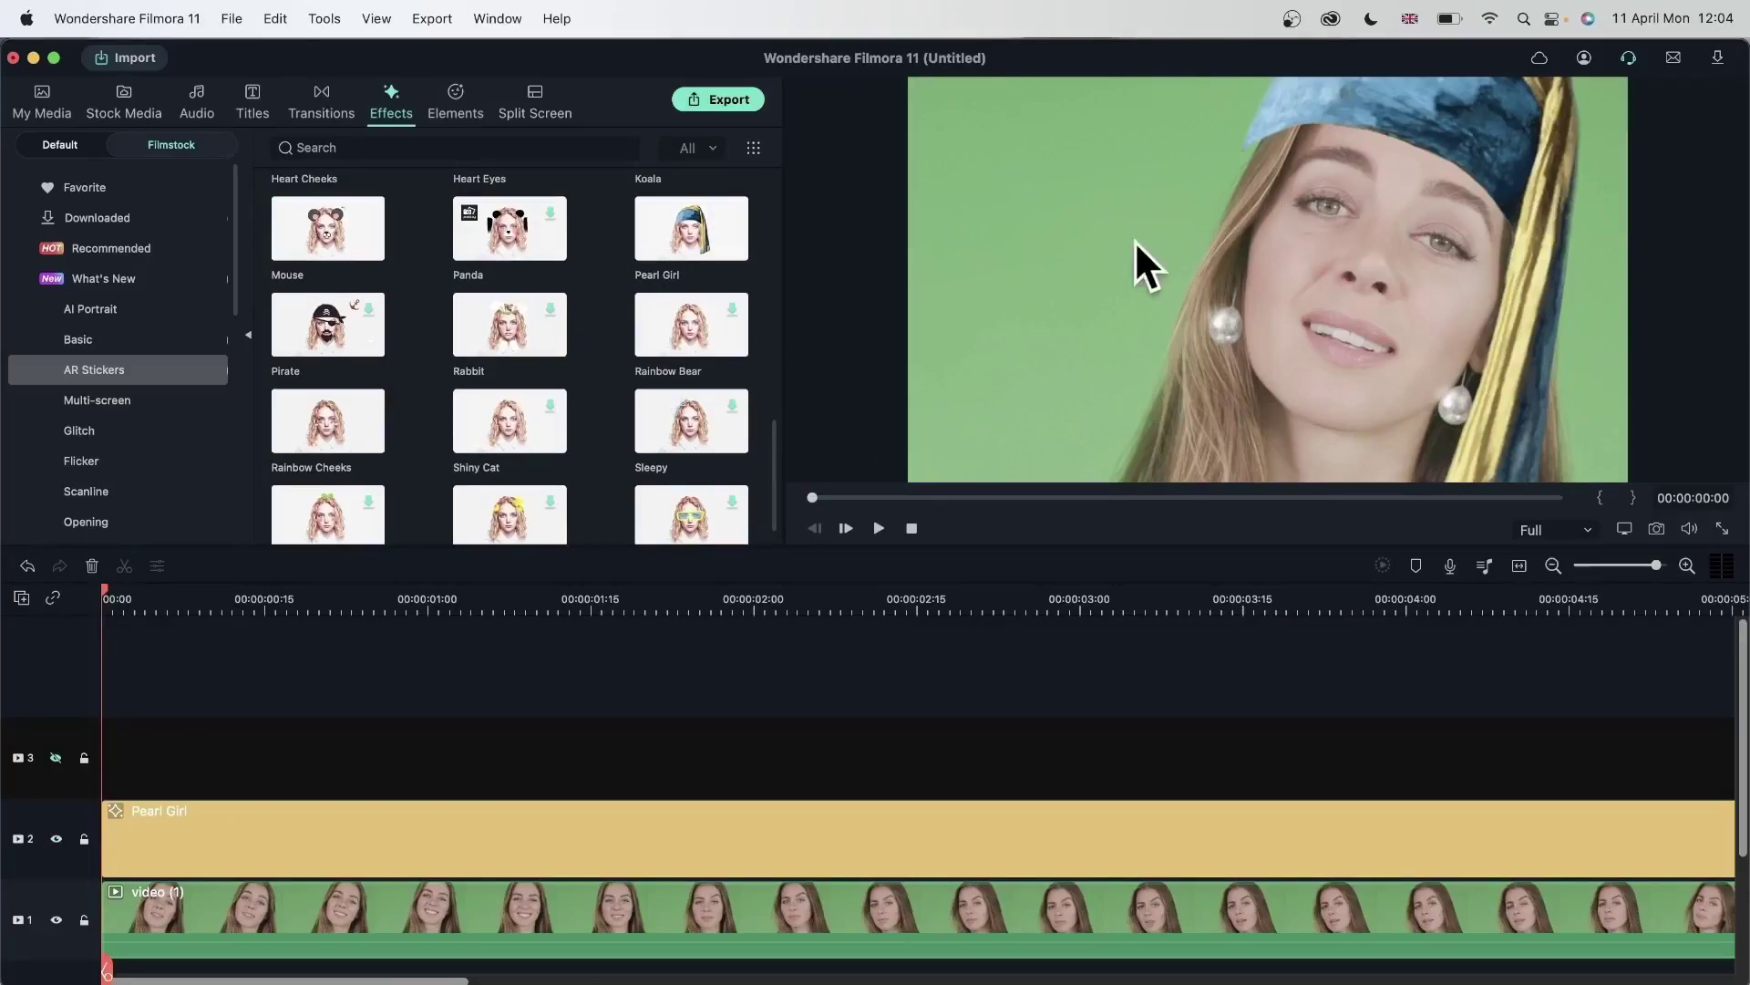
pyautogui.press('space')
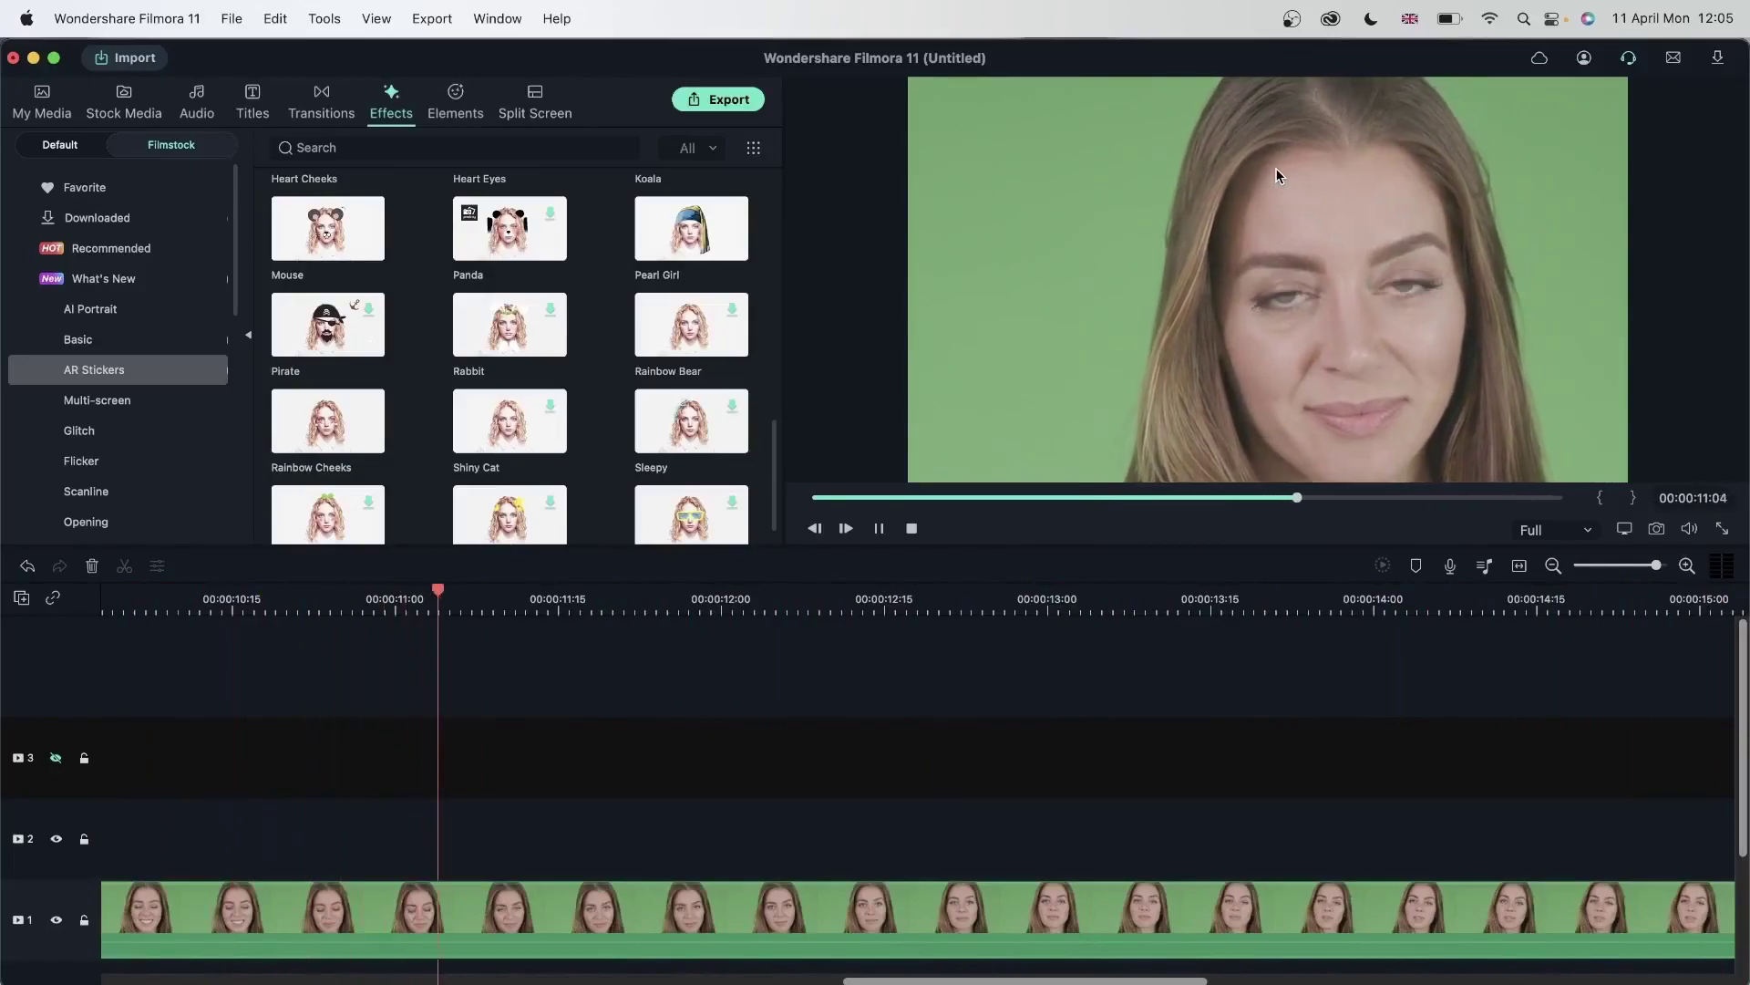
pyautogui.press('space')
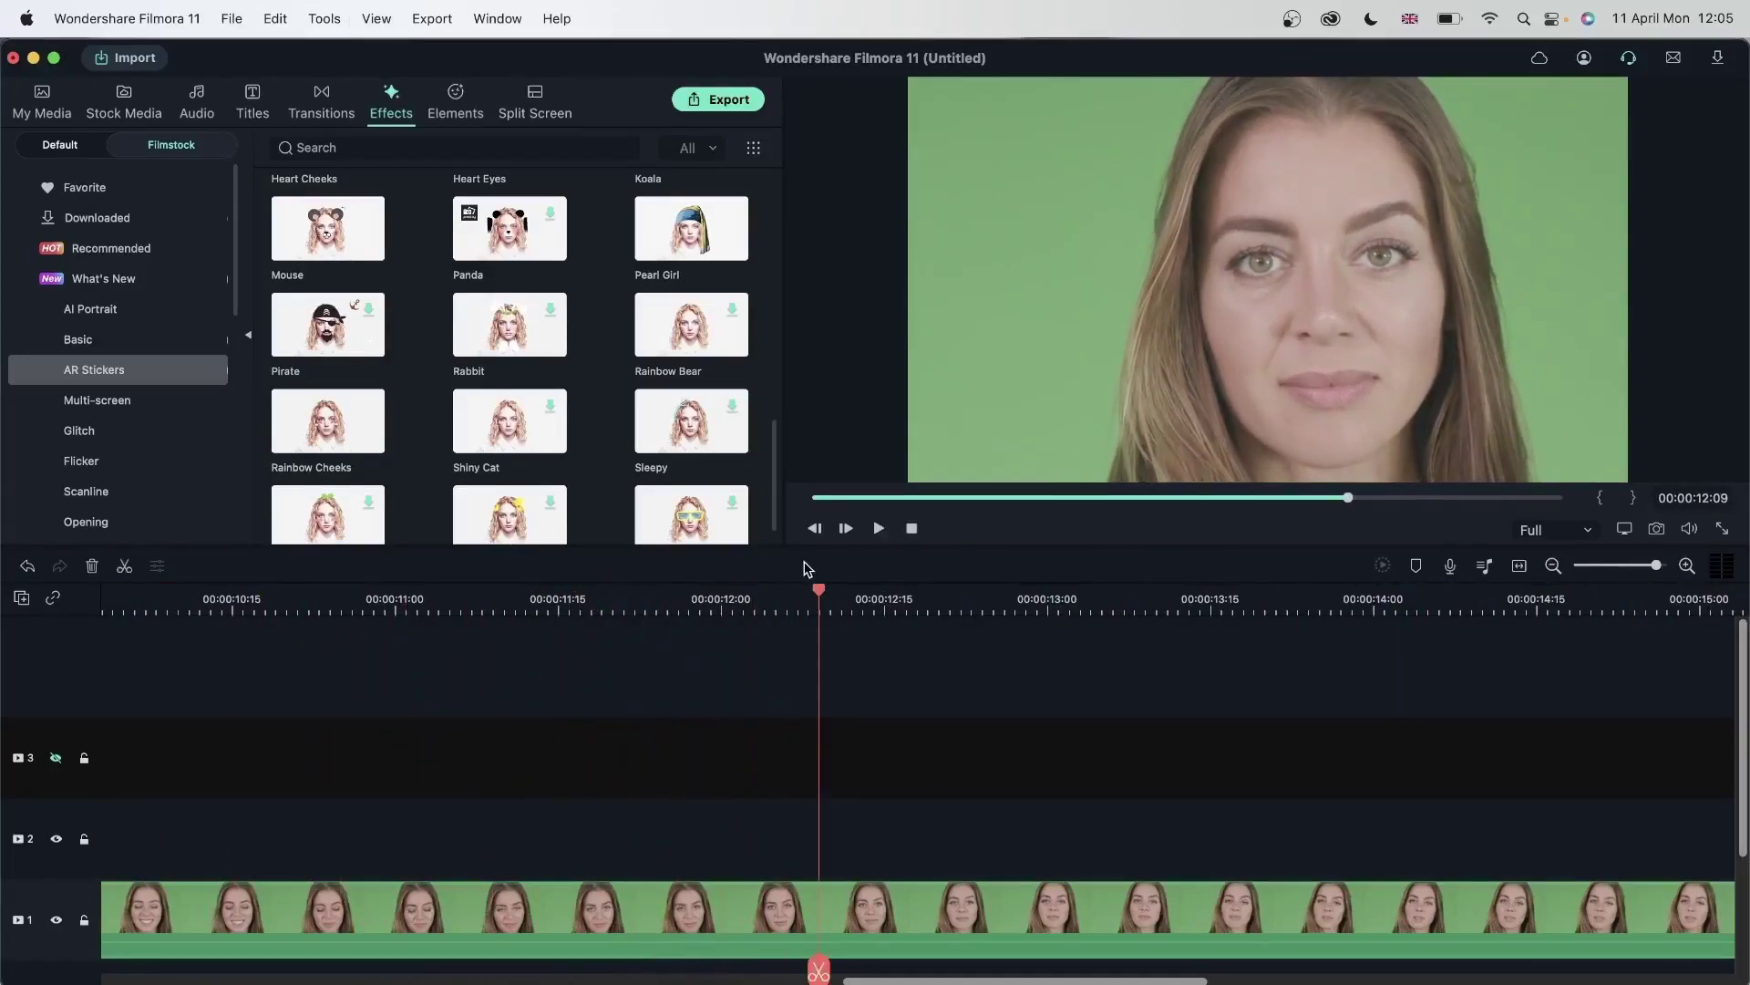
# Delete the Pearl Girl sticker clip from the timeline
pyautogui.hscroll(-10, 614, 762)
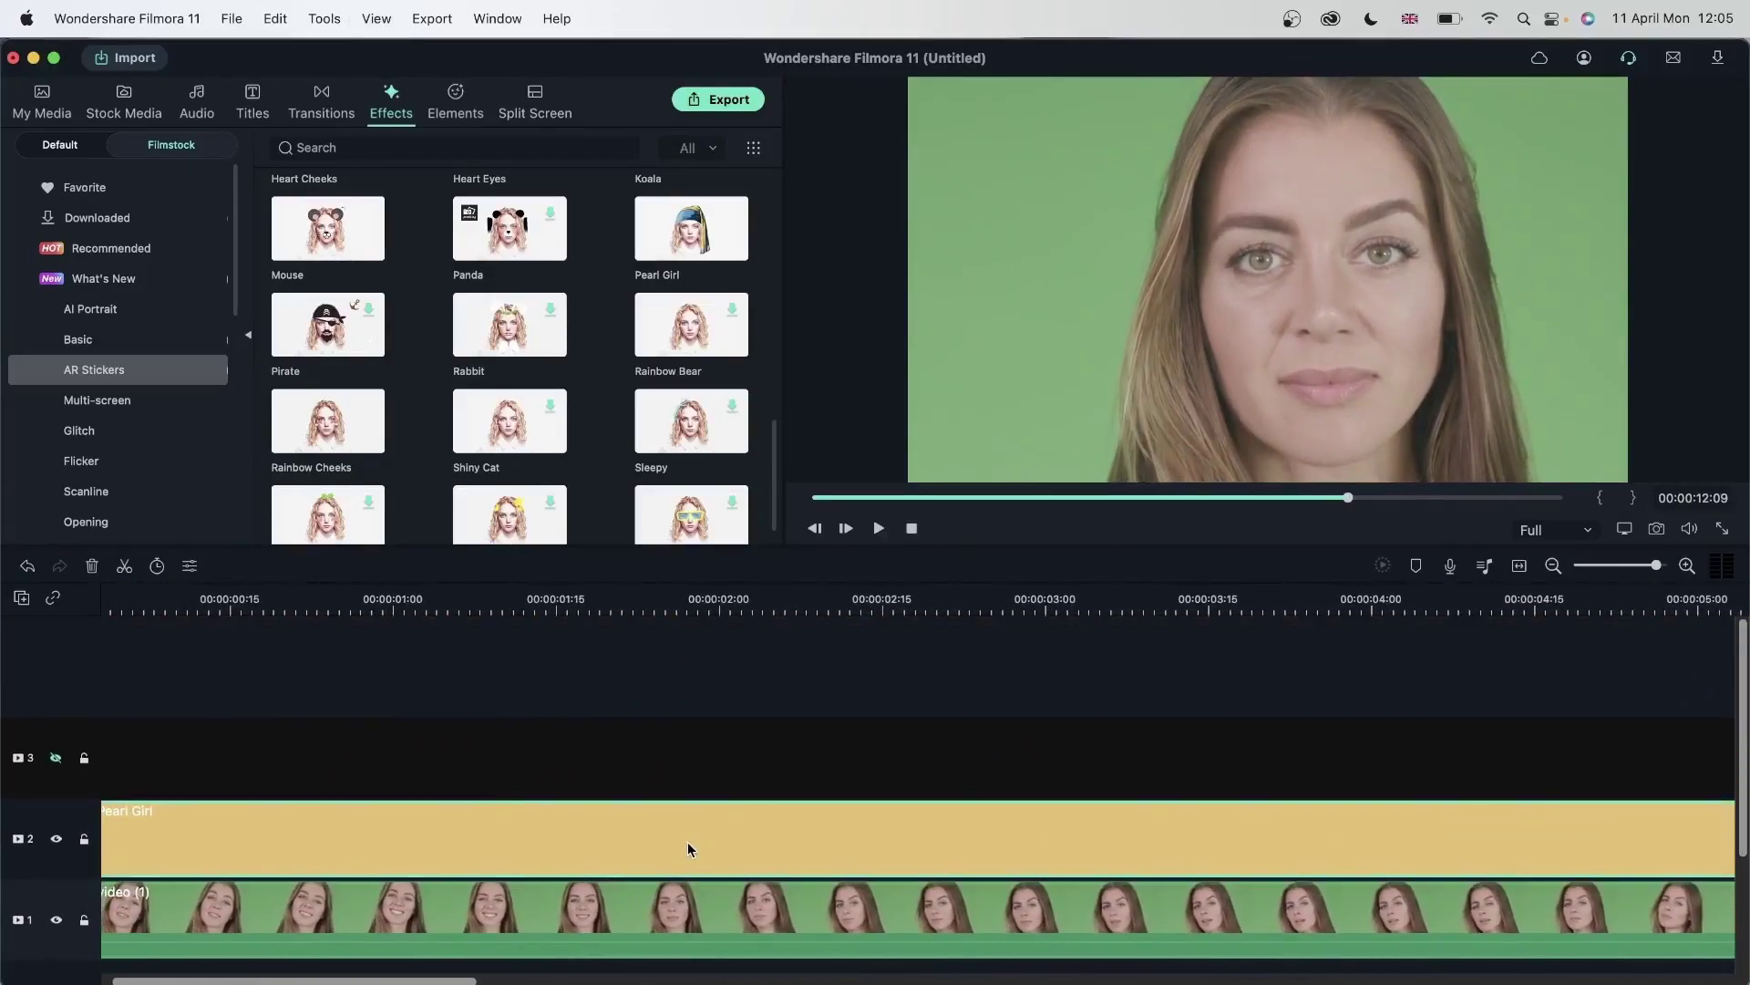
pyautogui.hscroll(-2, 688, 840)
pyautogui.press('Delete')
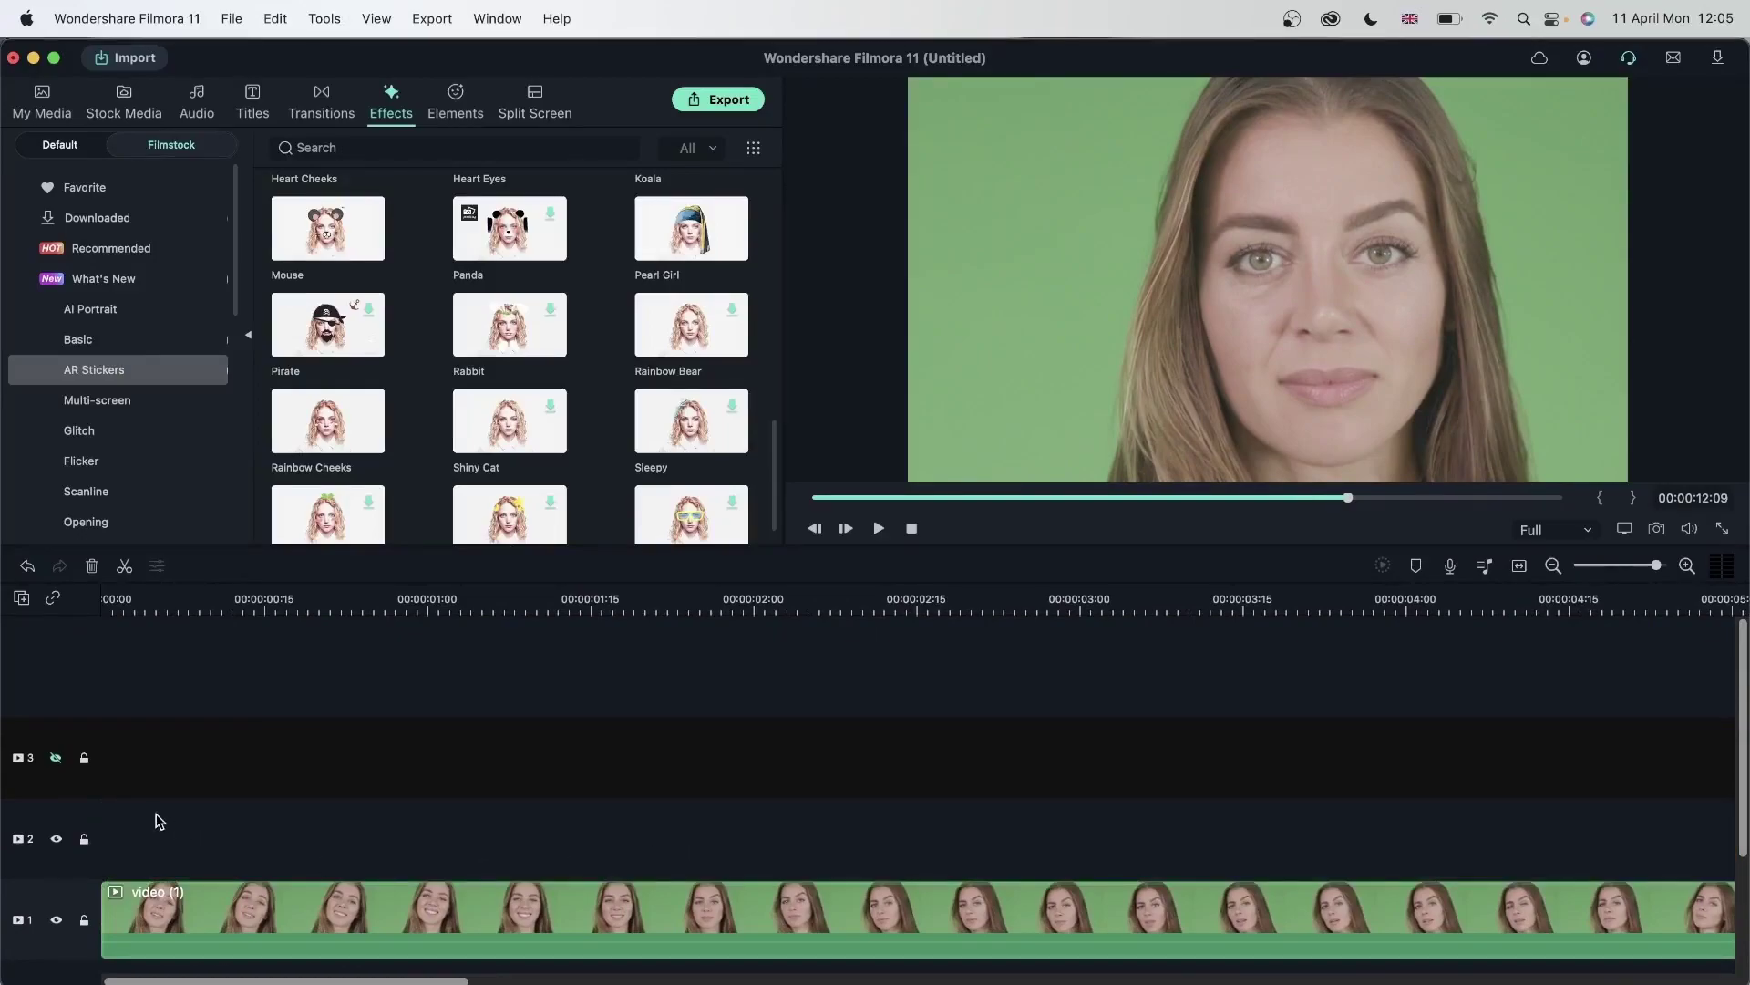
# Place Pexels Videos 1943413 on track 1 at 1920x1080 29.97fps and scrub to about 3 seconds
pyautogui.click(51, 103)
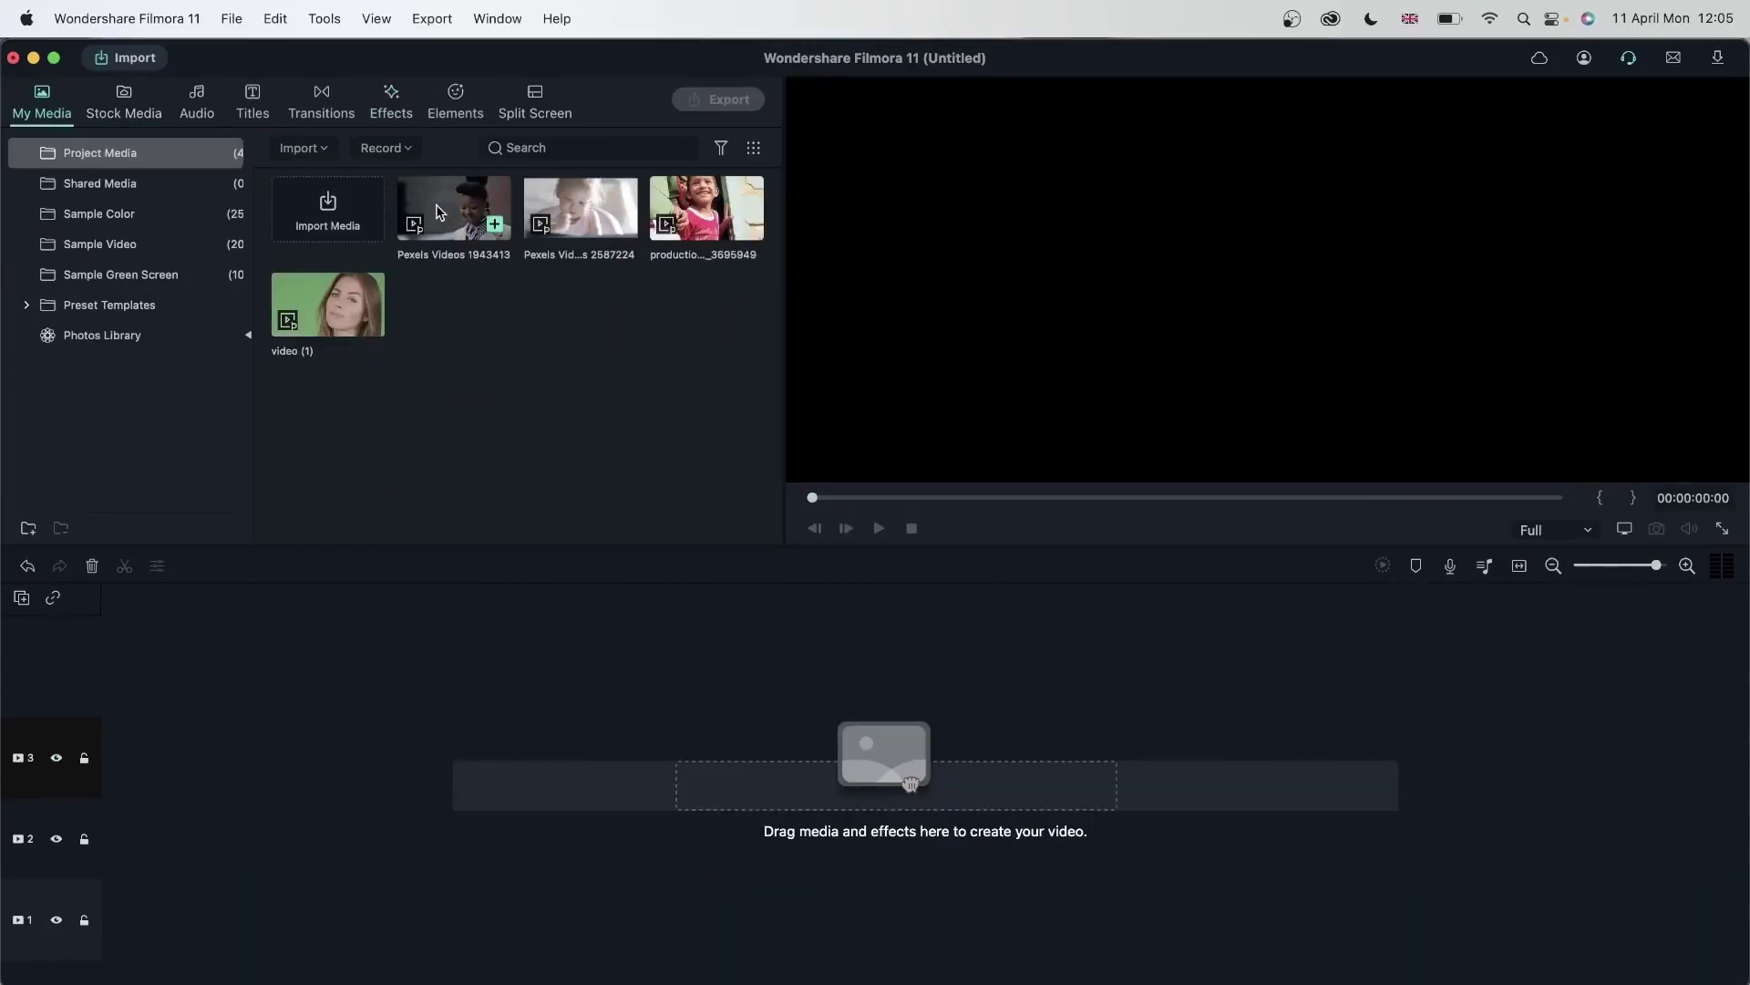
pyautogui.moveTo(440, 212); pyautogui.dragTo(110, 911)
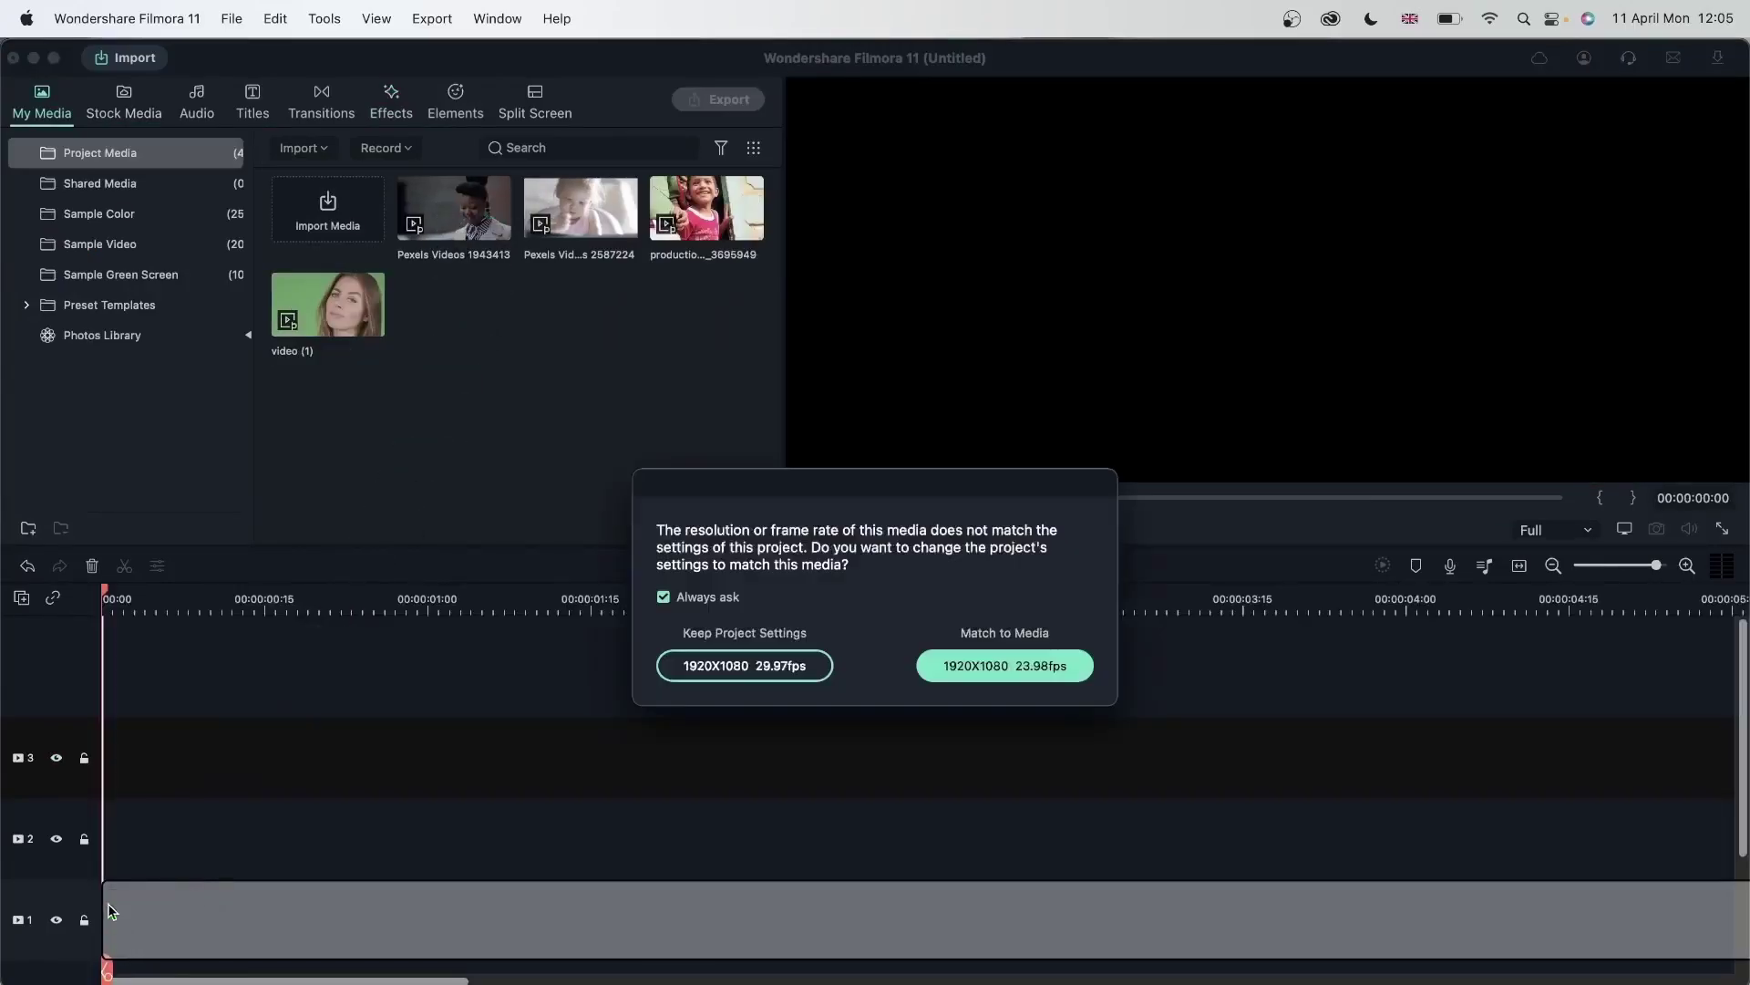
pyautogui.click(717, 667)
pyautogui.moveTo(106, 597); pyautogui.dragTo(1431, 610)
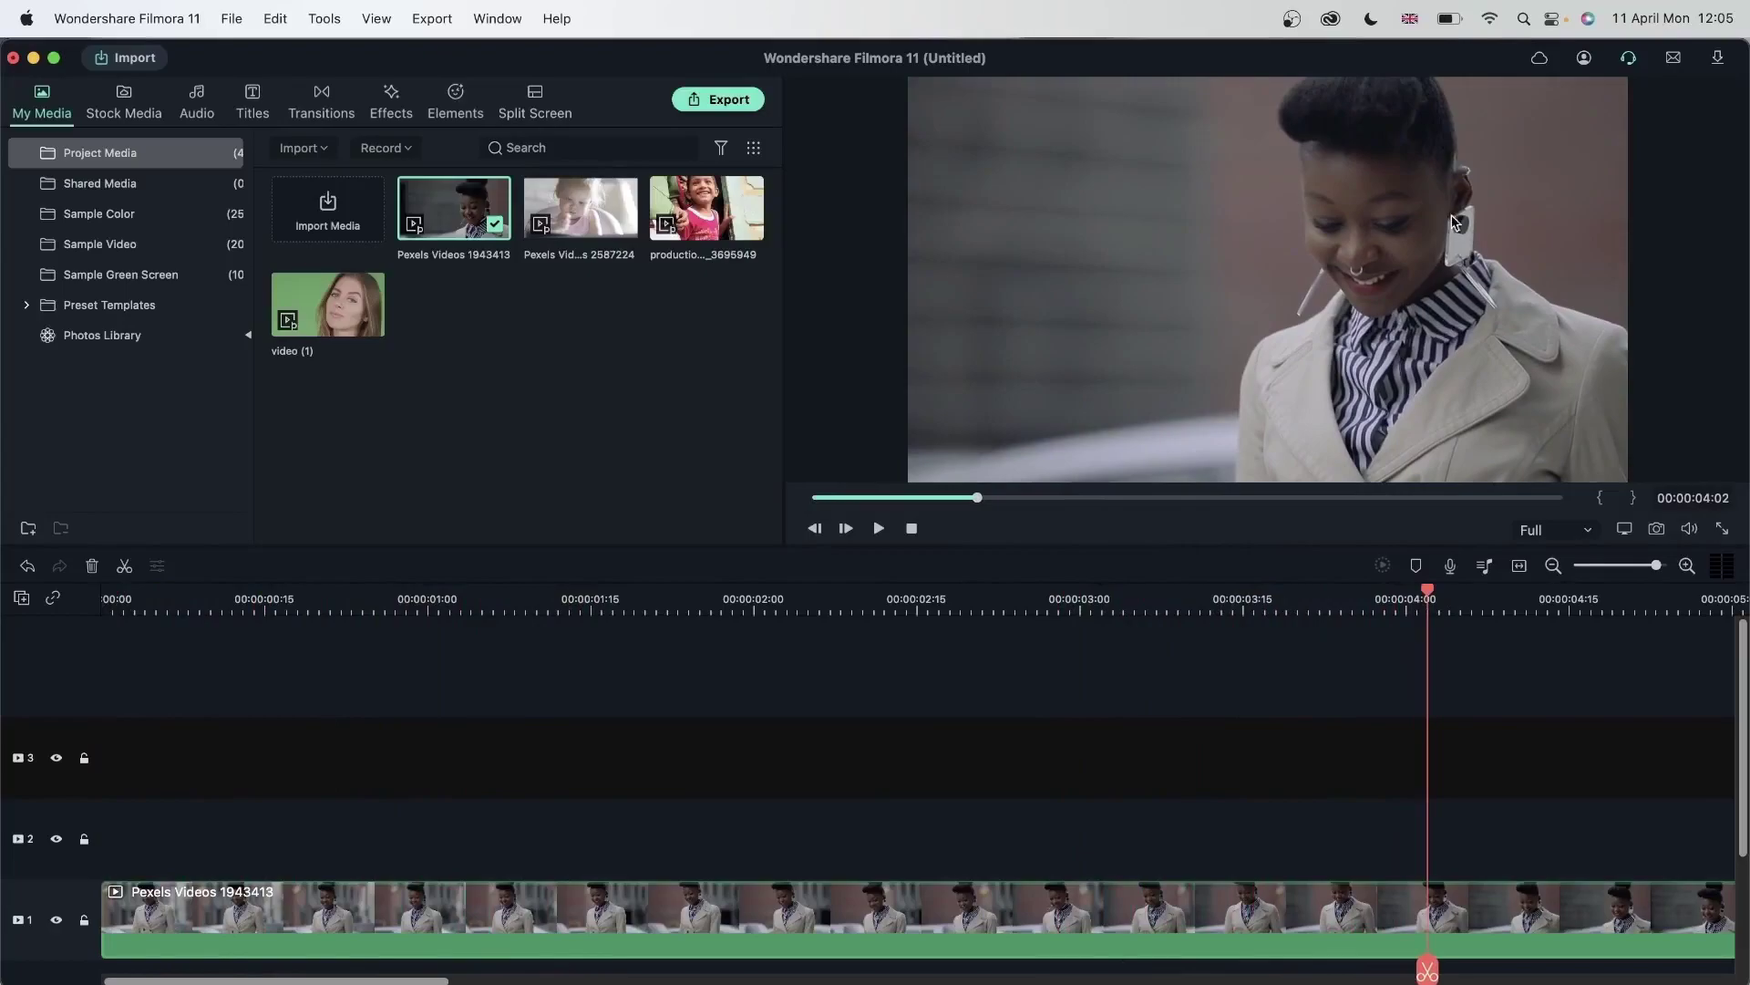
# Apply the Butterflies sticker to Pexels Videos 1943413 and play it back
pyautogui.click(408, 106)
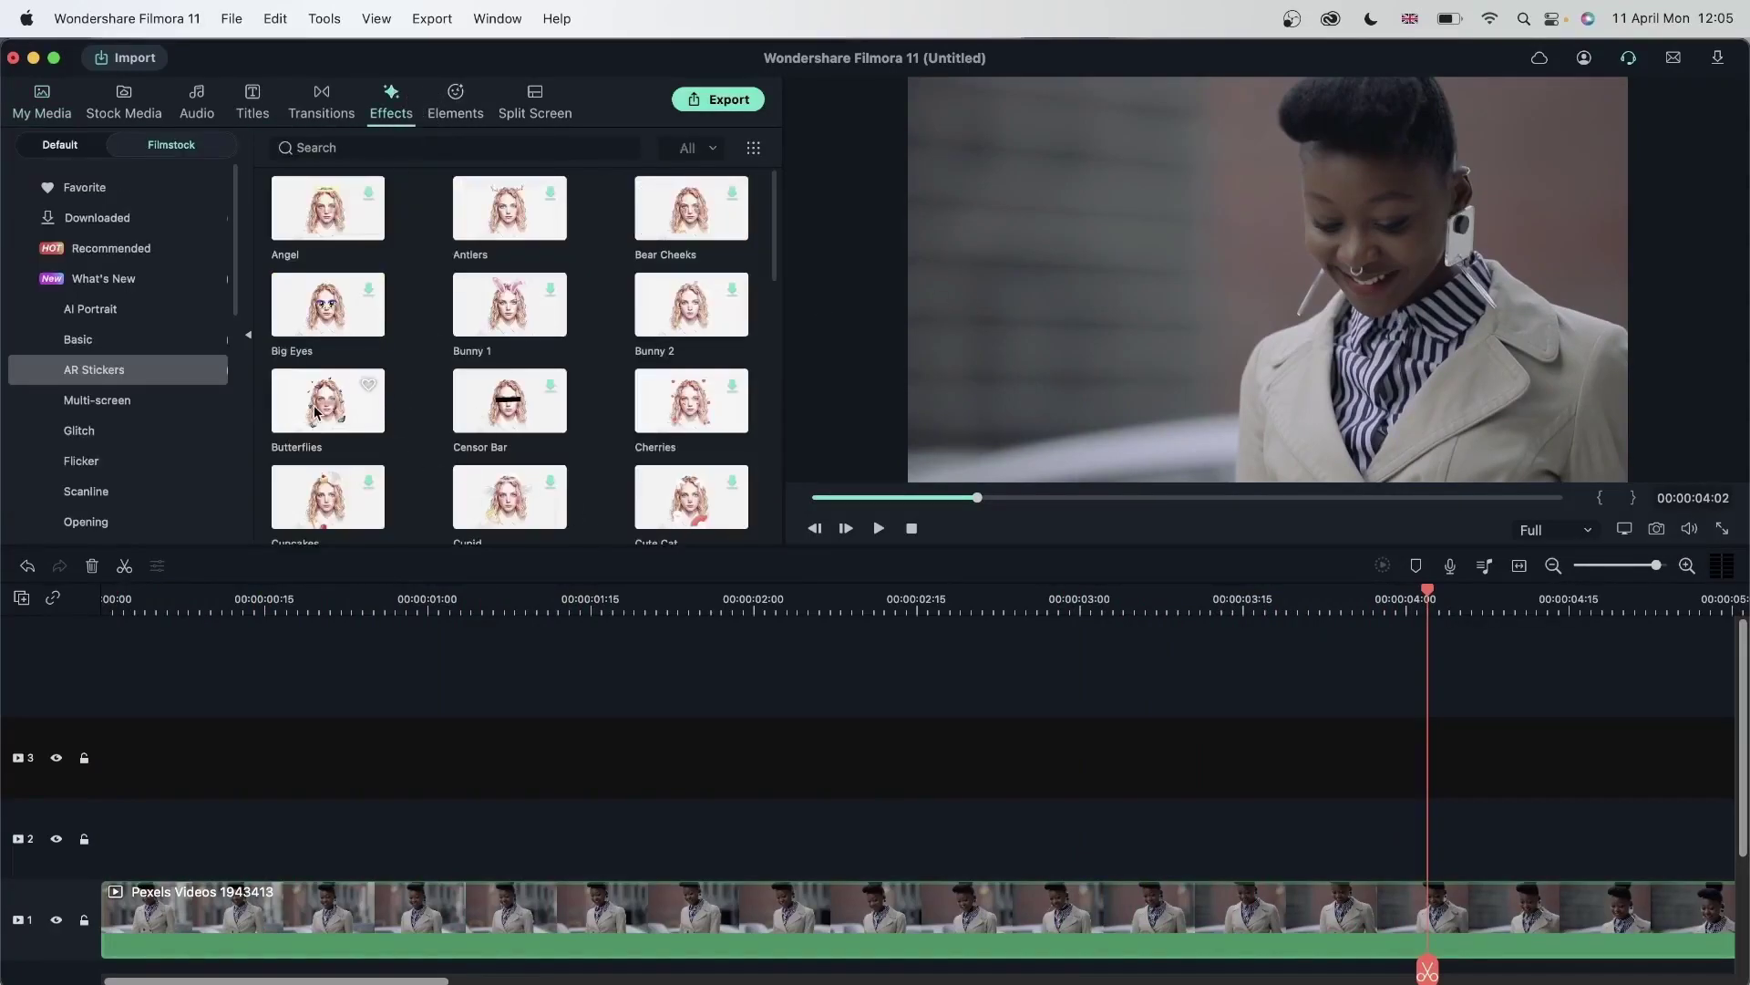
pyautogui.moveTo(315, 410); pyautogui.dragTo(292, 914)
pyautogui.press('space')
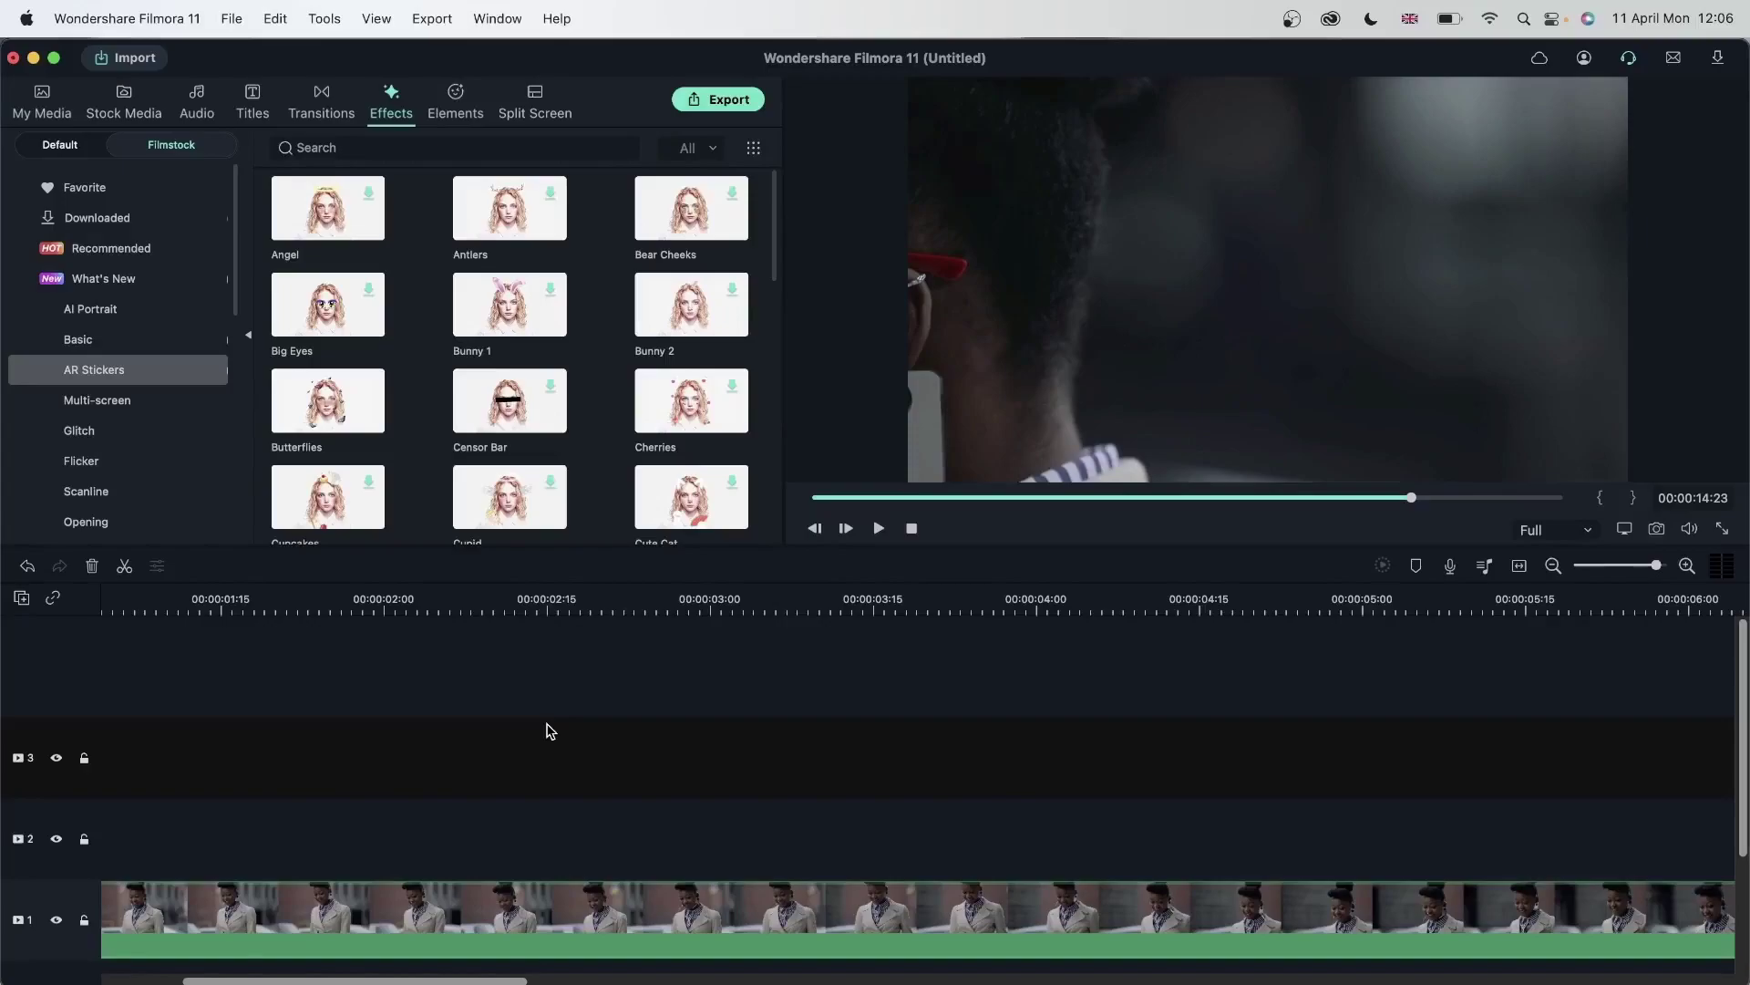
# Select the woman's clip and scrub the preview back to the start
pyautogui.hscroll(-3, 492, 820)
pyautogui.click(444, 902)
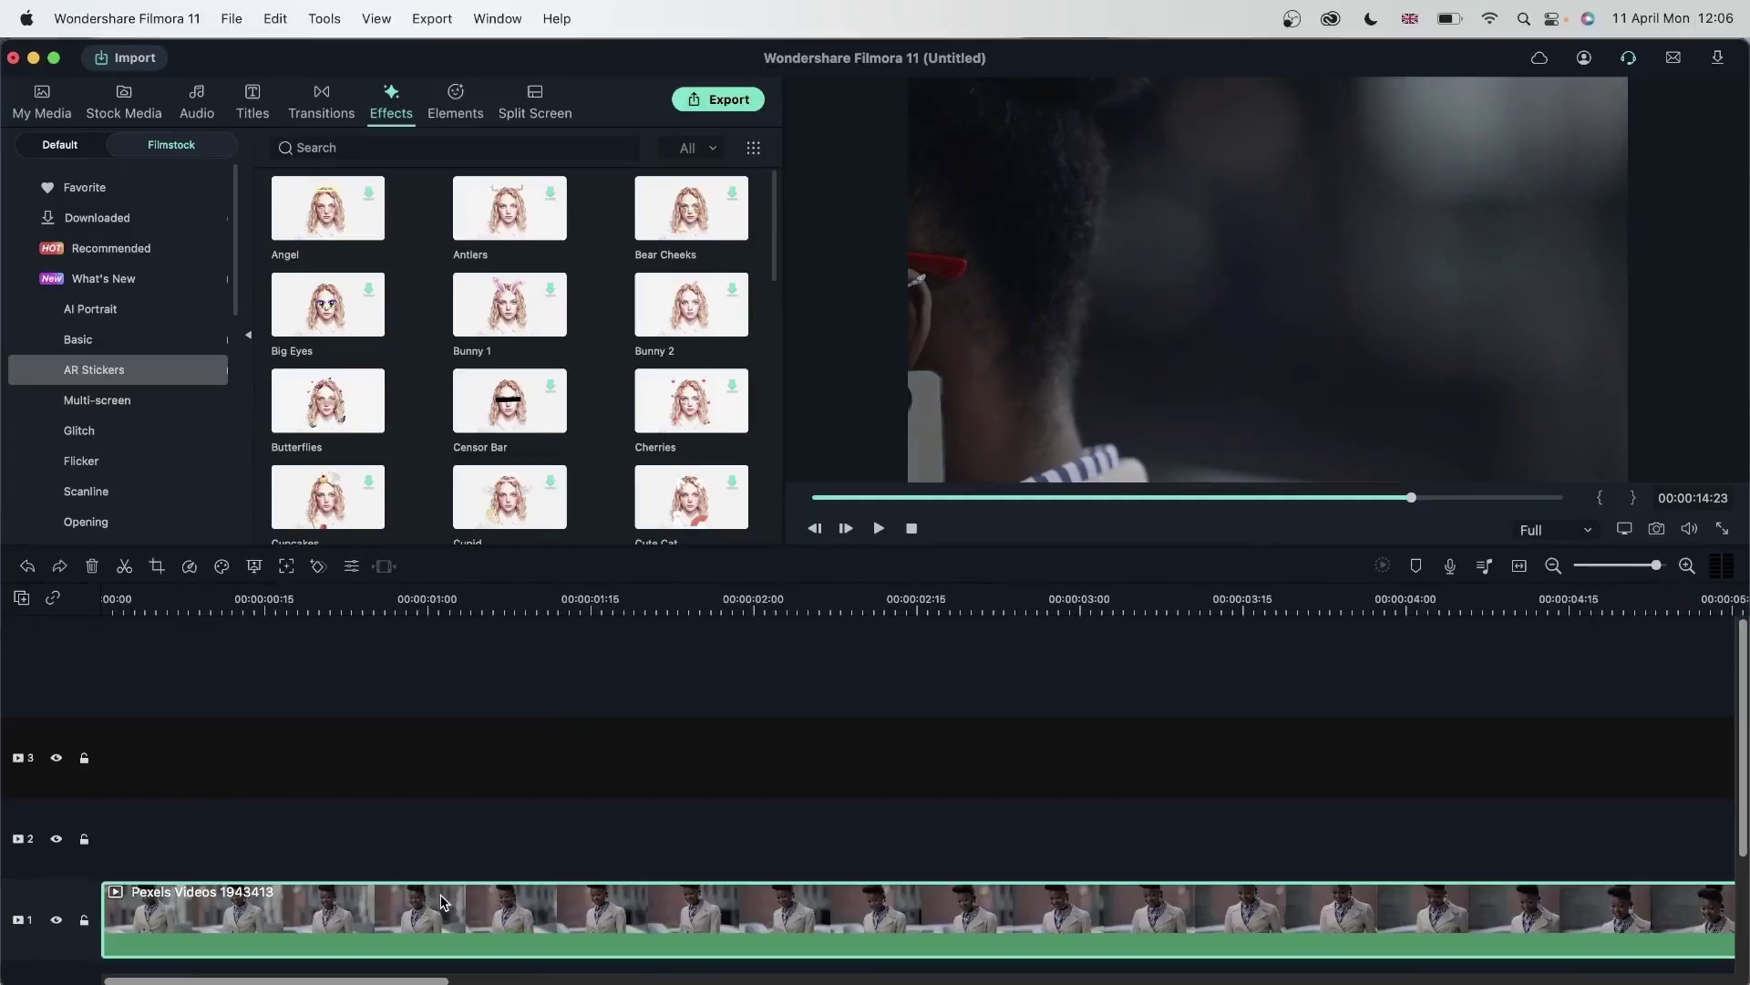
pyautogui.scroll(-3, 580, 659)
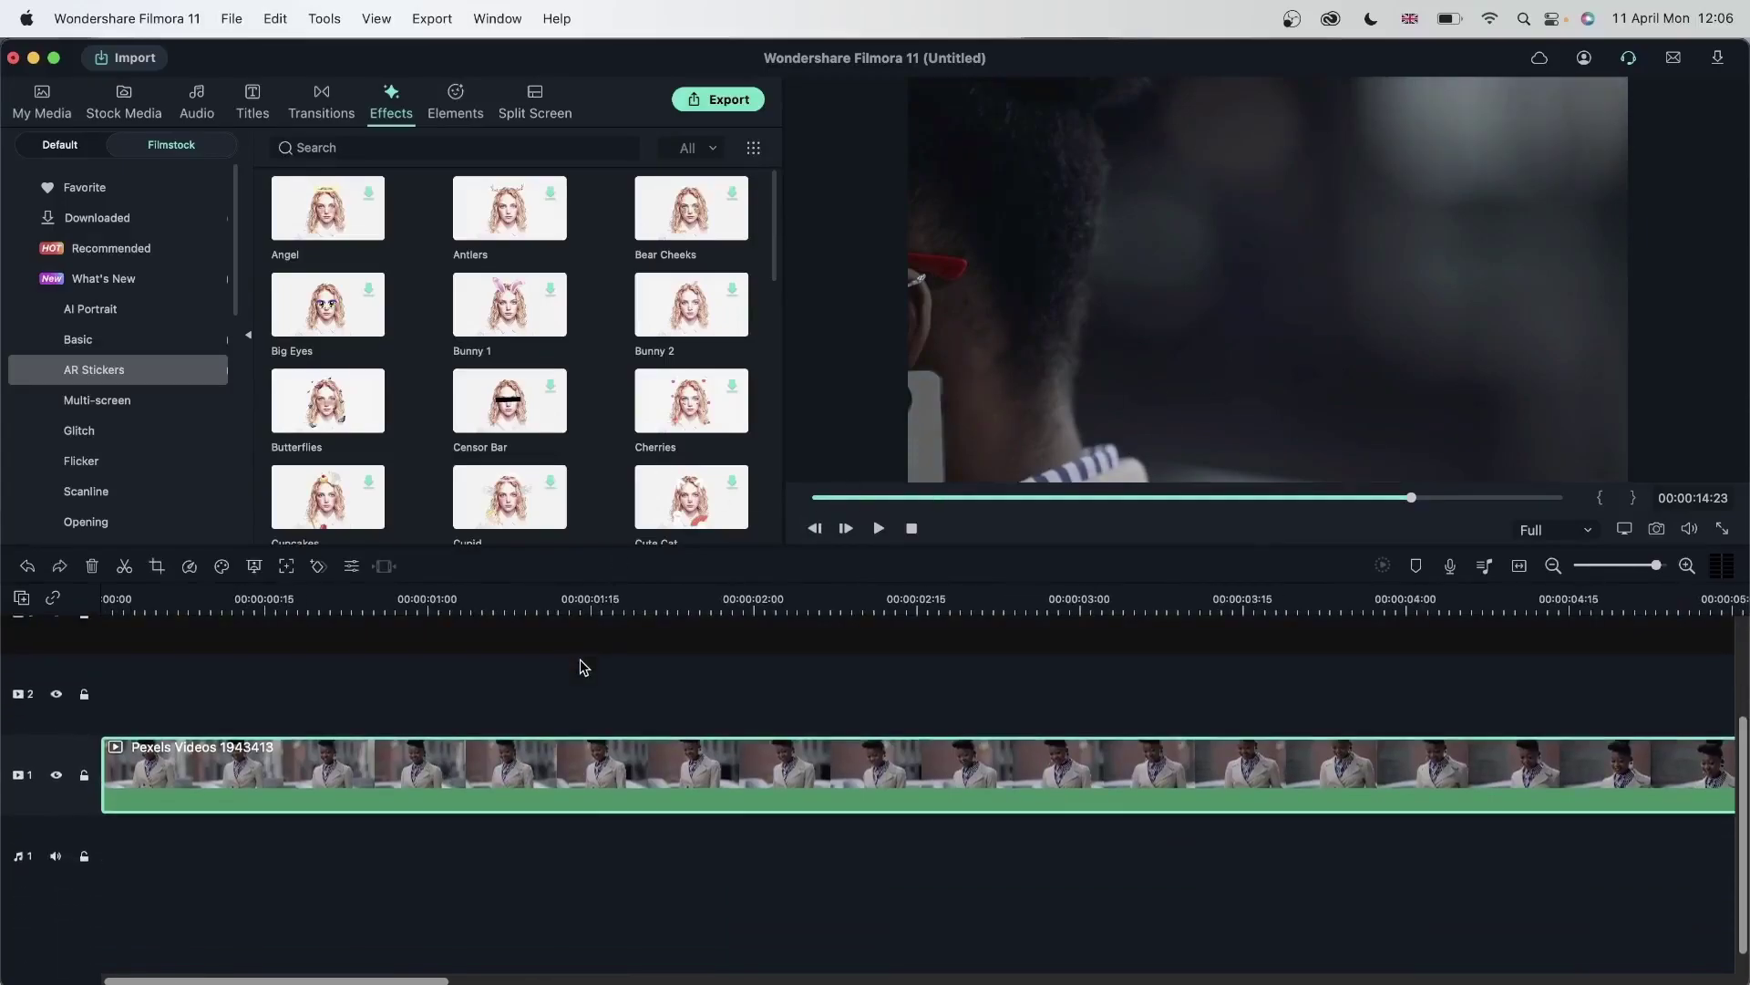
pyautogui.click(200, 602)
pyautogui.moveTo(202, 596); pyautogui.dragTo(4, 597)
# Replace the clip with the baby clip, Pexels Videos 2587224, at current settings and apply Bear Cheeks
pyautogui.press('Delete')
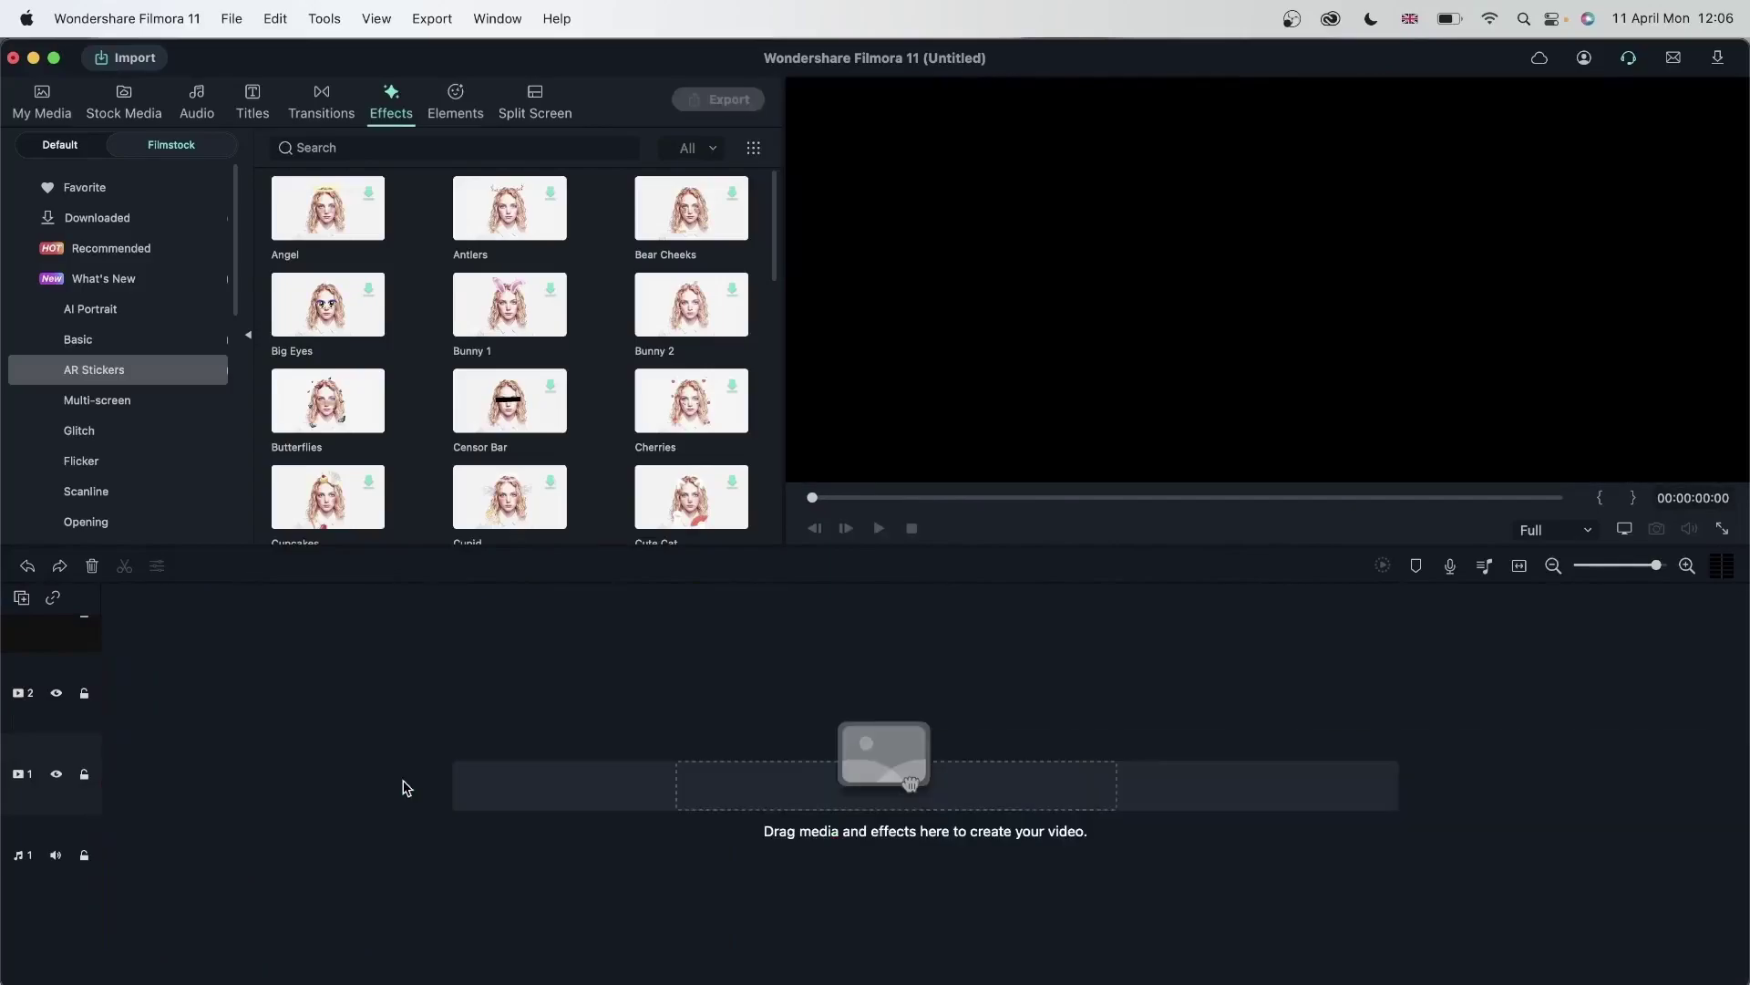
pyautogui.click(38, 114)
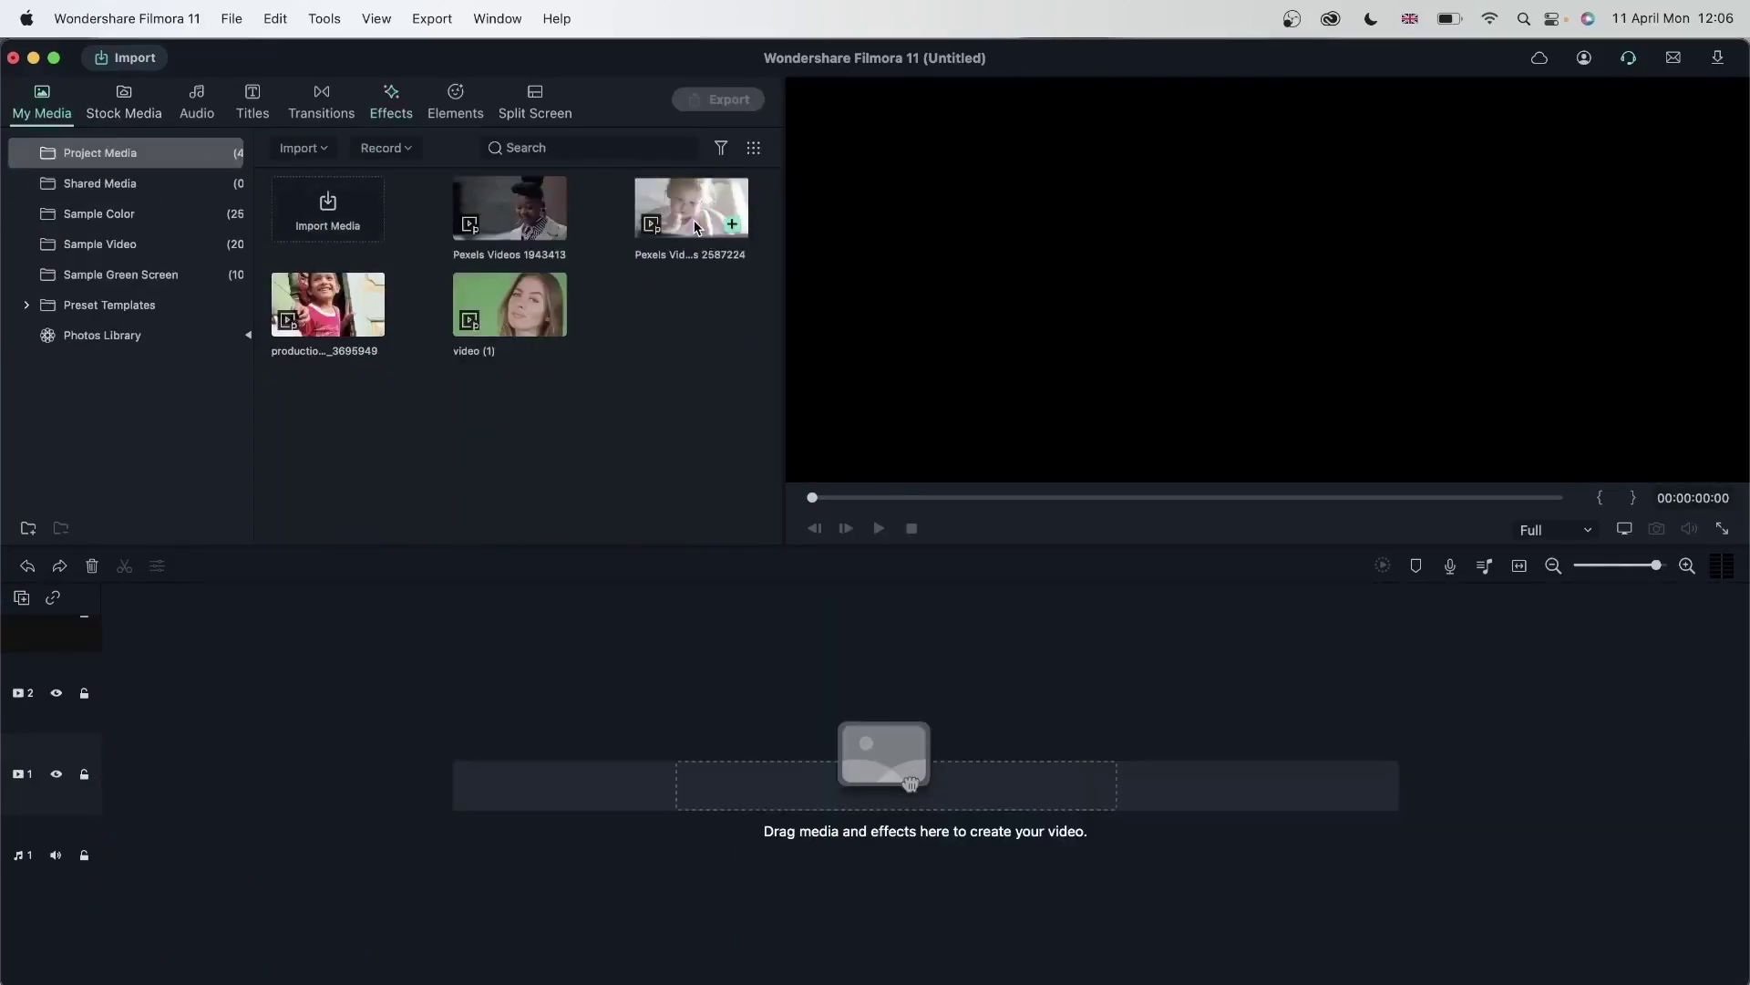
pyautogui.moveTo(696, 227); pyautogui.dragTo(105, 807)
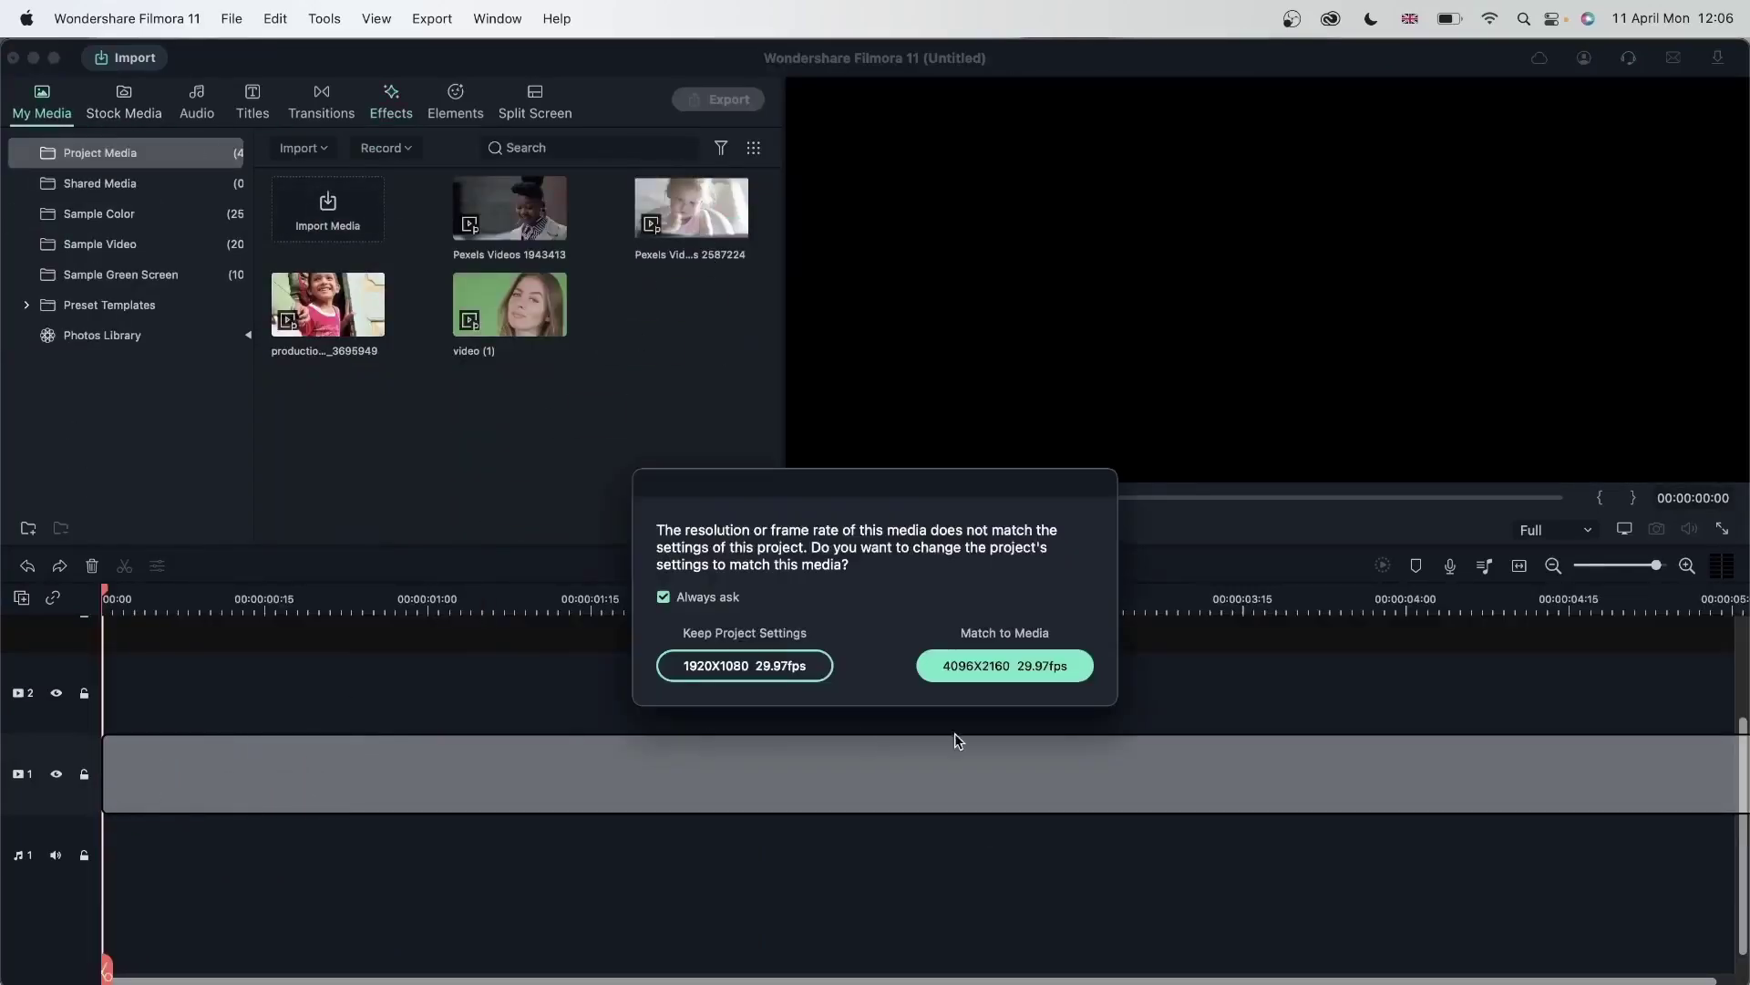
pyautogui.click(825, 675)
pyautogui.click(398, 105)
pyautogui.moveTo(696, 210); pyautogui.dragTo(196, 778)
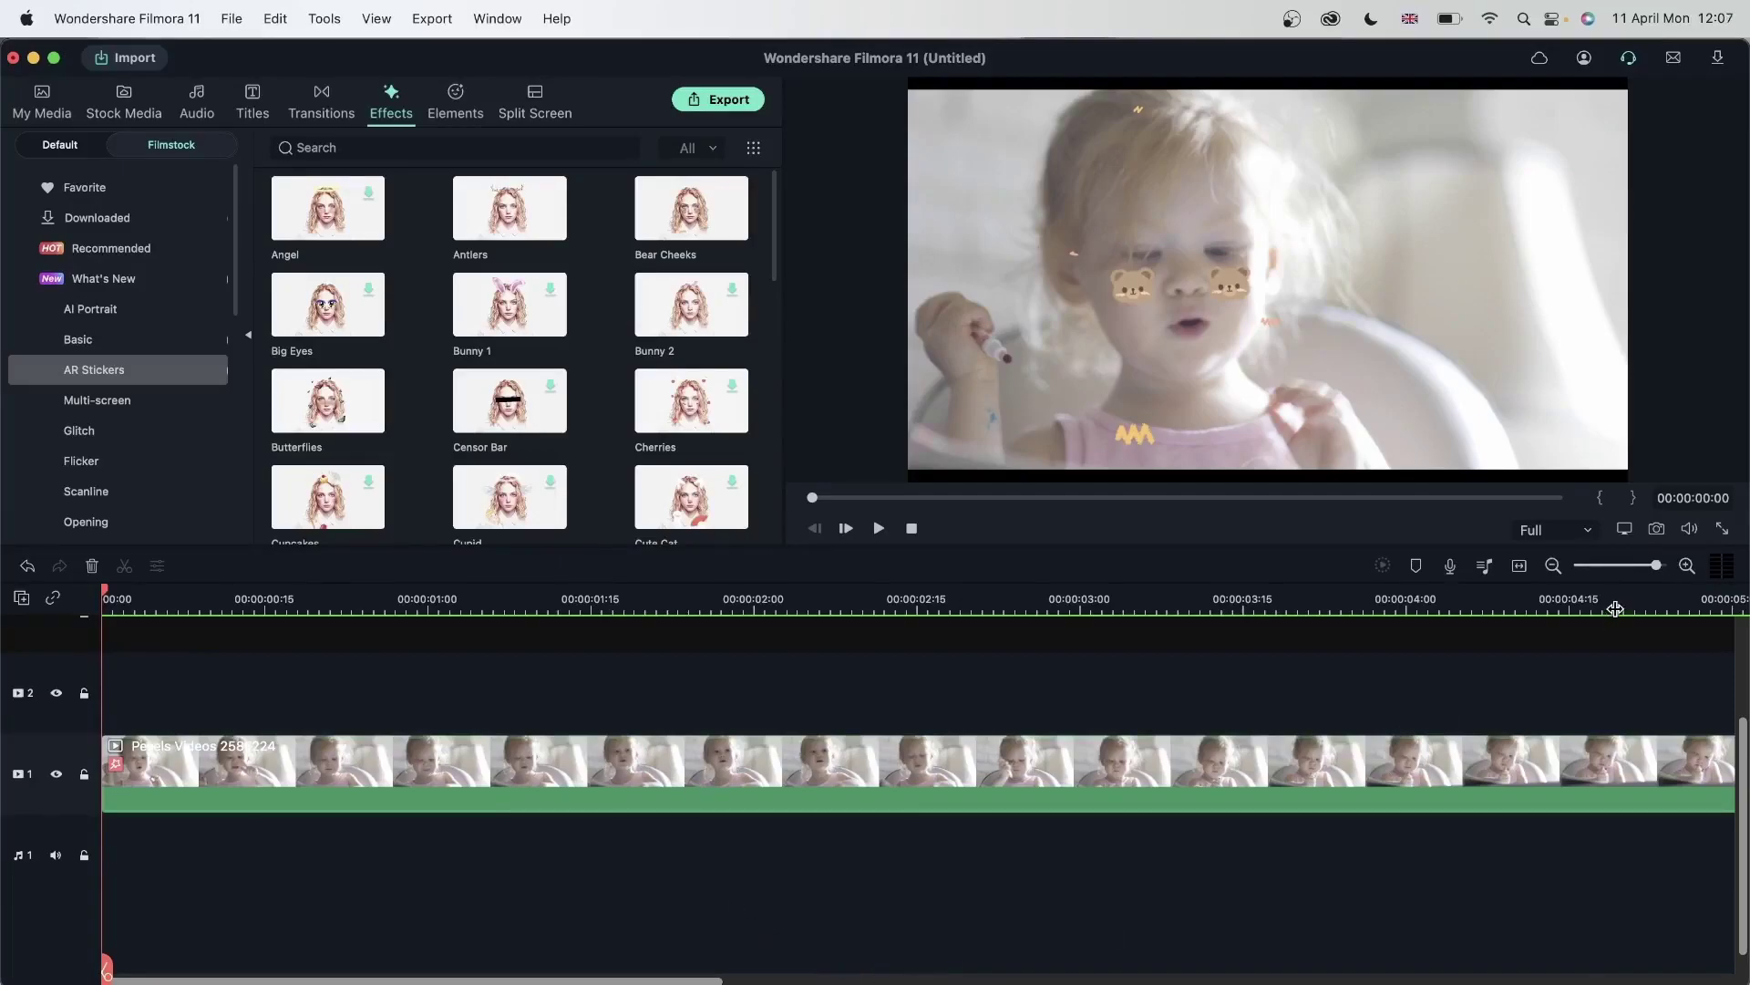
# Zoom the timeline to 30 seconds and add Antlers on track 2, trimmed to end at 00:00:08:10
pyautogui.click(1561, 566)
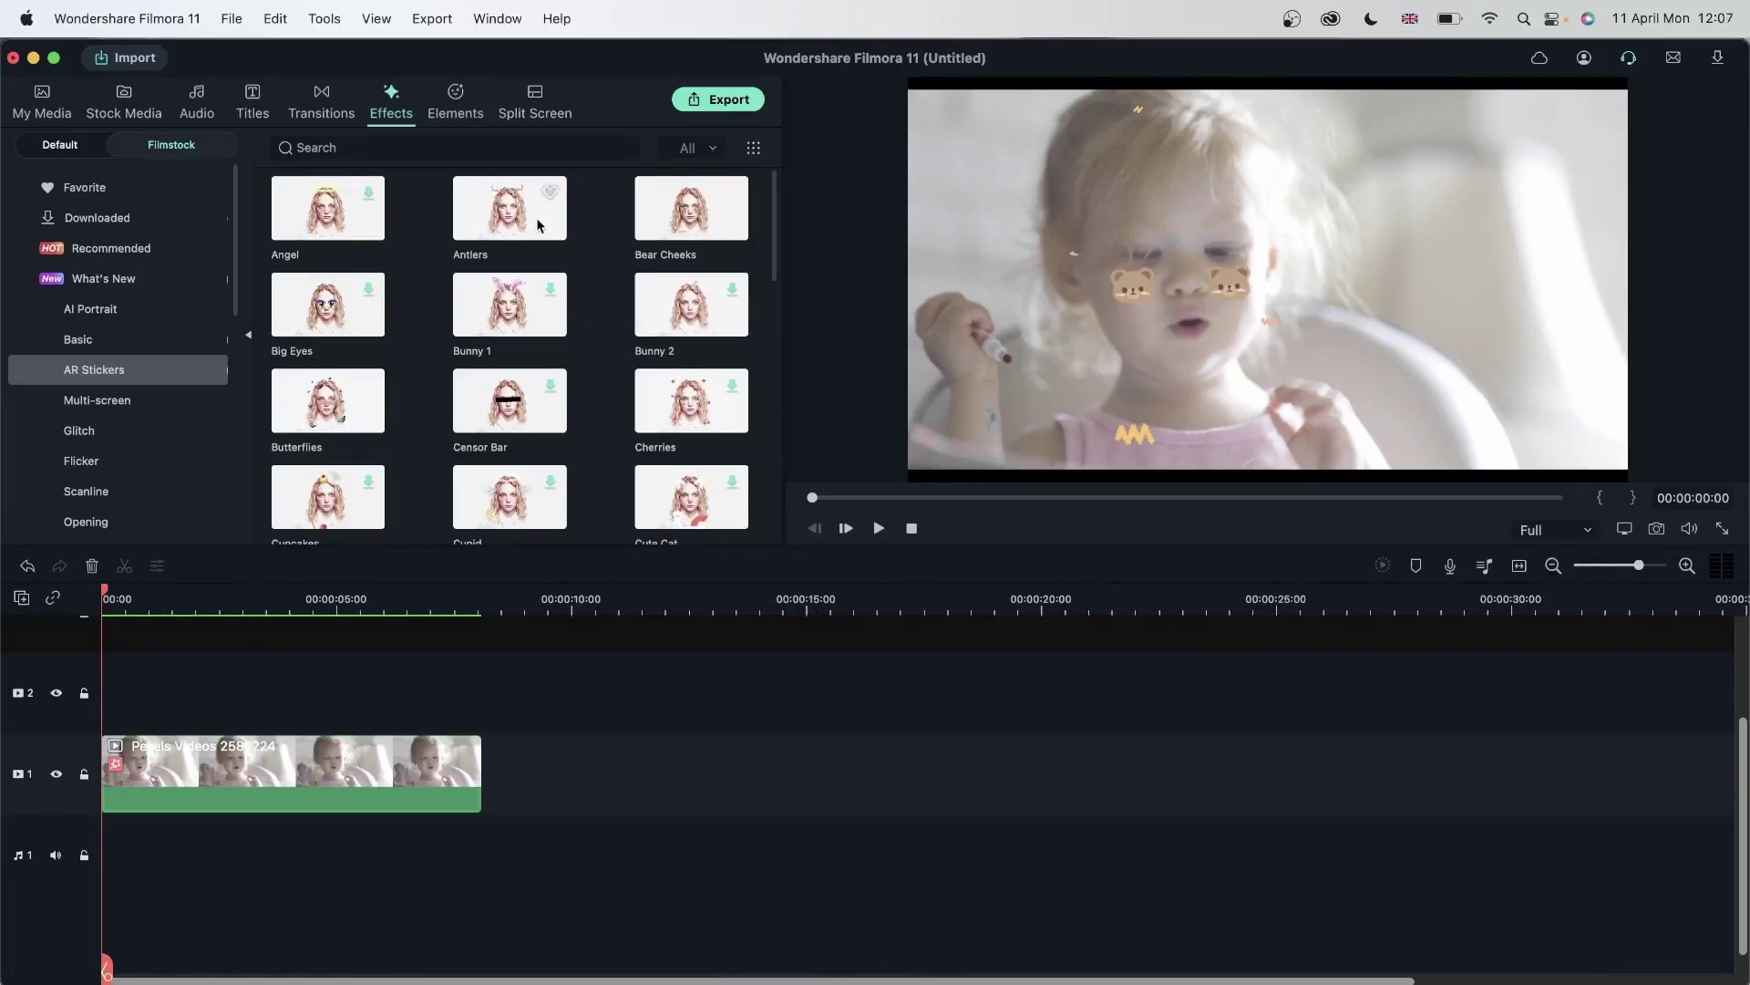
pyautogui.moveTo(540, 224); pyautogui.dragTo(110, 690)
pyautogui.moveTo(572, 679); pyautogui.dragTo(491, 703)
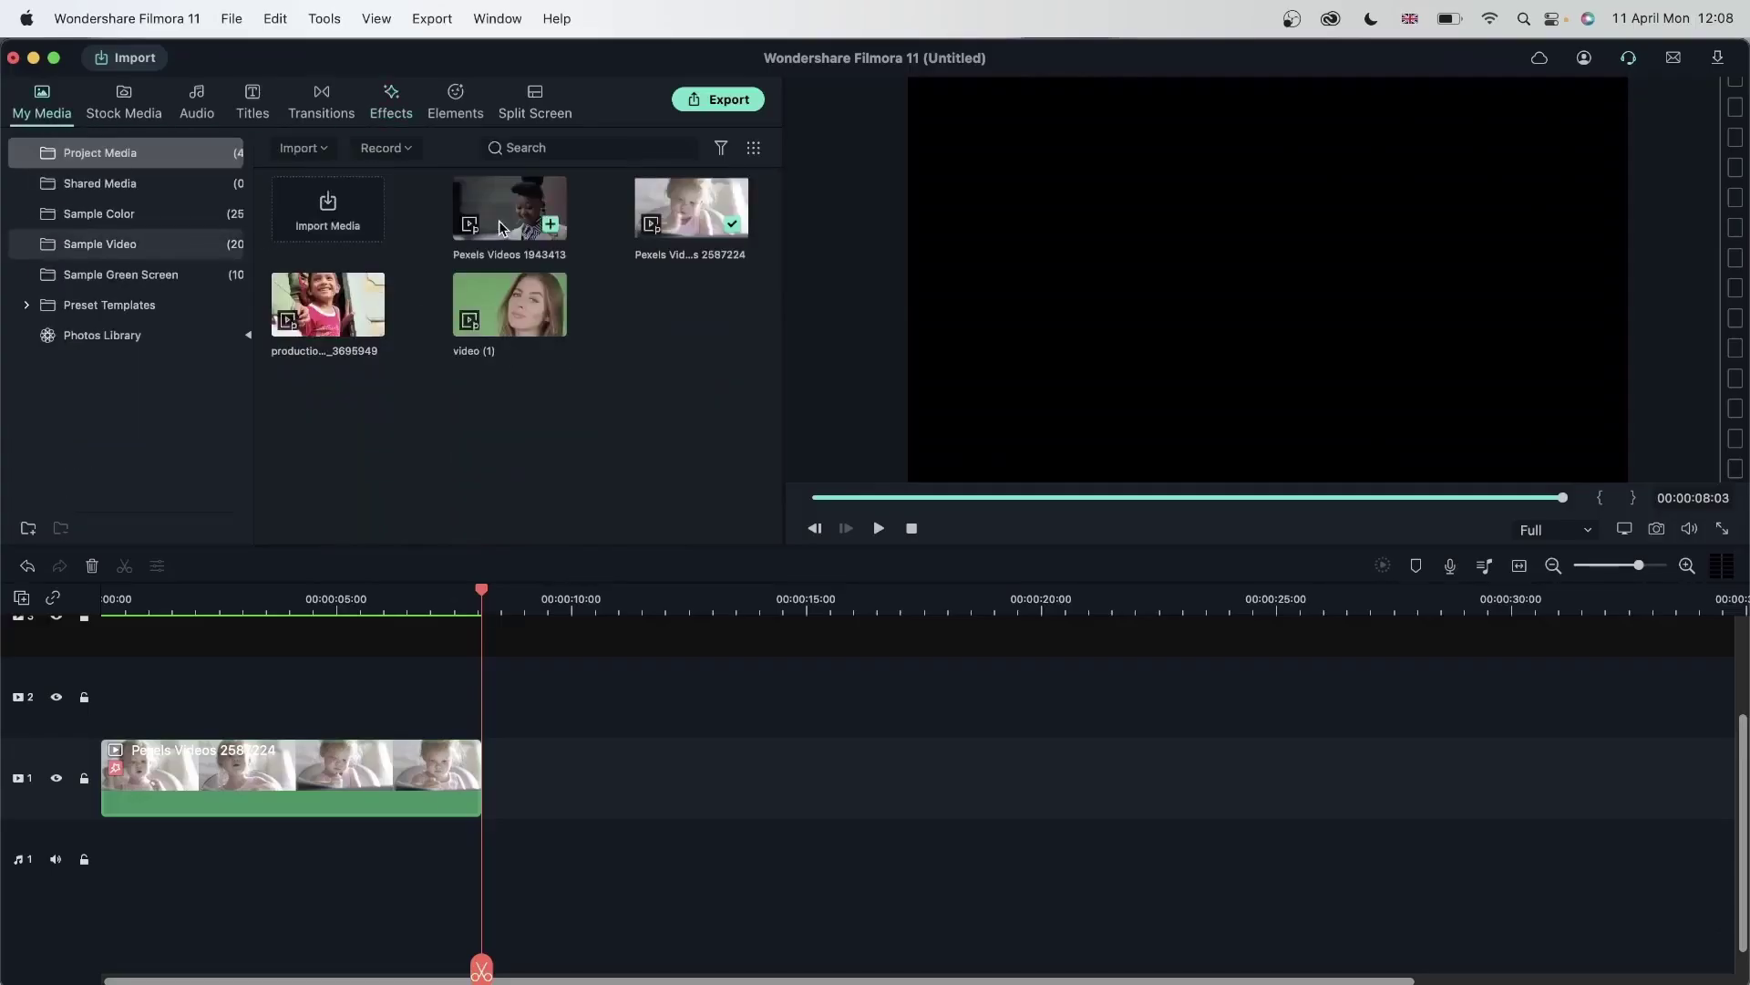
# Place Pexels Videos 1943413 after the baby clip and move the playhead to about 10 seconds
pyautogui.moveTo(500, 226); pyautogui.dragTo(501, 784)
pyautogui.click(680, 604)
pyautogui.click(816, 607)
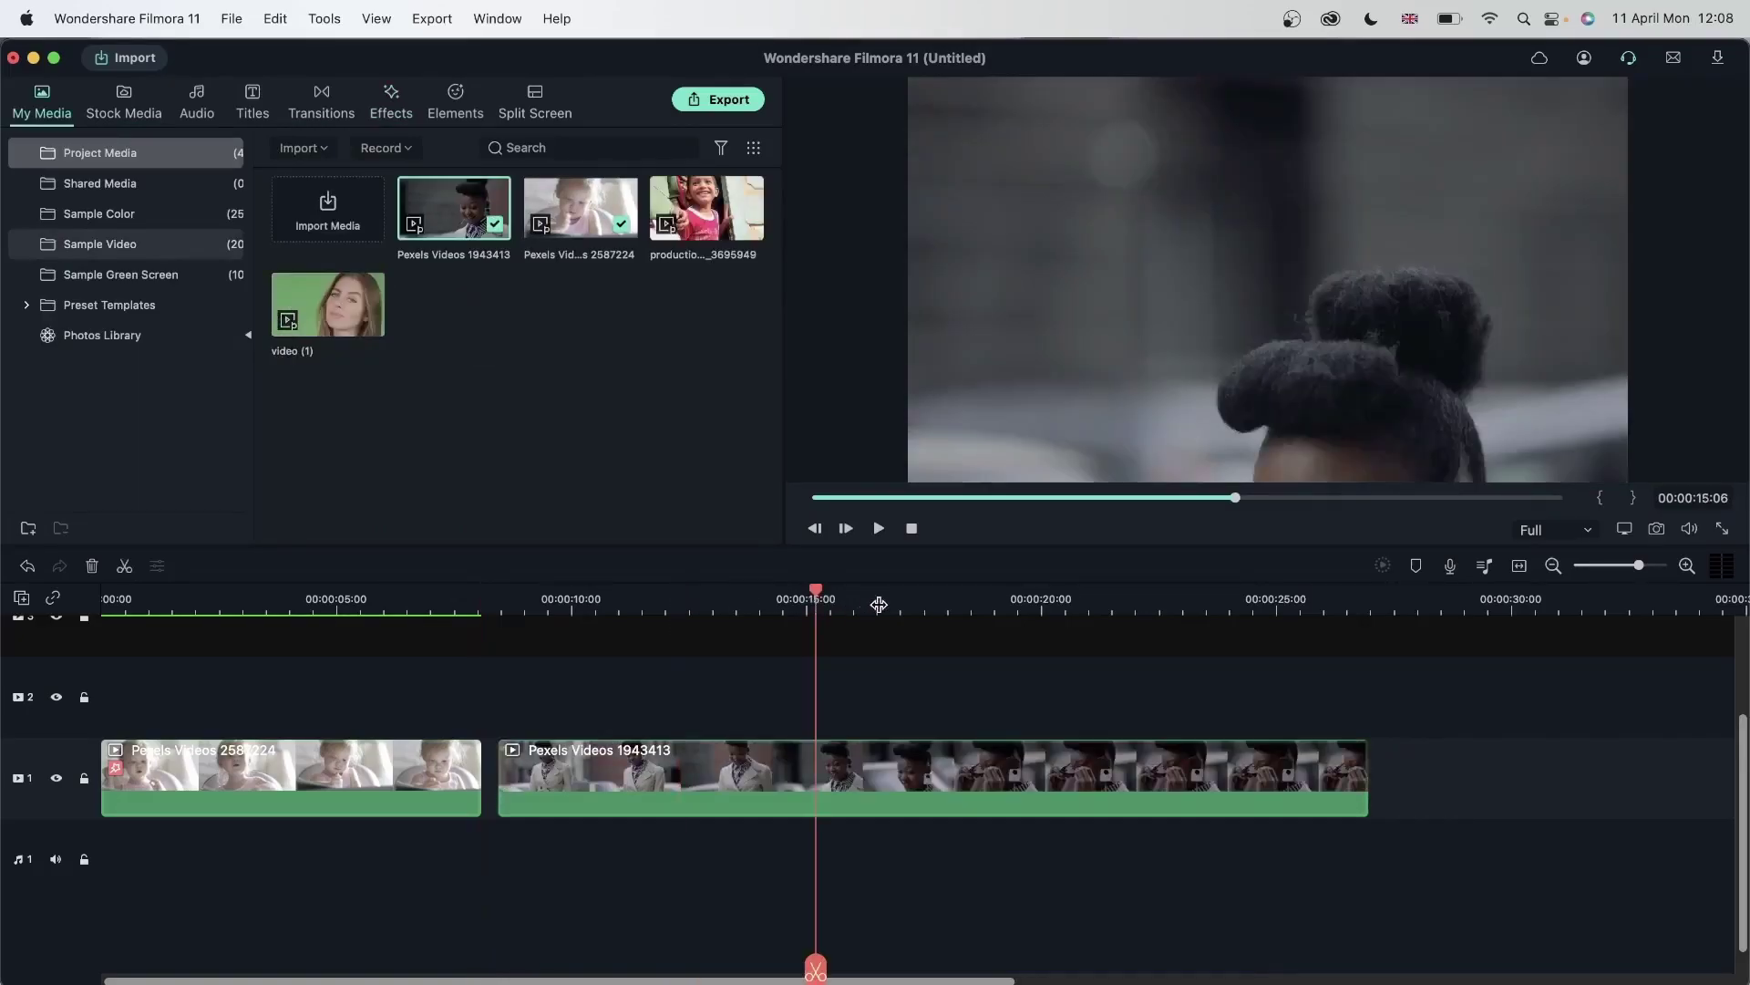
pyautogui.click(615, 601)
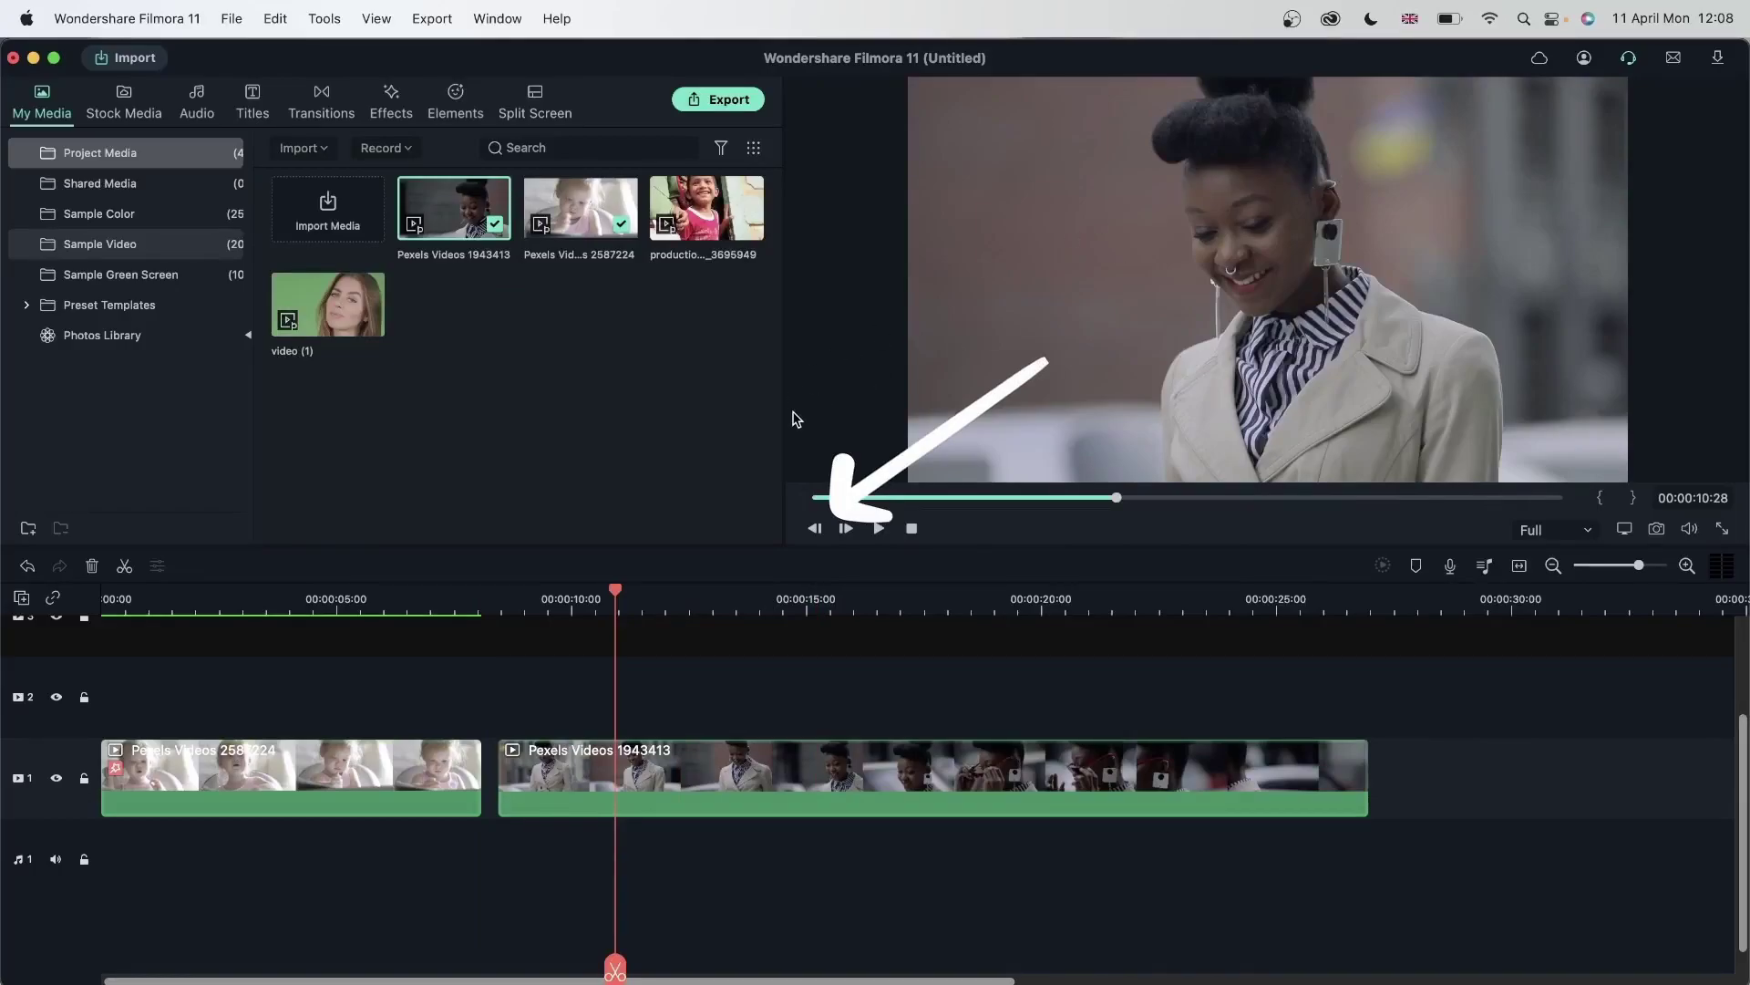
# Apply Bear Cheeks to Pexels Videos 1943413 and play from 14 seconds to check it
pyautogui.click(390, 105)
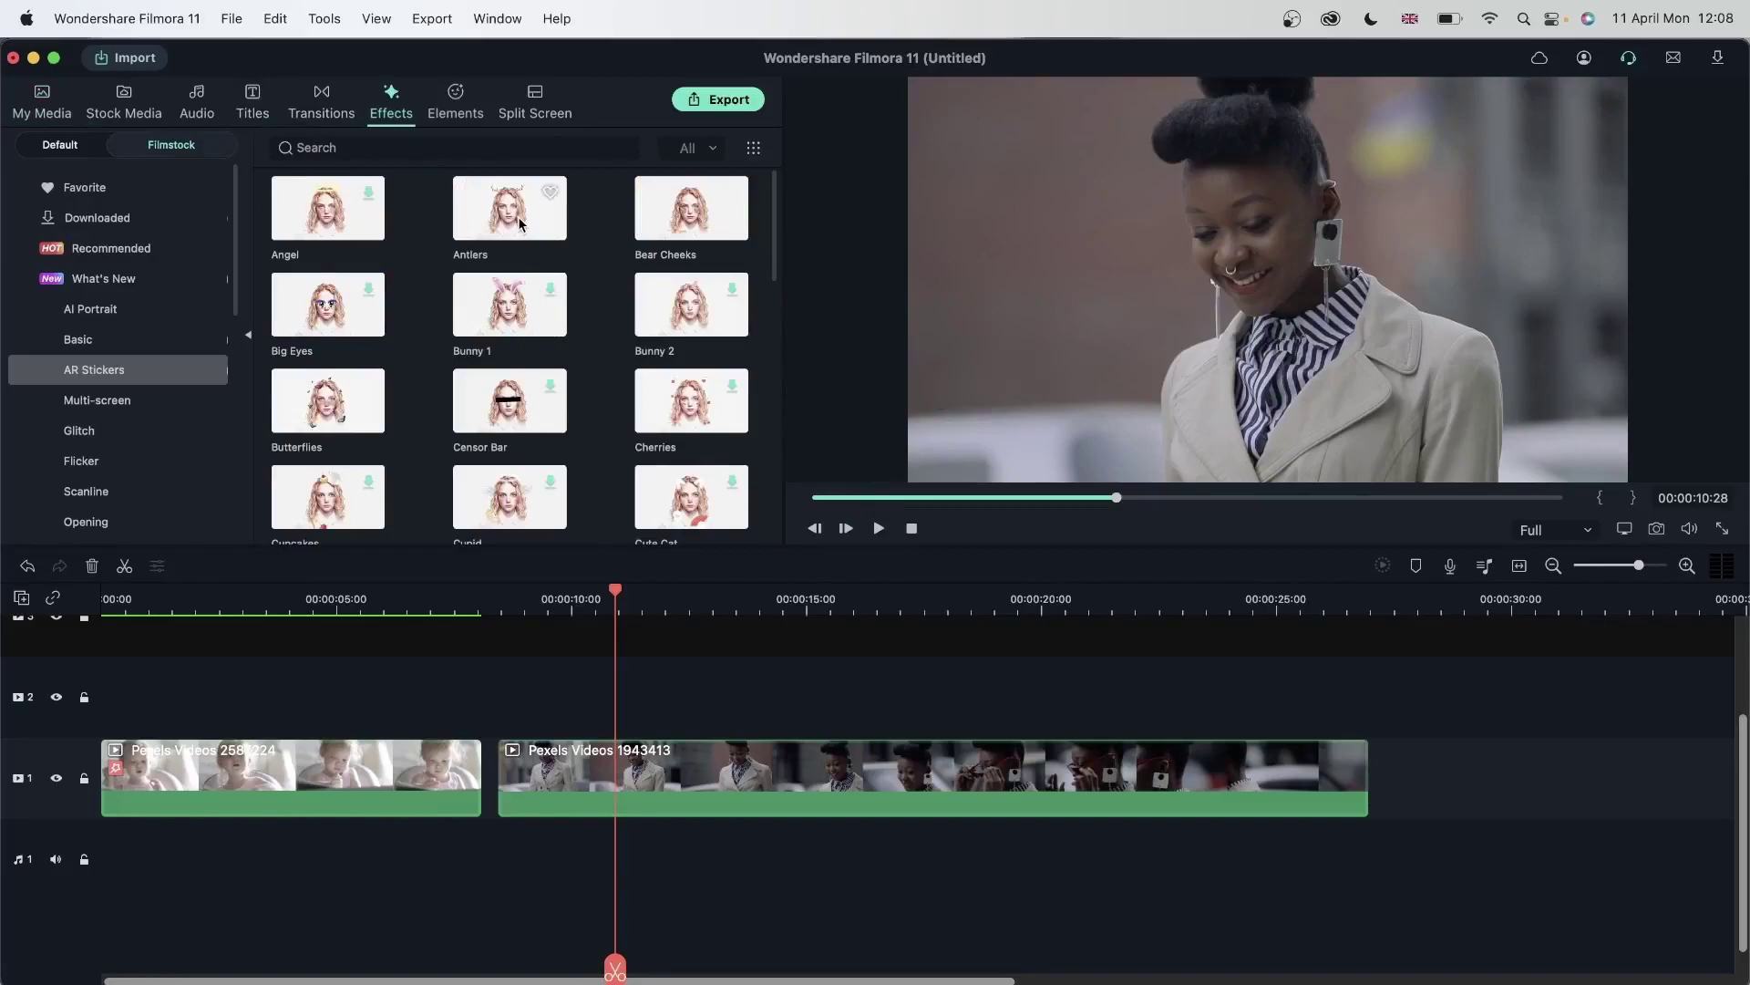
pyautogui.moveTo(691, 218); pyautogui.dragTo(656, 775)
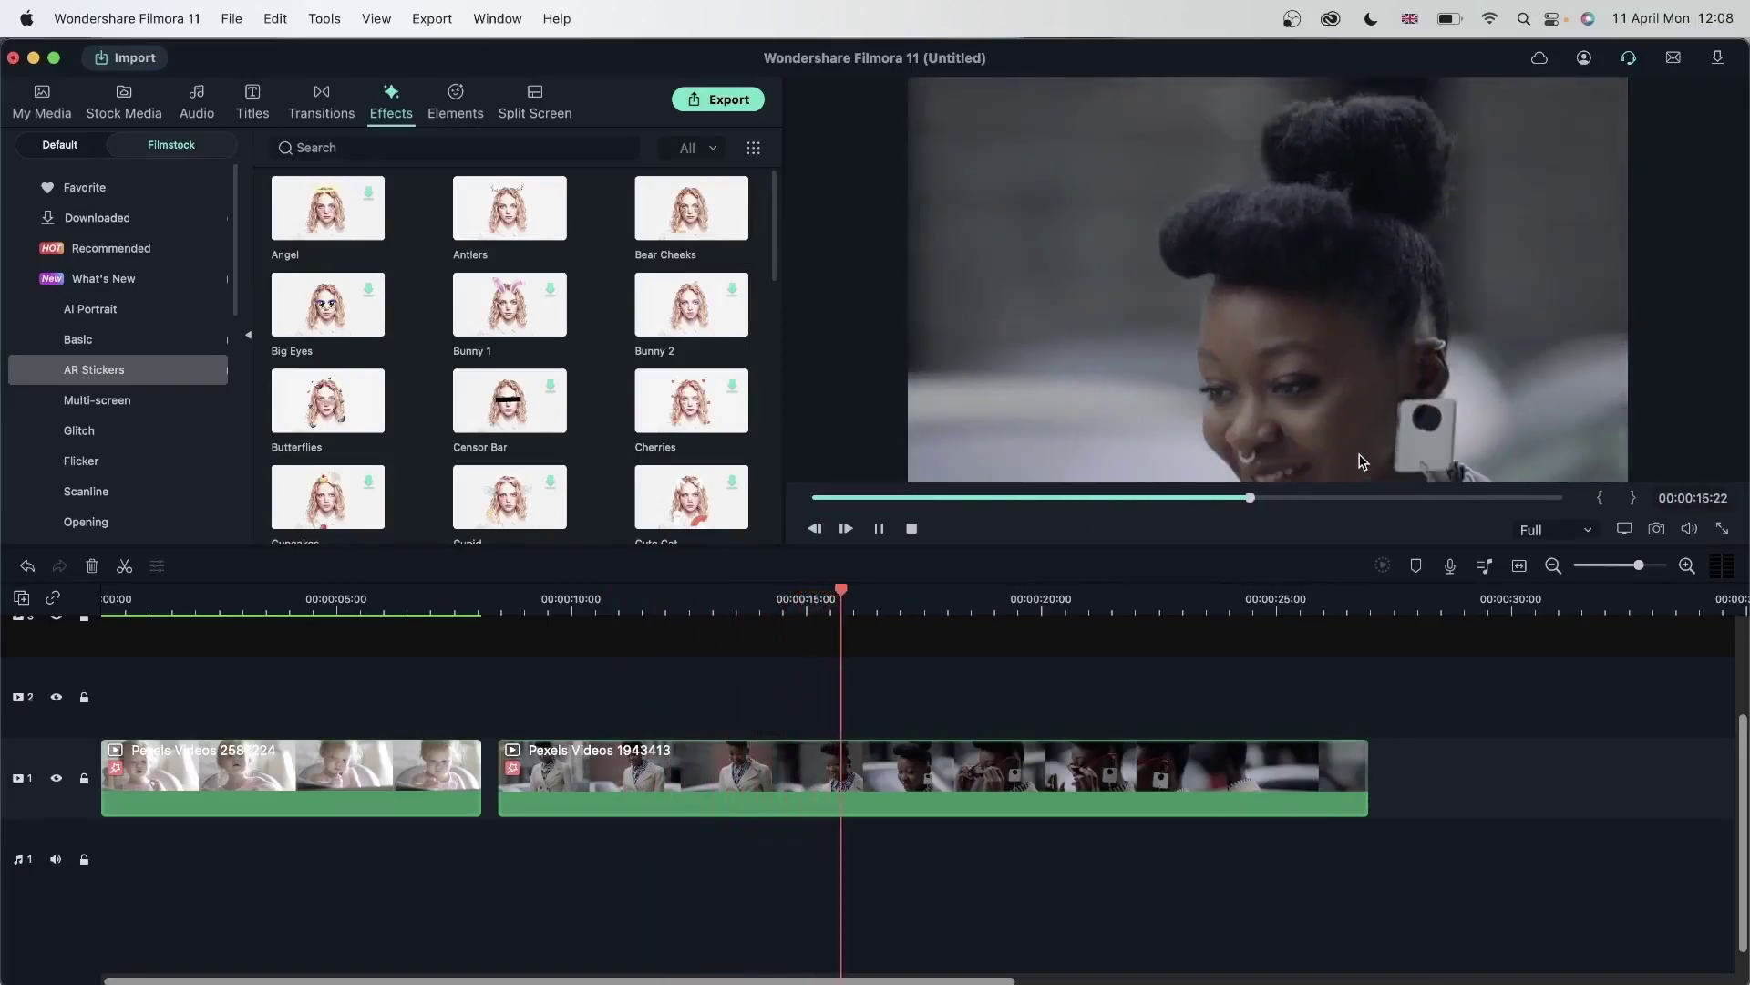
pyautogui.click(775, 601)
pyautogui.press('space')
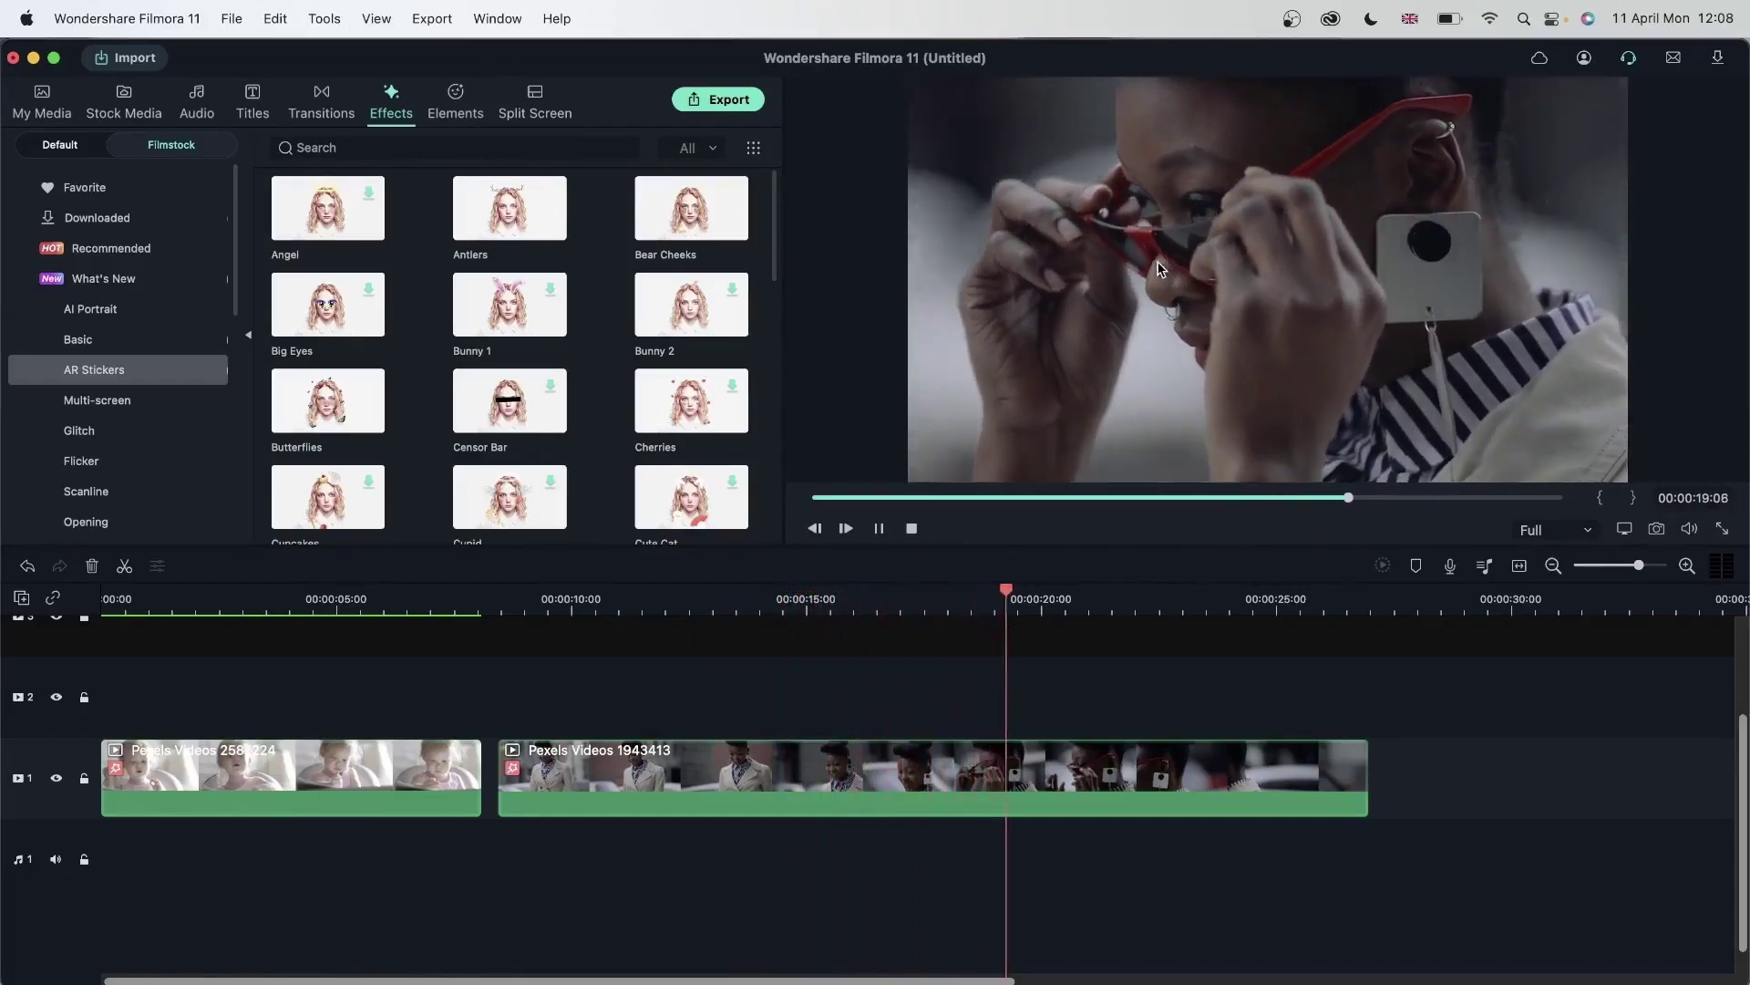
pyautogui.press('space')
pyautogui.click(228, 598)
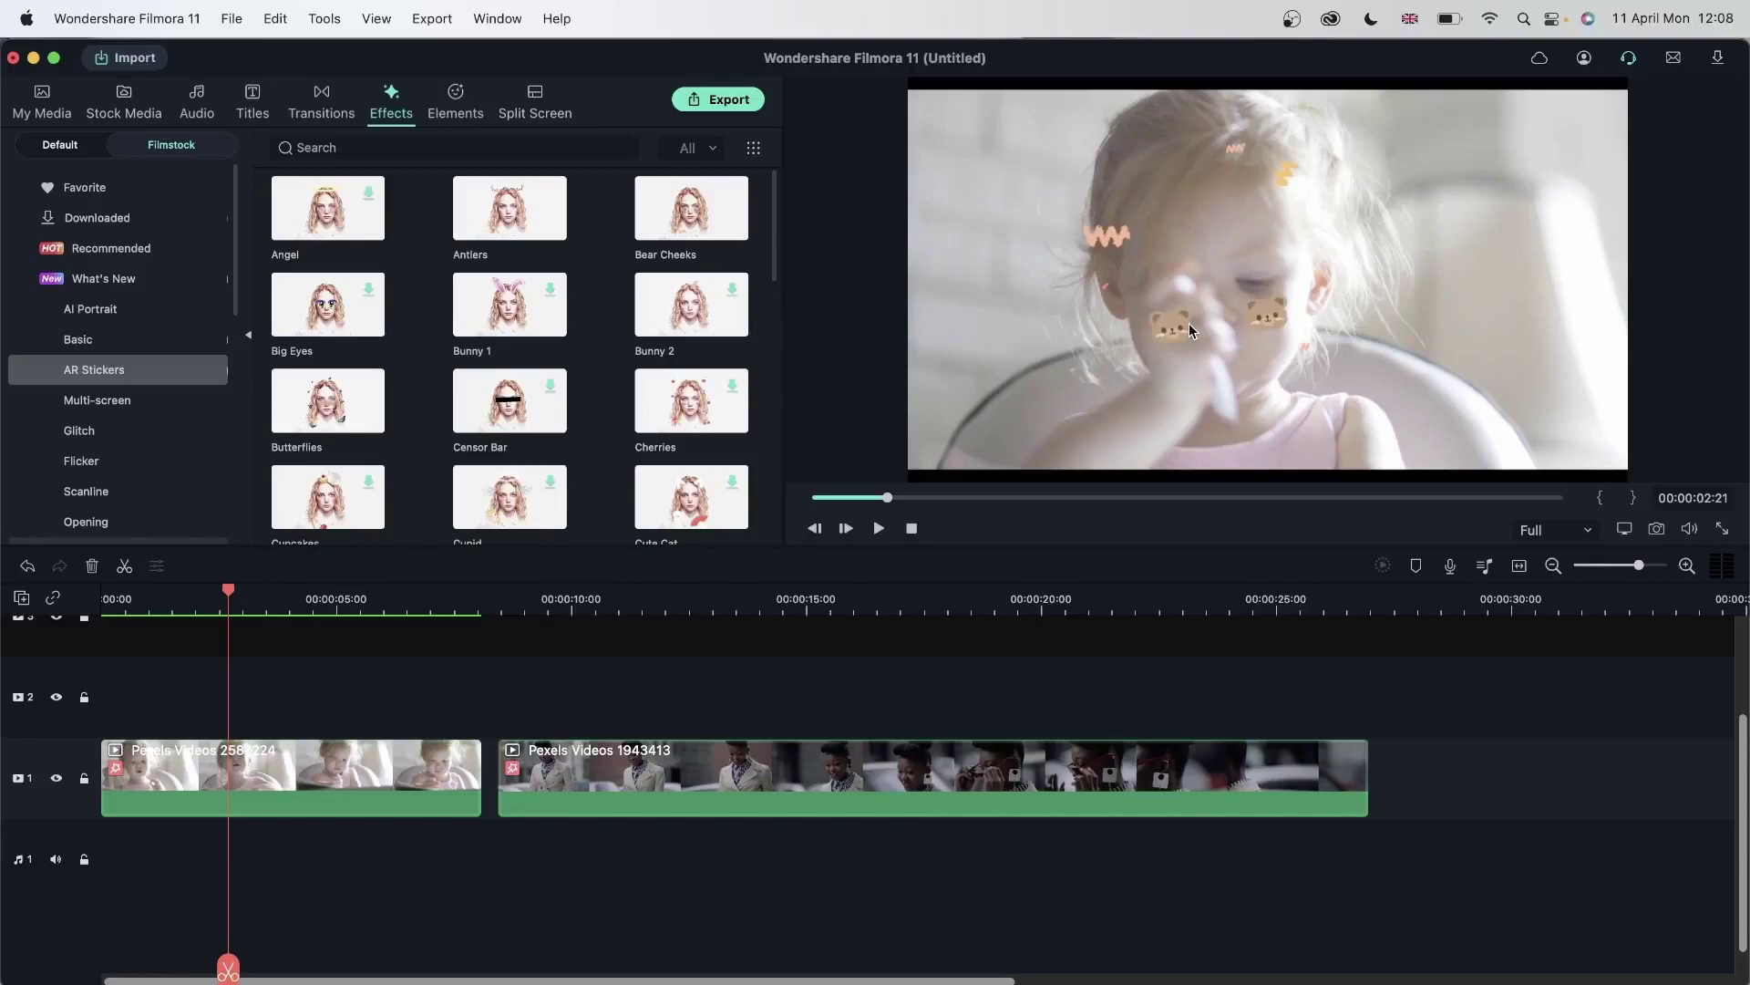
# Delete Pexels Videos 1943413, then apply the Big Eyes sticker to the baby clip at about one second
pyautogui.click(802, 789)
pyautogui.press('Delete')
pyautogui.click(321, 796)
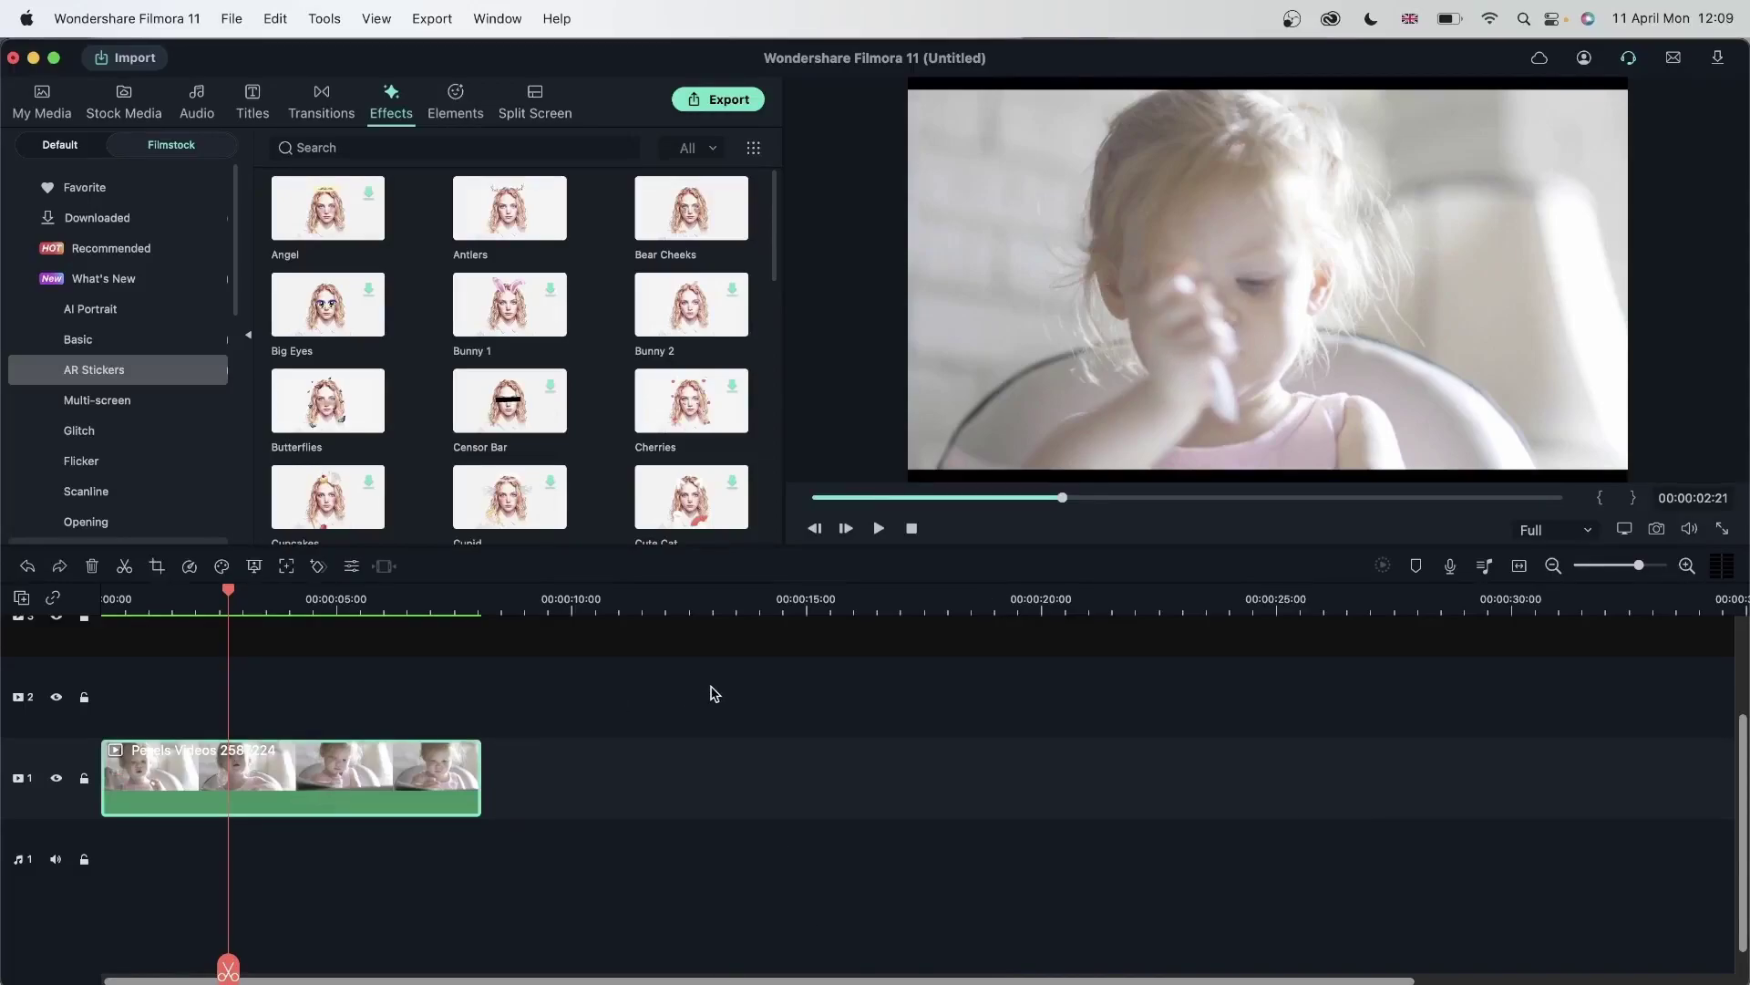
pyautogui.scroll(-1, 687, 427)
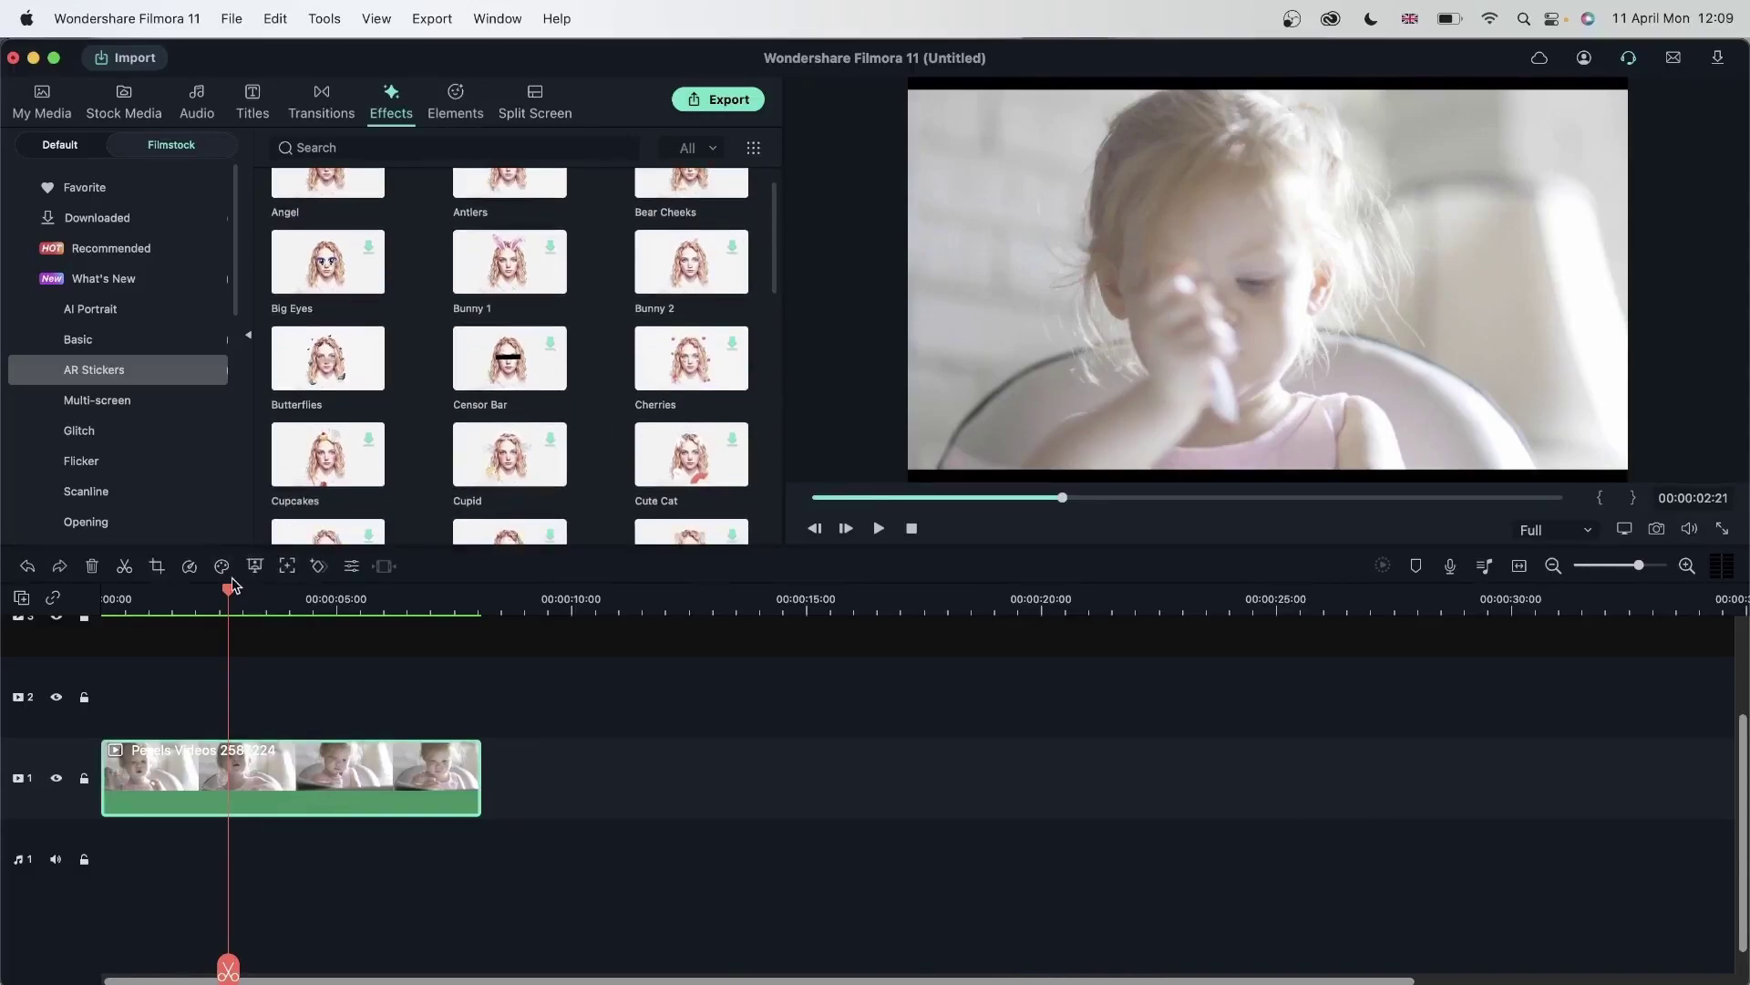
pyautogui.click(148, 599)
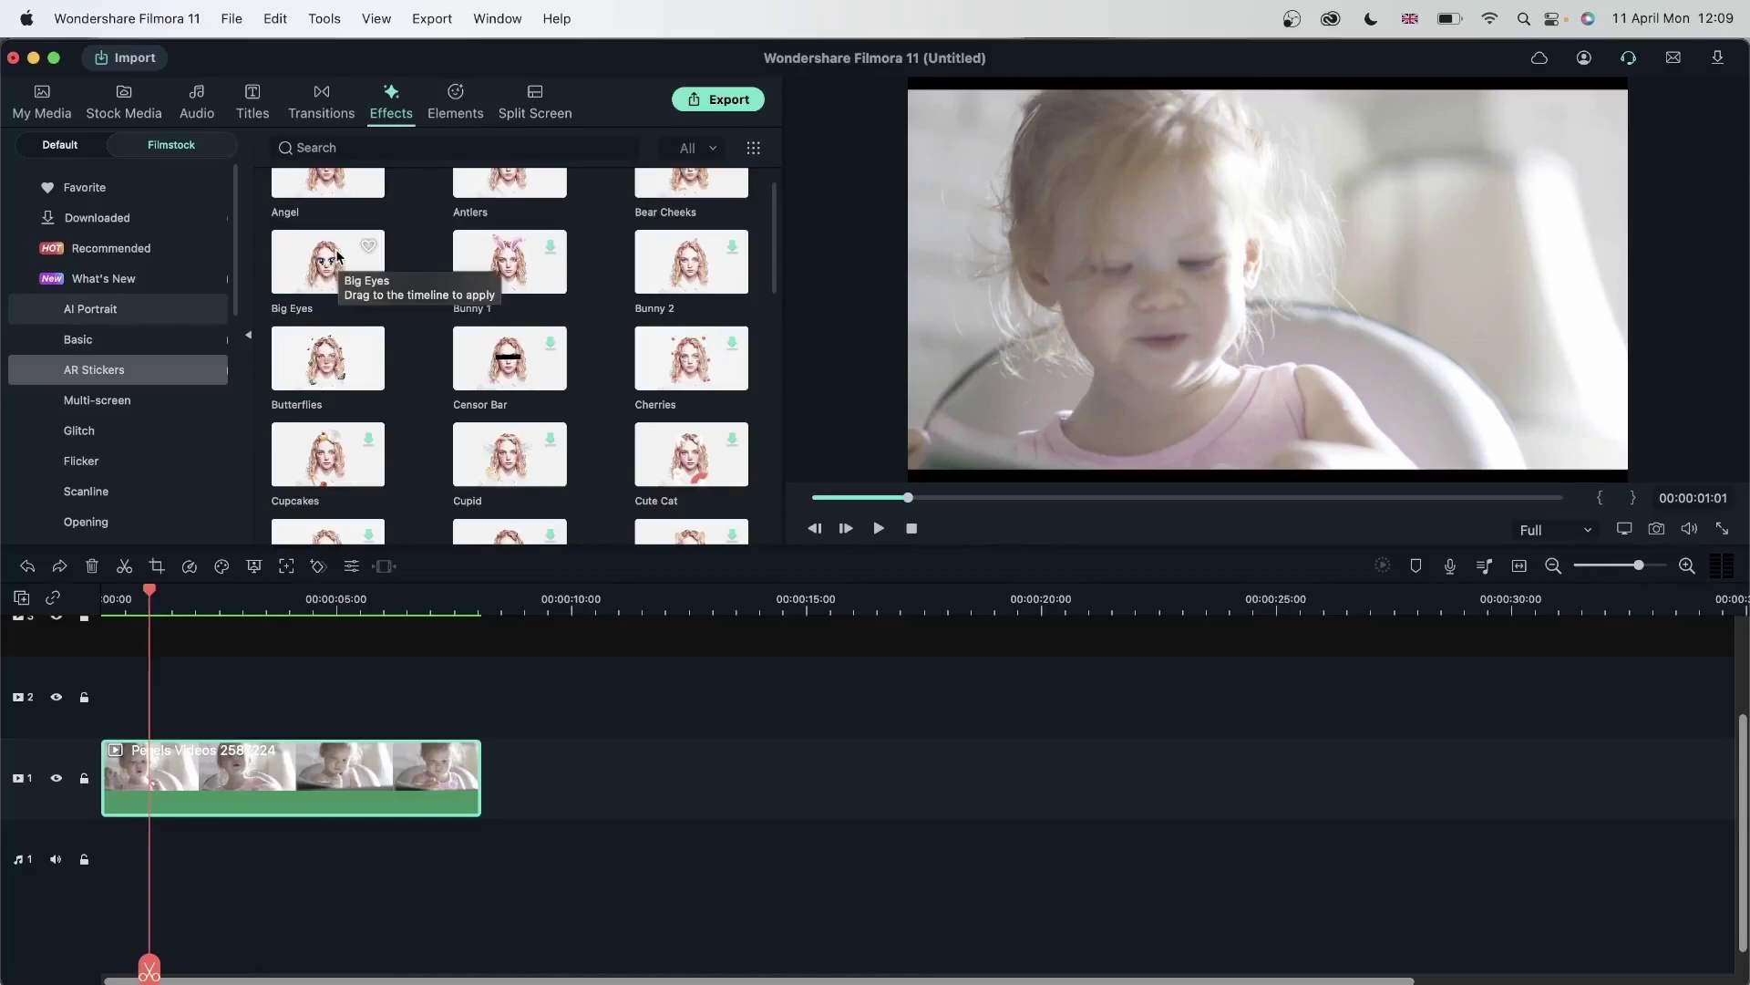
pyautogui.moveTo(313, 287); pyautogui.dragTo(143, 773)
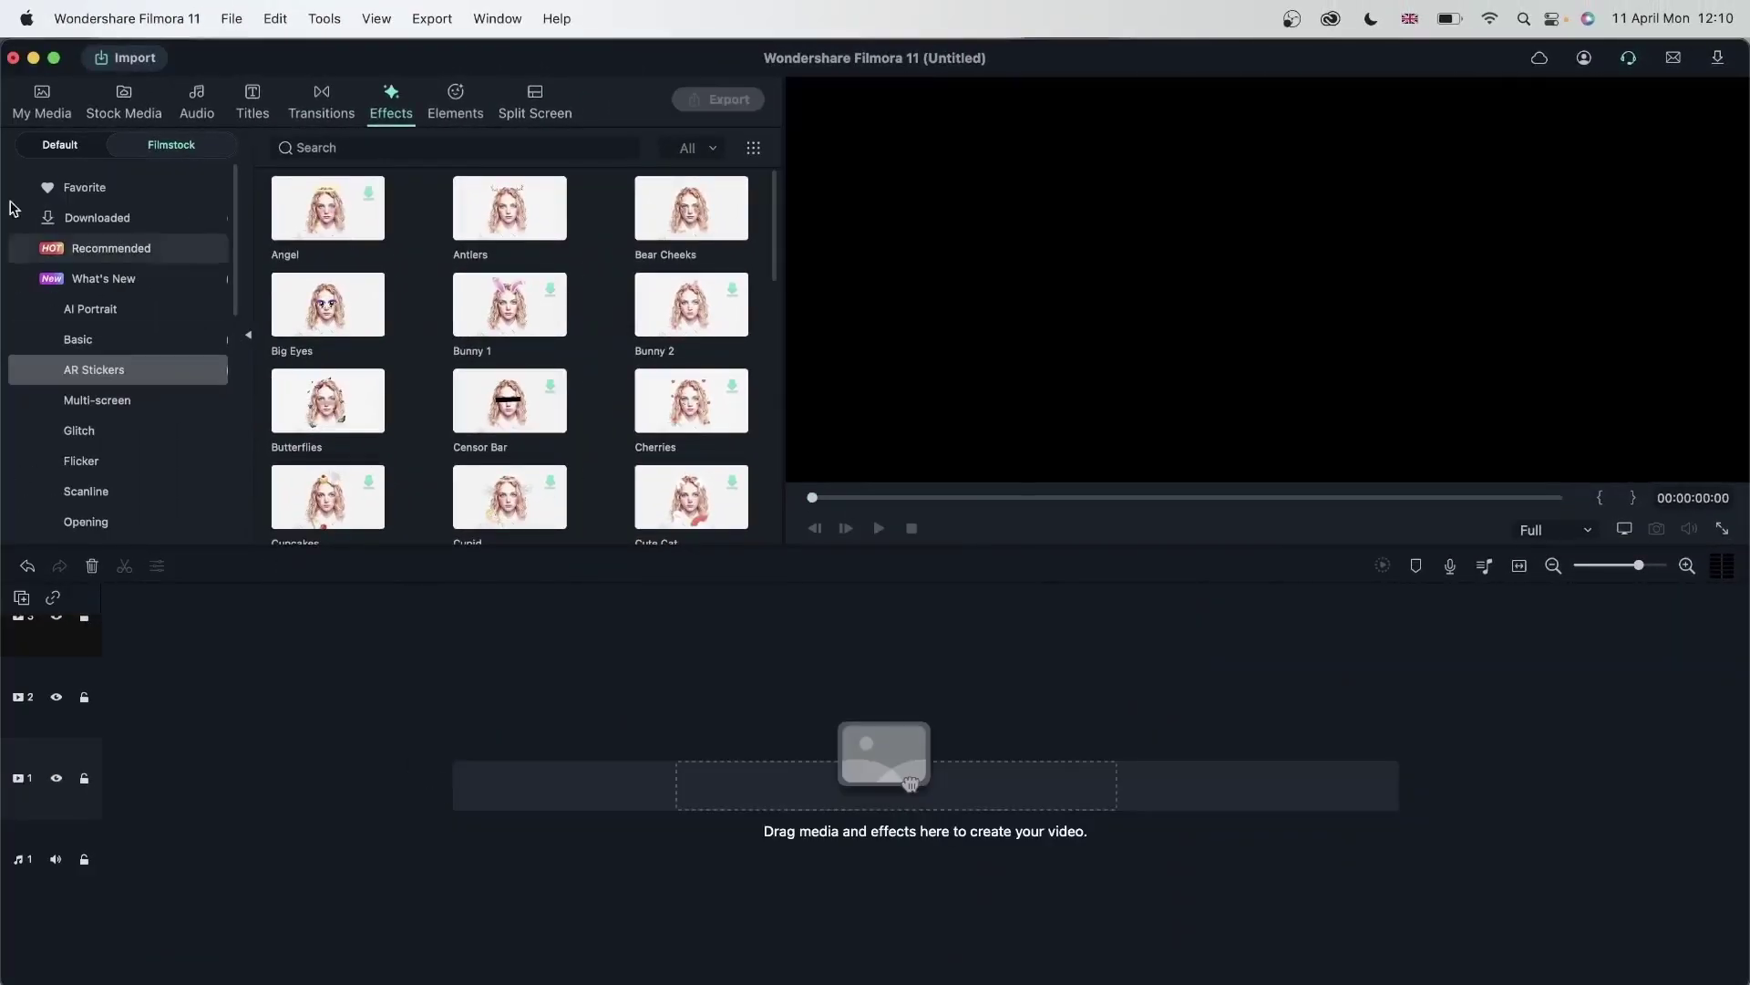
pyautogui.click(41, 102)
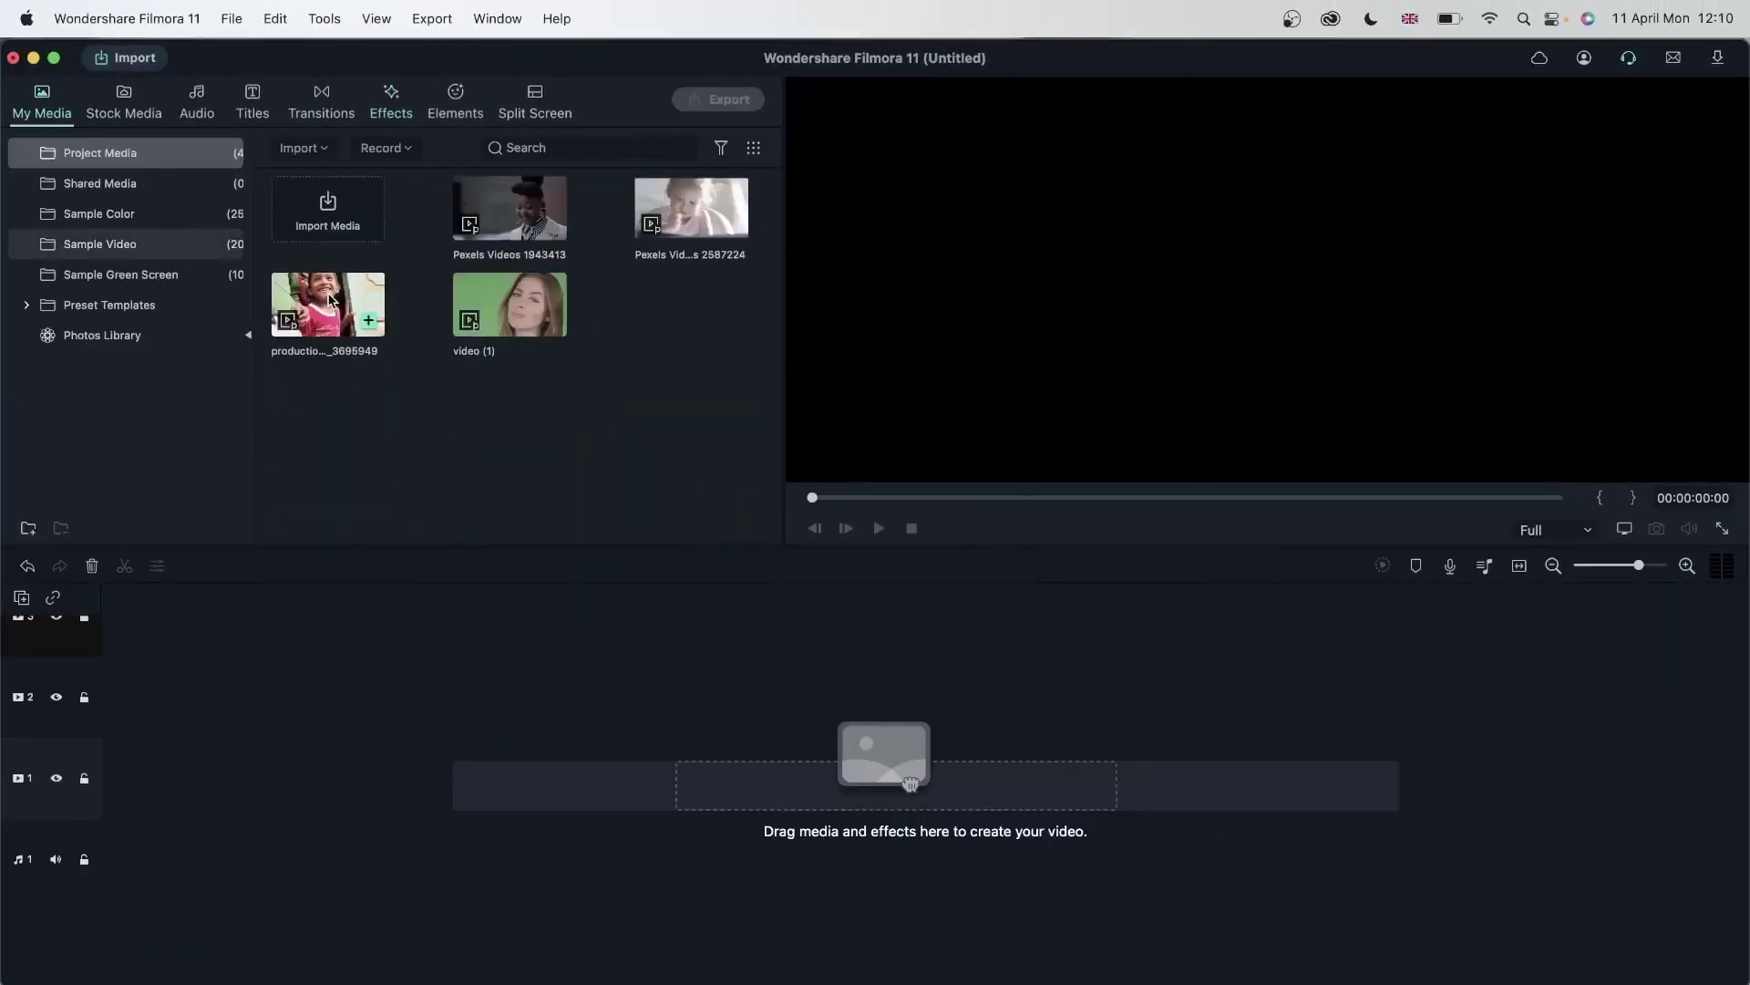
pyautogui.moveTo(351, 286); pyautogui.dragTo(108, 791)
pyautogui.click(806, 668)
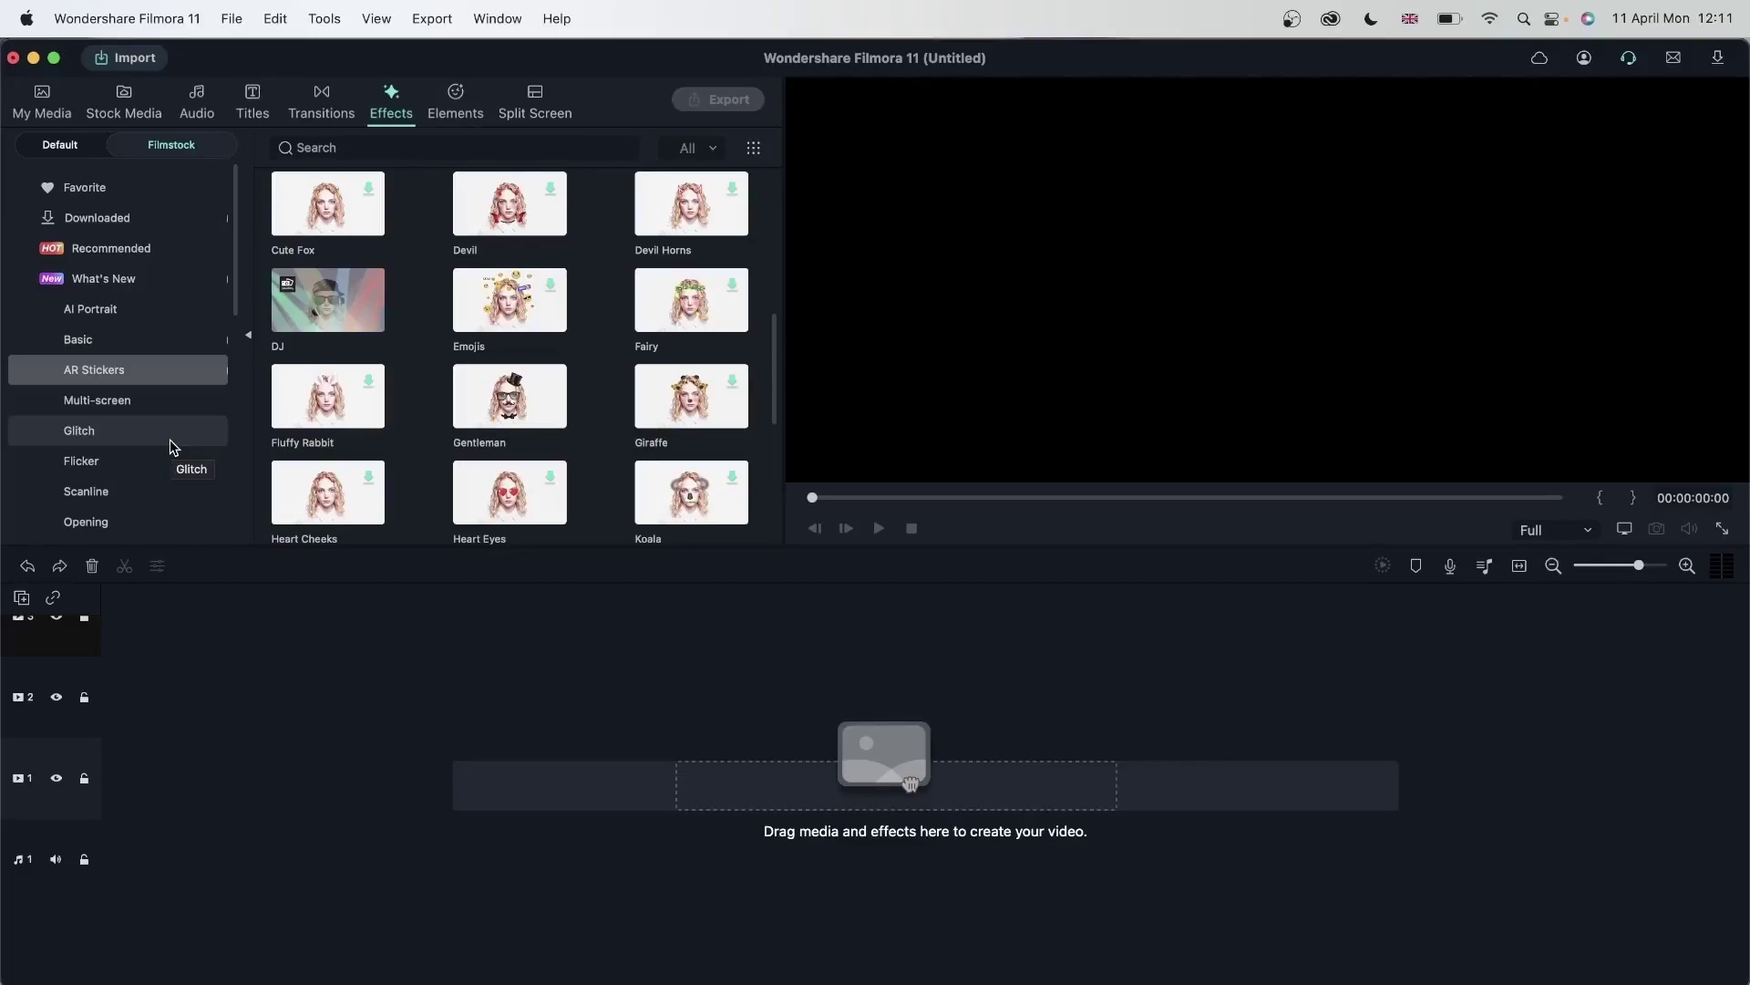
# Search stock media for 'party' and place the red tinsel clip on video track 1
pyautogui.click(56, 109)
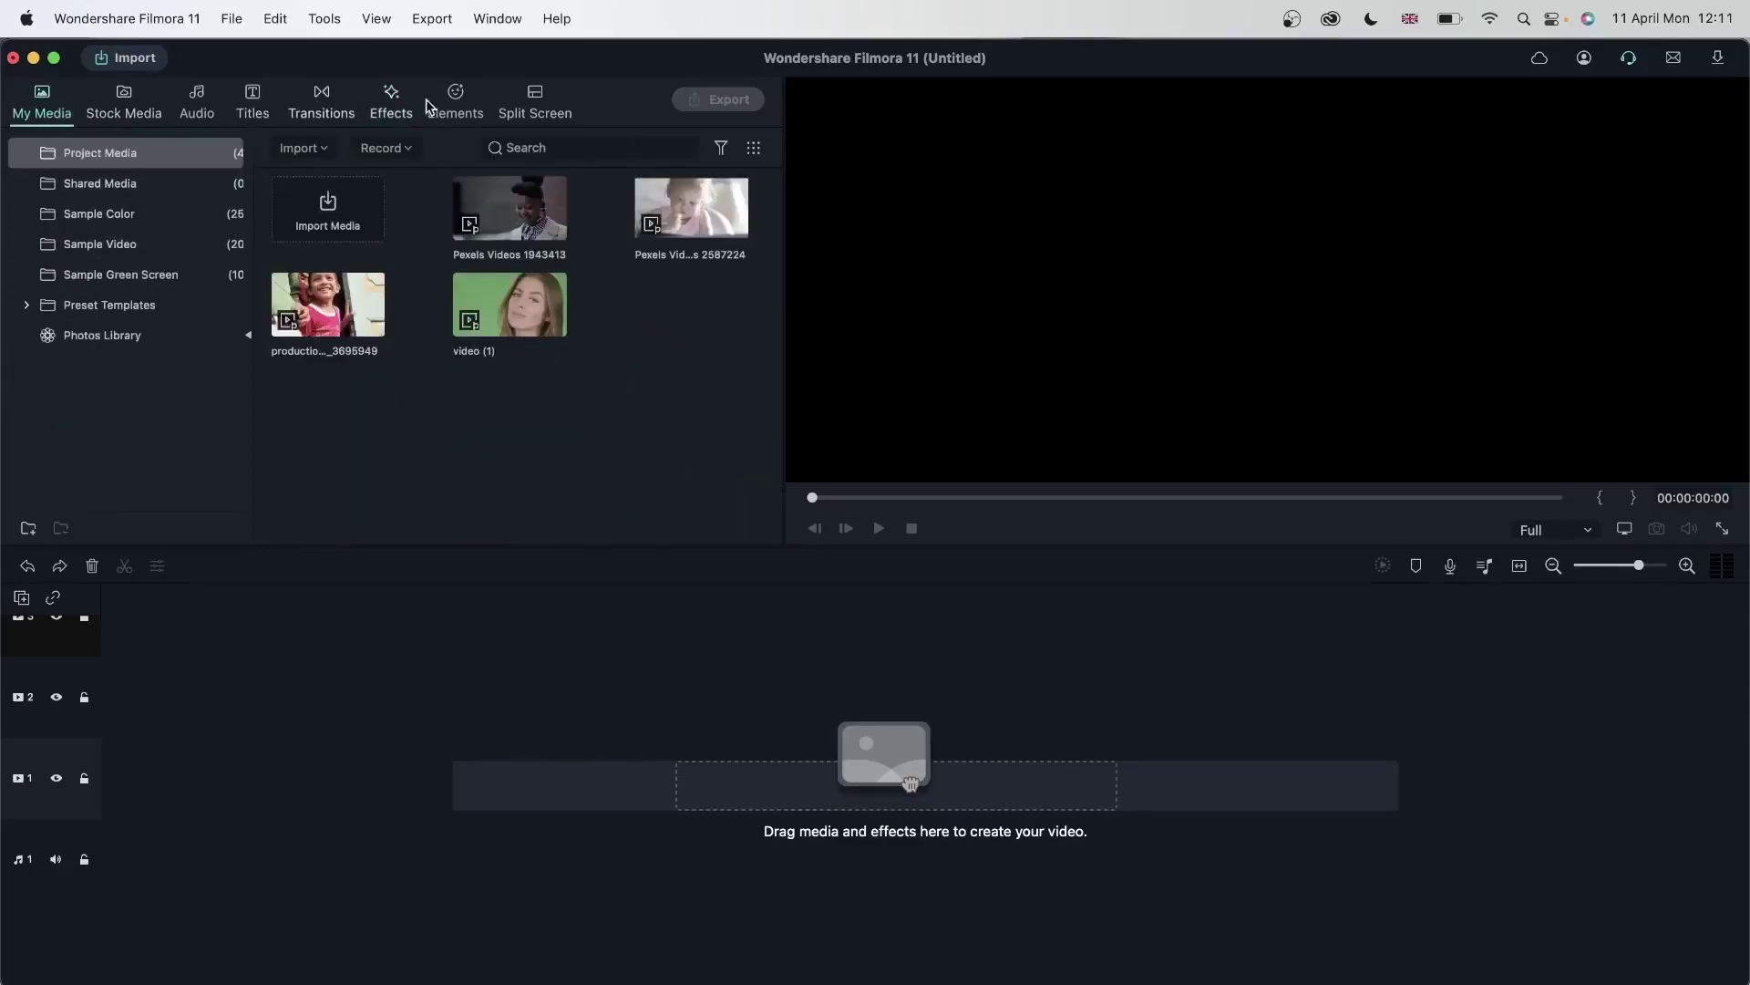
pyautogui.click(124, 102)
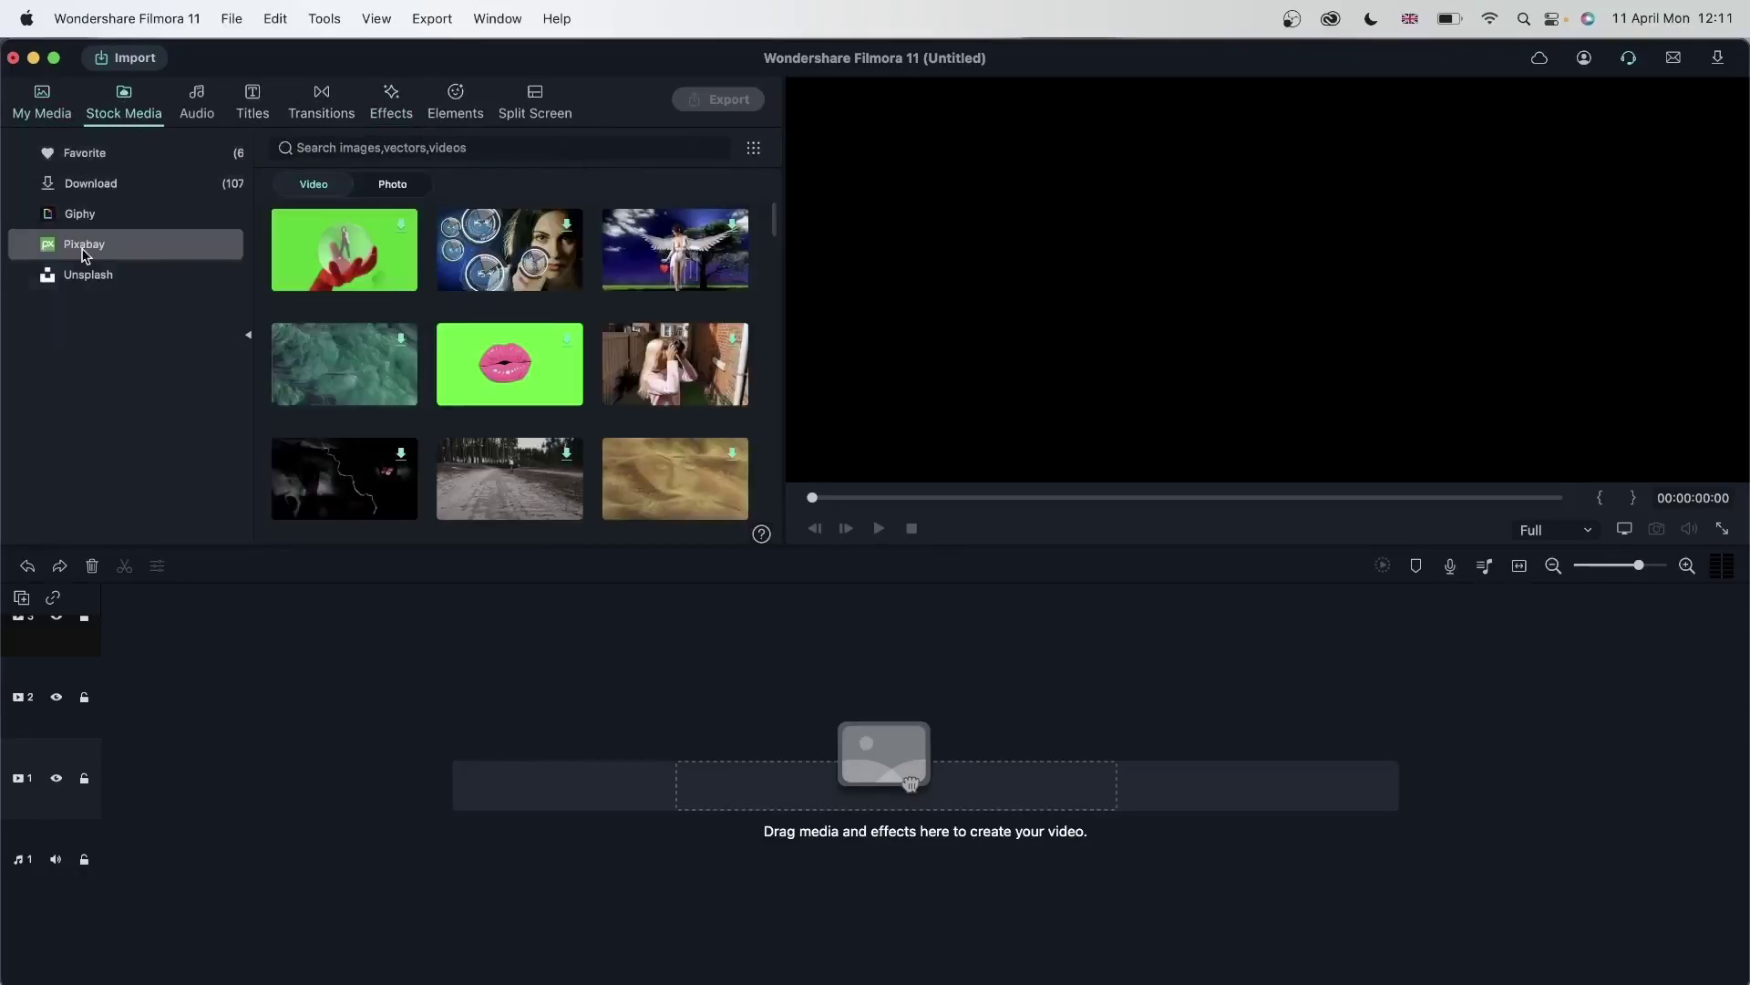
pyautogui.click(397, 149)
pyautogui.write('party')
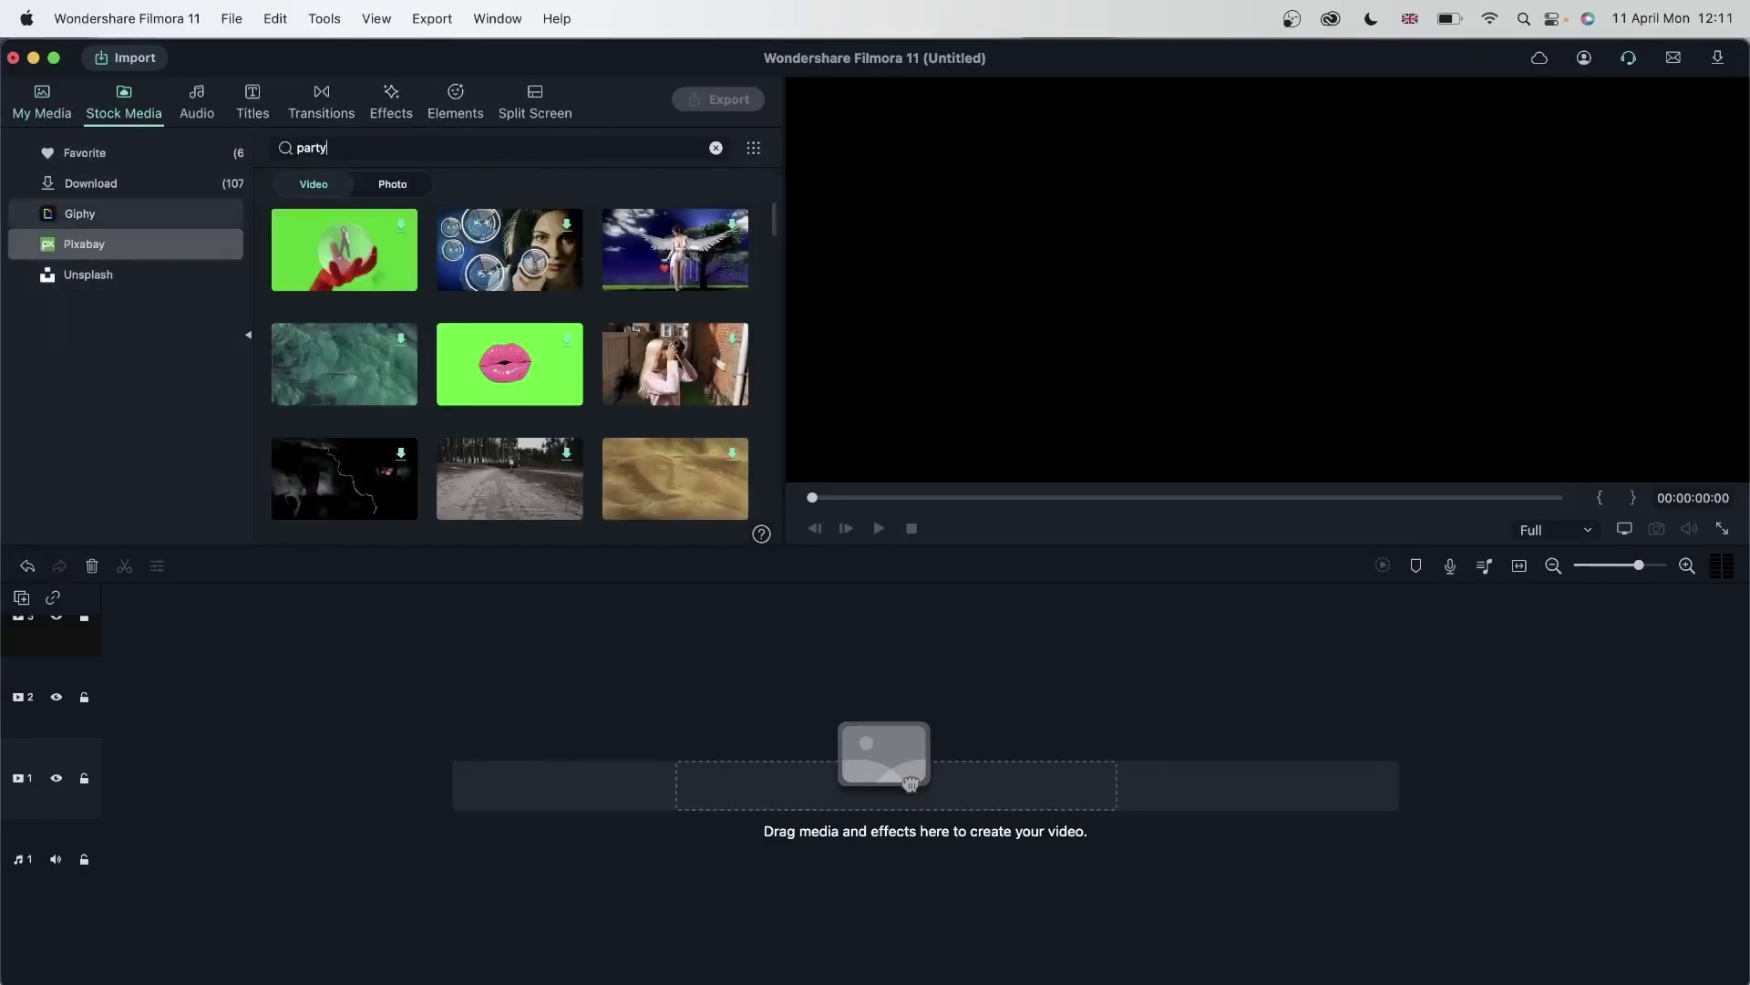
pyautogui.press('Return')
pyautogui.scroll(-3, 492, 342)
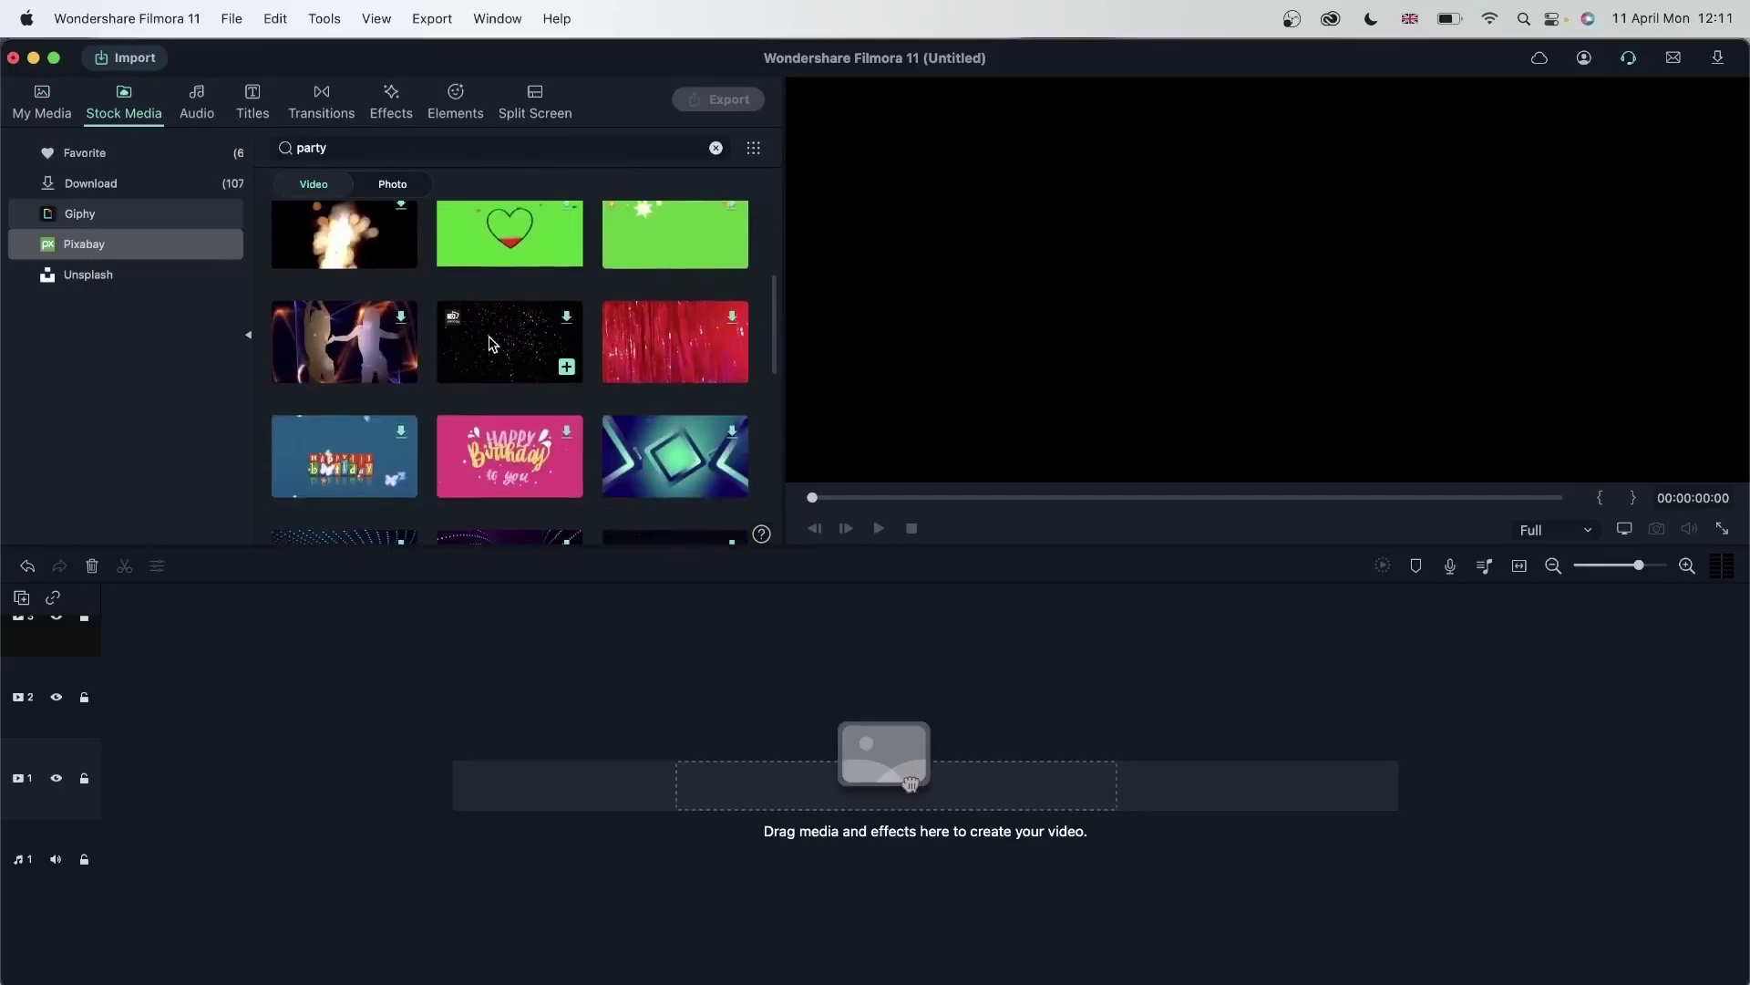
pyautogui.scroll(-1, 493, 343)
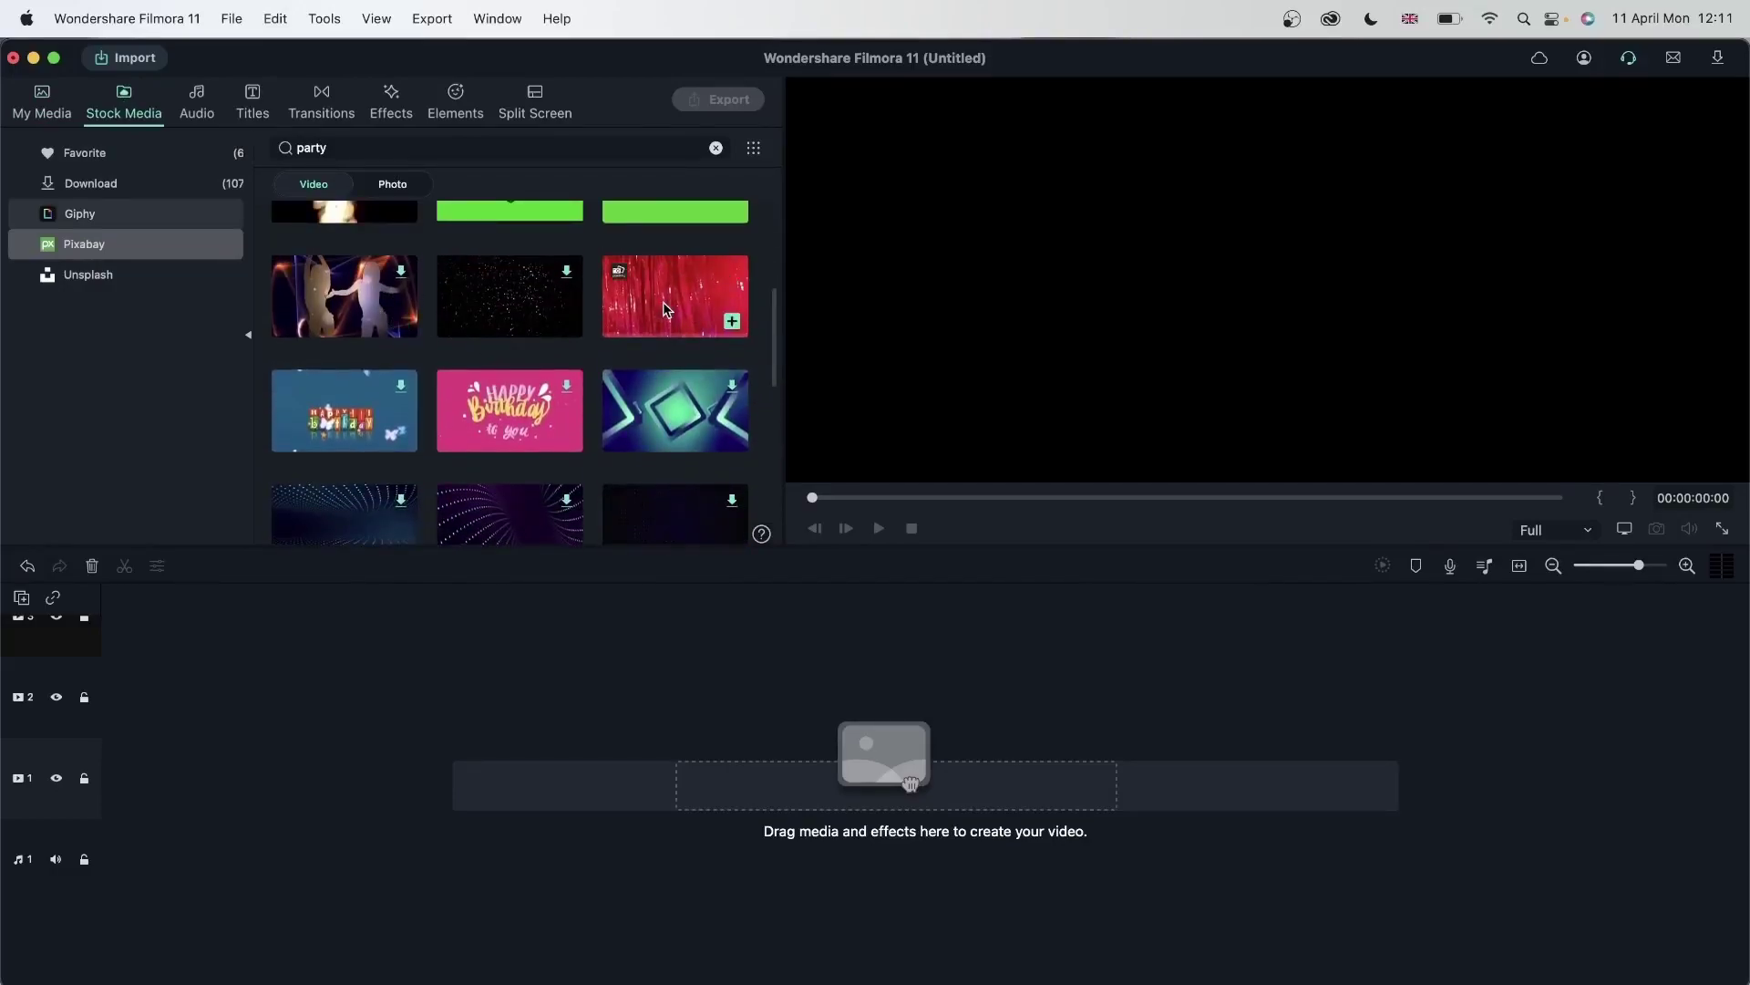
pyautogui.click(732, 322)
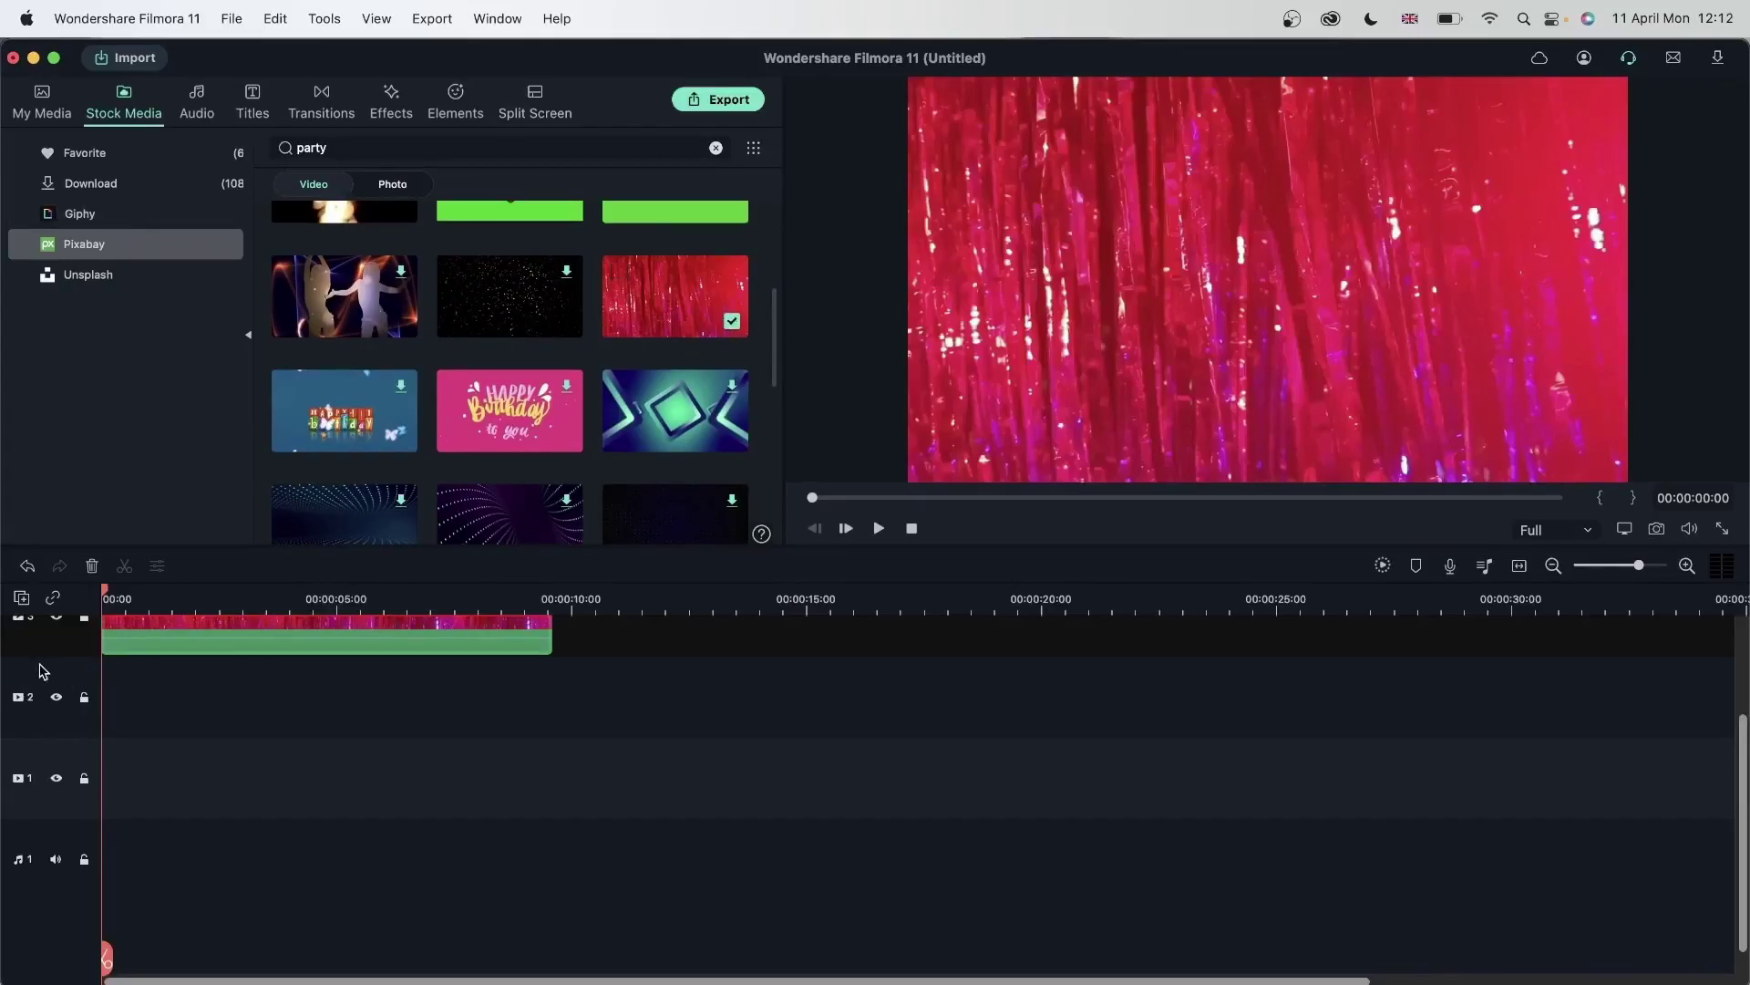
pyautogui.moveTo(223, 638); pyautogui.dragTo(236, 816)
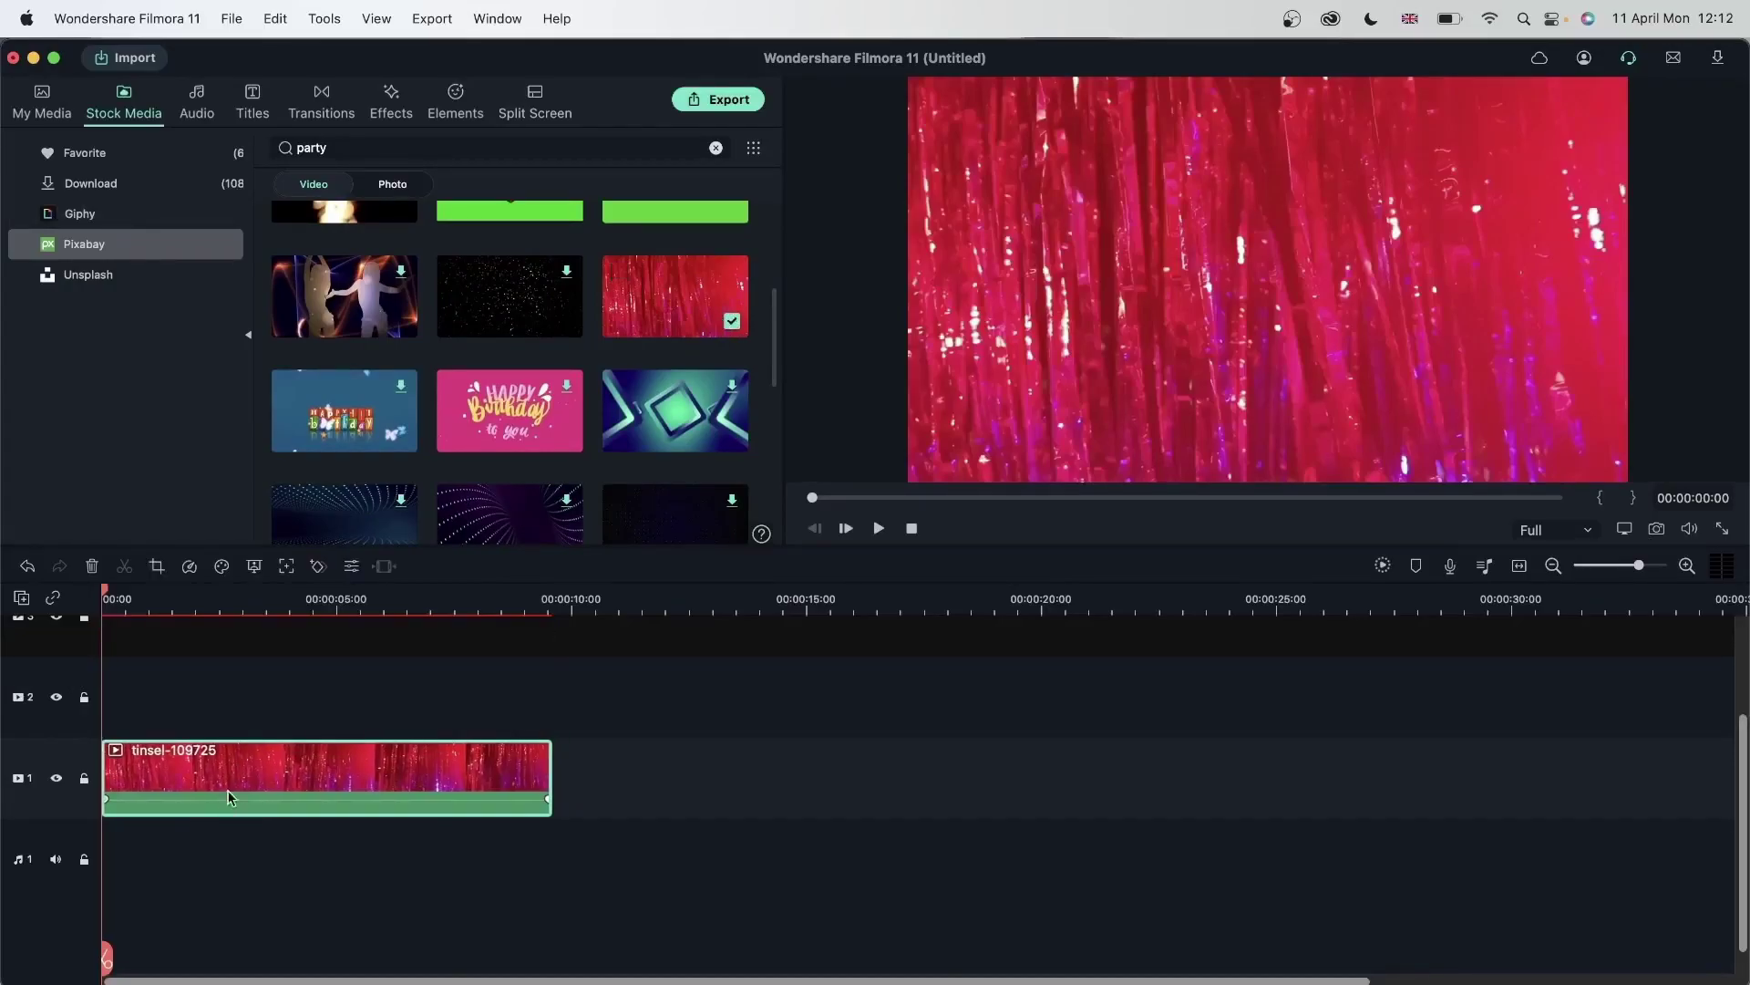
# Inspect the red tinsel stock clip's file properties, then return to the project media
pyautogui.rightClick(656, 292)
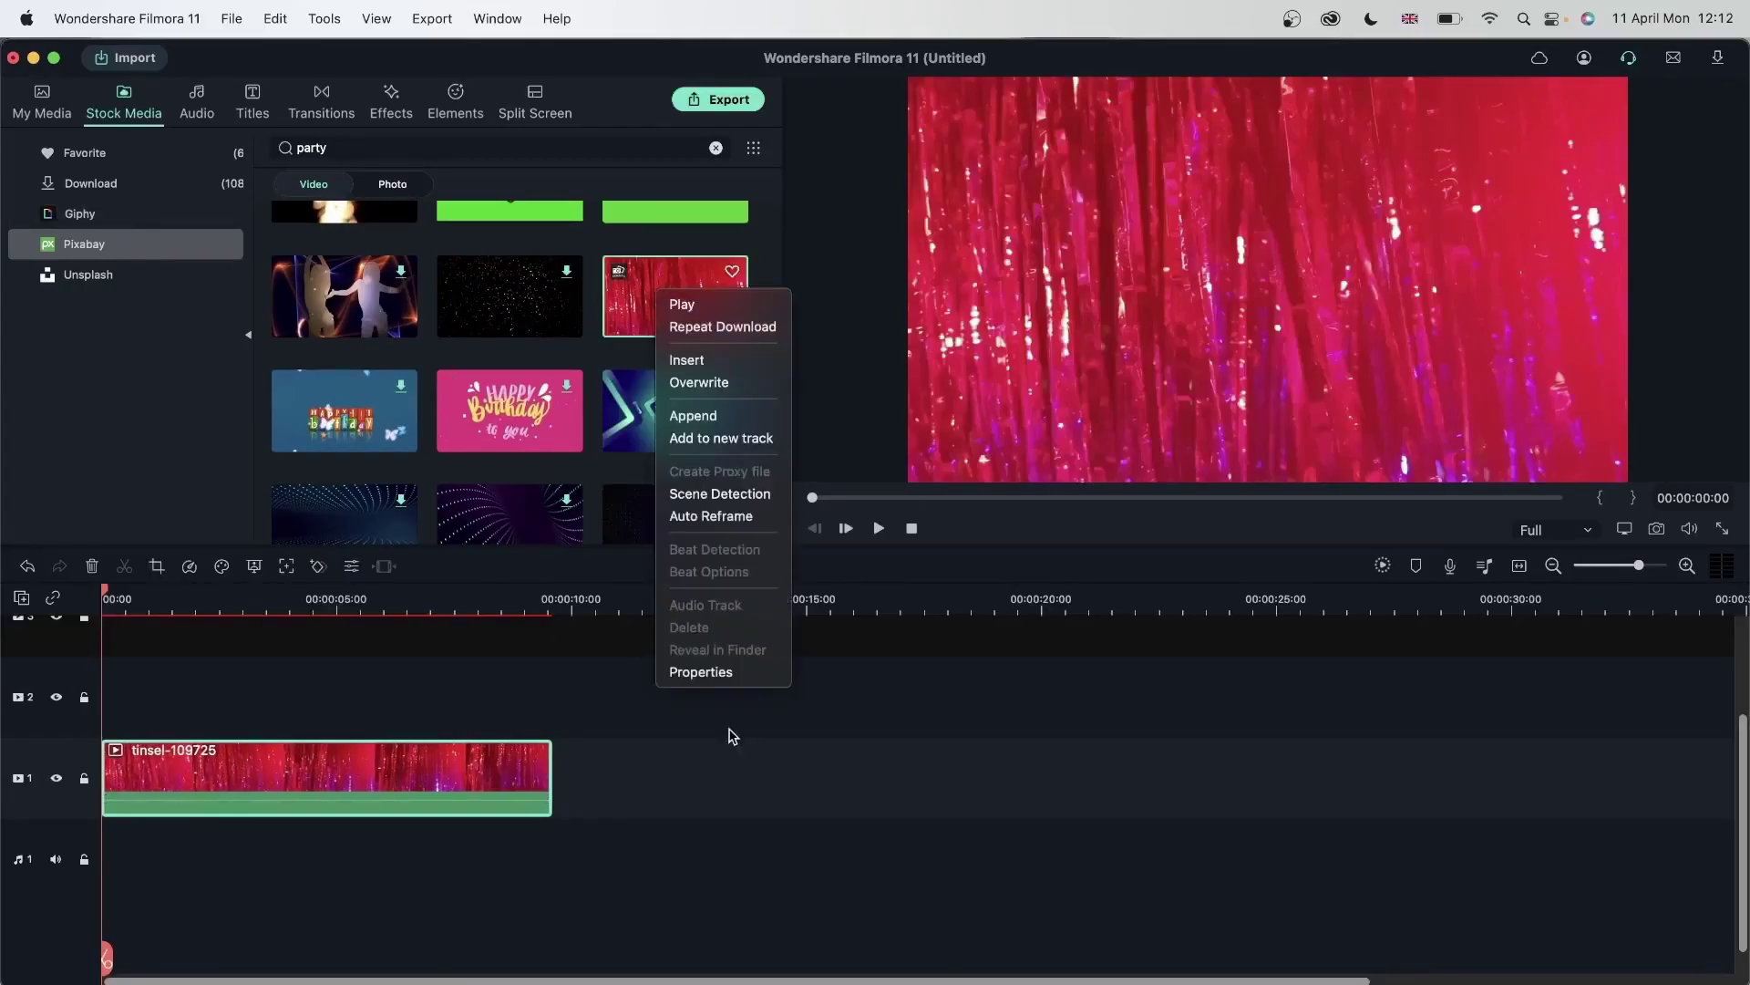
pyautogui.click(704, 671)
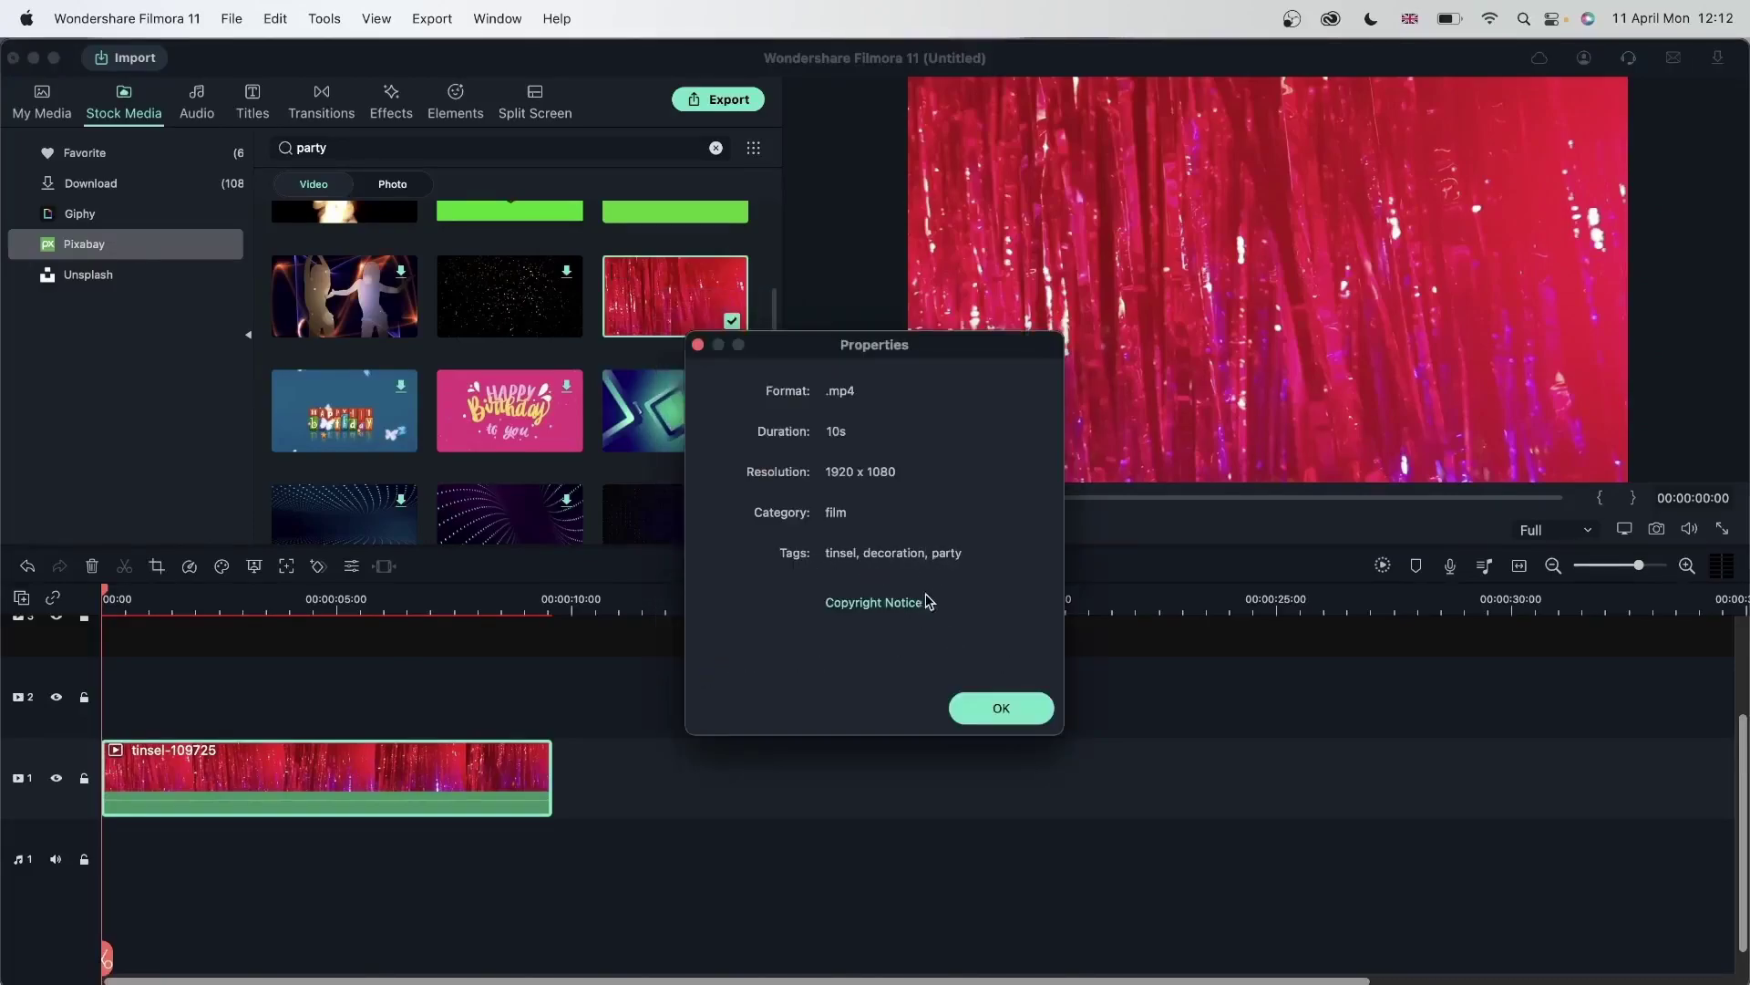
pyautogui.click(1000, 709)
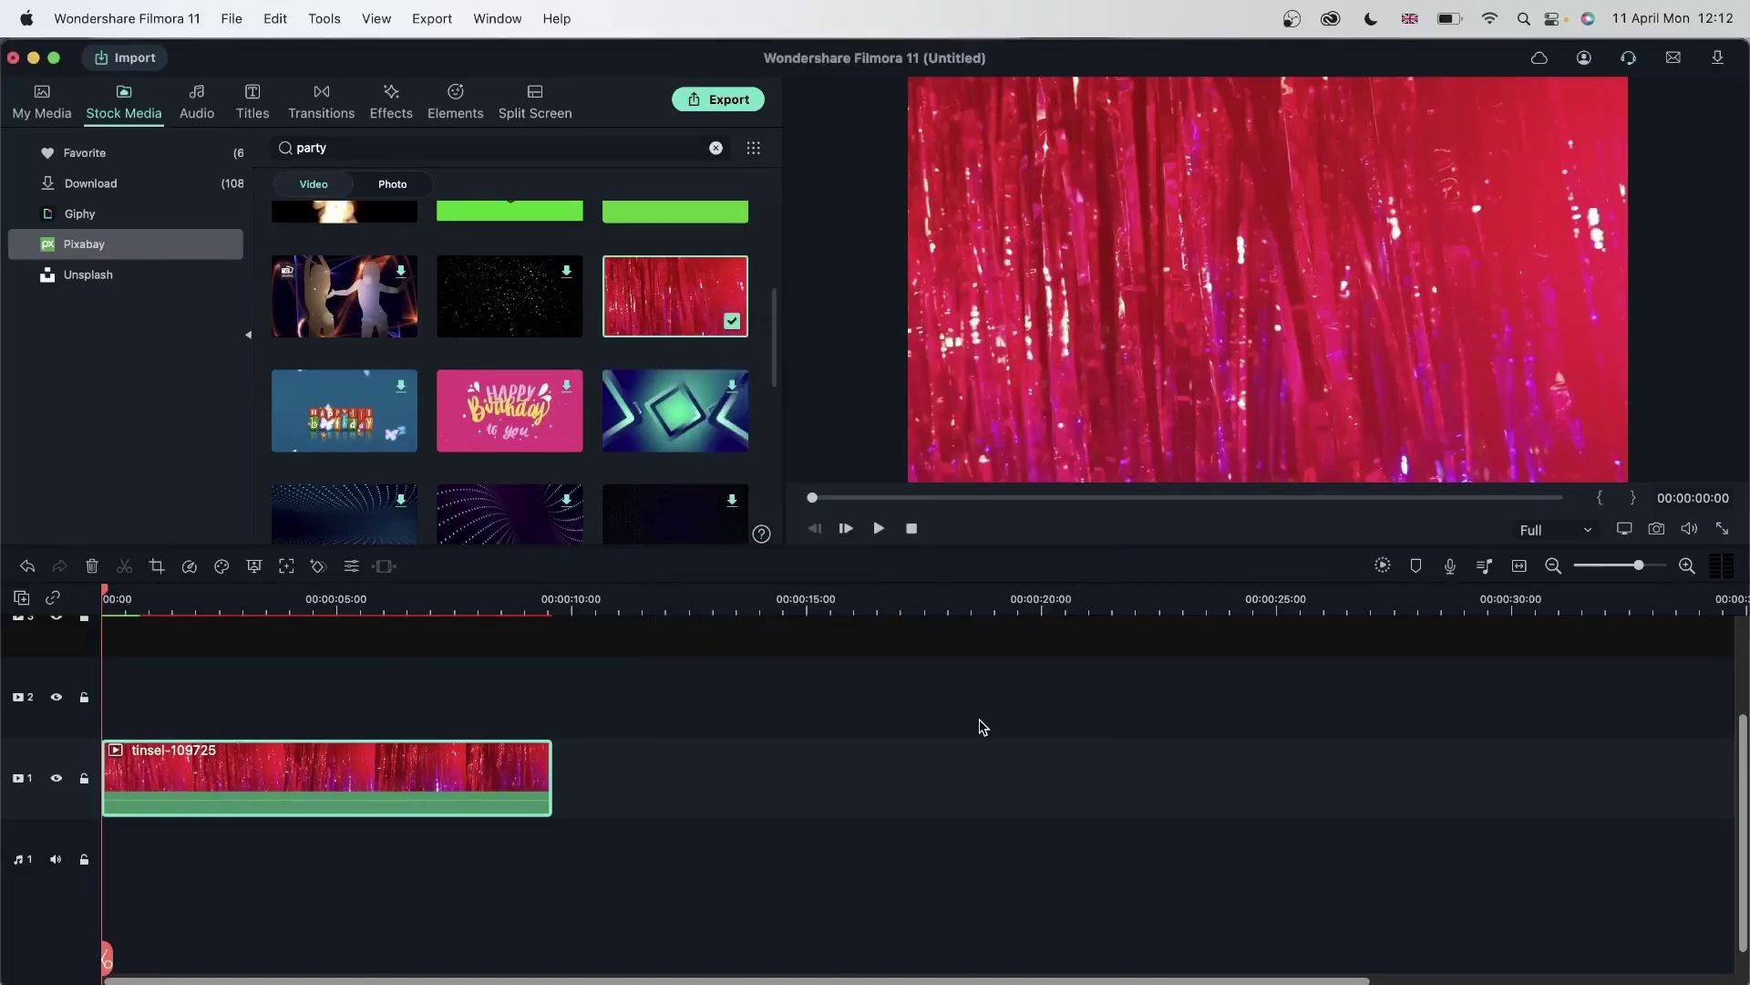
pyautogui.click(41, 102)
# Put video (1) on track 2 above the tinsel, enable Chroma Key, and toggle track 2 to compare
pyautogui.moveTo(348, 339); pyautogui.dragTo(107, 709)
pyautogui.doubleClick(269, 695)
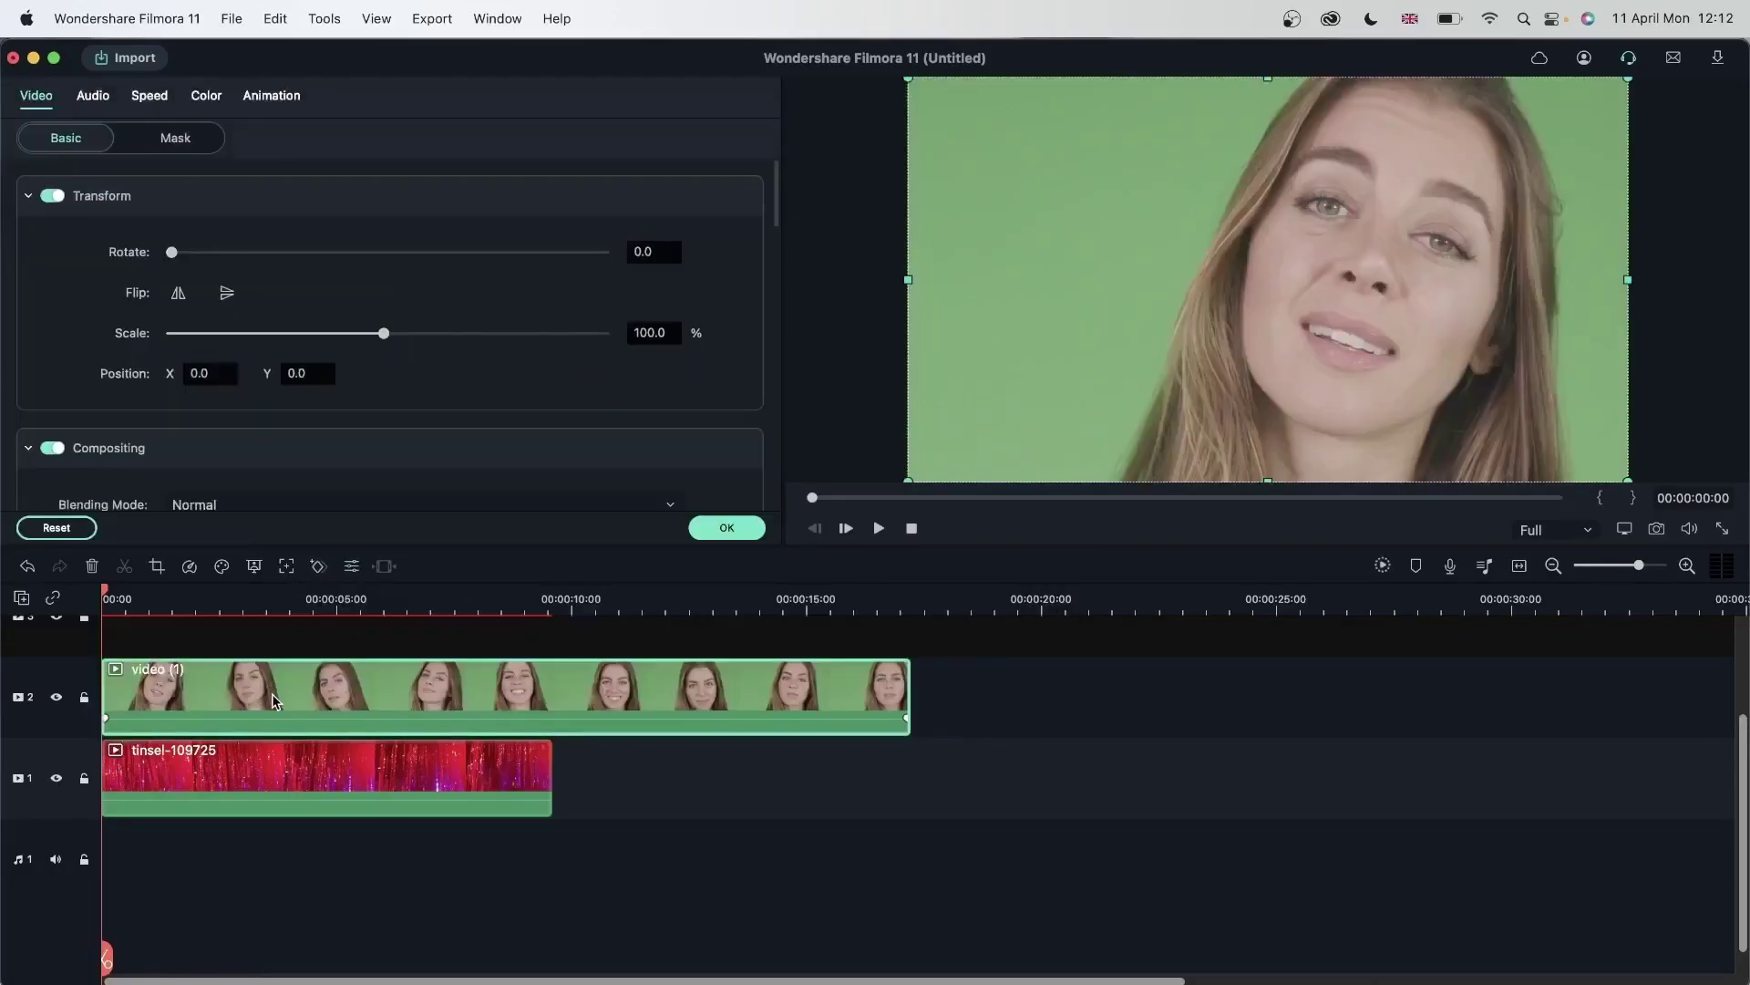
pyautogui.scroll(-5, 153, 298)
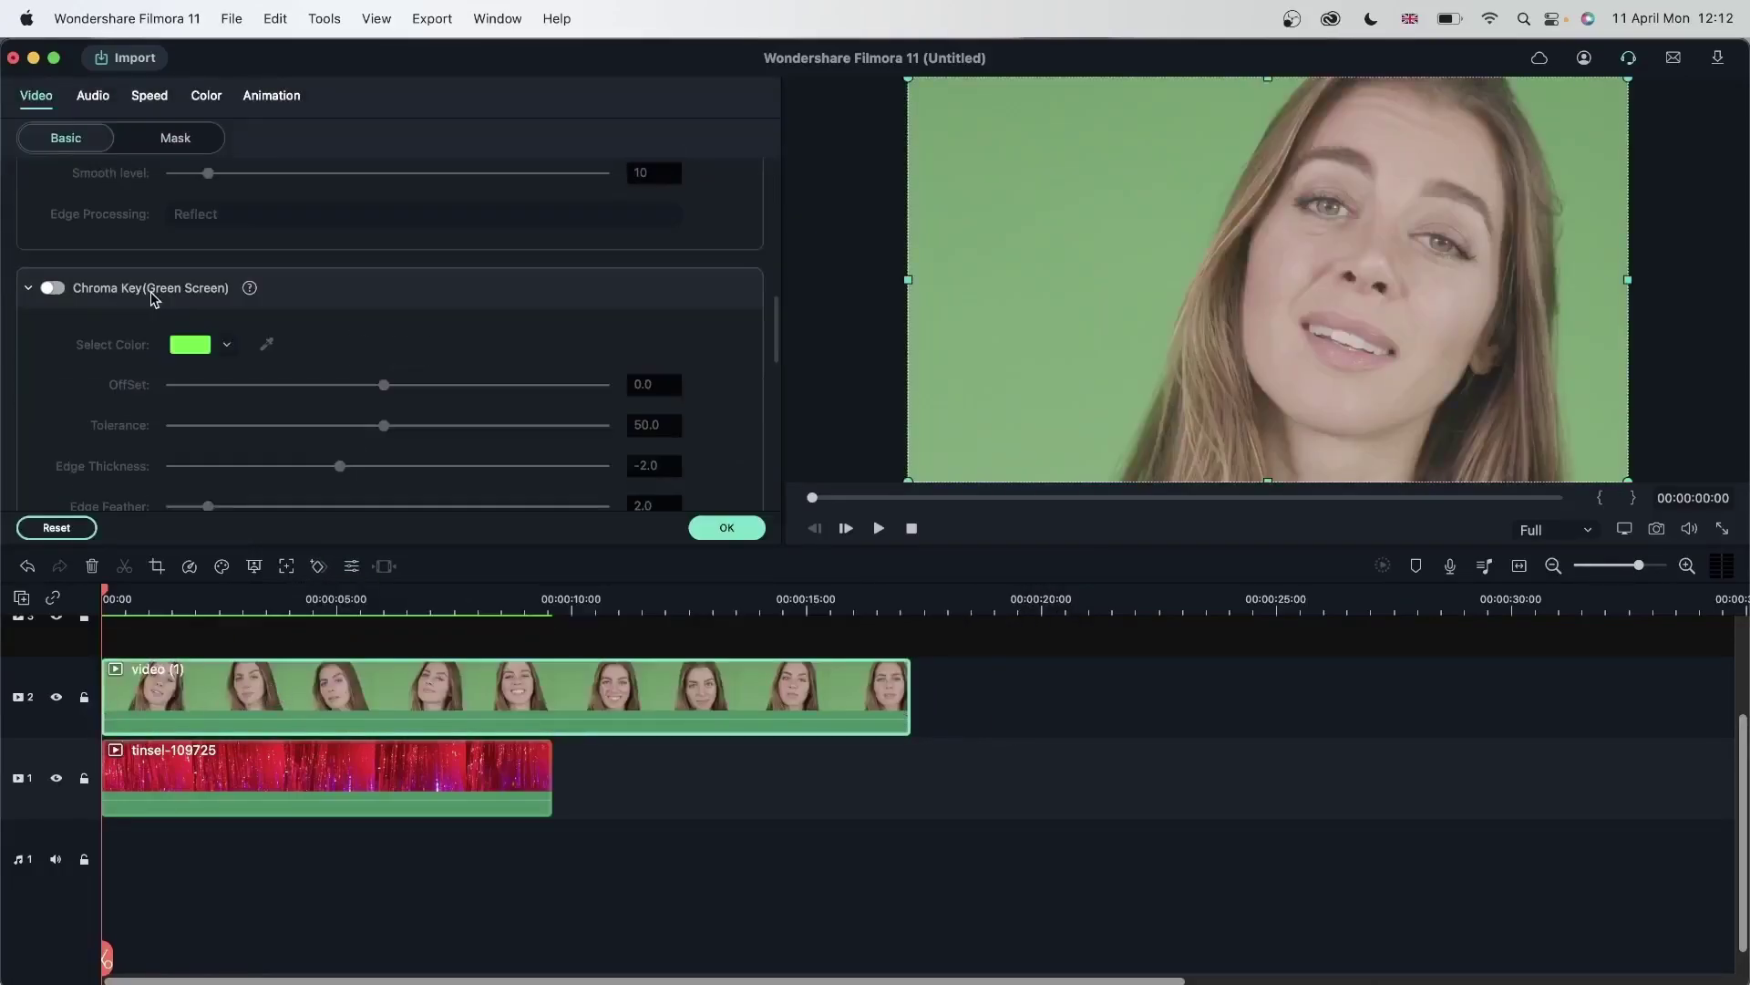
pyautogui.click(52, 287)
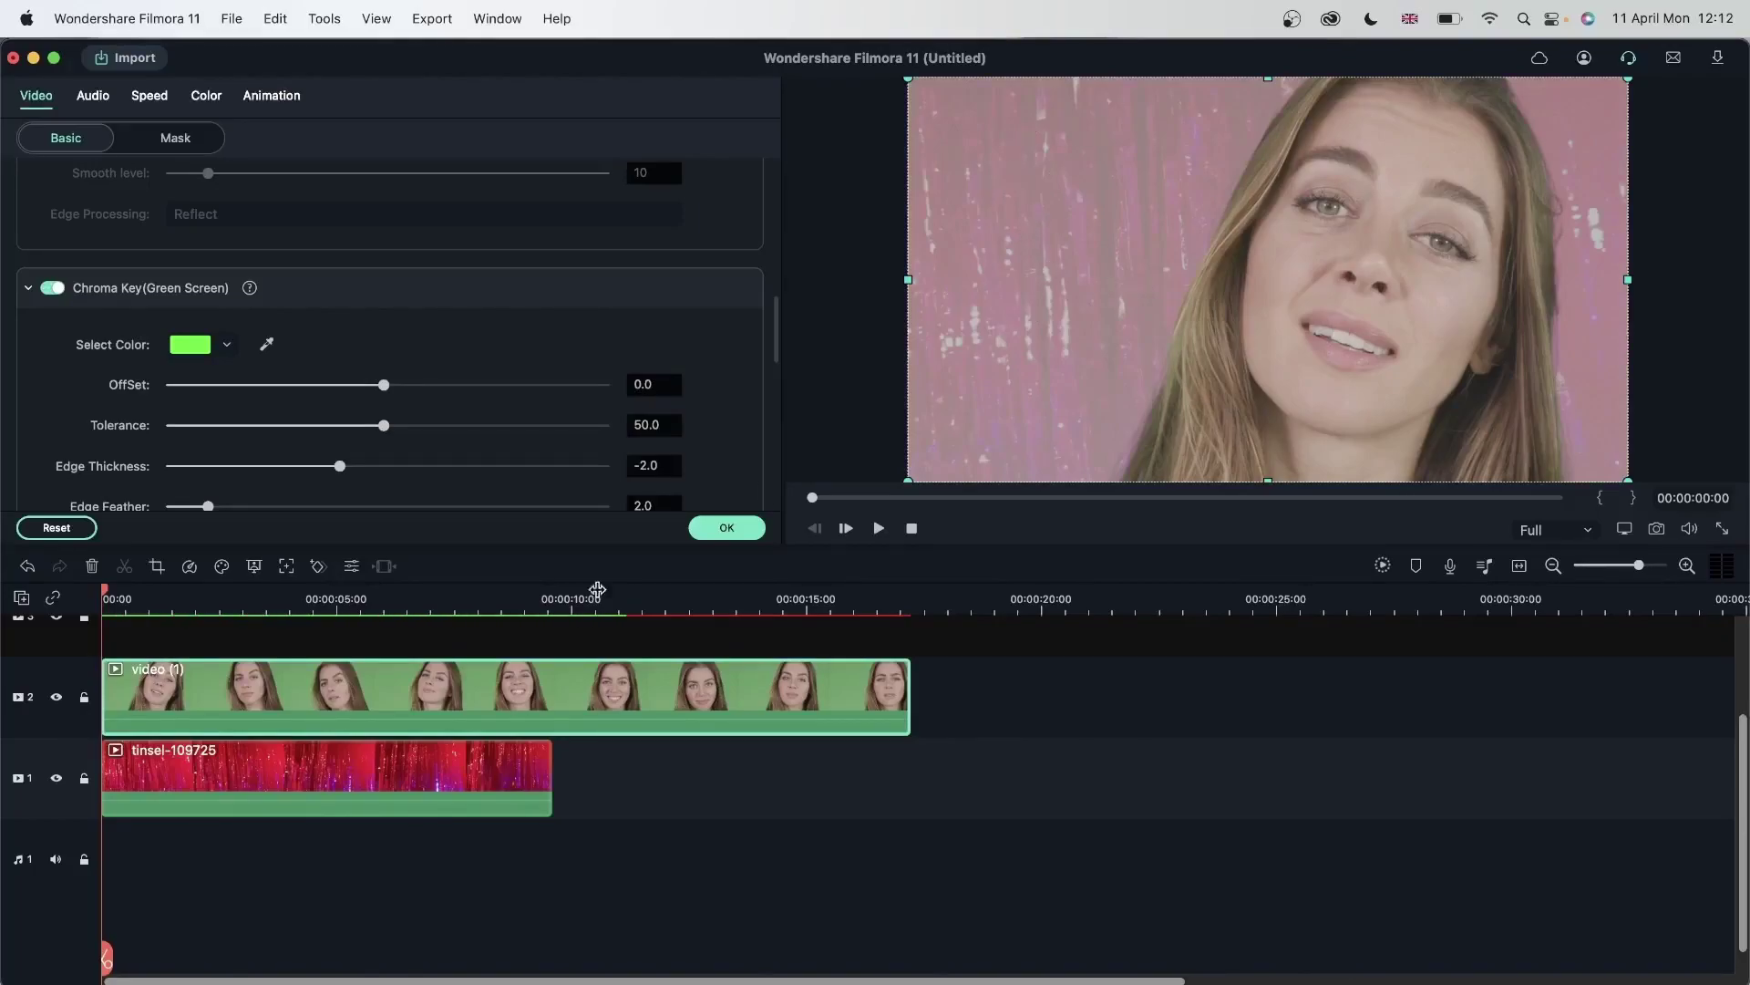
pyautogui.click(57, 698)
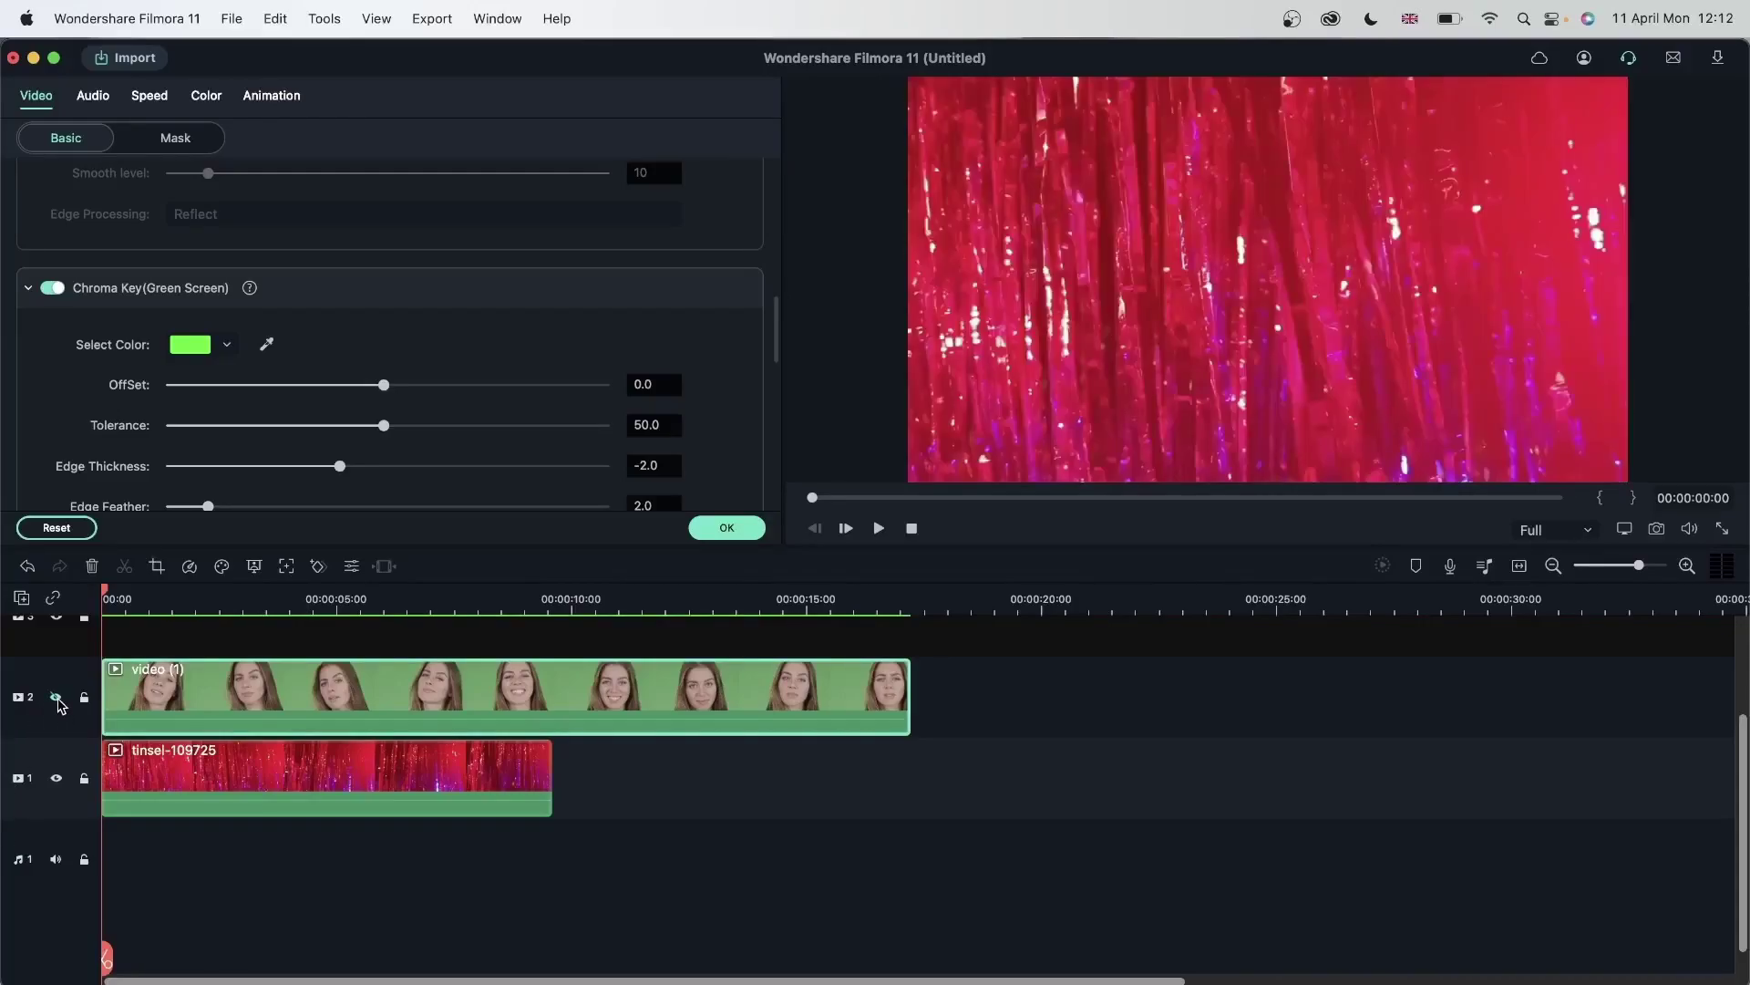
pyautogui.click(57, 699)
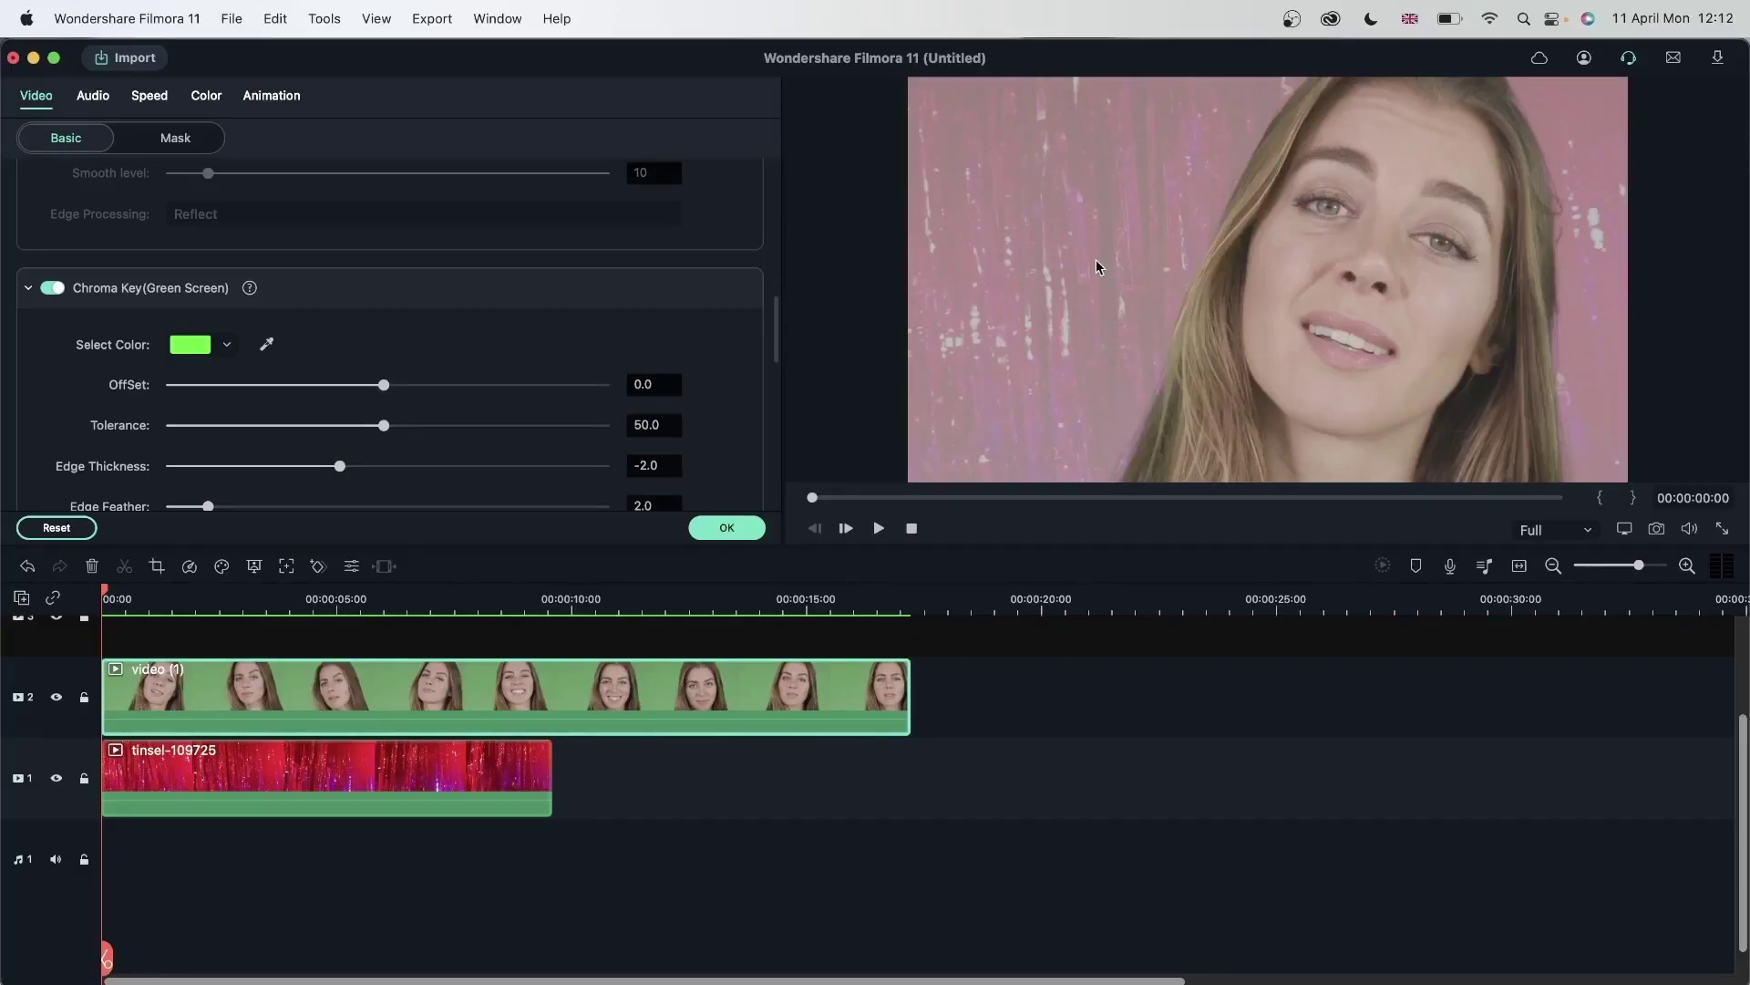
# Show the Alpha Channel matte and set the key's Offset to 19.0 and Tolerance to 51.0
pyautogui.scroll(-5, 487, 401)
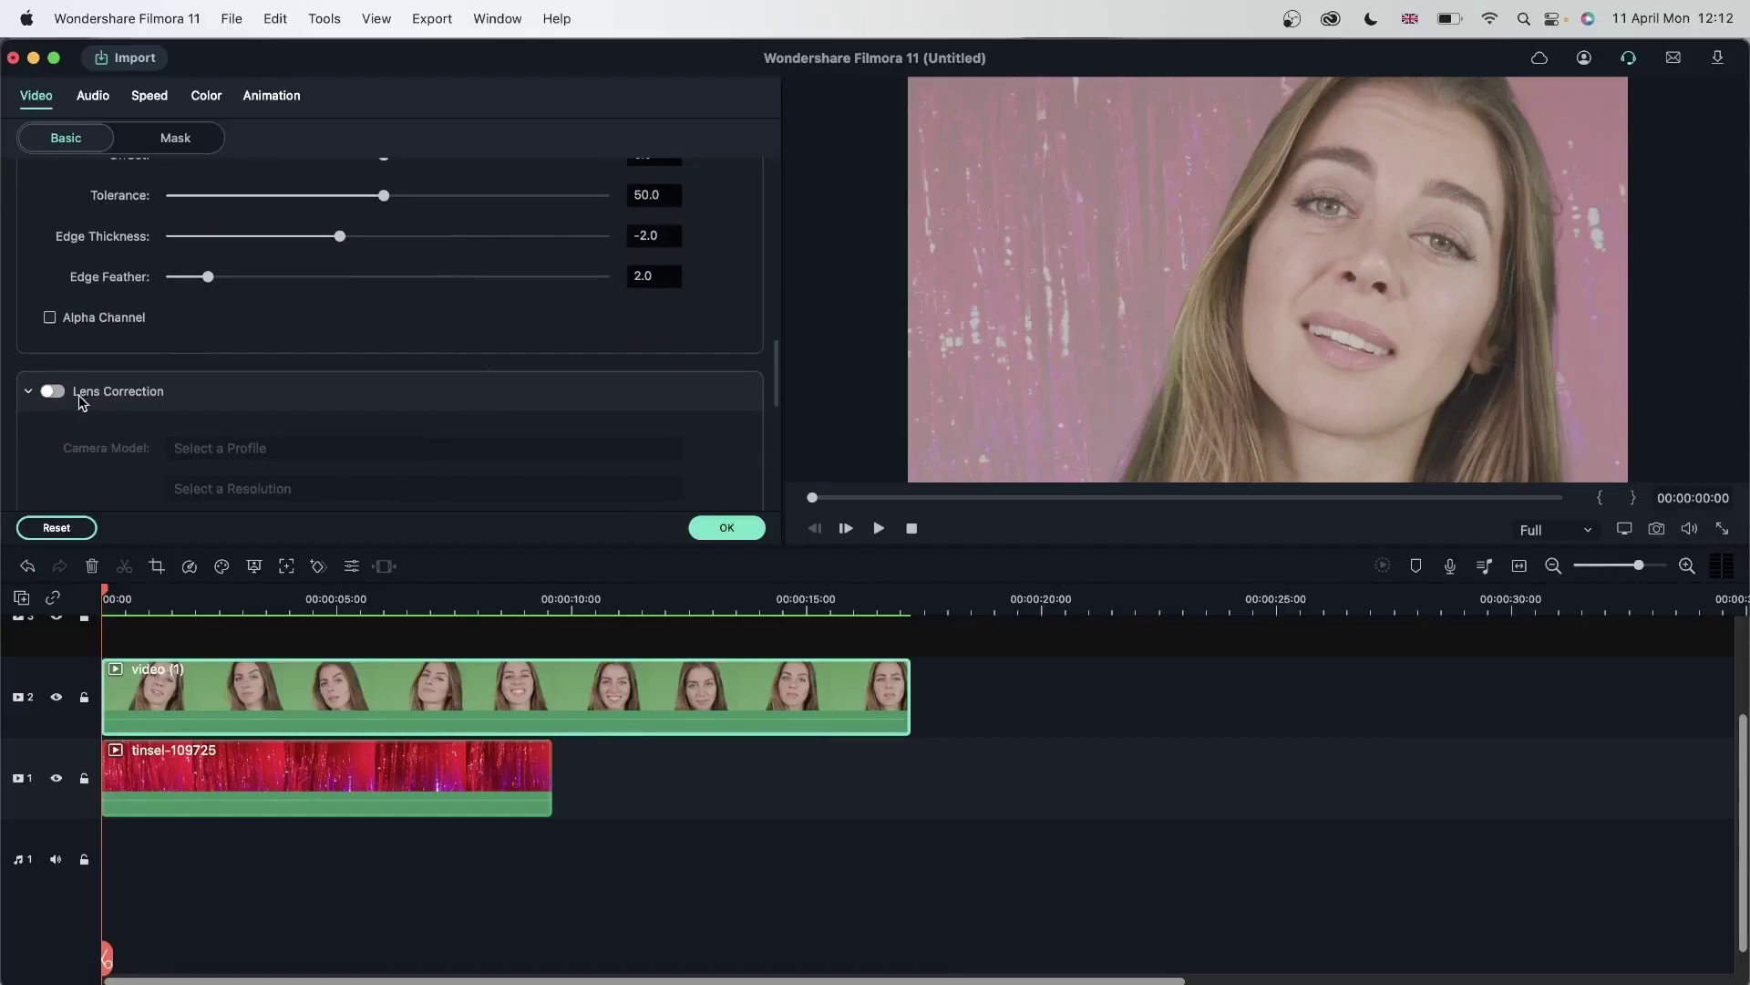
pyautogui.click(50, 318)
pyautogui.scroll(3, 54, 323)
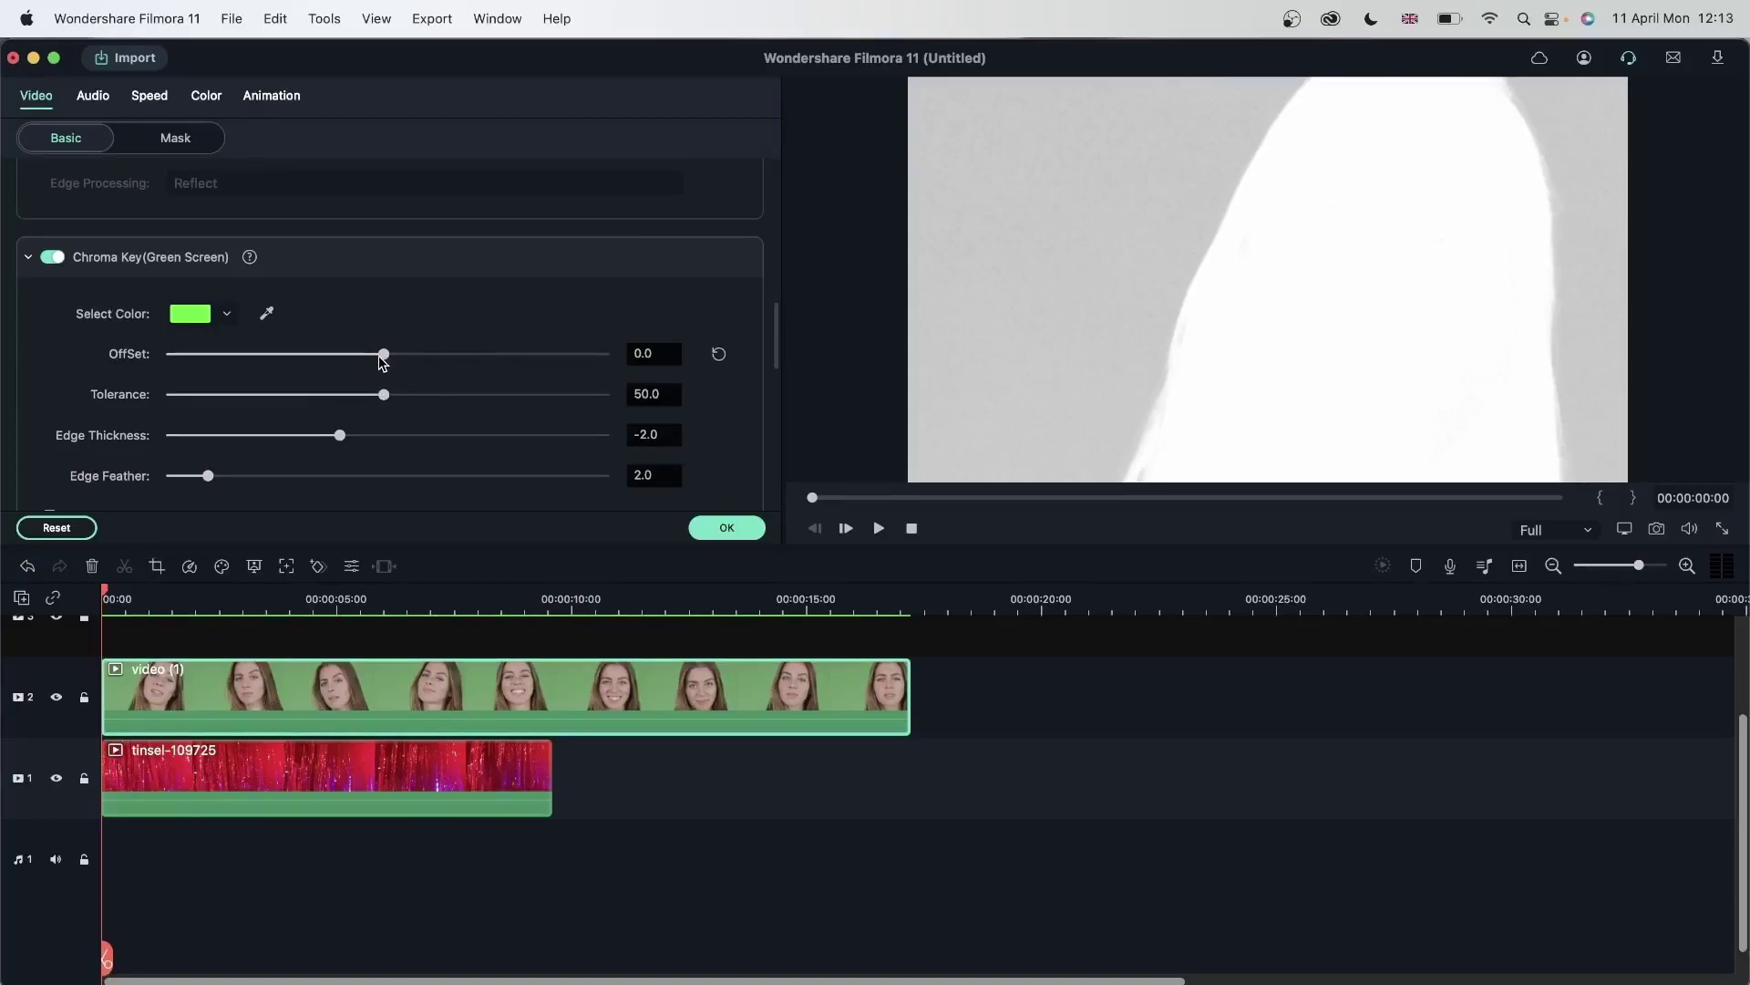
pyautogui.moveTo(383, 358); pyautogui.dragTo(429, 365)
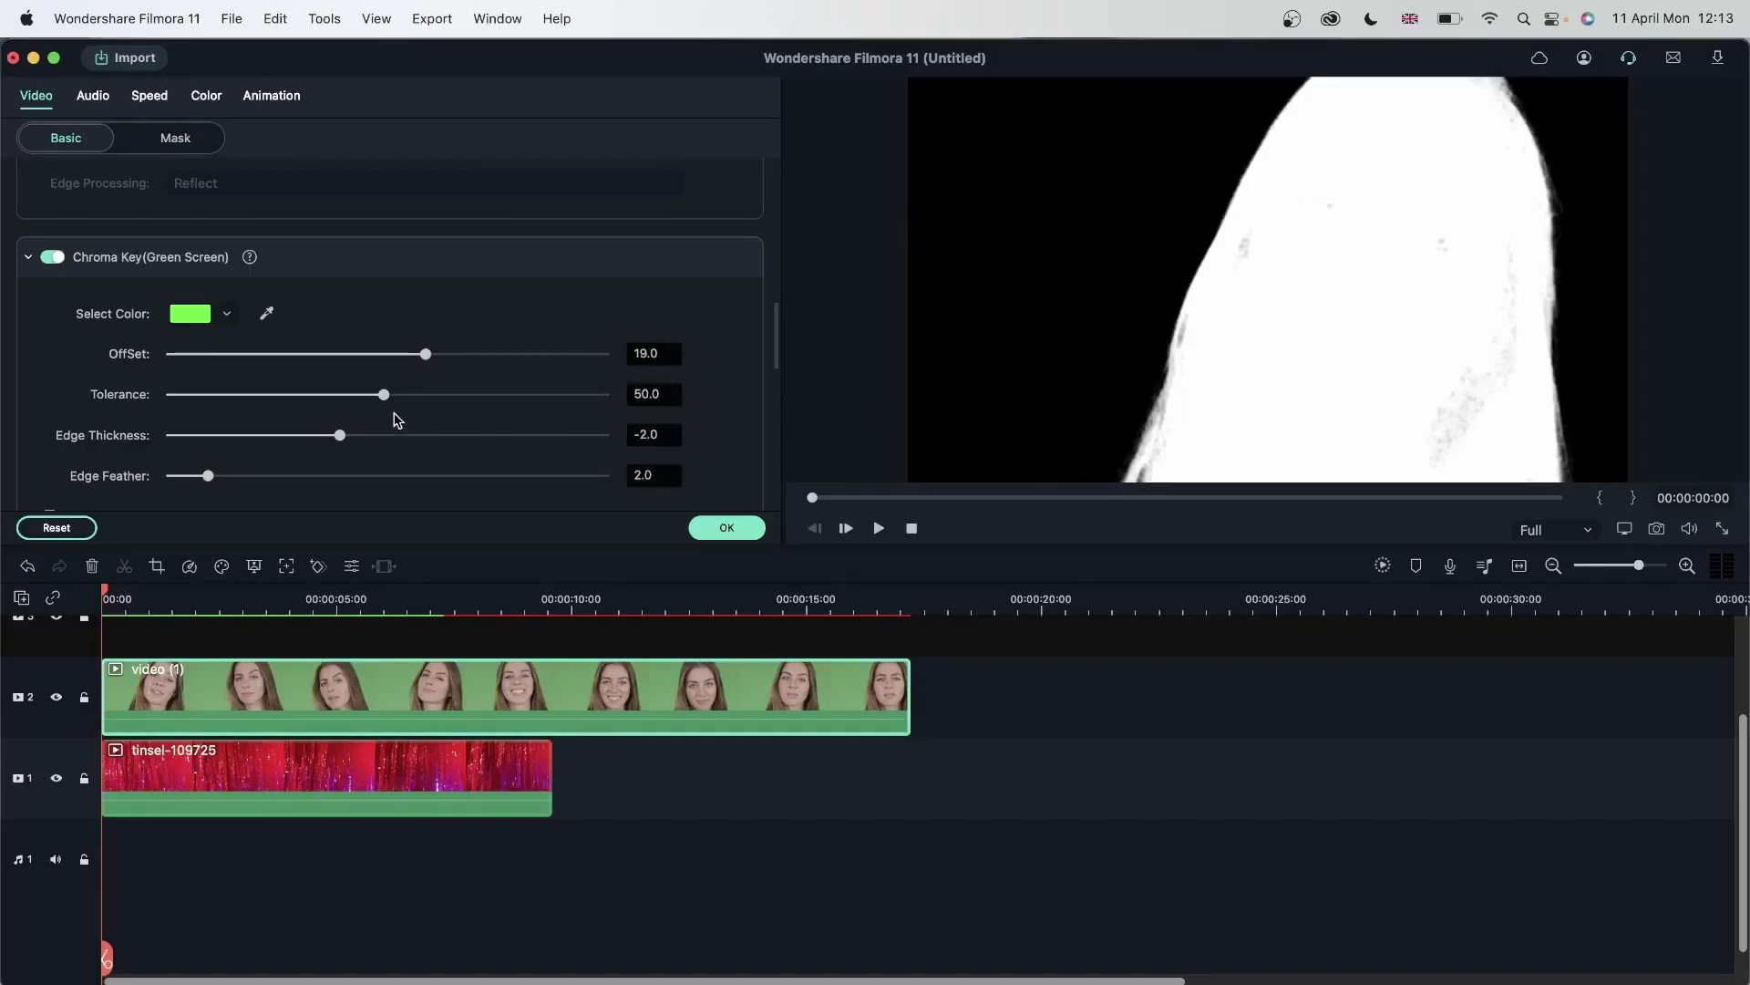
pyautogui.moveTo(383, 395)
pyautogui.mouseDown()
pyautogui.moveTo(343, 398)
pyautogui.moveTo(390, 399)
pyautogui.mouseUp()
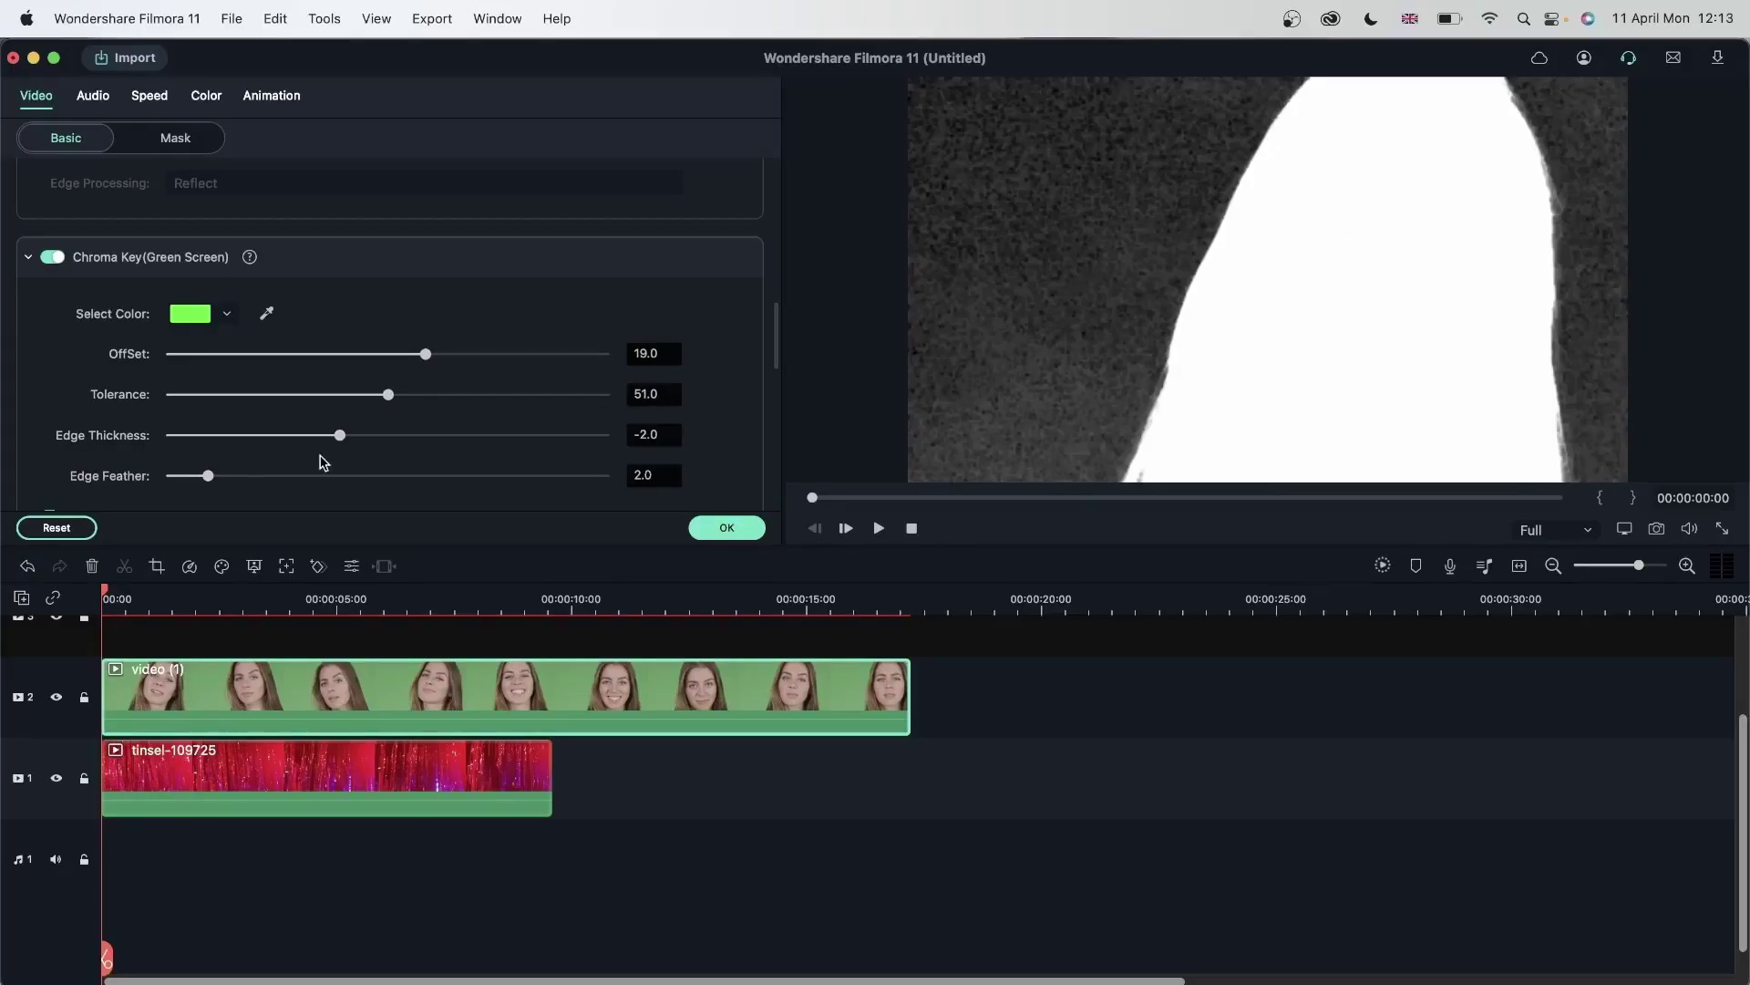
pyautogui.scroll(-2, 317, 447)
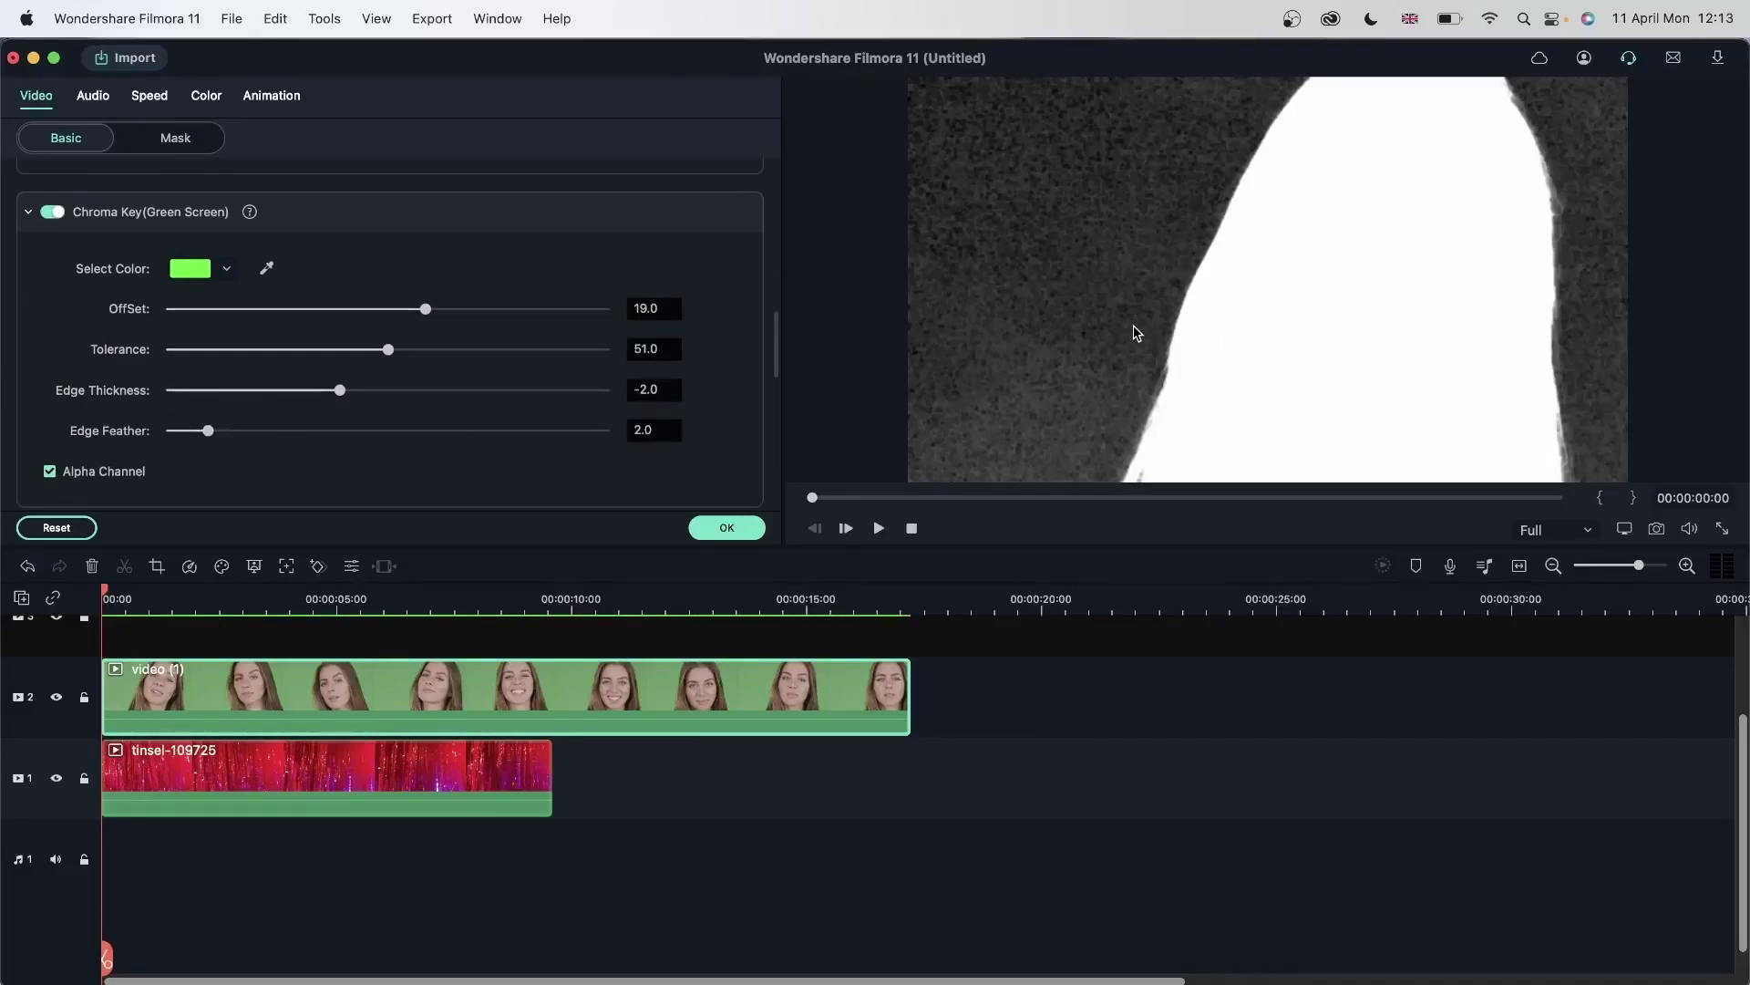
# Untick Alpha Channel, compare with the key off, and set Edge Thickness -4.9 and Edge Feather 3.2
pyautogui.click(50, 471)
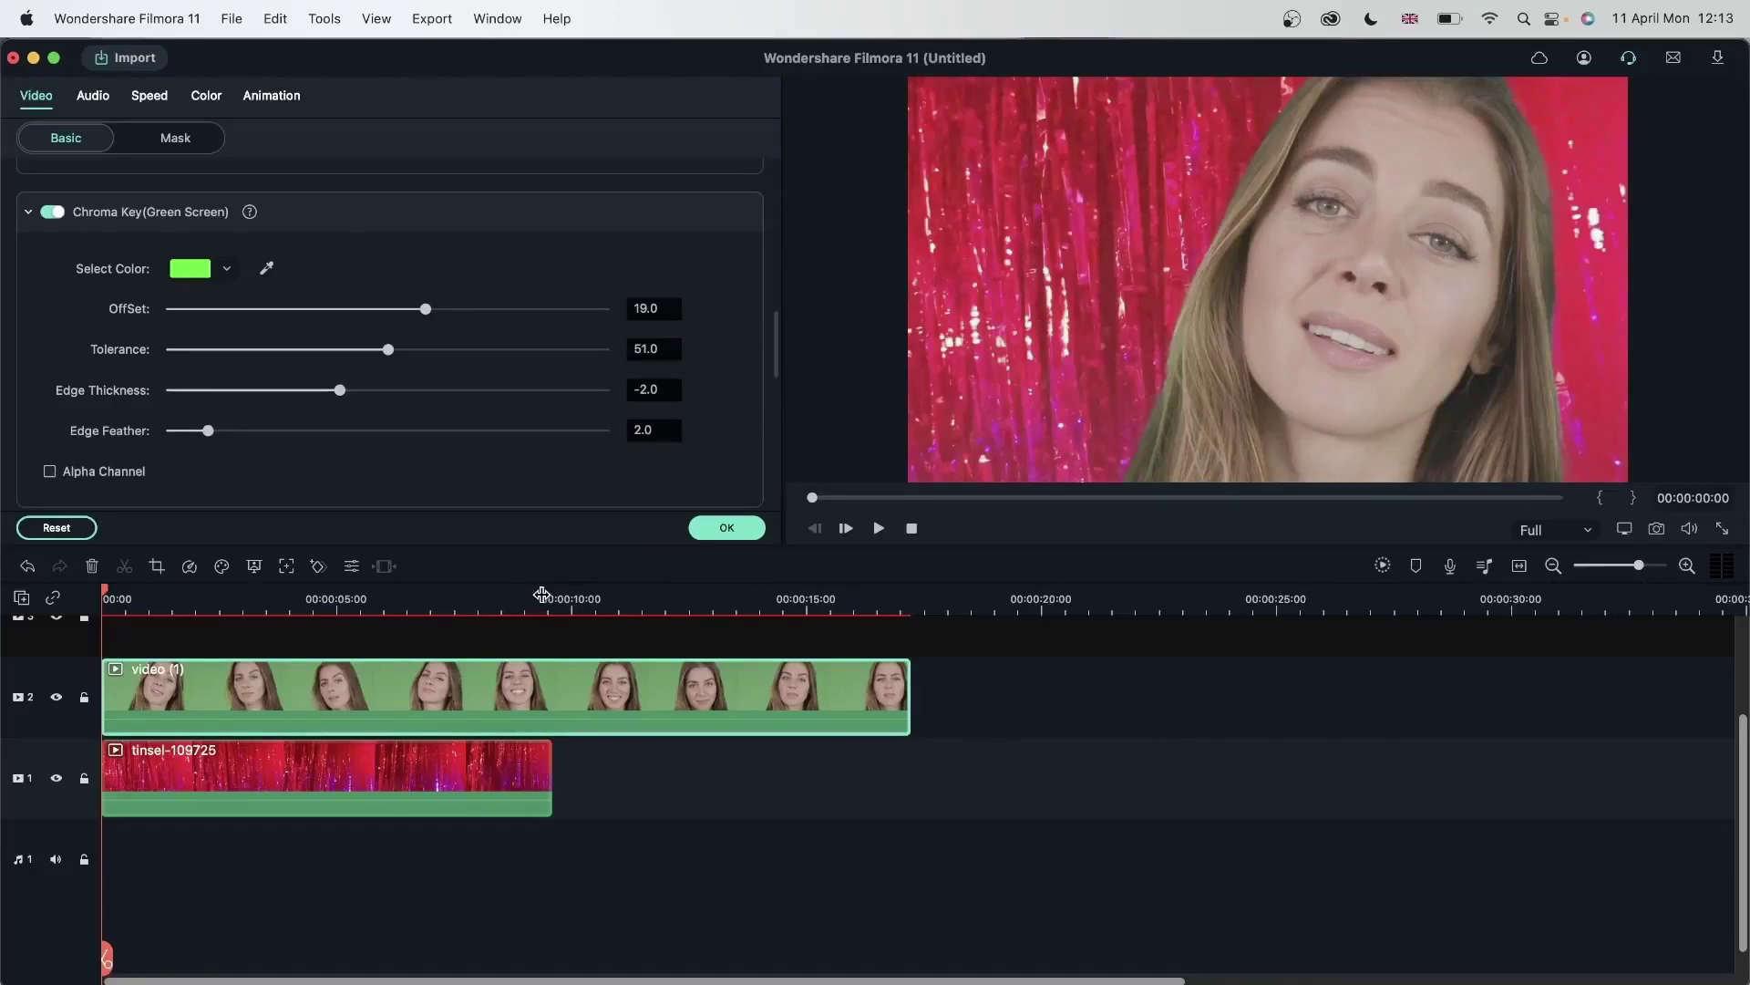
pyautogui.scroll(2, 720, 350)
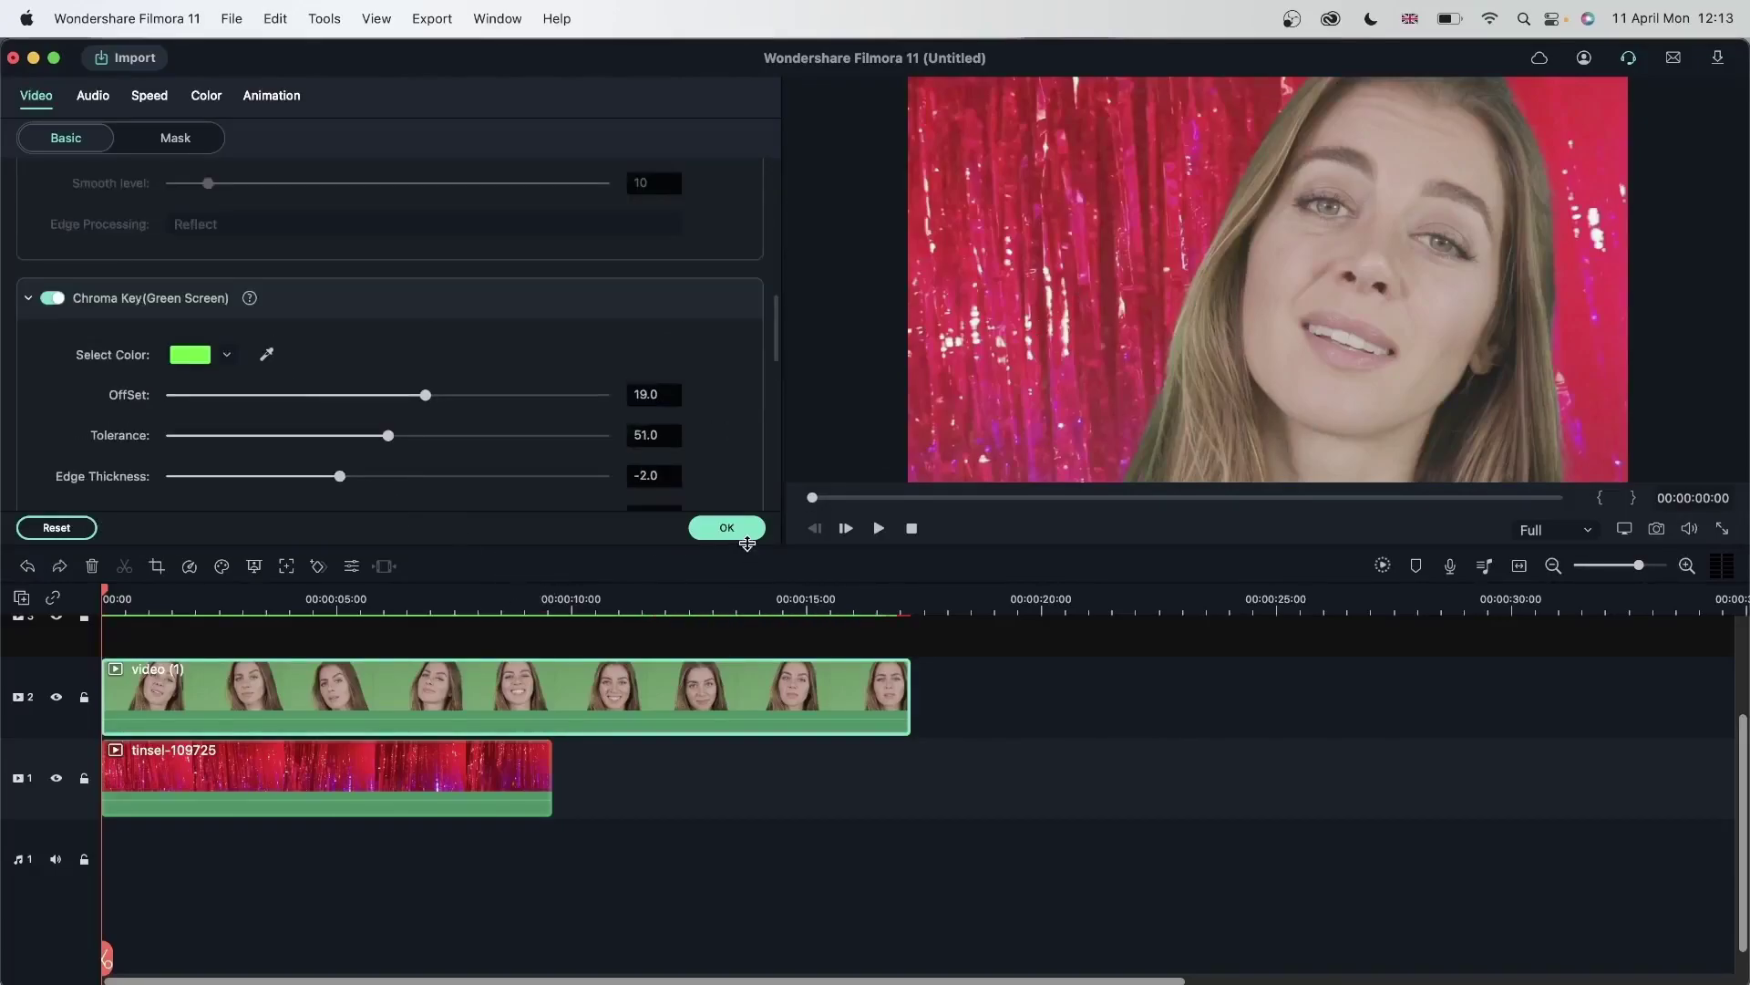
pyautogui.click(53, 299)
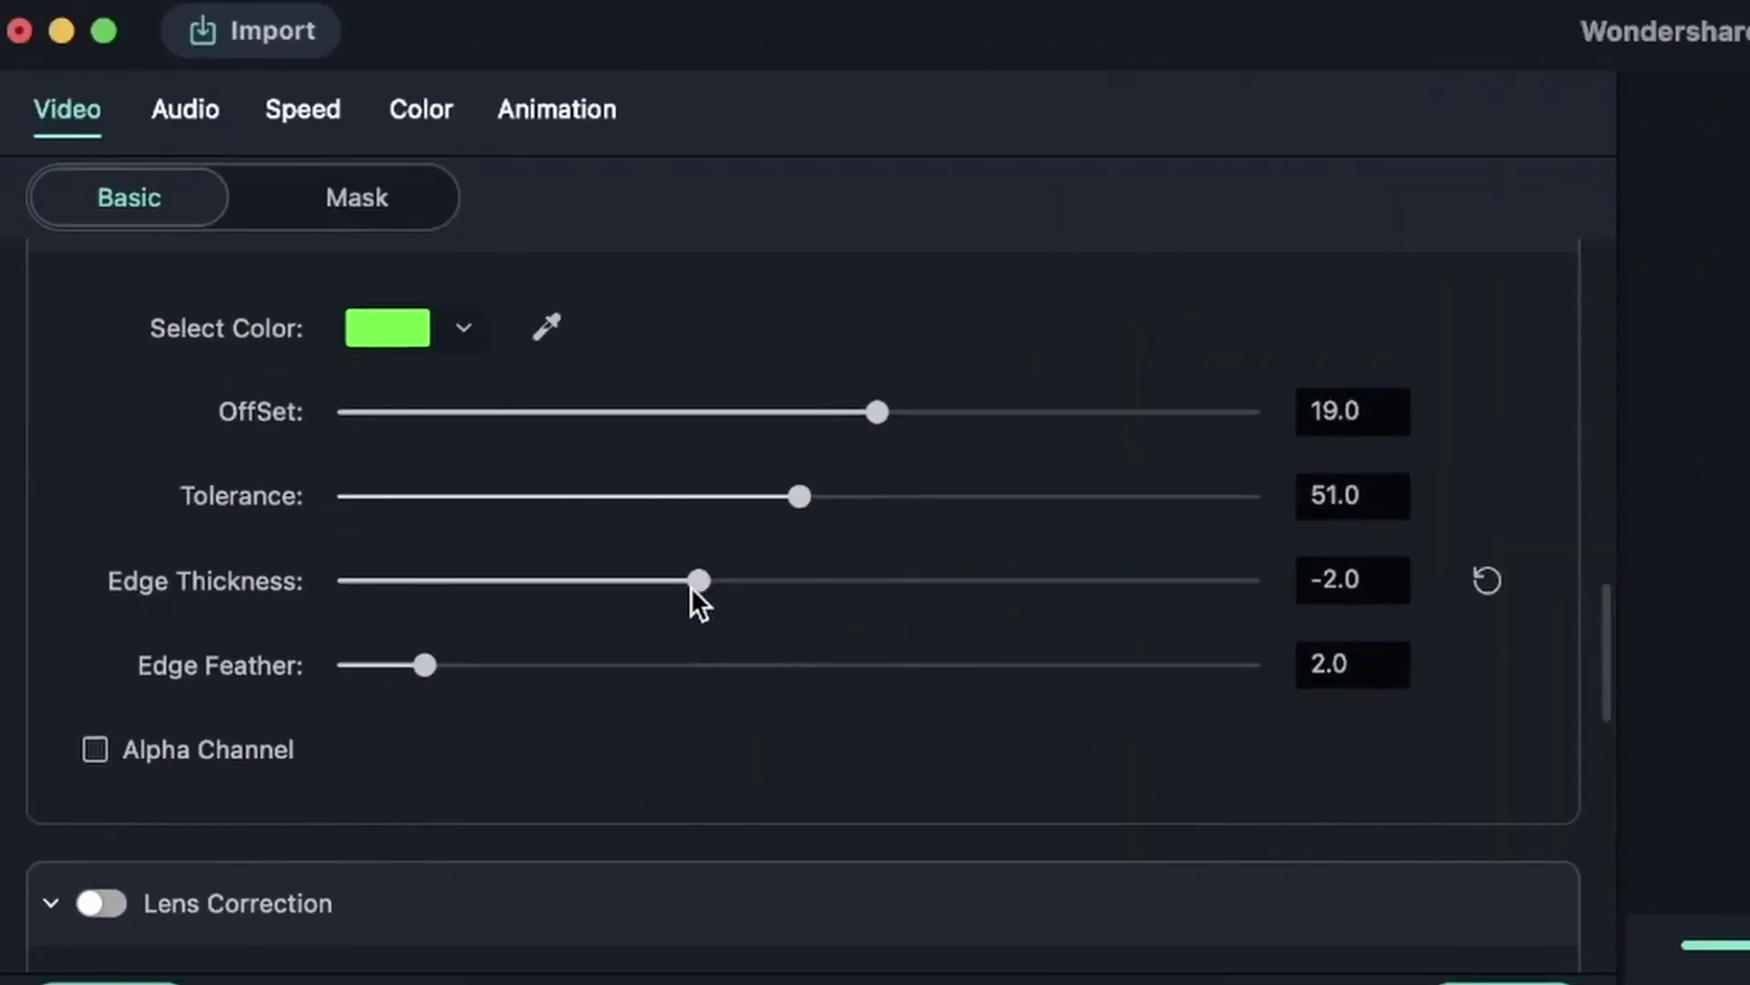
pyautogui.moveTo(693, 583); pyautogui.dragTo(644, 583)
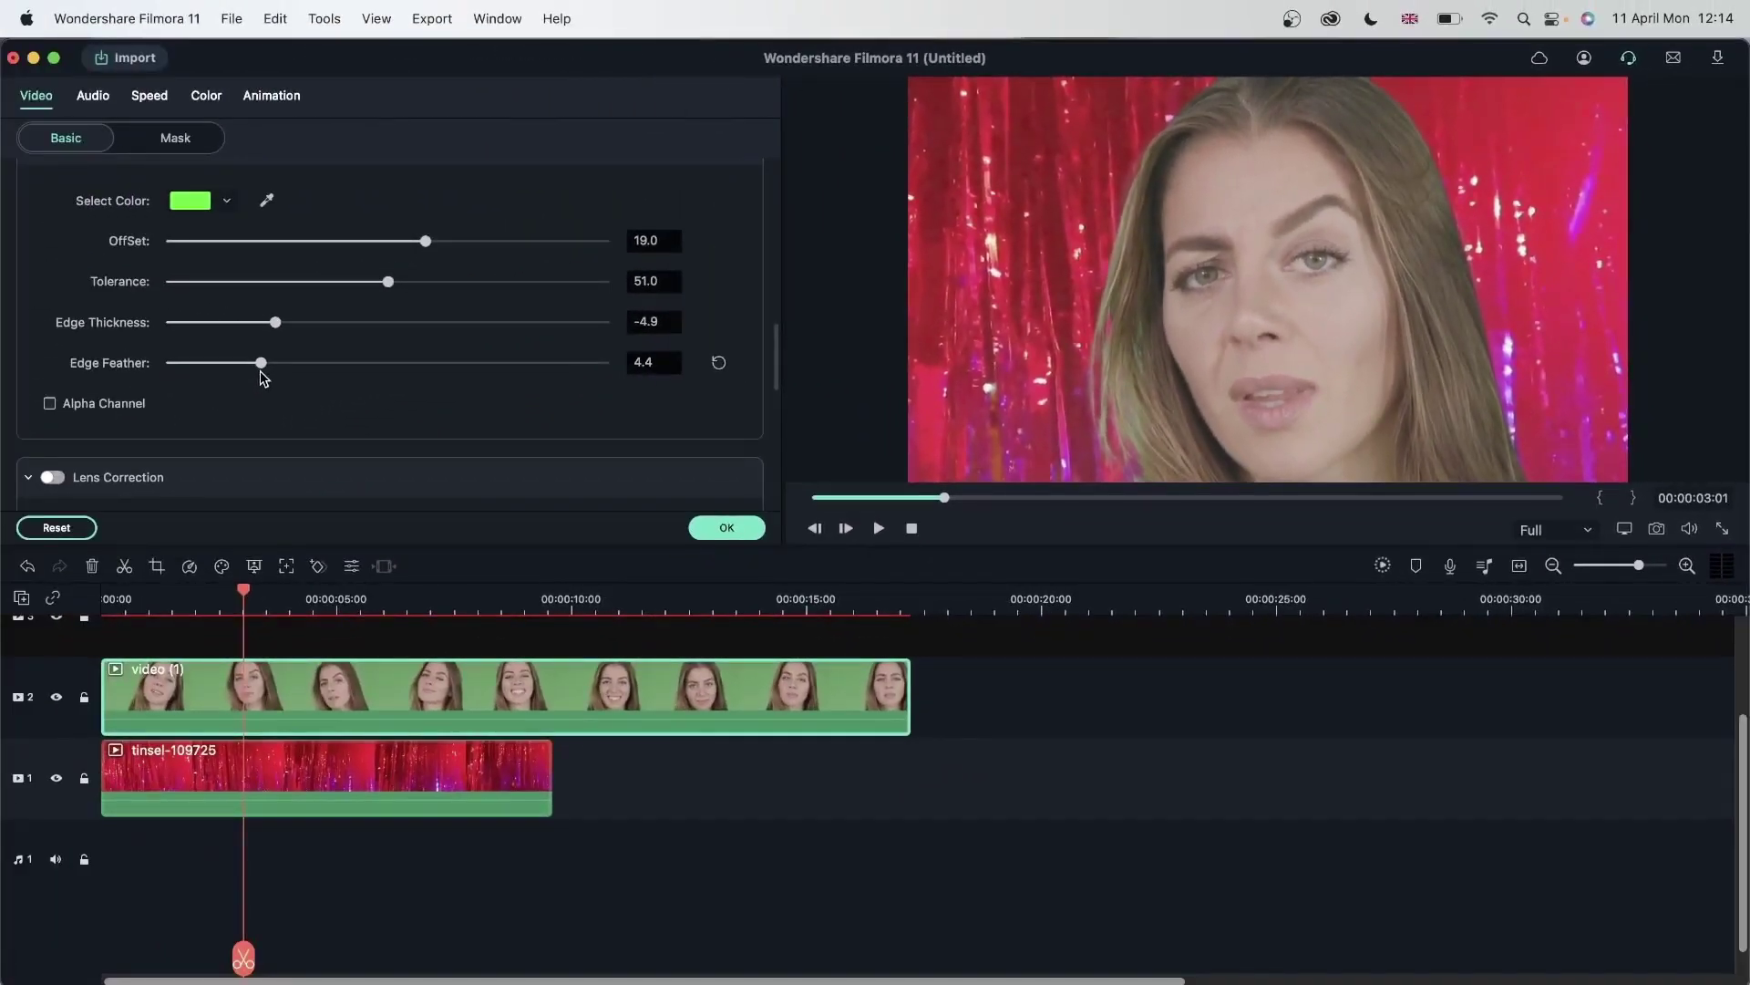
pyautogui.moveTo(262, 374); pyautogui.dragTo(204, 371)
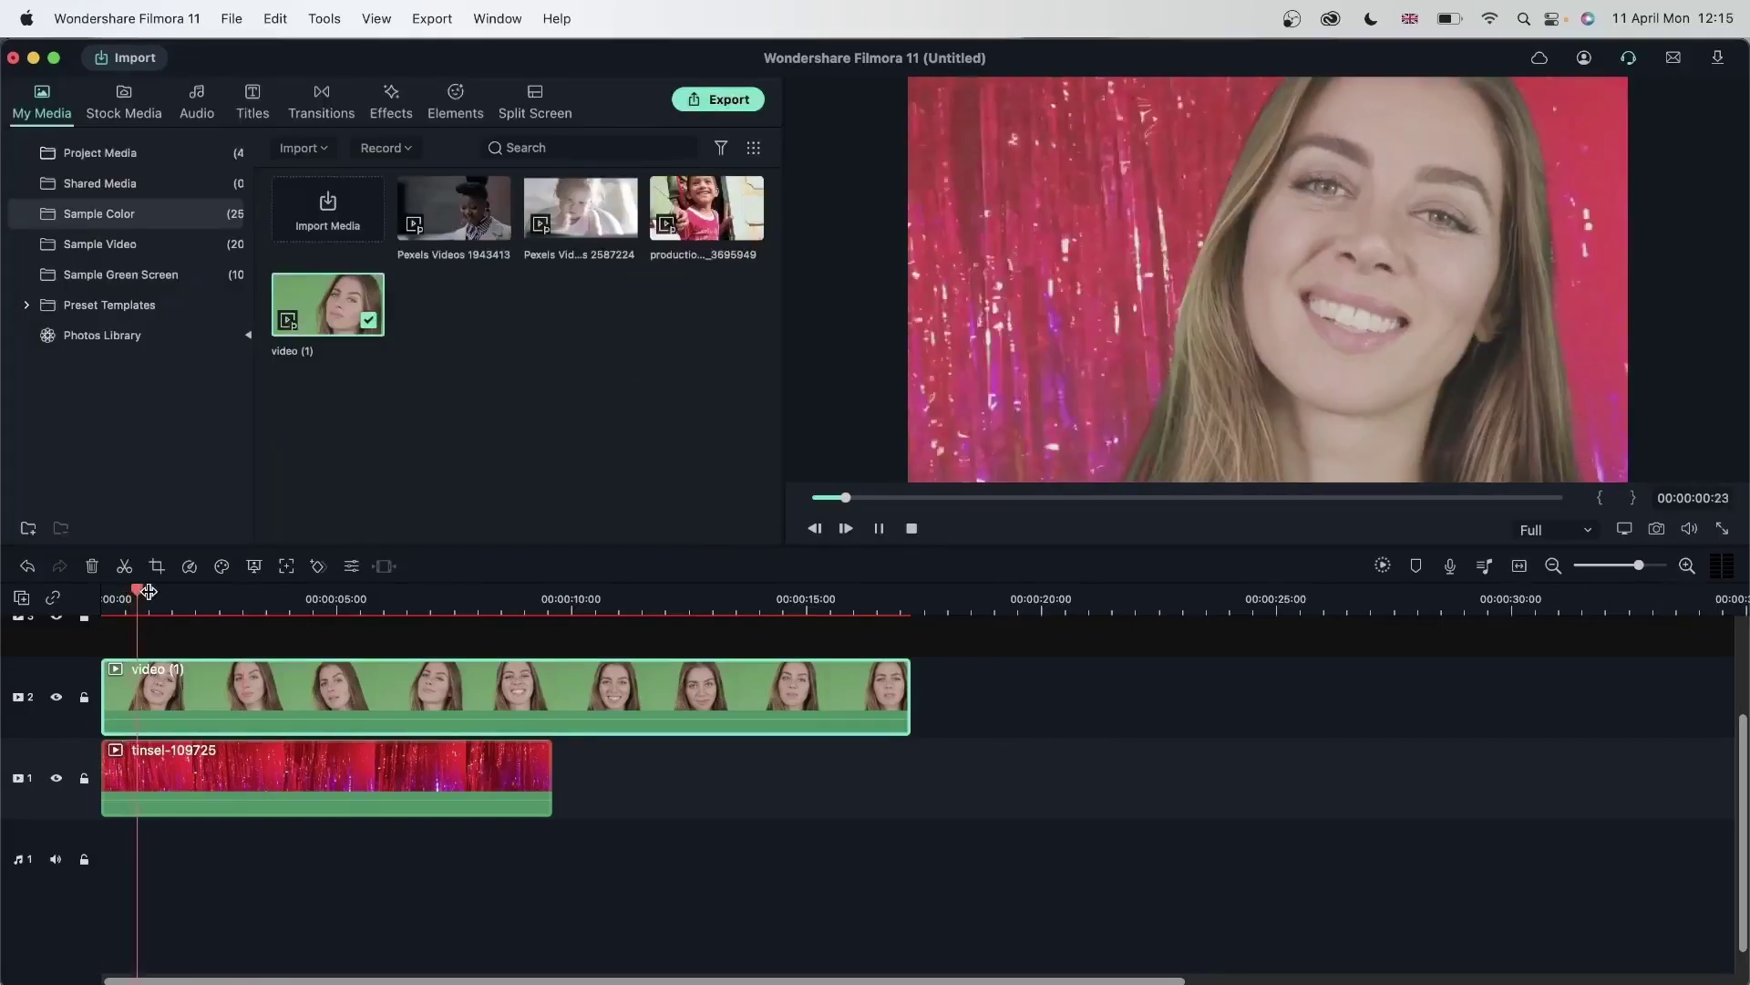
# Trim video (1) and the tinsel clip to end at about 00:00:02:27
pyautogui.click(143, 597)
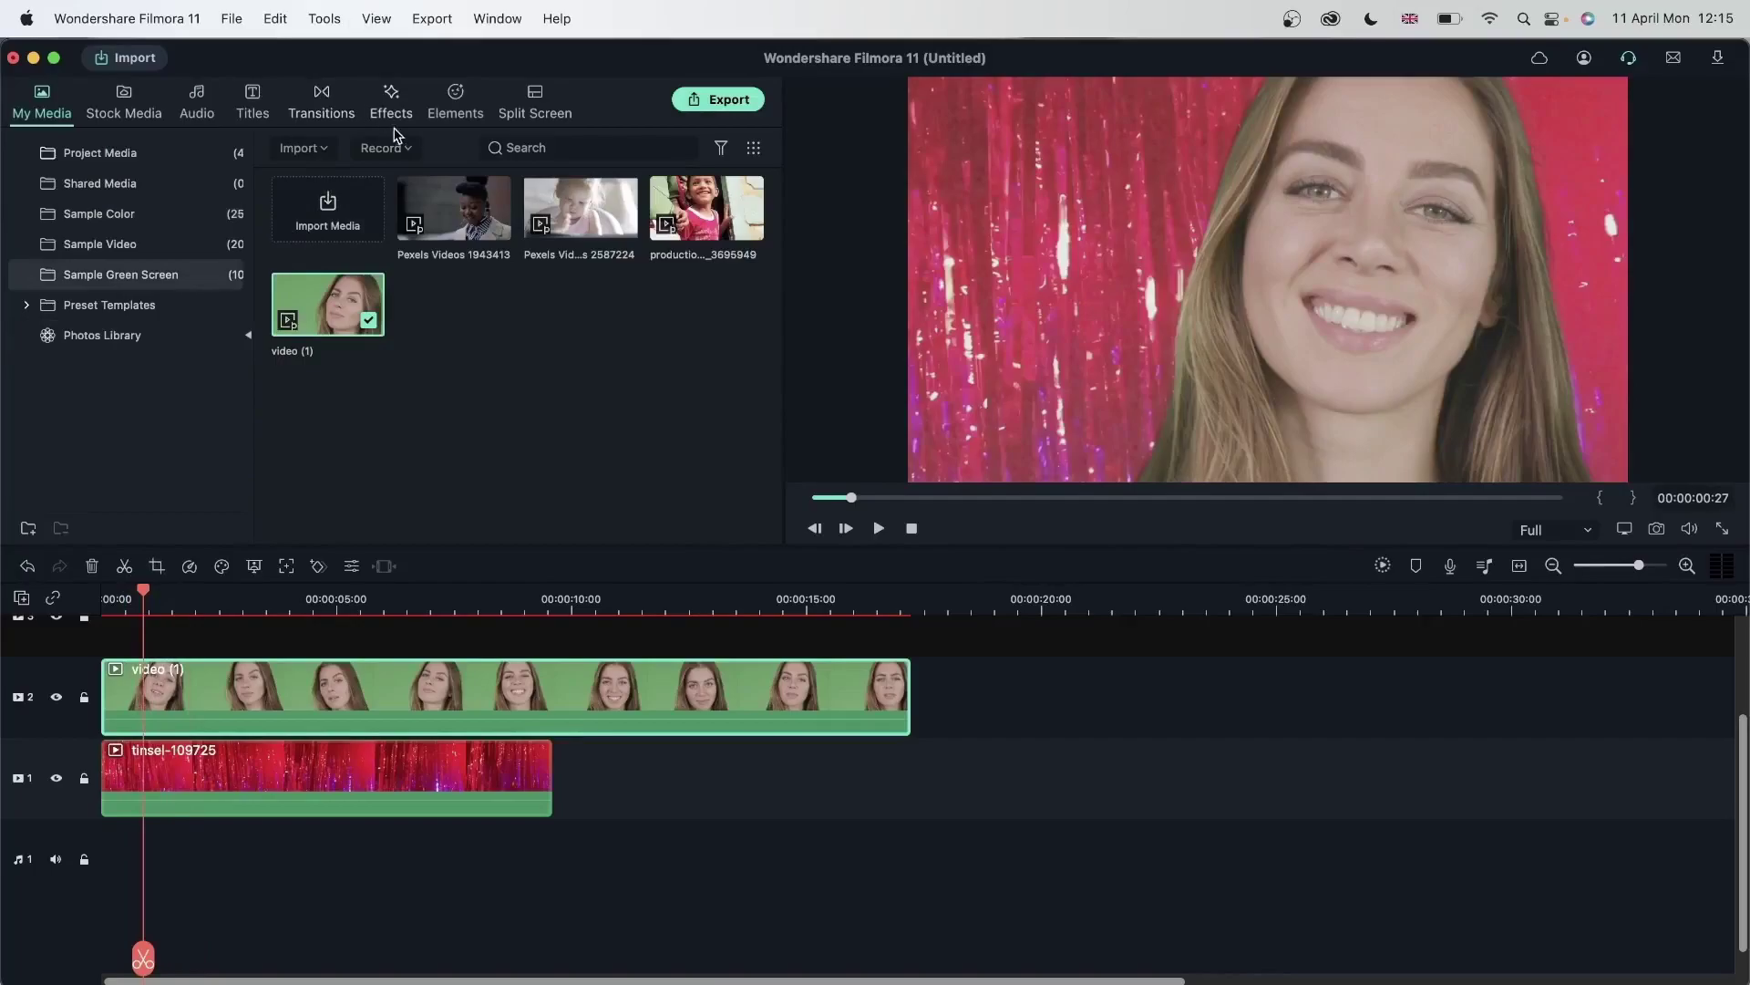
pyautogui.click(391, 100)
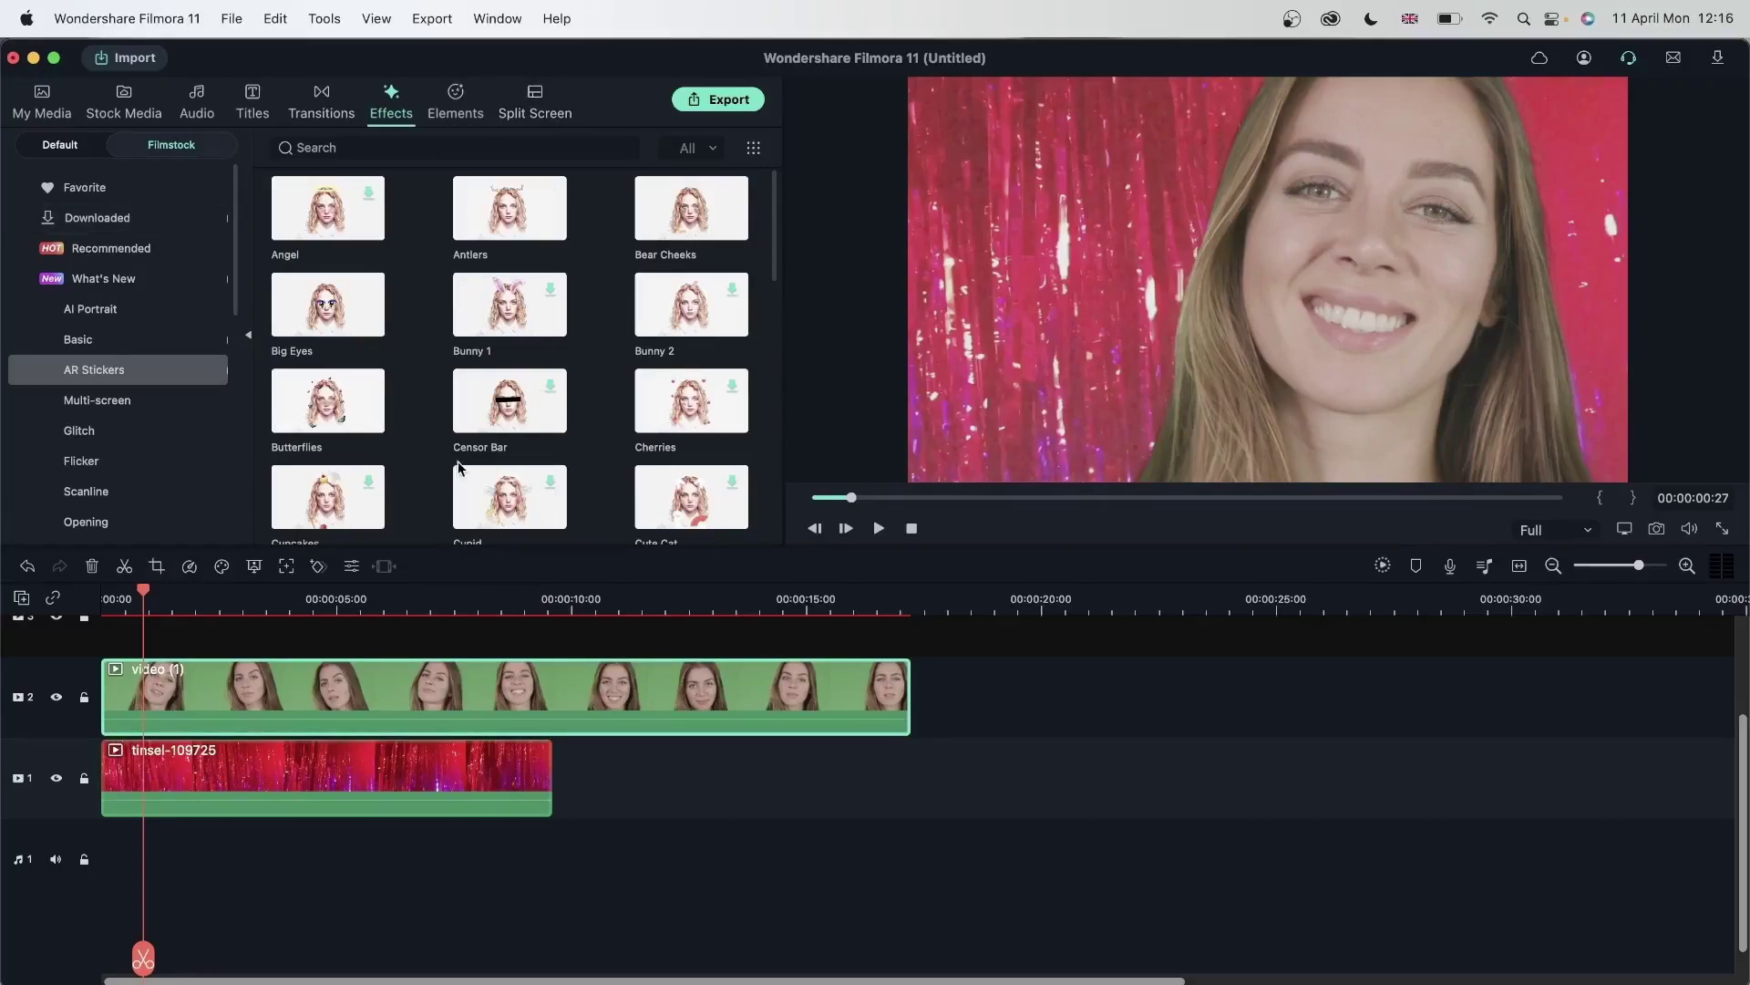
pyautogui.scroll(-3, 400, 534)
pyautogui.scroll(-1, 357, 750)
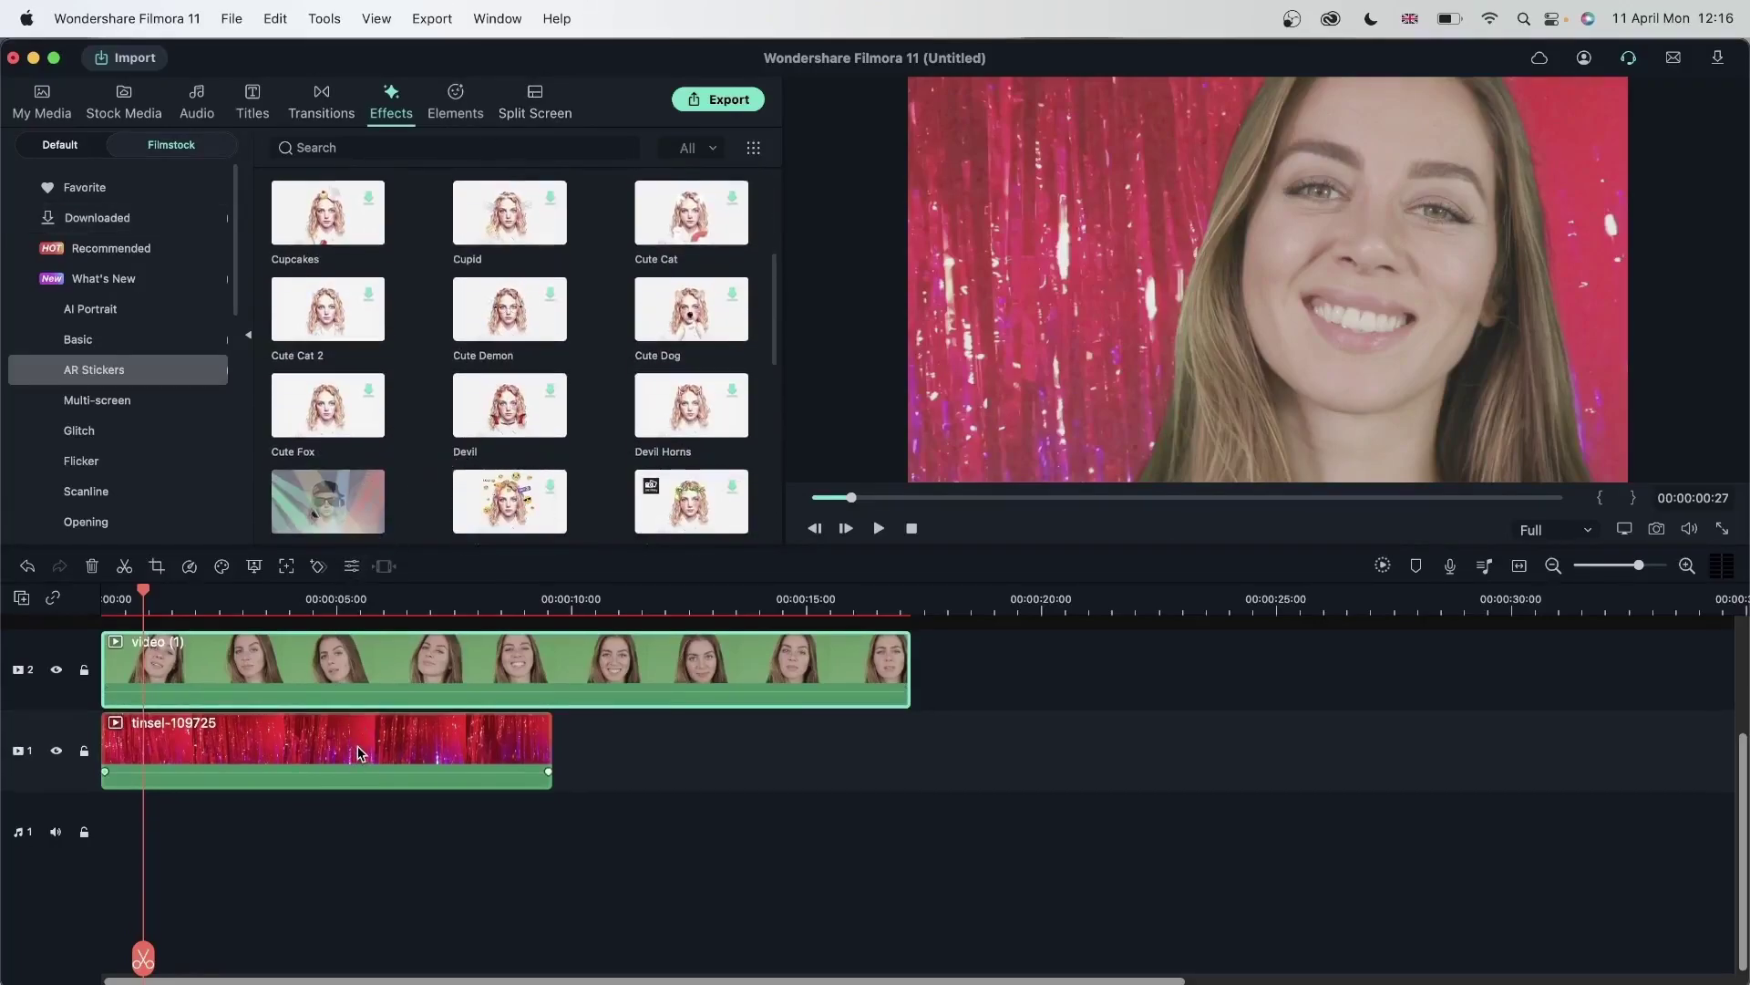
pyautogui.scroll(3, 364, 753)
pyautogui.moveTo(881, 735); pyautogui.dragTo(220, 734)
pyautogui.click(492, 833)
pyautogui.moveTo(543, 824); pyautogui.dragTo(219, 825)
# Apply the sunglasses, cap and headphones AR sticker to video (1) and preview it
pyautogui.moveTo(310, 483); pyautogui.dragTo(137, 748)
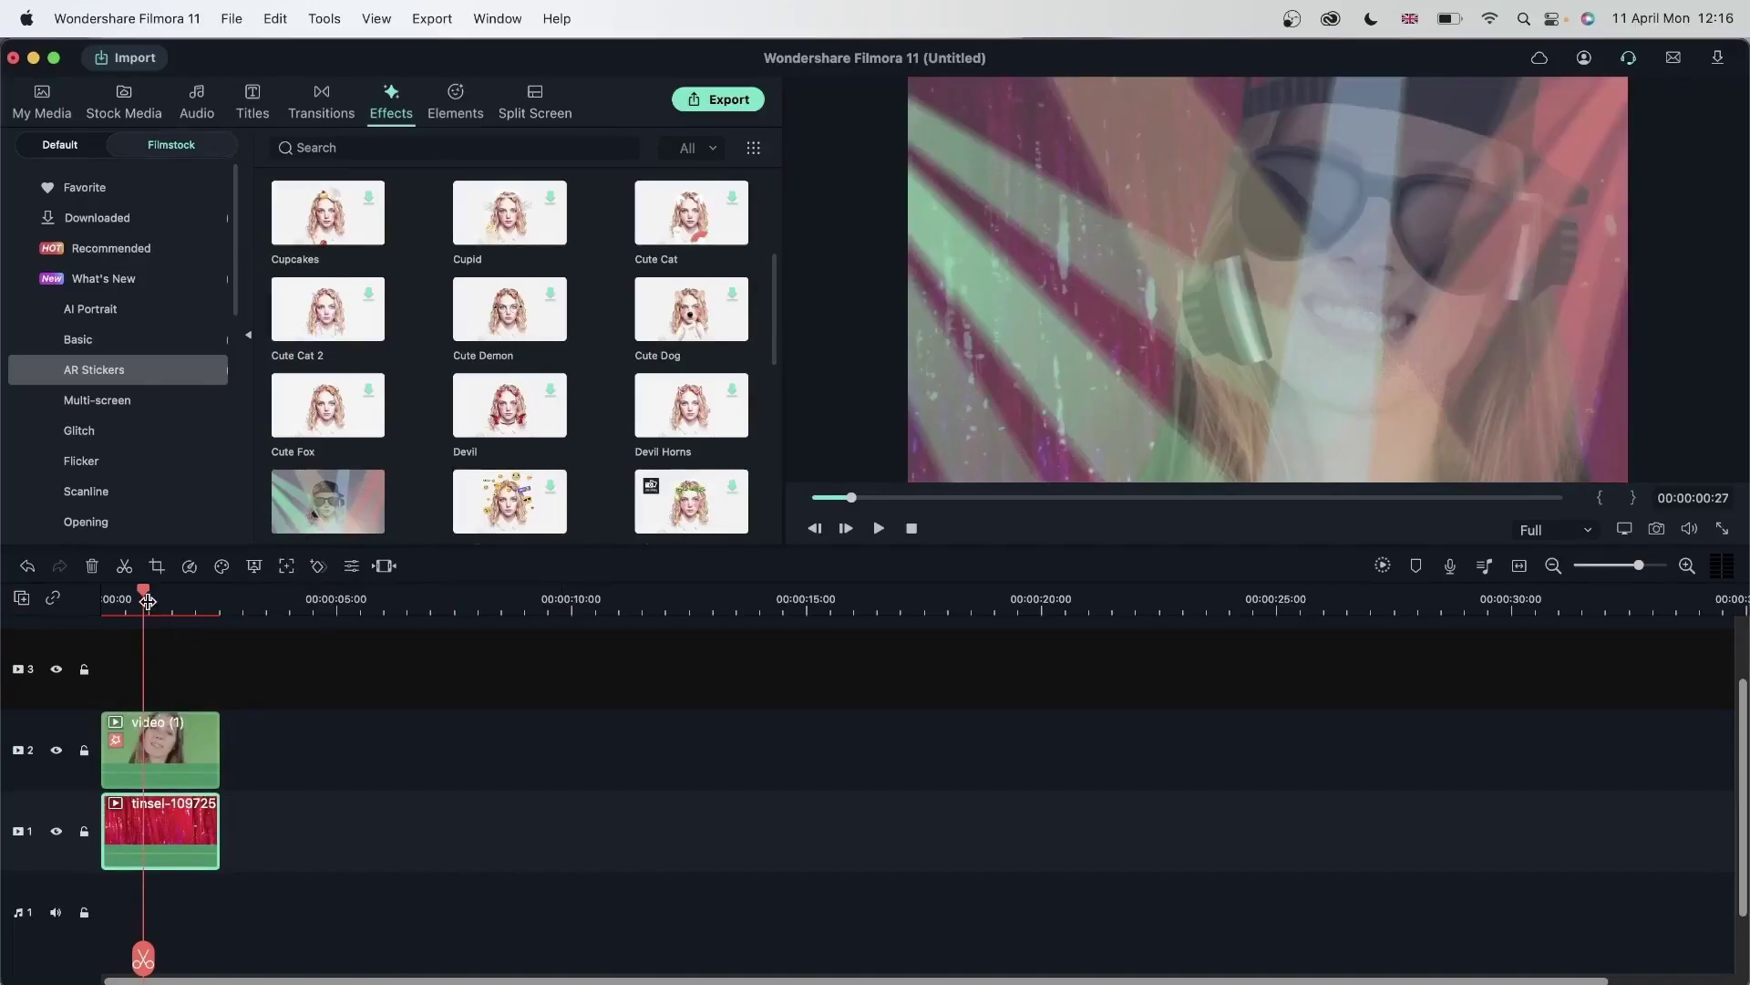
pyautogui.moveTo(144, 598); pyautogui.dragTo(91, 612)
pyautogui.press('space')
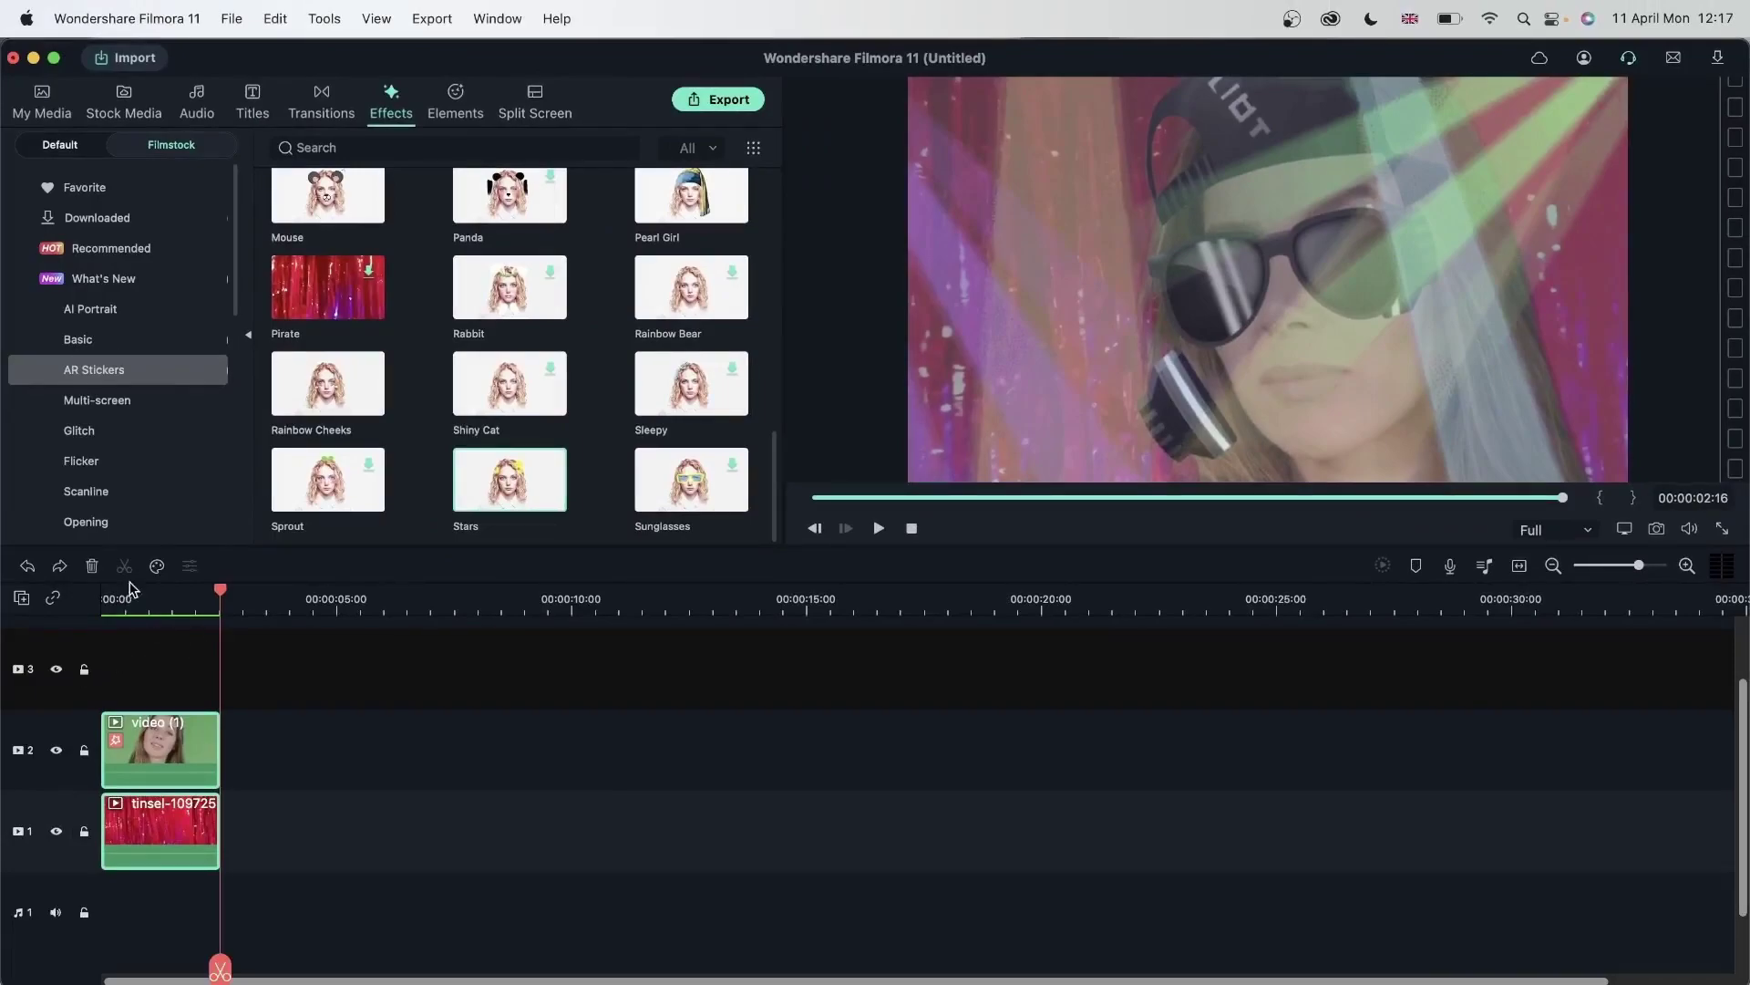
# Replace both clips with the baby clip Pexels Videos 2587224 on track 1, keeping project settings
pyautogui.click(91, 565)
pyautogui.click(69, 117)
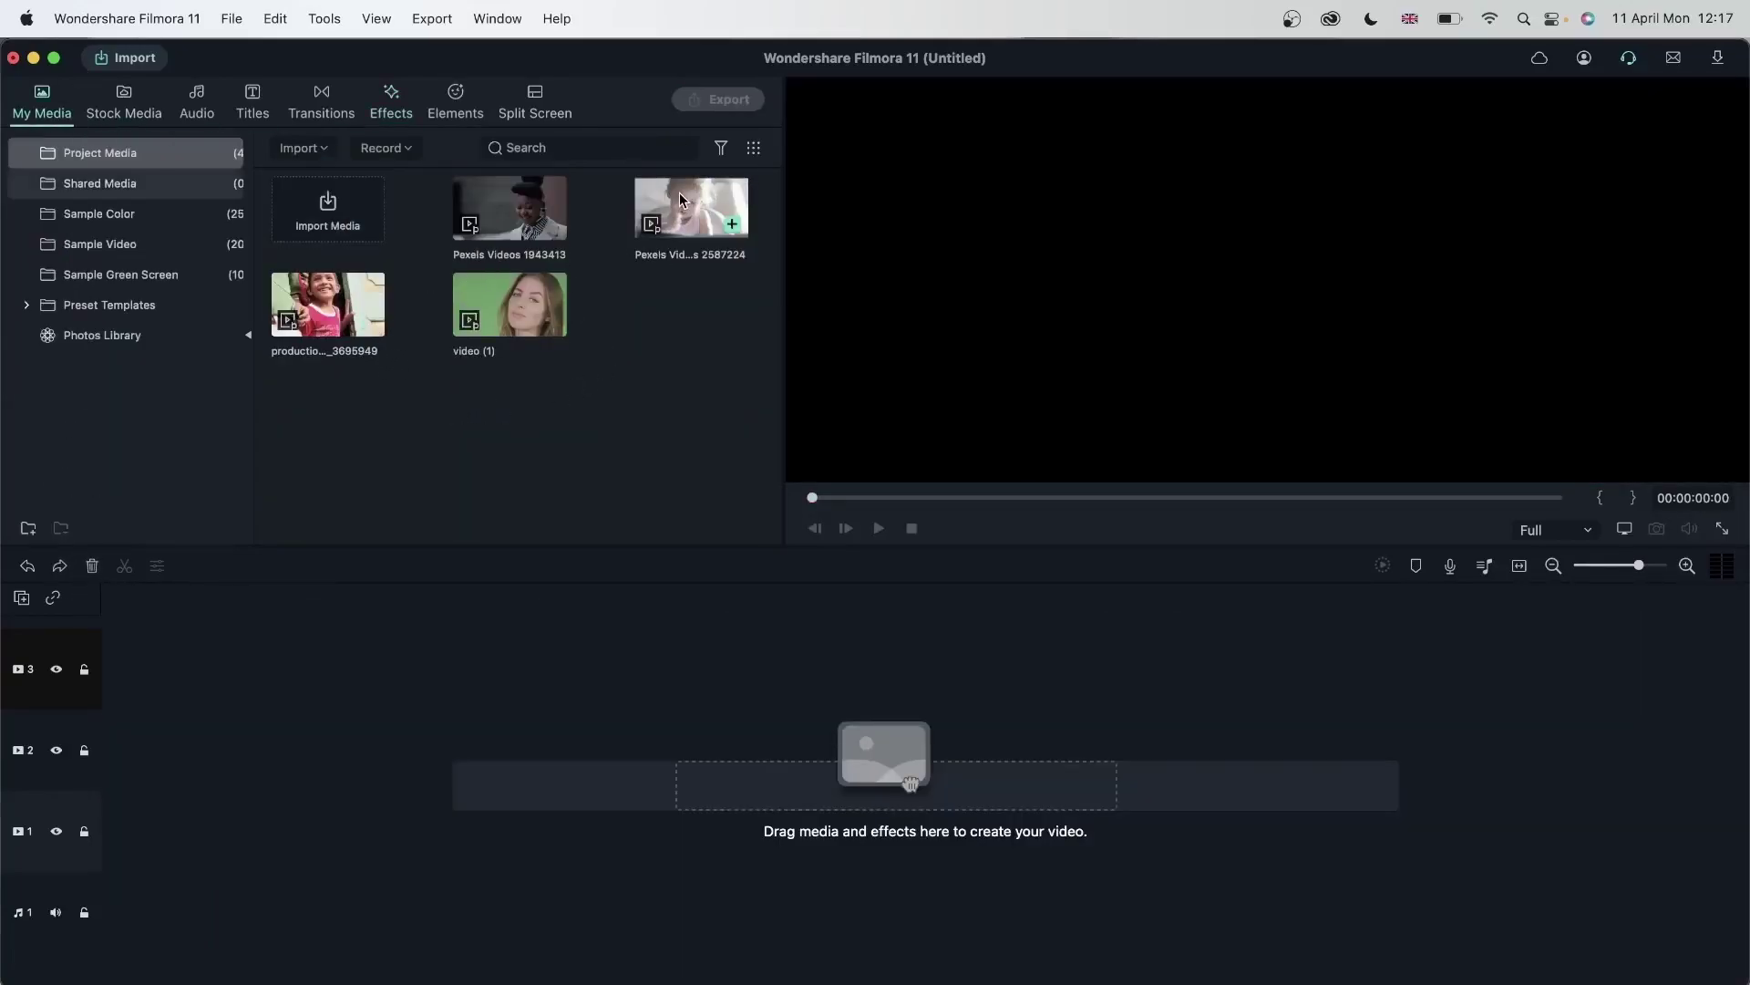
pyautogui.moveTo(687, 199); pyautogui.dragTo(107, 805)
pyautogui.click(766, 669)
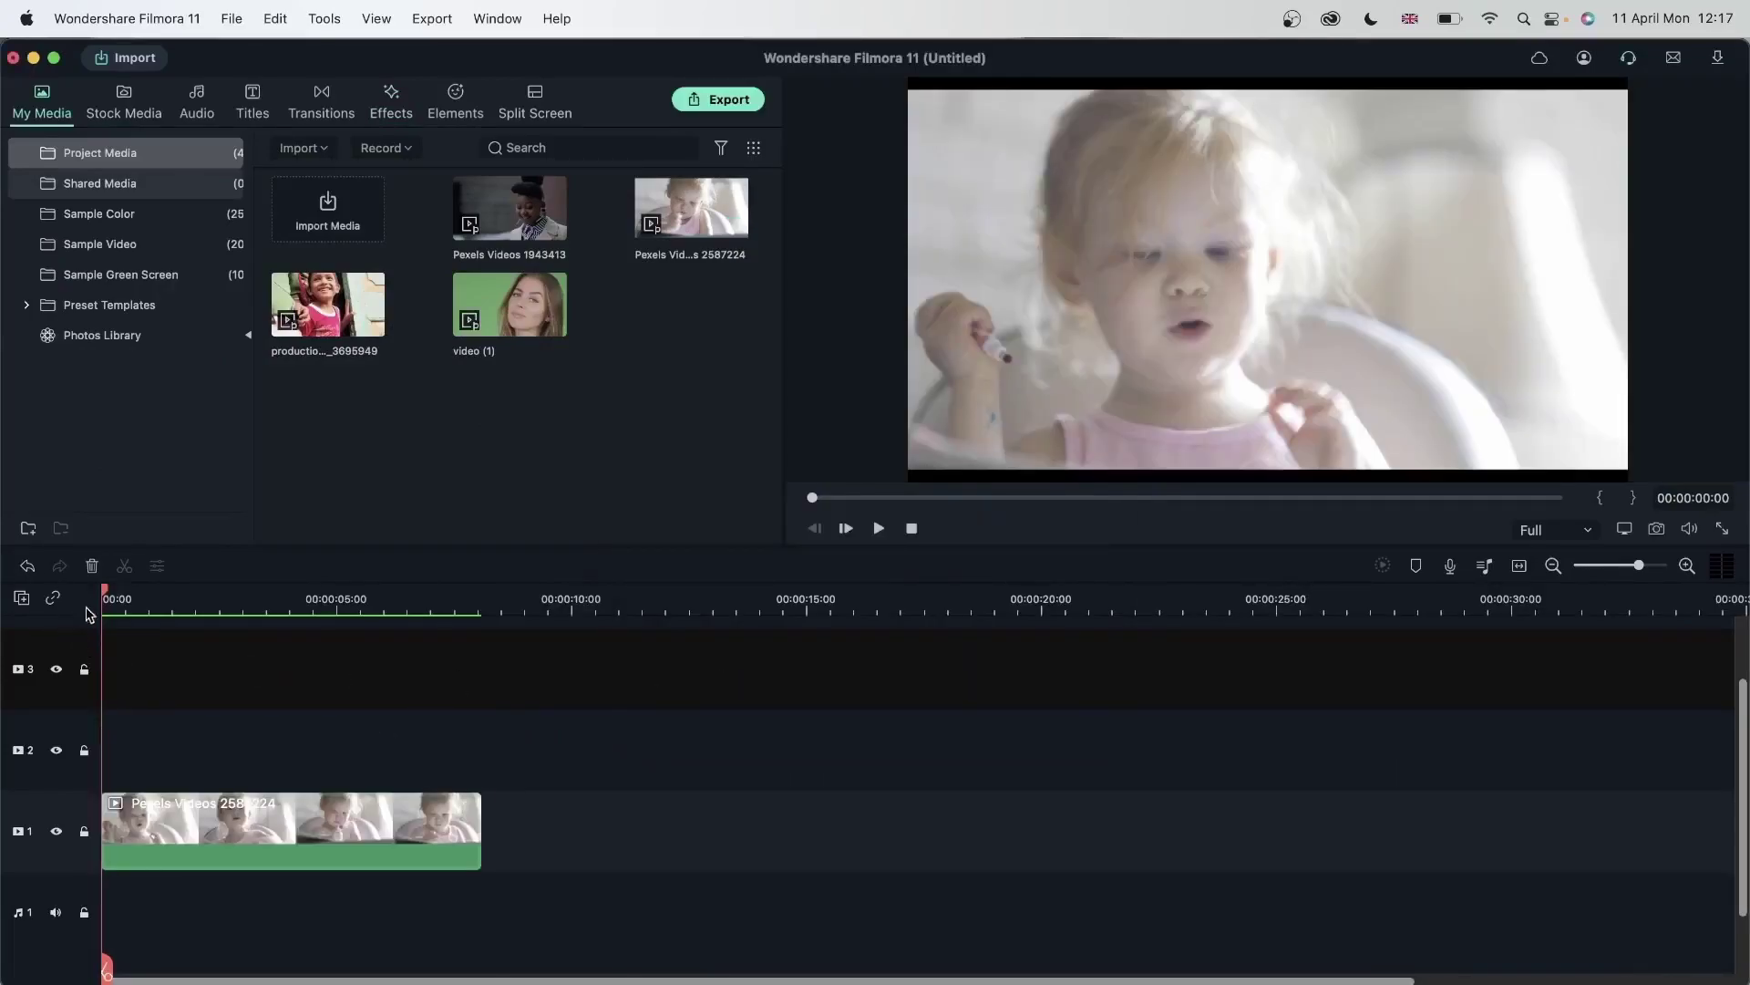
pyautogui.moveTo(105, 585); pyautogui.dragTo(170, 692)
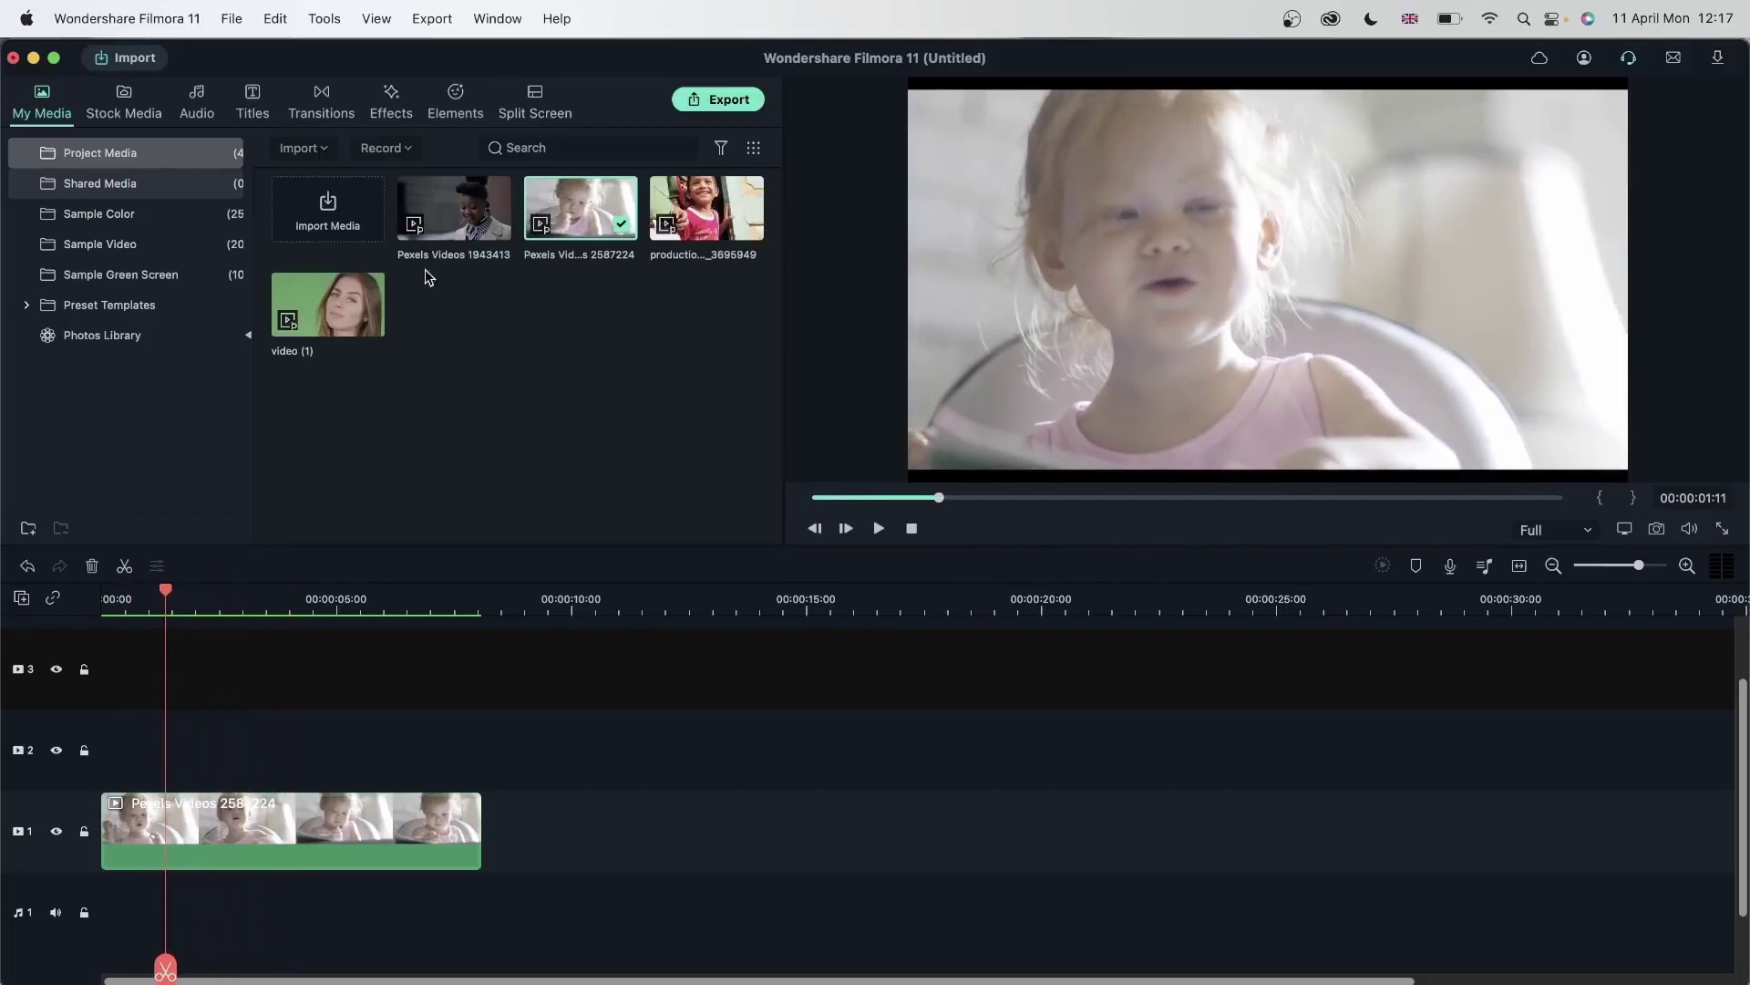
pyautogui.click(390, 108)
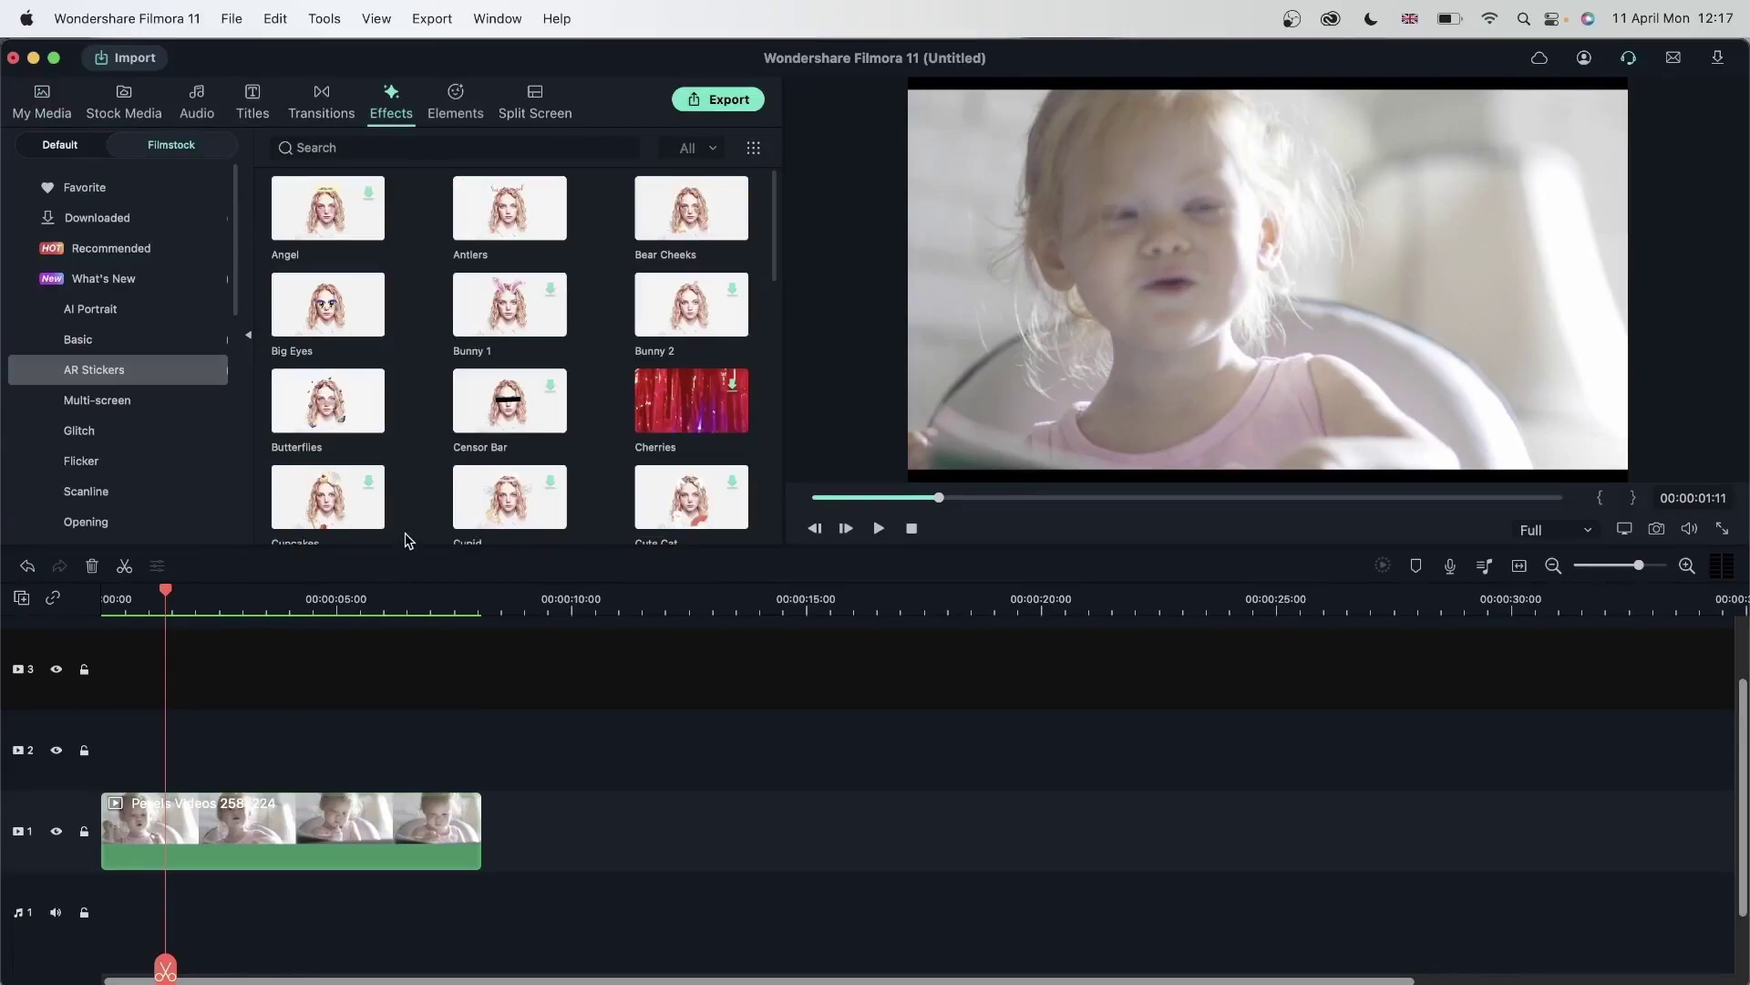
# Add the Butterflies sticker to track 2 and the Emojis sticker to track 3
pyautogui.moveTo(330, 410); pyautogui.dragTo(114, 773)
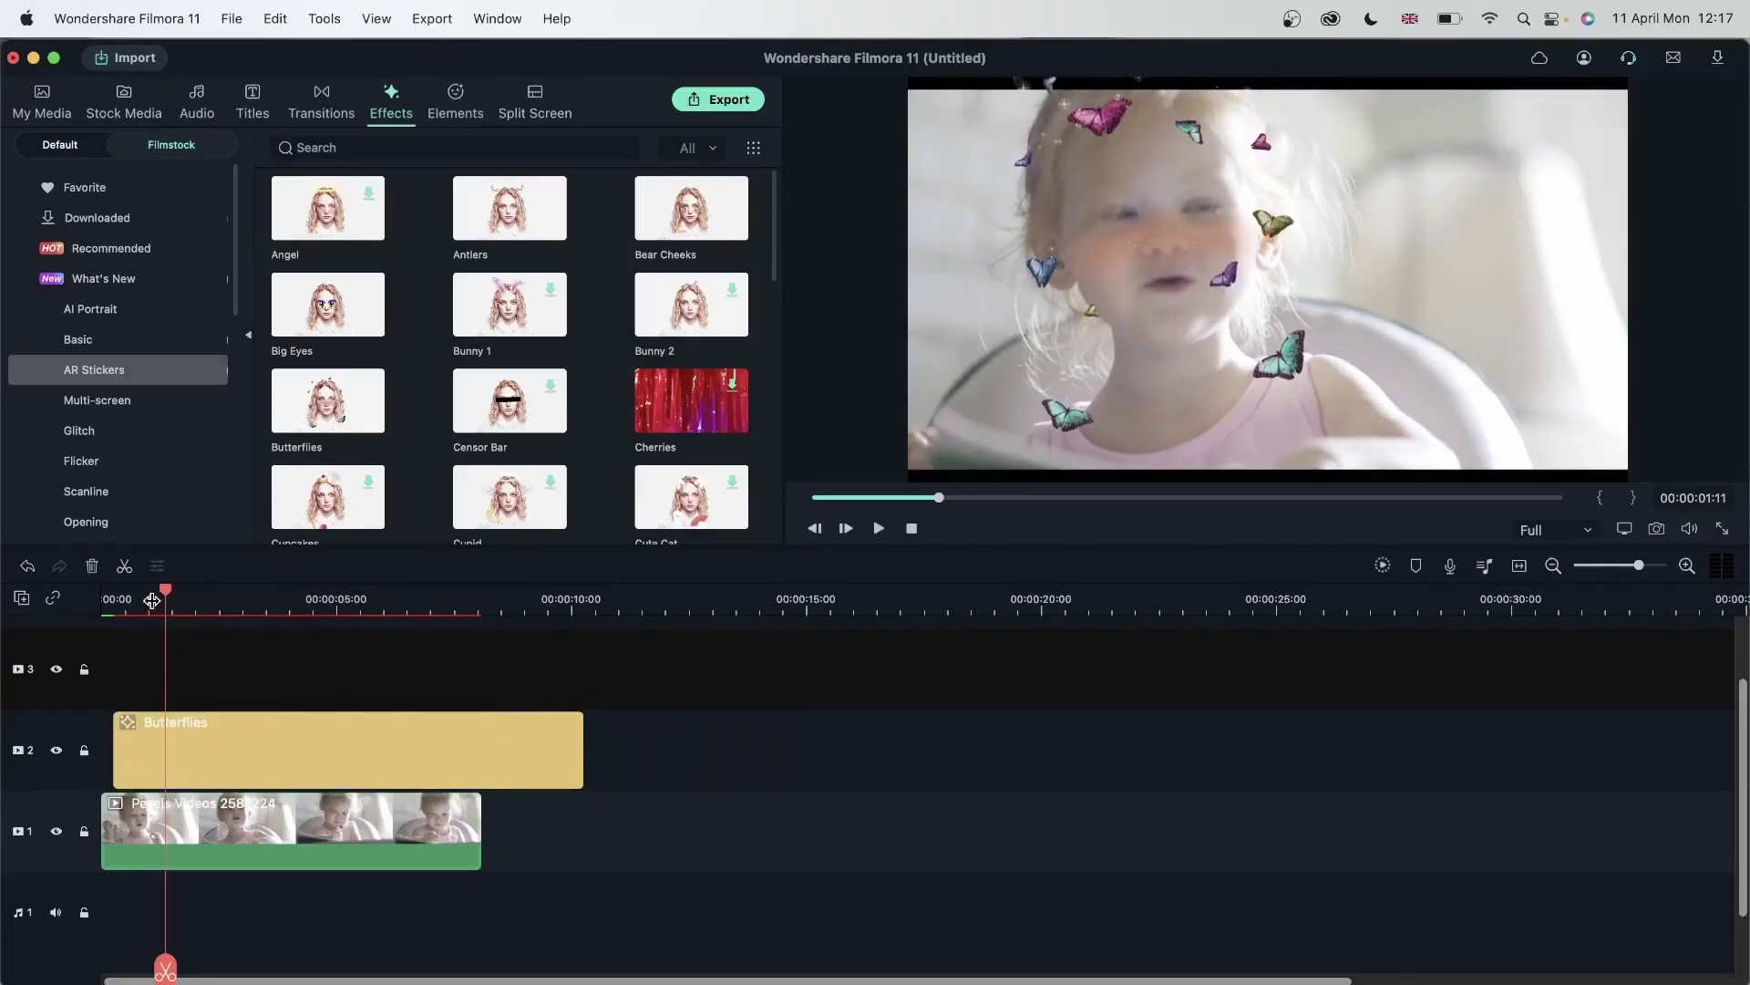
pyautogui.moveTo(169, 594); pyautogui.dragTo(64, 628)
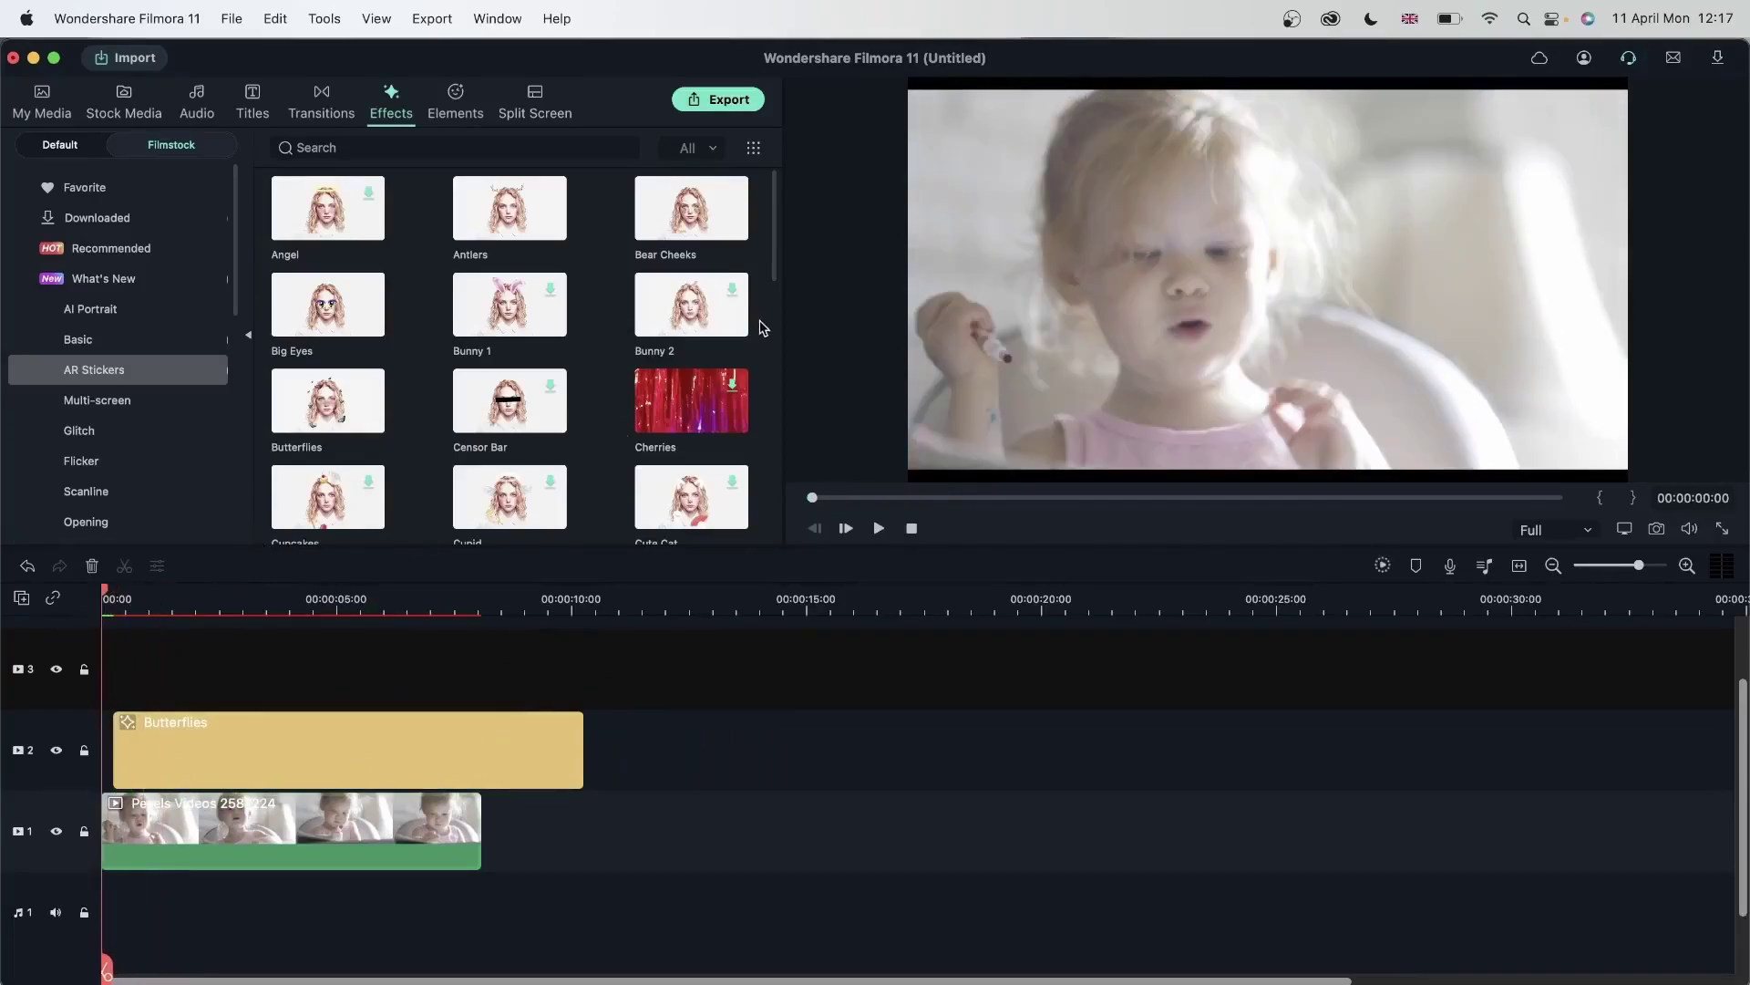
pyautogui.scroll(-5, 755, 338)
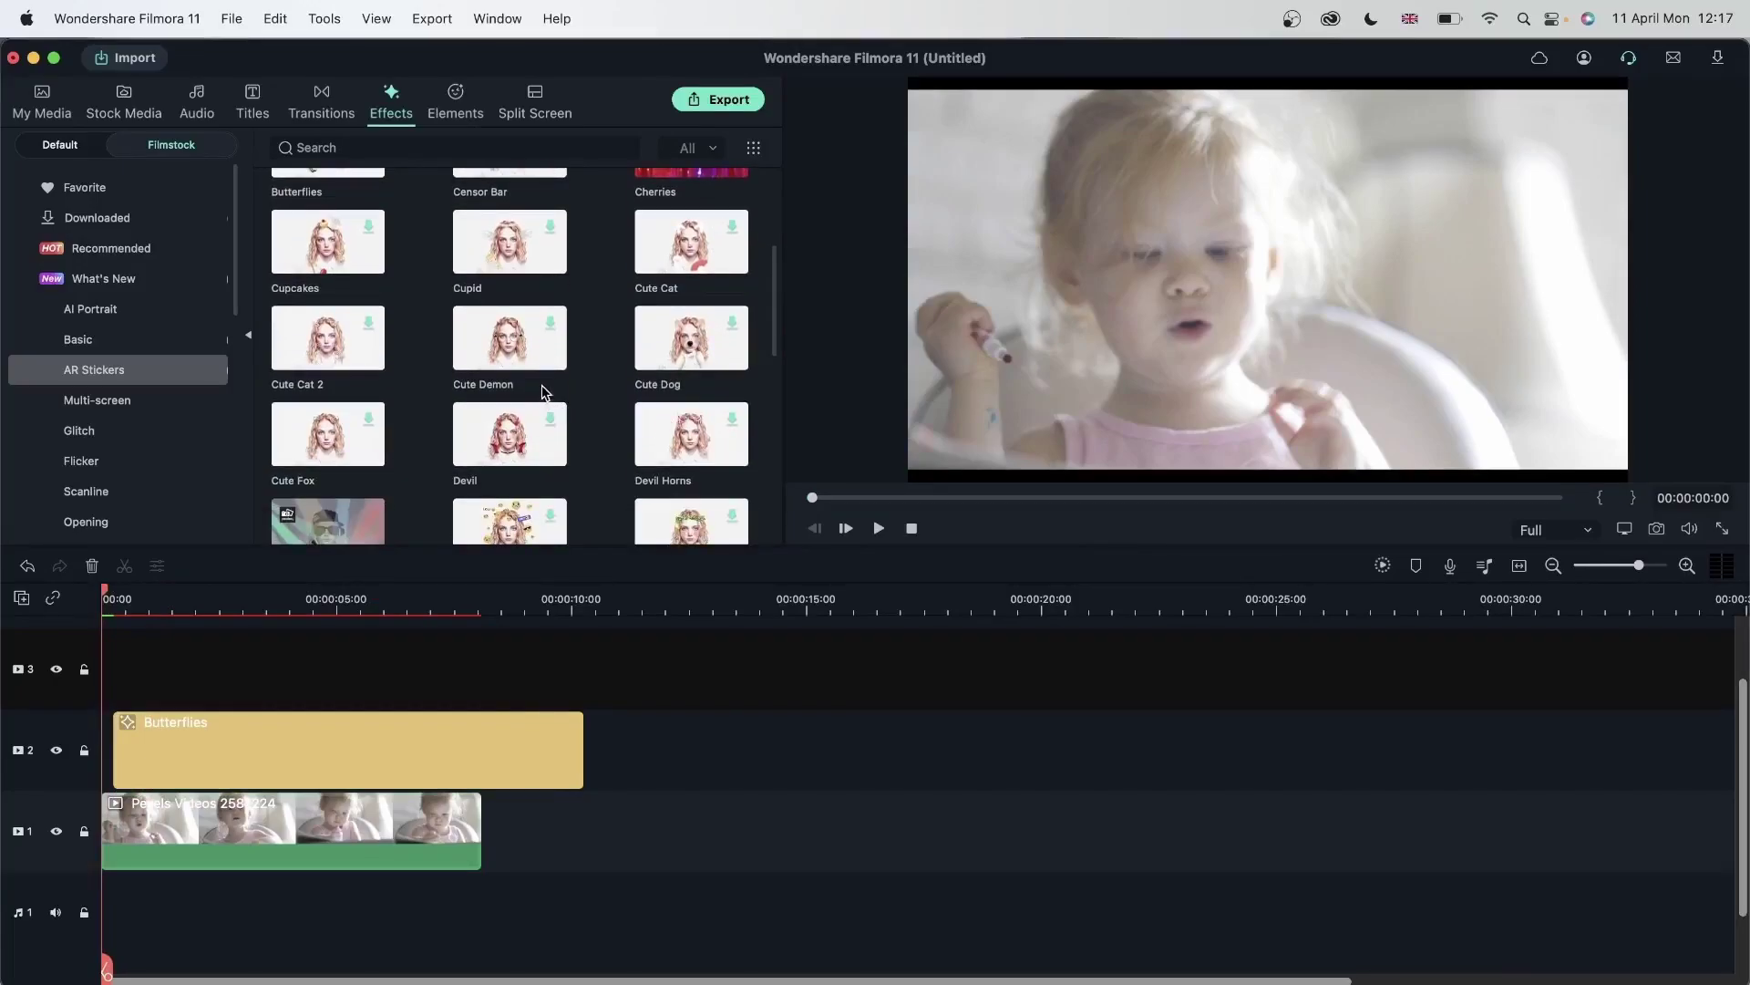
pyautogui.scroll(-2, 399, 453)
pyautogui.moveTo(510, 422); pyautogui.dragTo(228, 659)
# Shorten Butterflies to about four seconds, trim and delay Emojis, then preview the edit
pyautogui.click(469, 731)
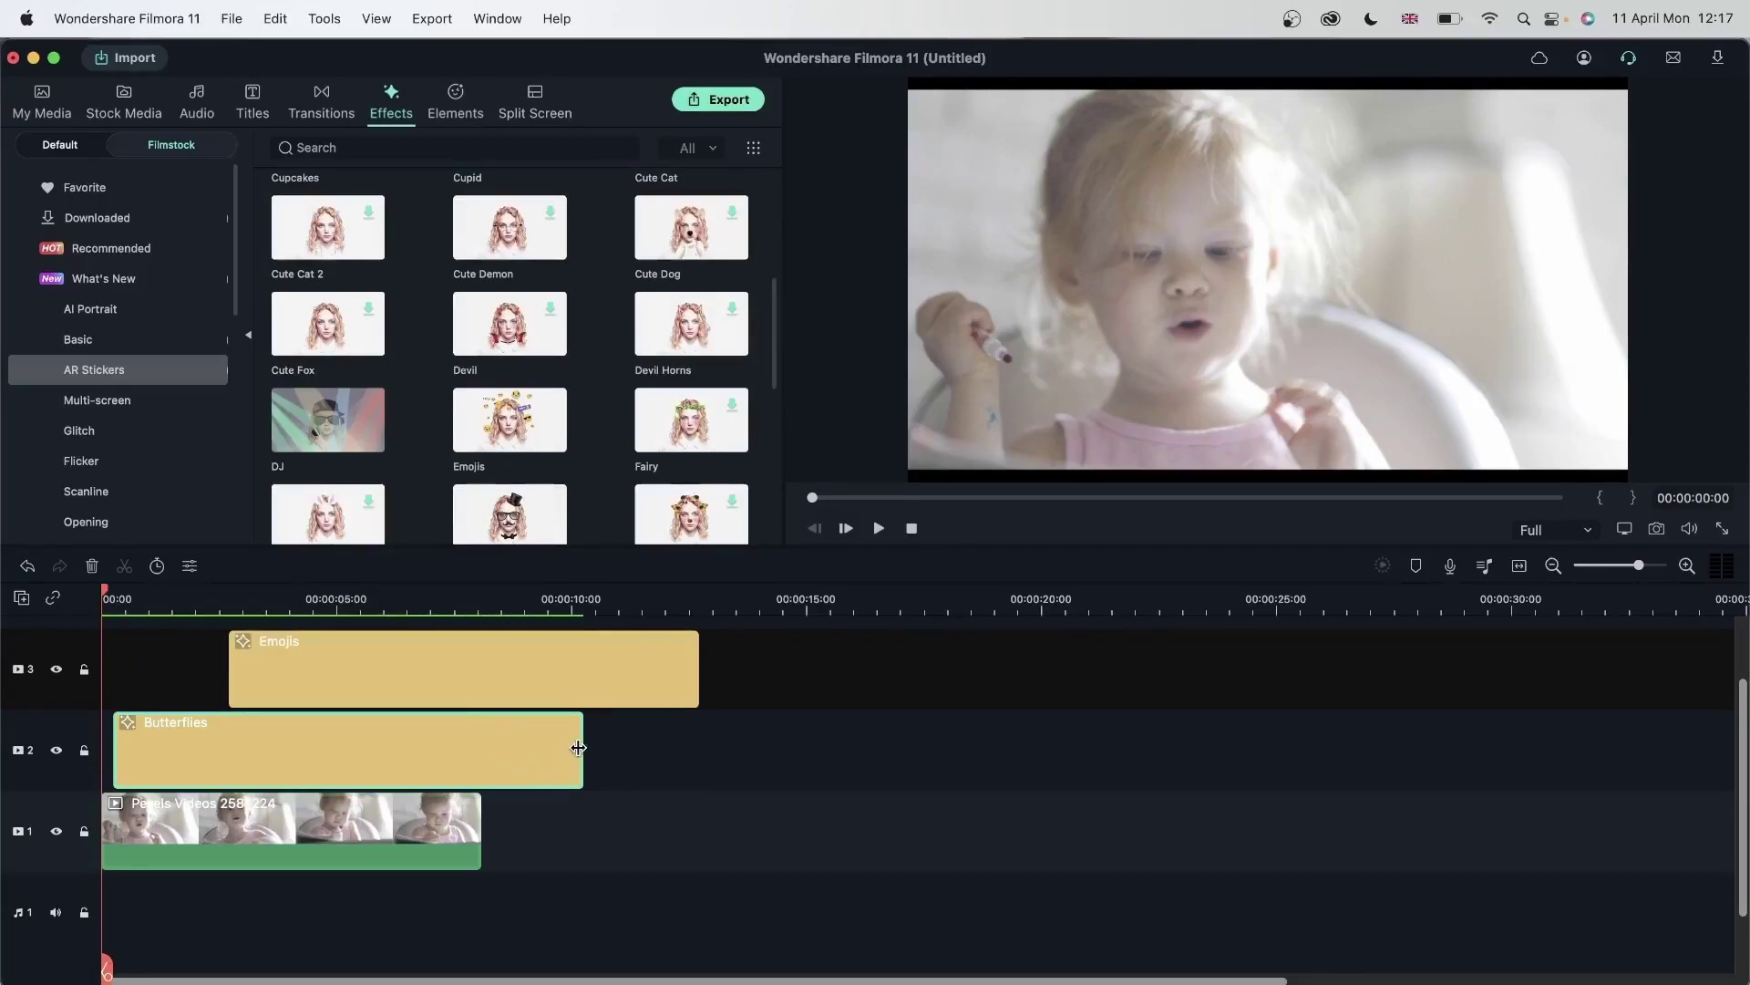
pyautogui.moveTo(581, 755); pyautogui.dragTo(264, 771)
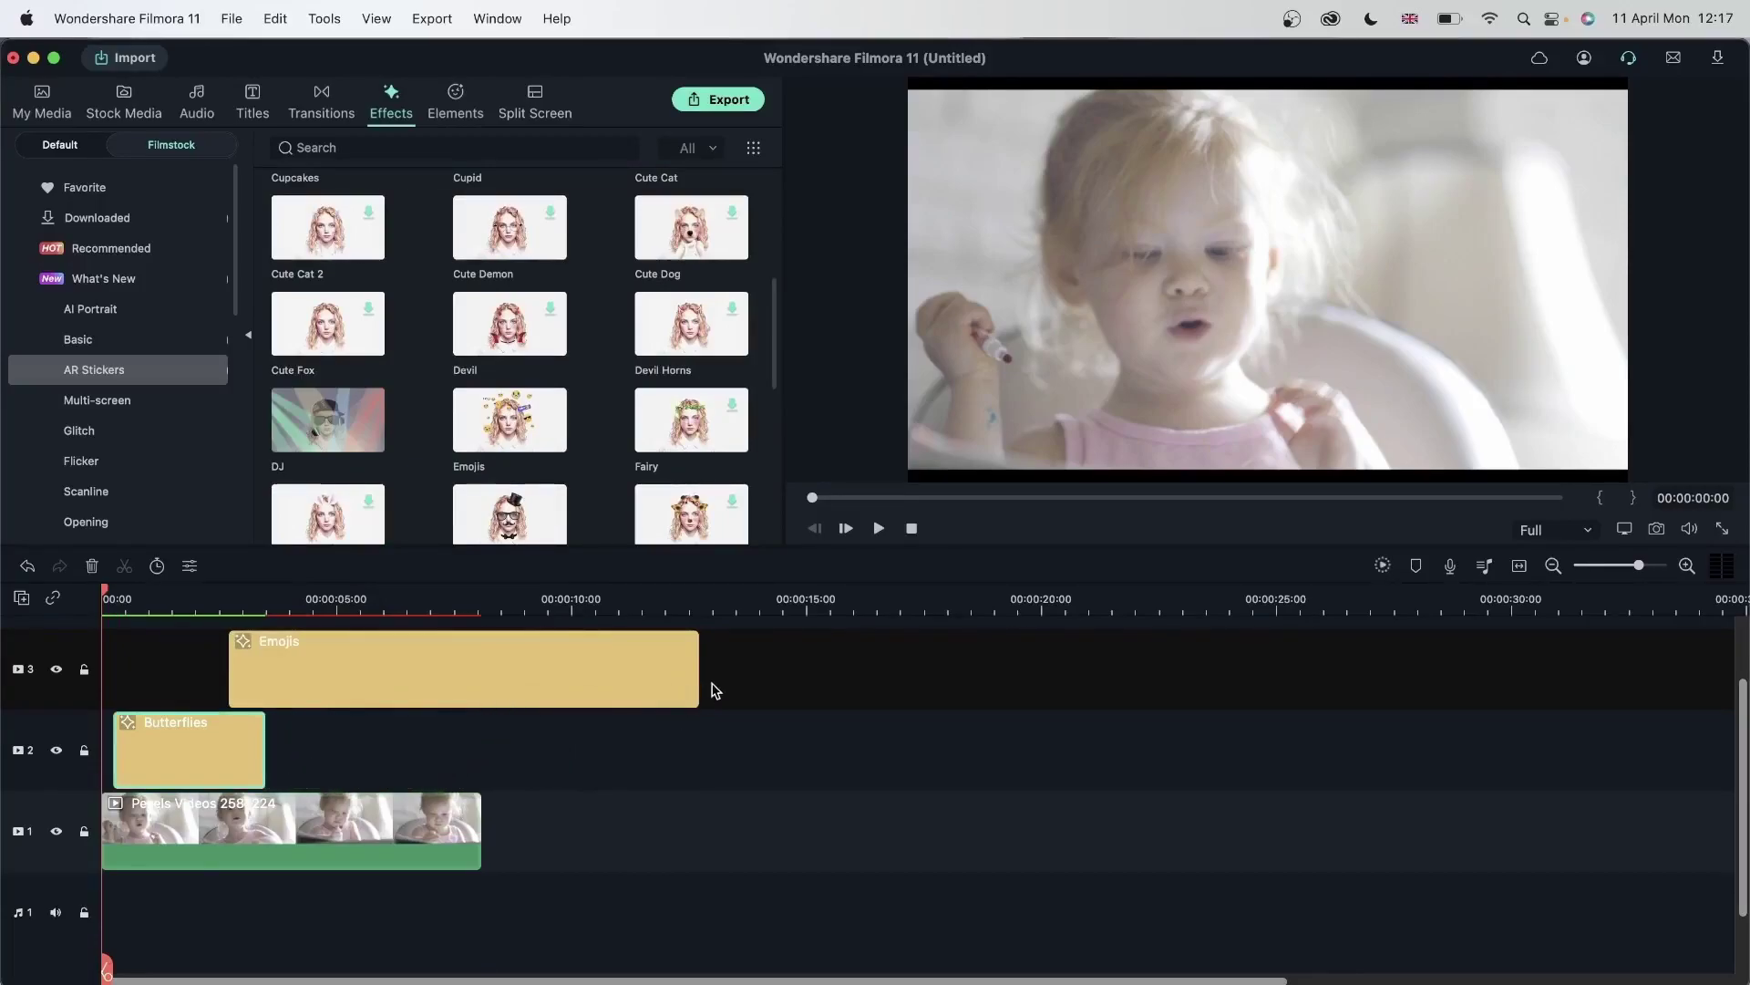
pyautogui.moveTo(698, 668); pyautogui.dragTo(397, 673)
pyautogui.scroll(5, 371, 202)
pyautogui.click(223, 602)
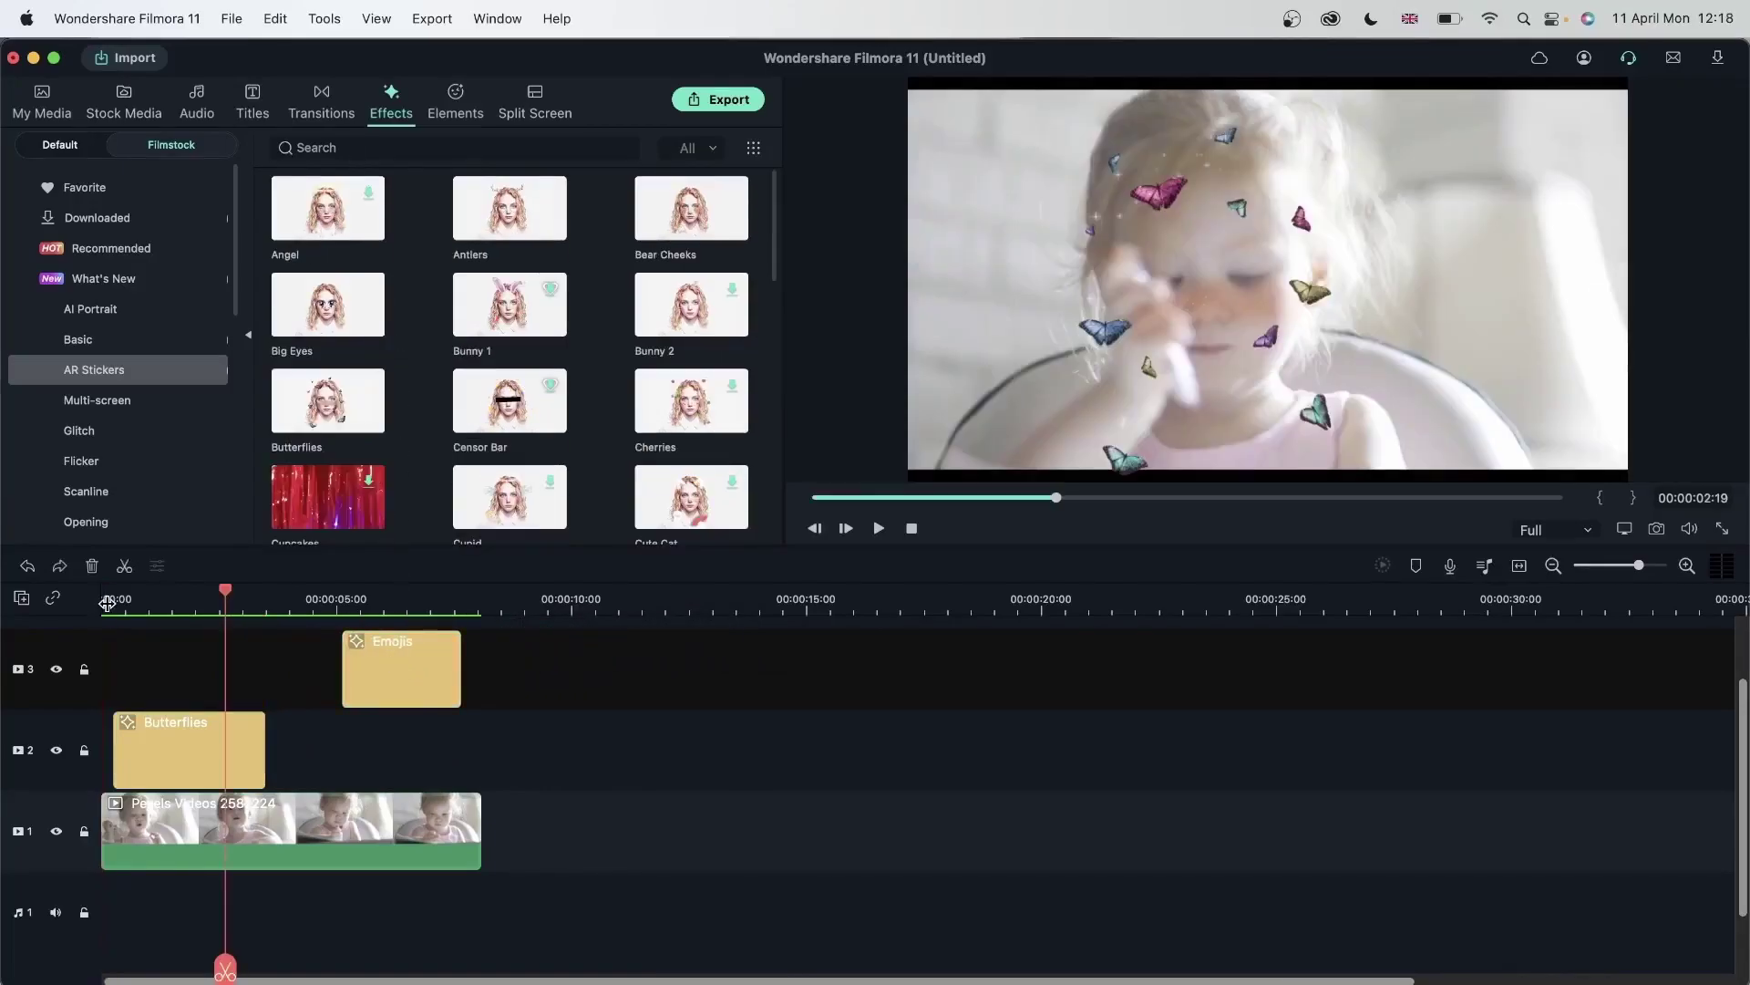
pyautogui.click(108, 609)
pyautogui.press('space')
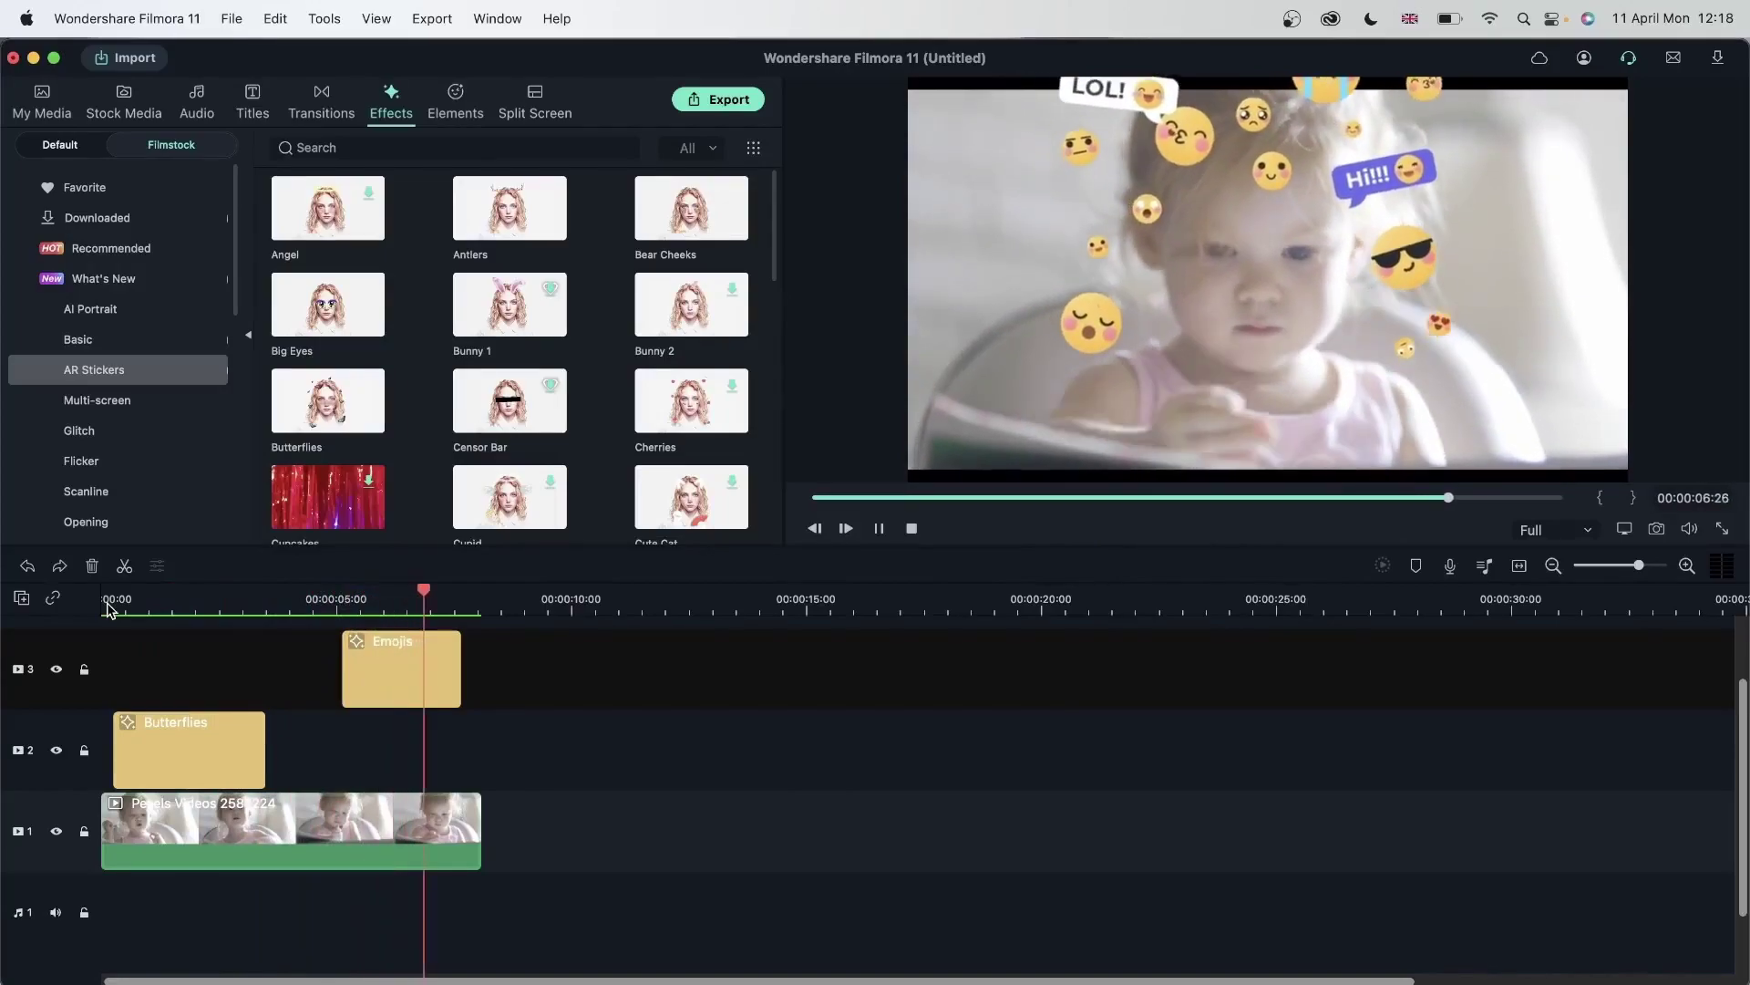
pyautogui.press('space')
pyautogui.press('space')
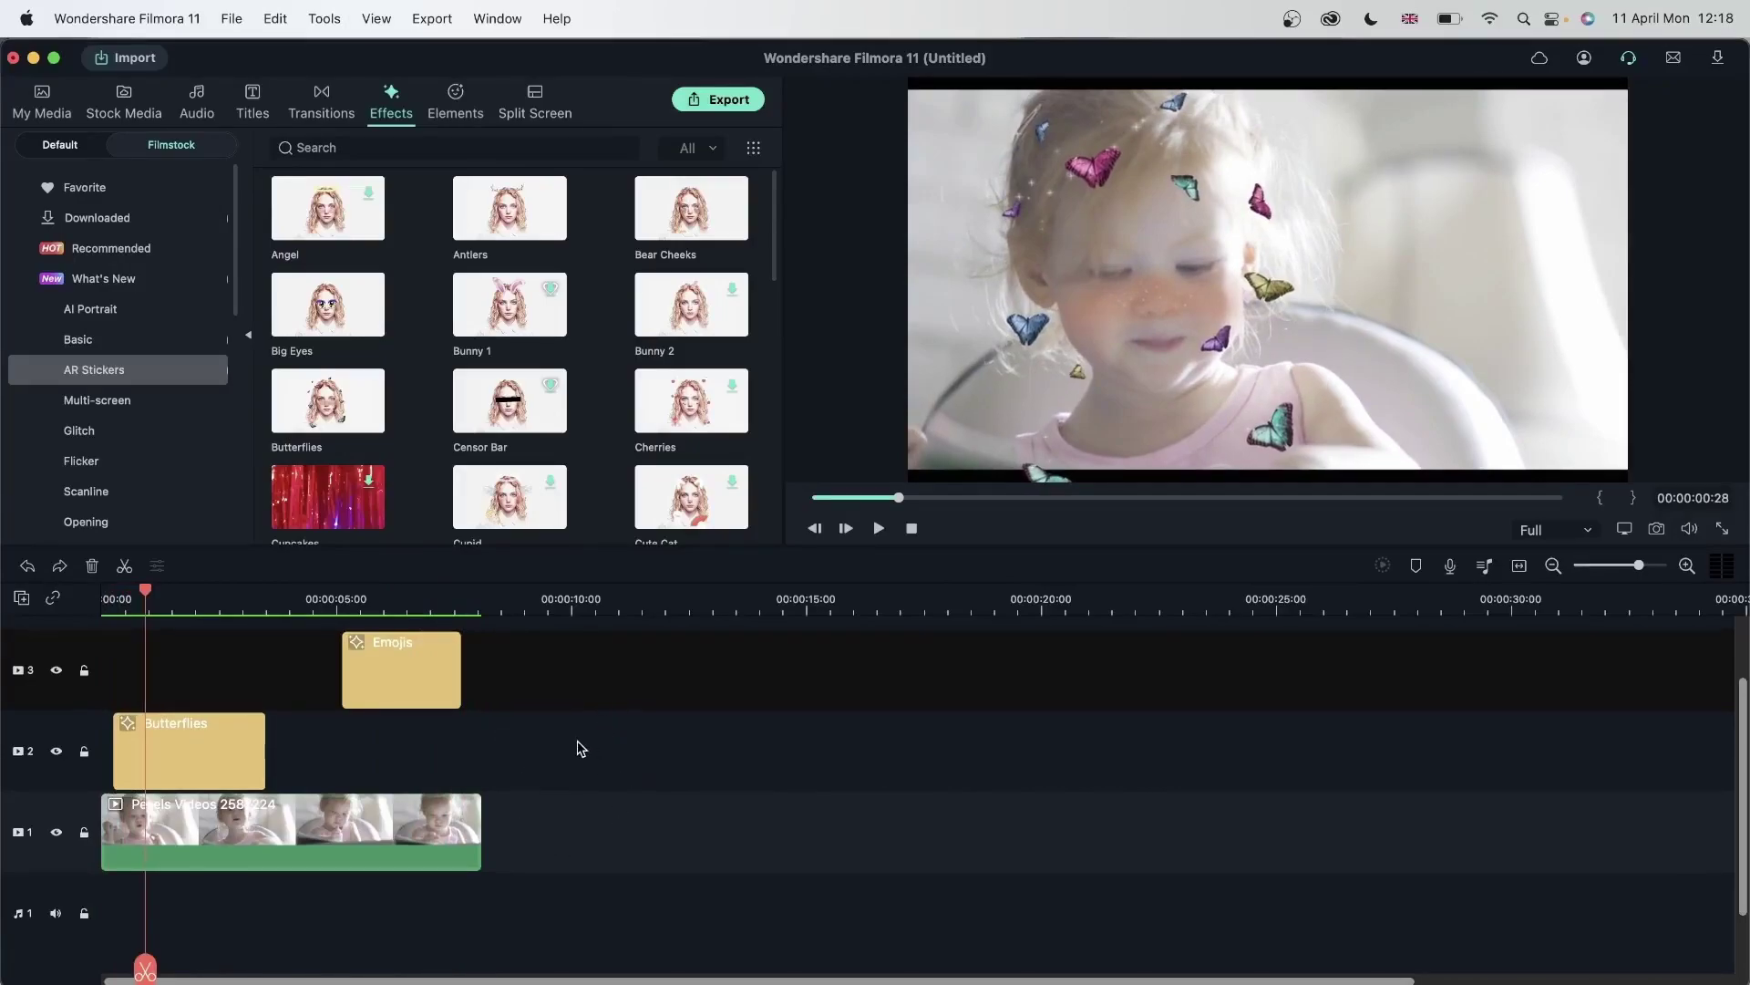
# Move both stickers up one track and place the Black sample colour clip on track 2
pyautogui.scroll(2, 588, 784)
pyautogui.moveTo(598, 823); pyautogui.dragTo(125, 727)
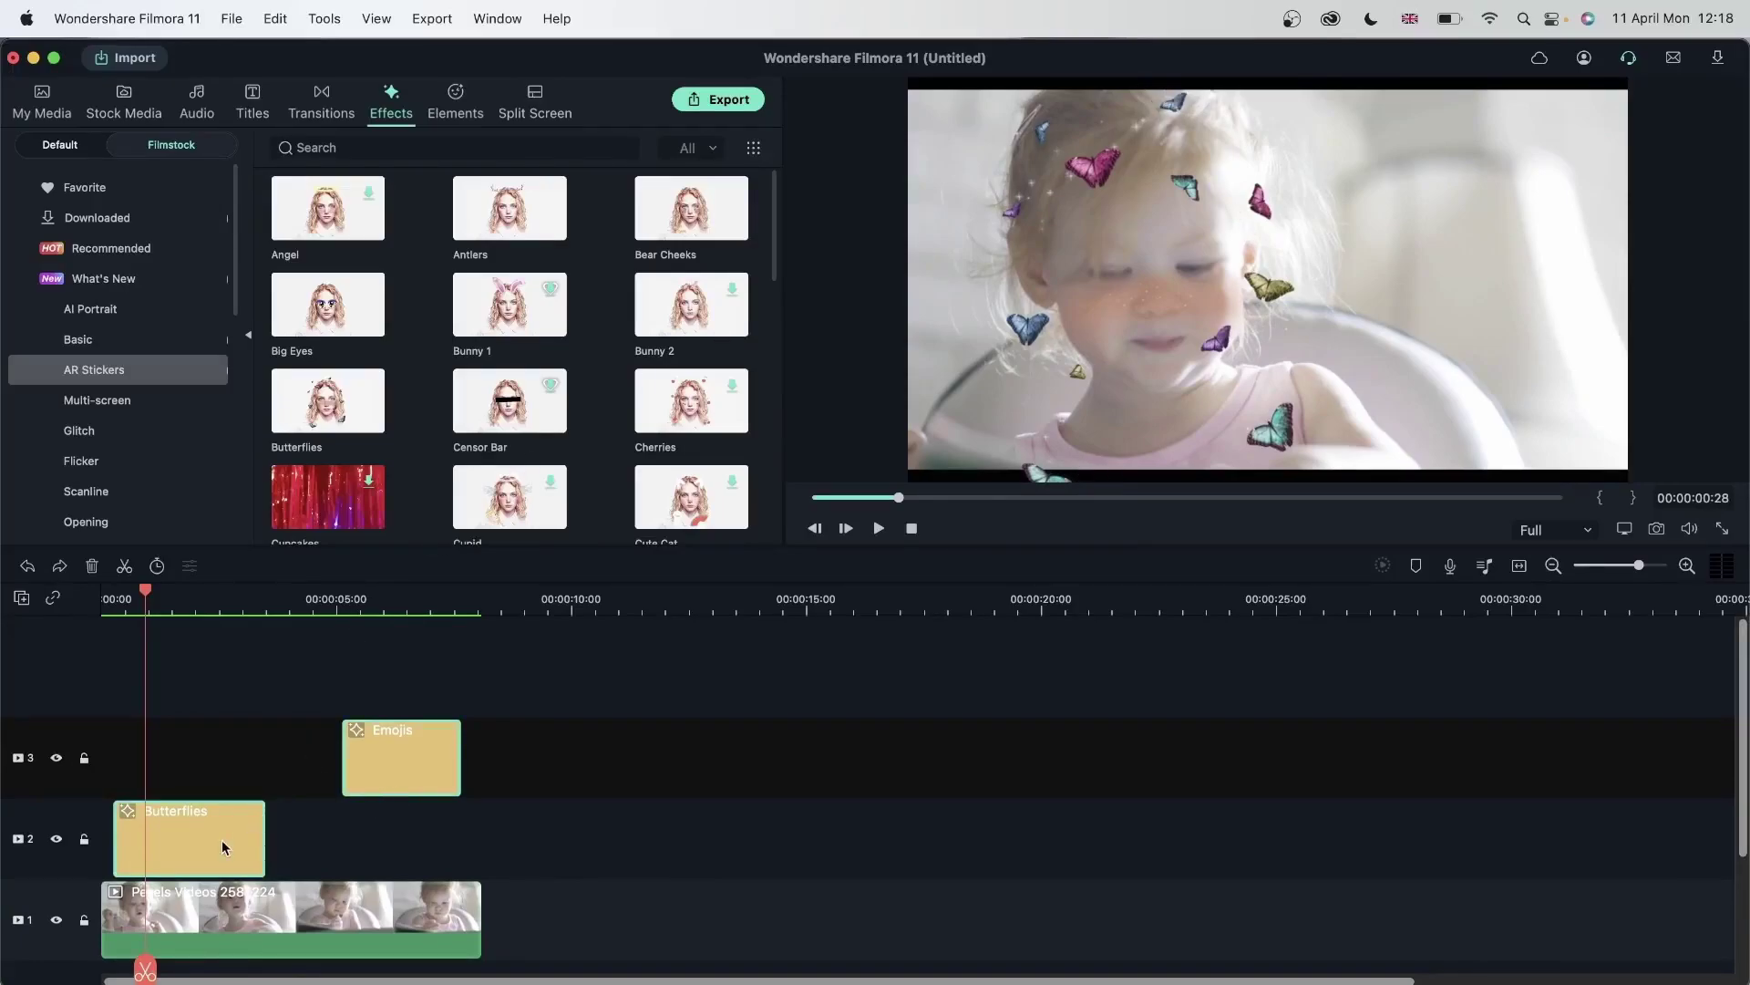
pyautogui.moveTo(217, 852); pyautogui.dragTo(224, 786)
pyautogui.click(41, 102)
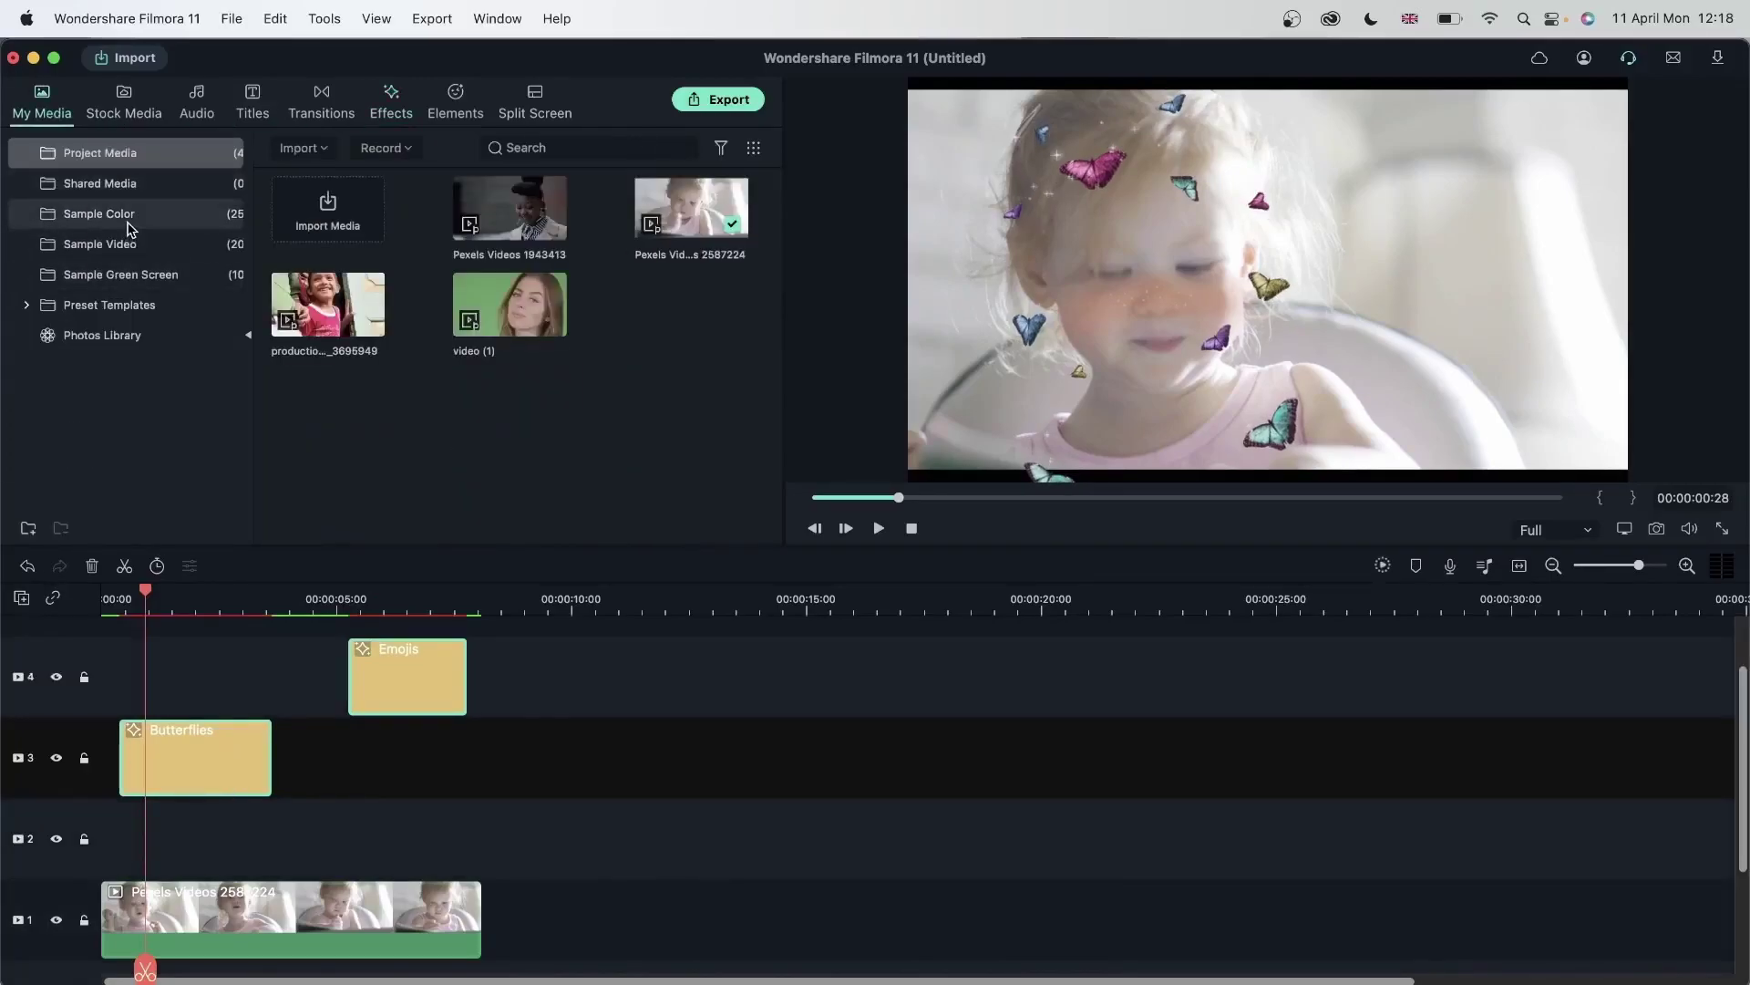
pyautogui.click(133, 216)
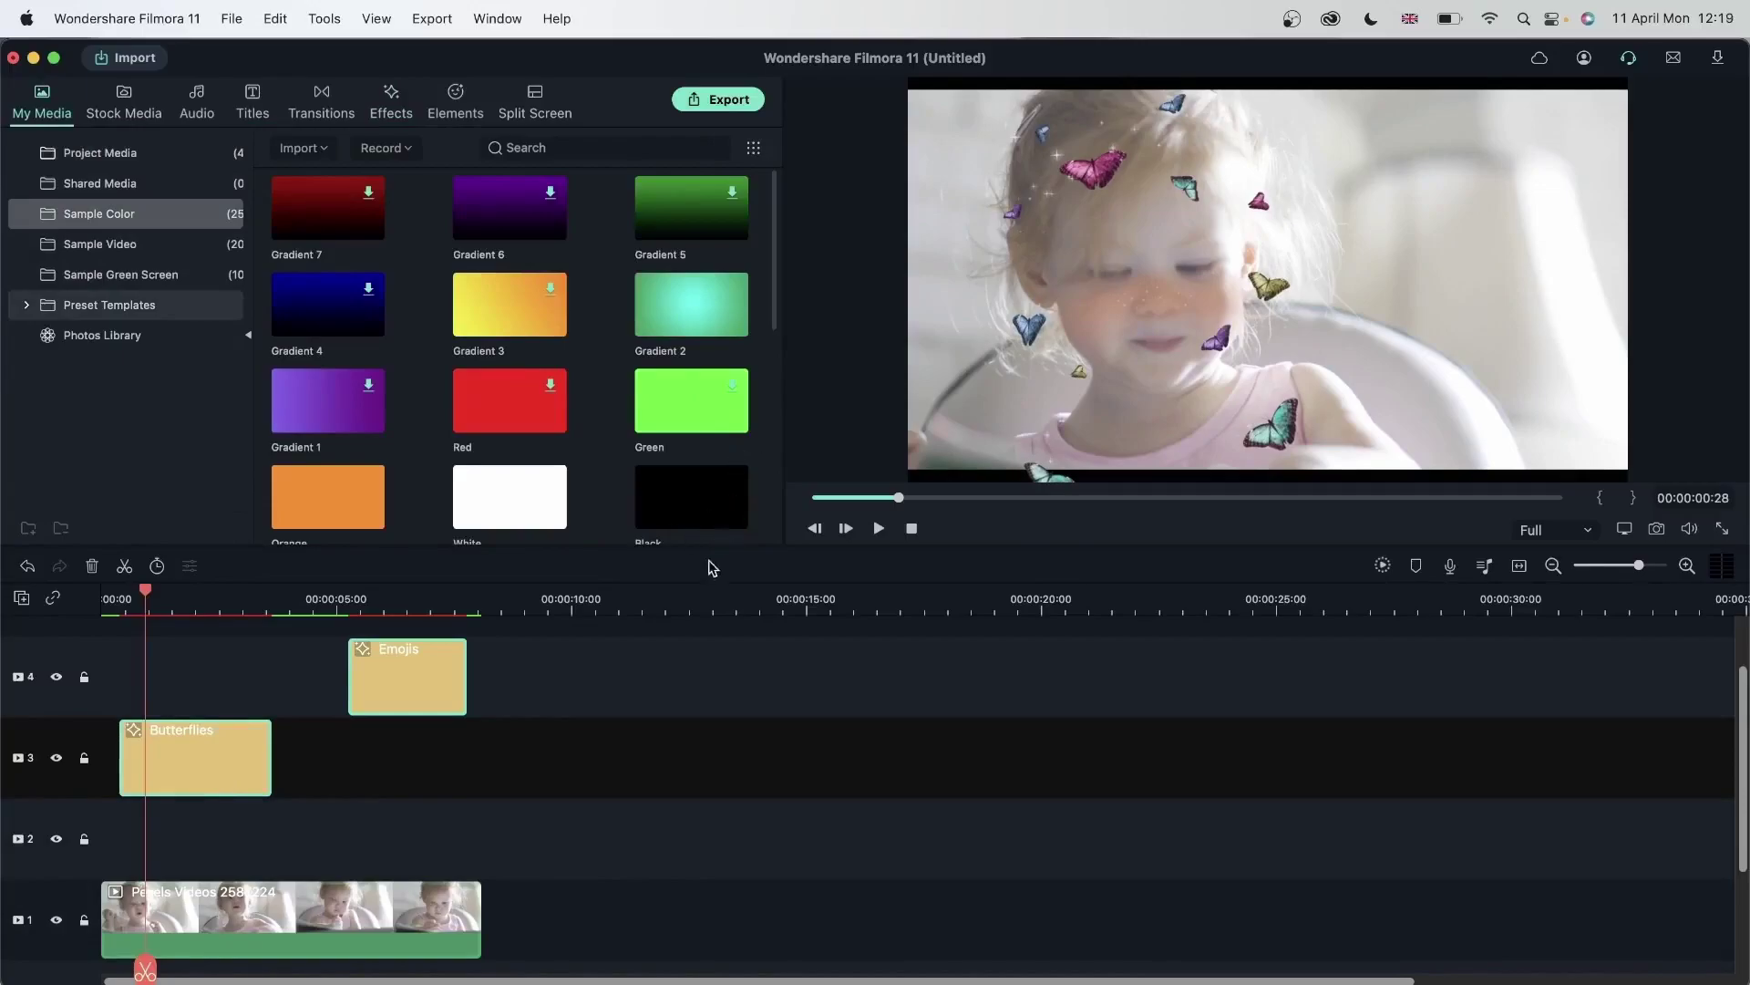
pyautogui.moveTo(684, 503); pyautogui.dragTo(136, 856)
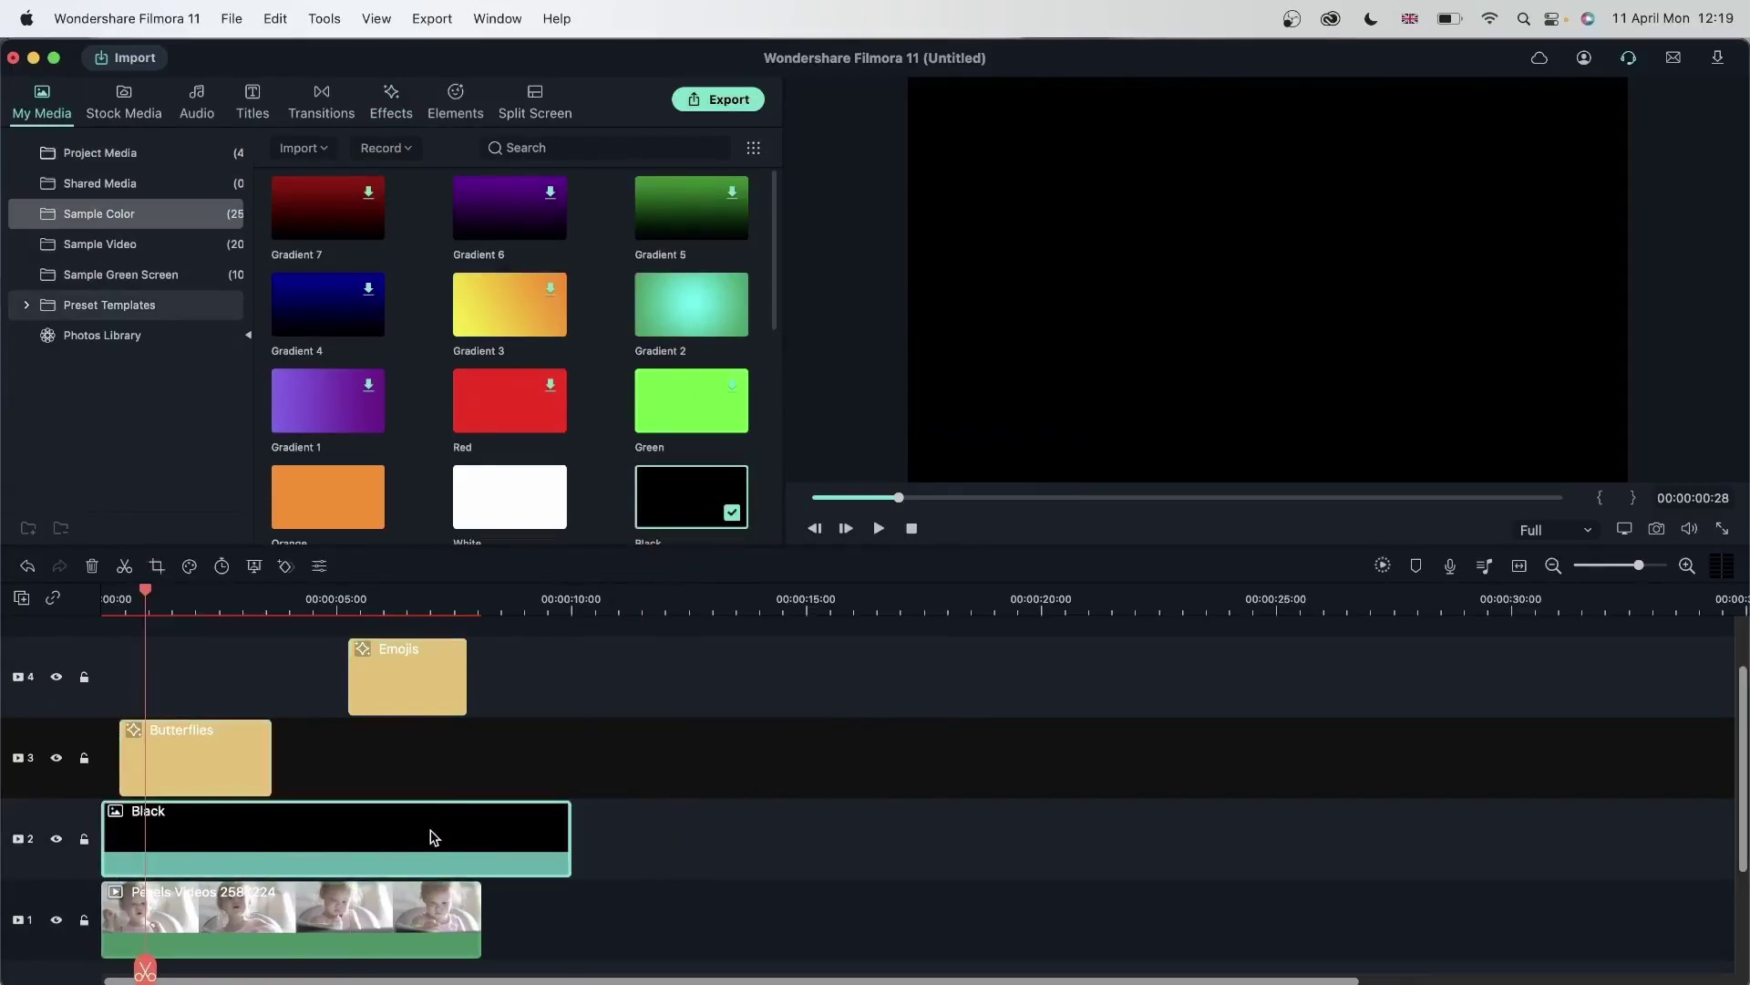
# Give the Black clip an inverted Rectangle mask stretched to the full preview width
pyautogui.doubleClick(433, 837)
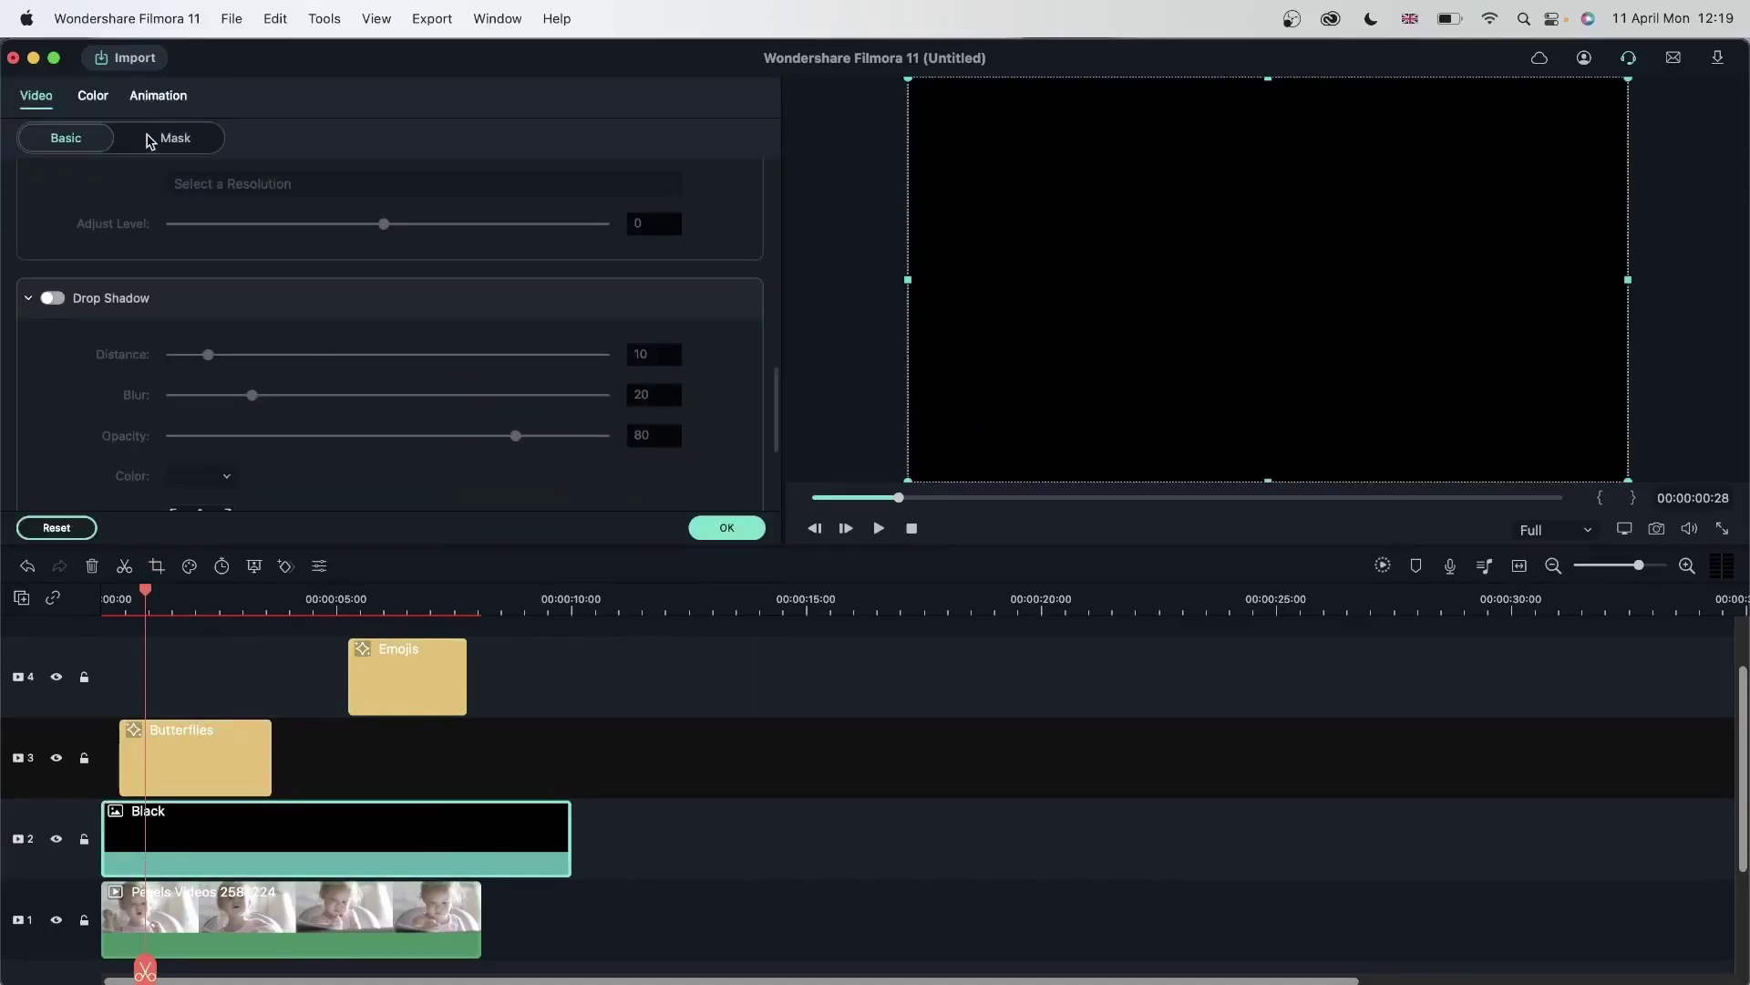
pyautogui.click(149, 139)
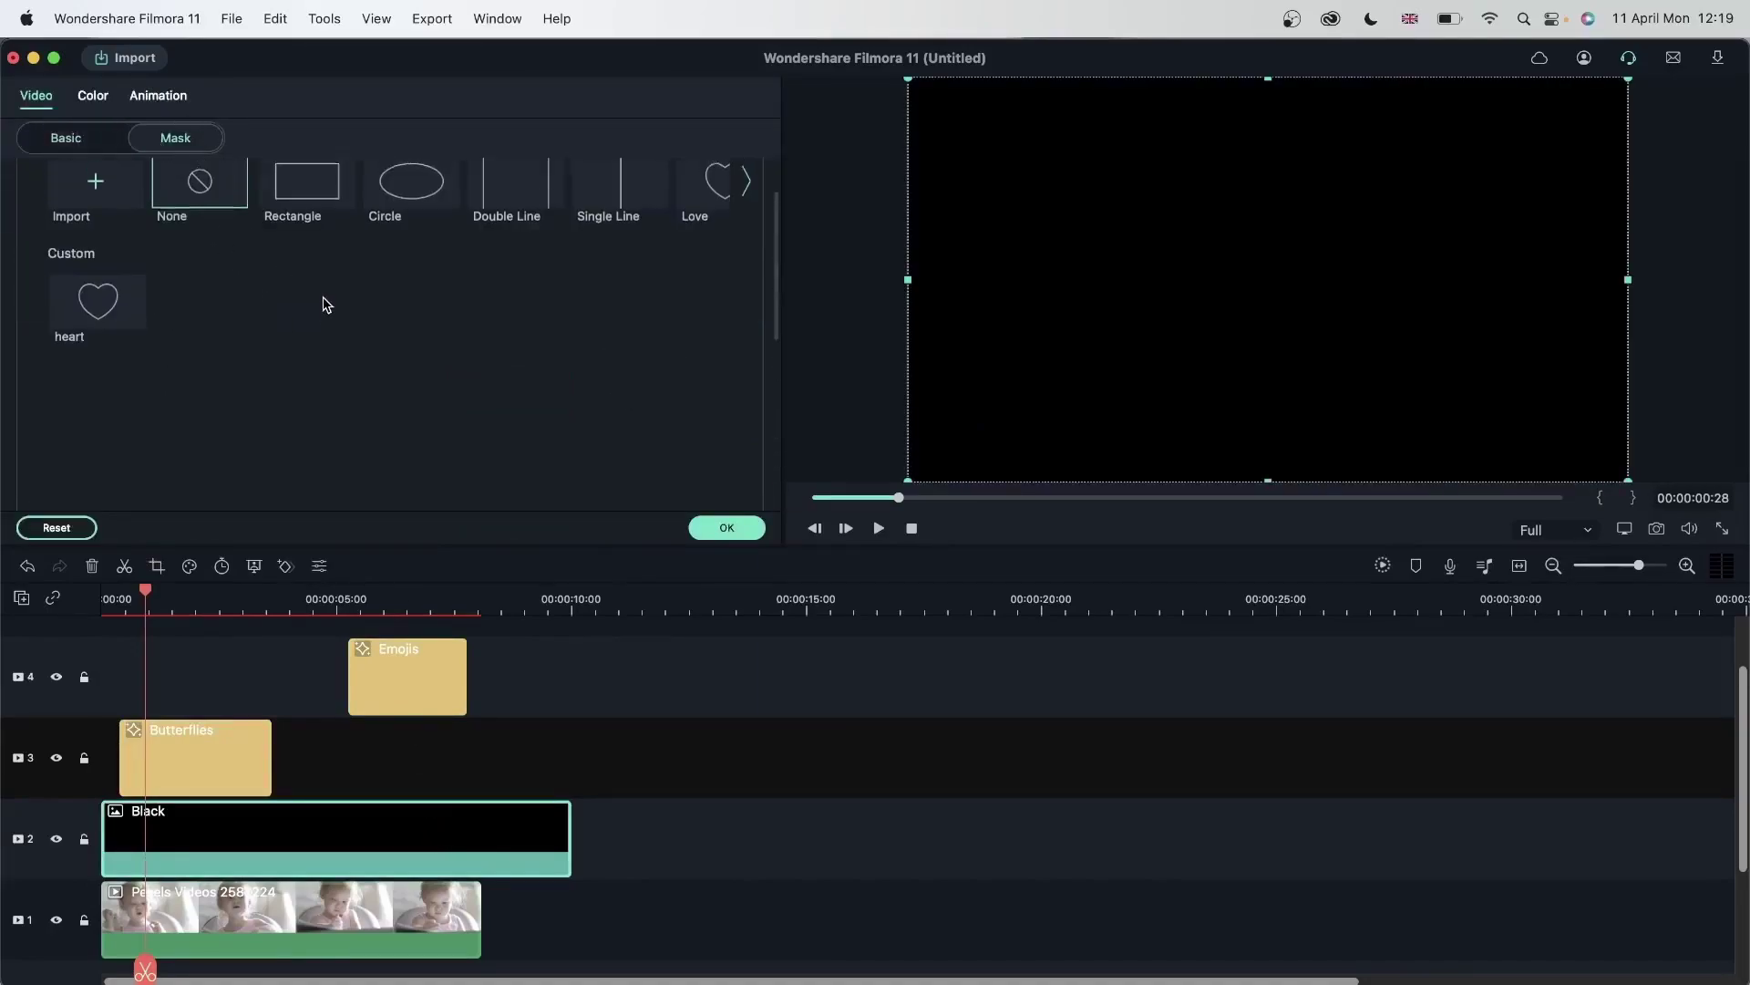
pyautogui.click(318, 262)
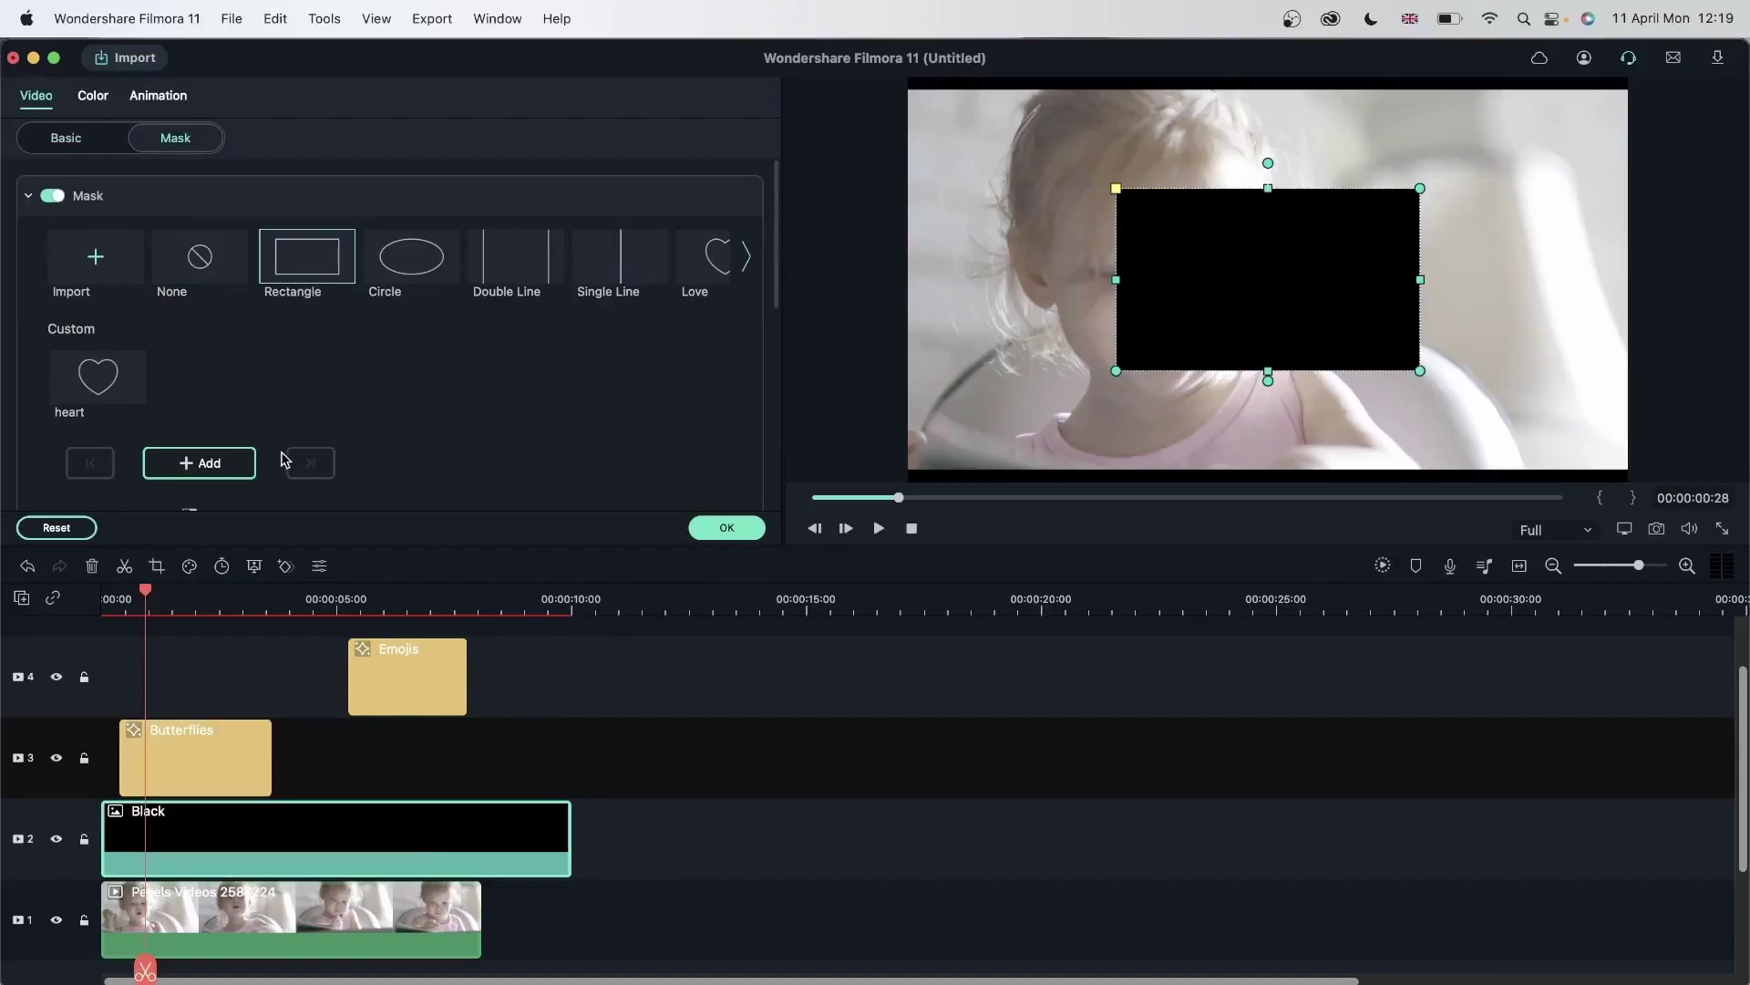
pyautogui.scroll(-5, 284, 458)
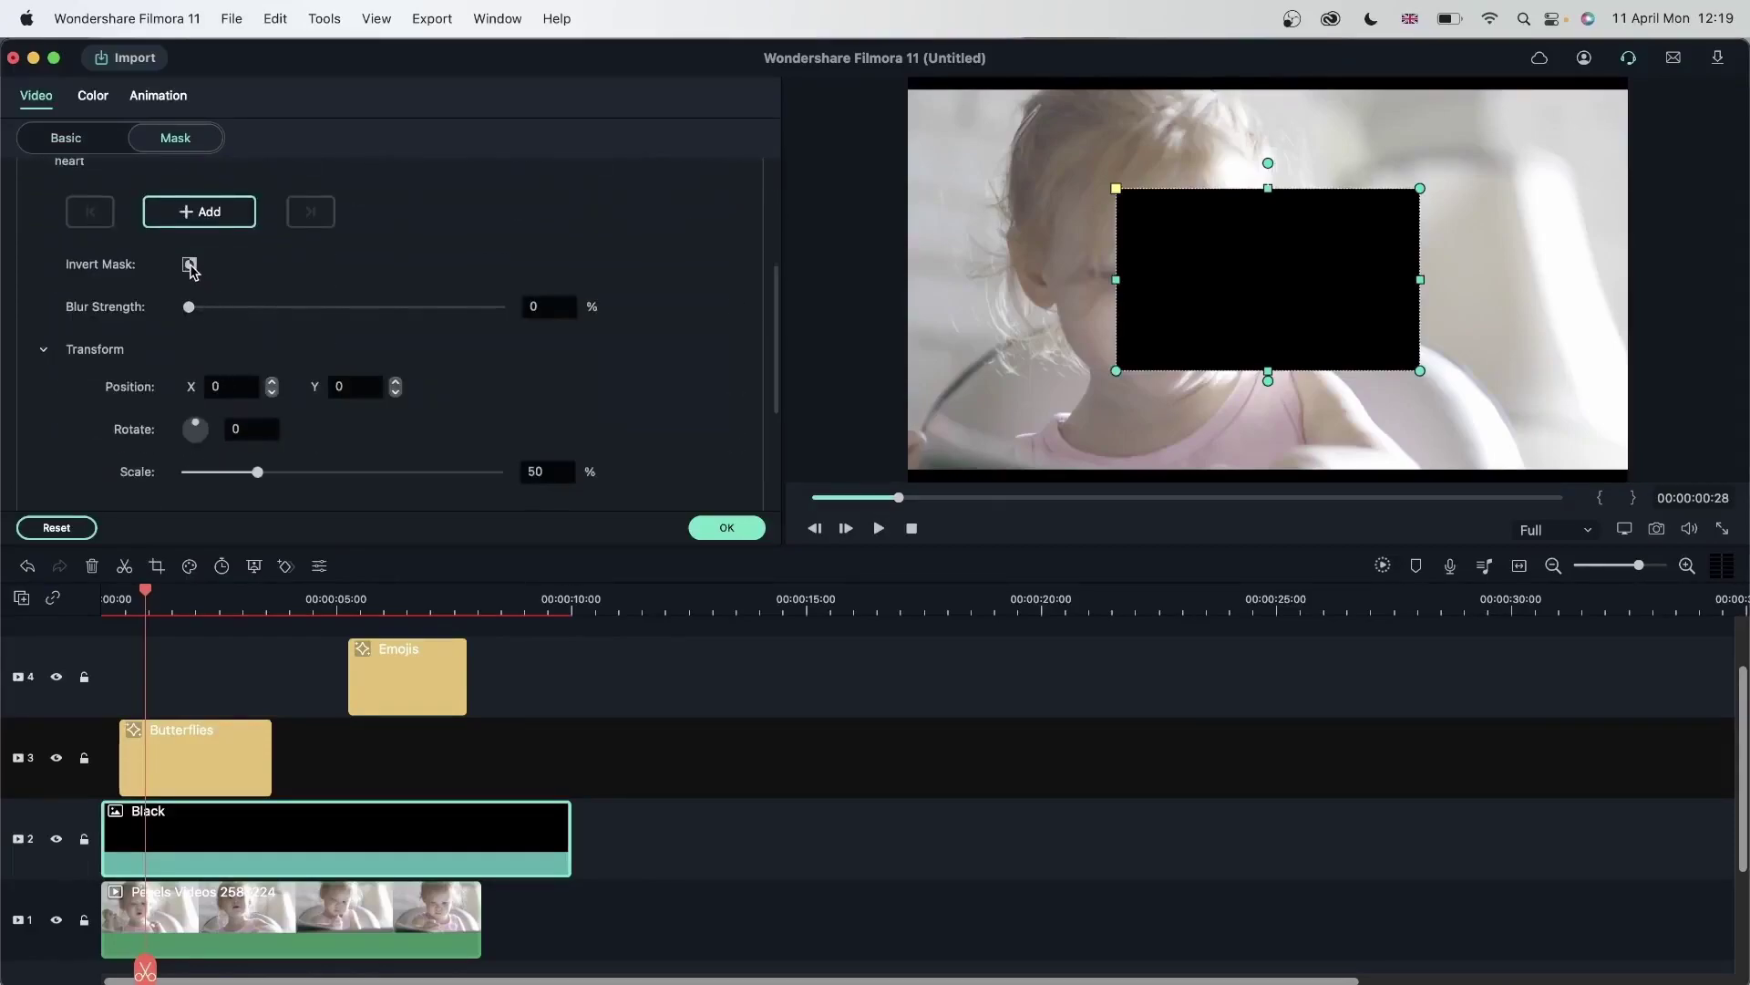
pyautogui.click(189, 264)
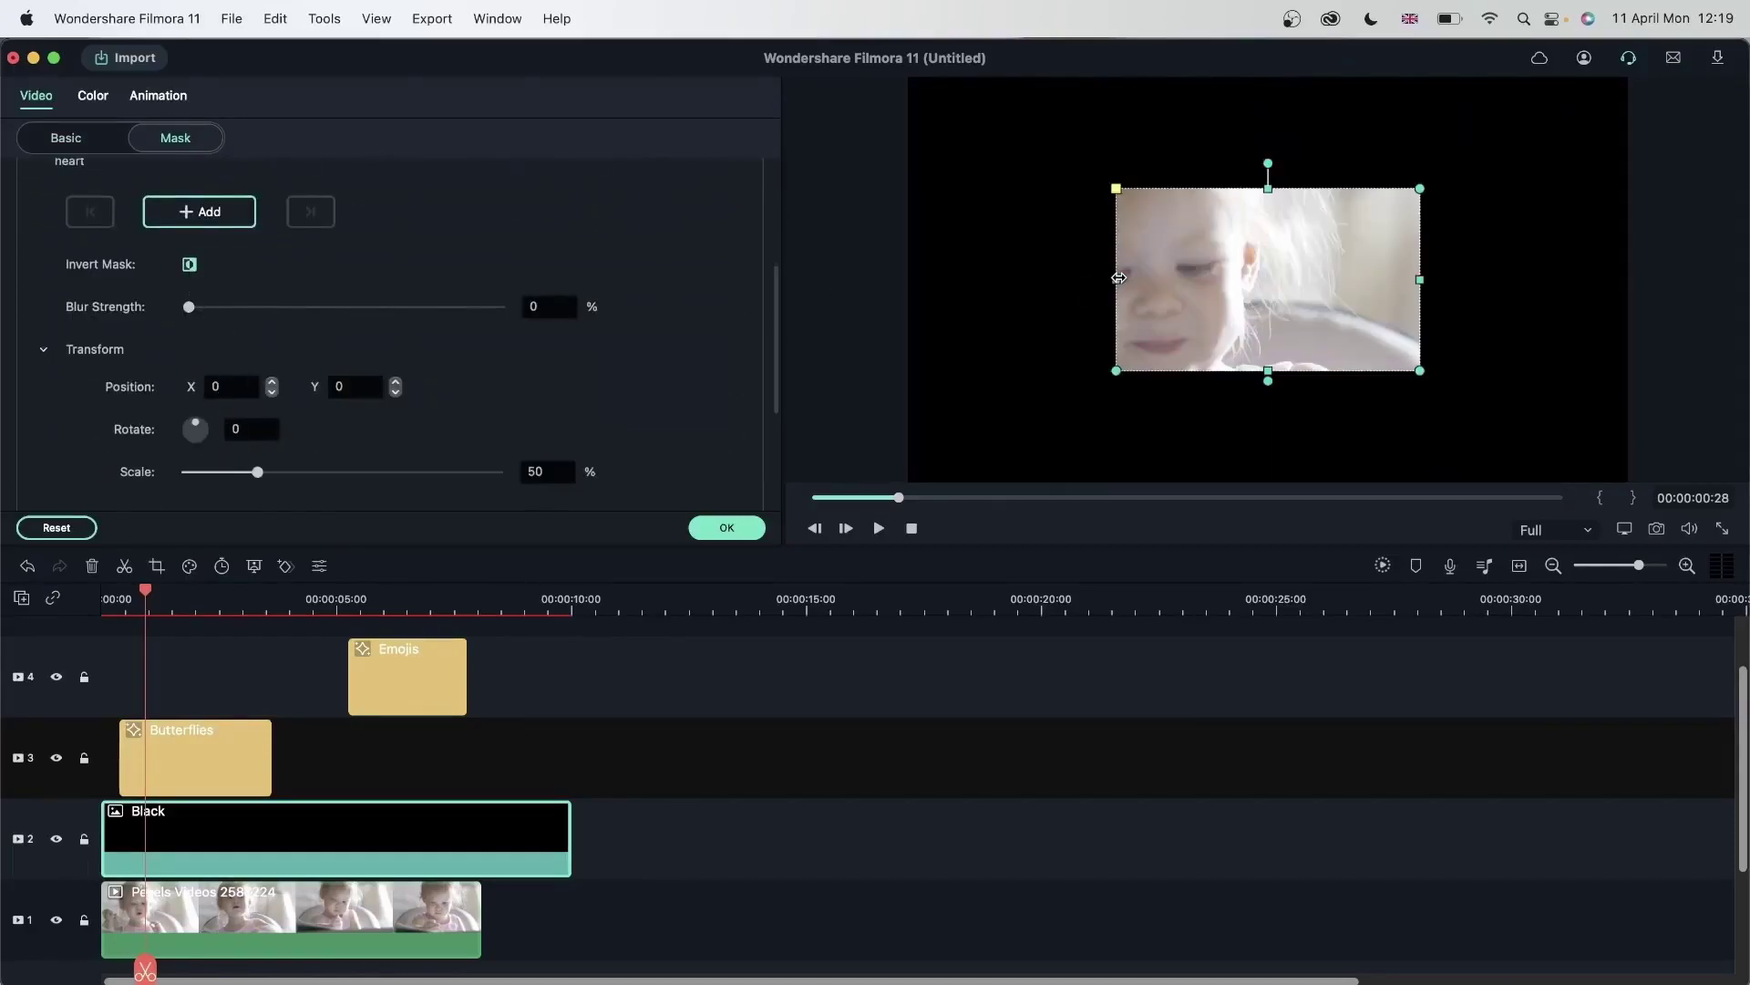
pyautogui.moveTo(1118, 278); pyautogui.dragTo(896, 291)
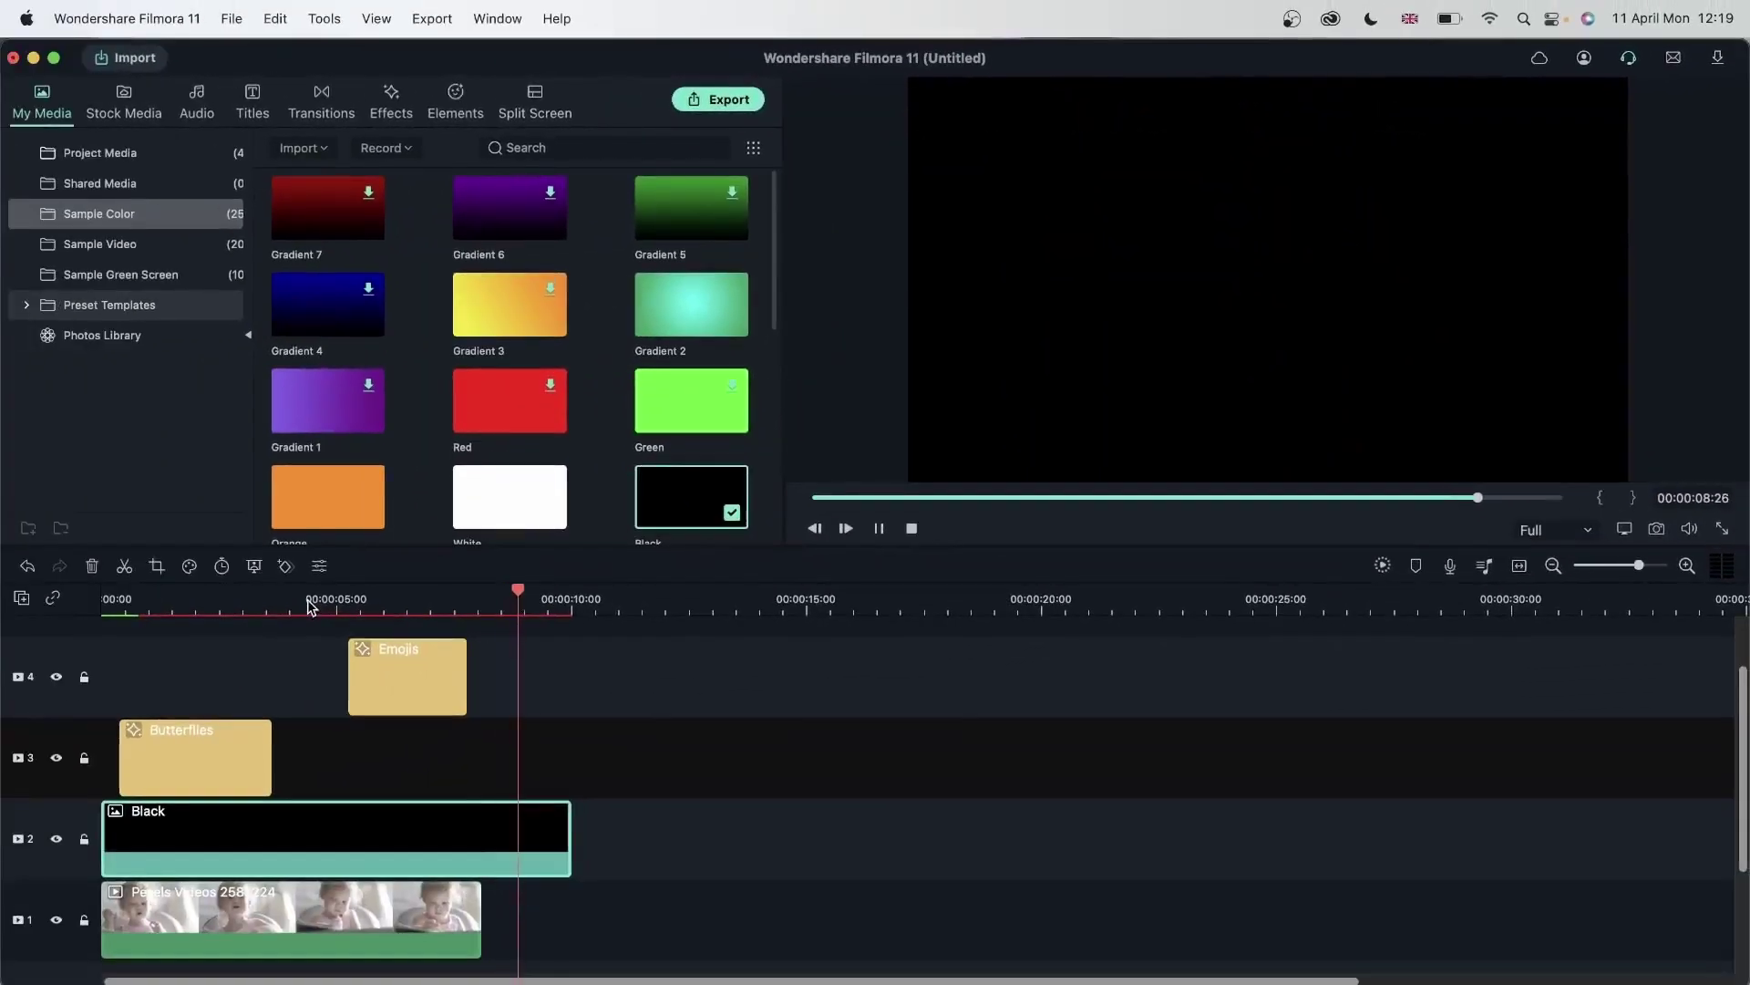
pyautogui.press('space')
# Delete the Emojis and Butterflies stickers and trim the Black clip to the video's length
pyautogui.moveTo(717, 786); pyautogui.dragTo(100, 645)
pyautogui.click(91, 565)
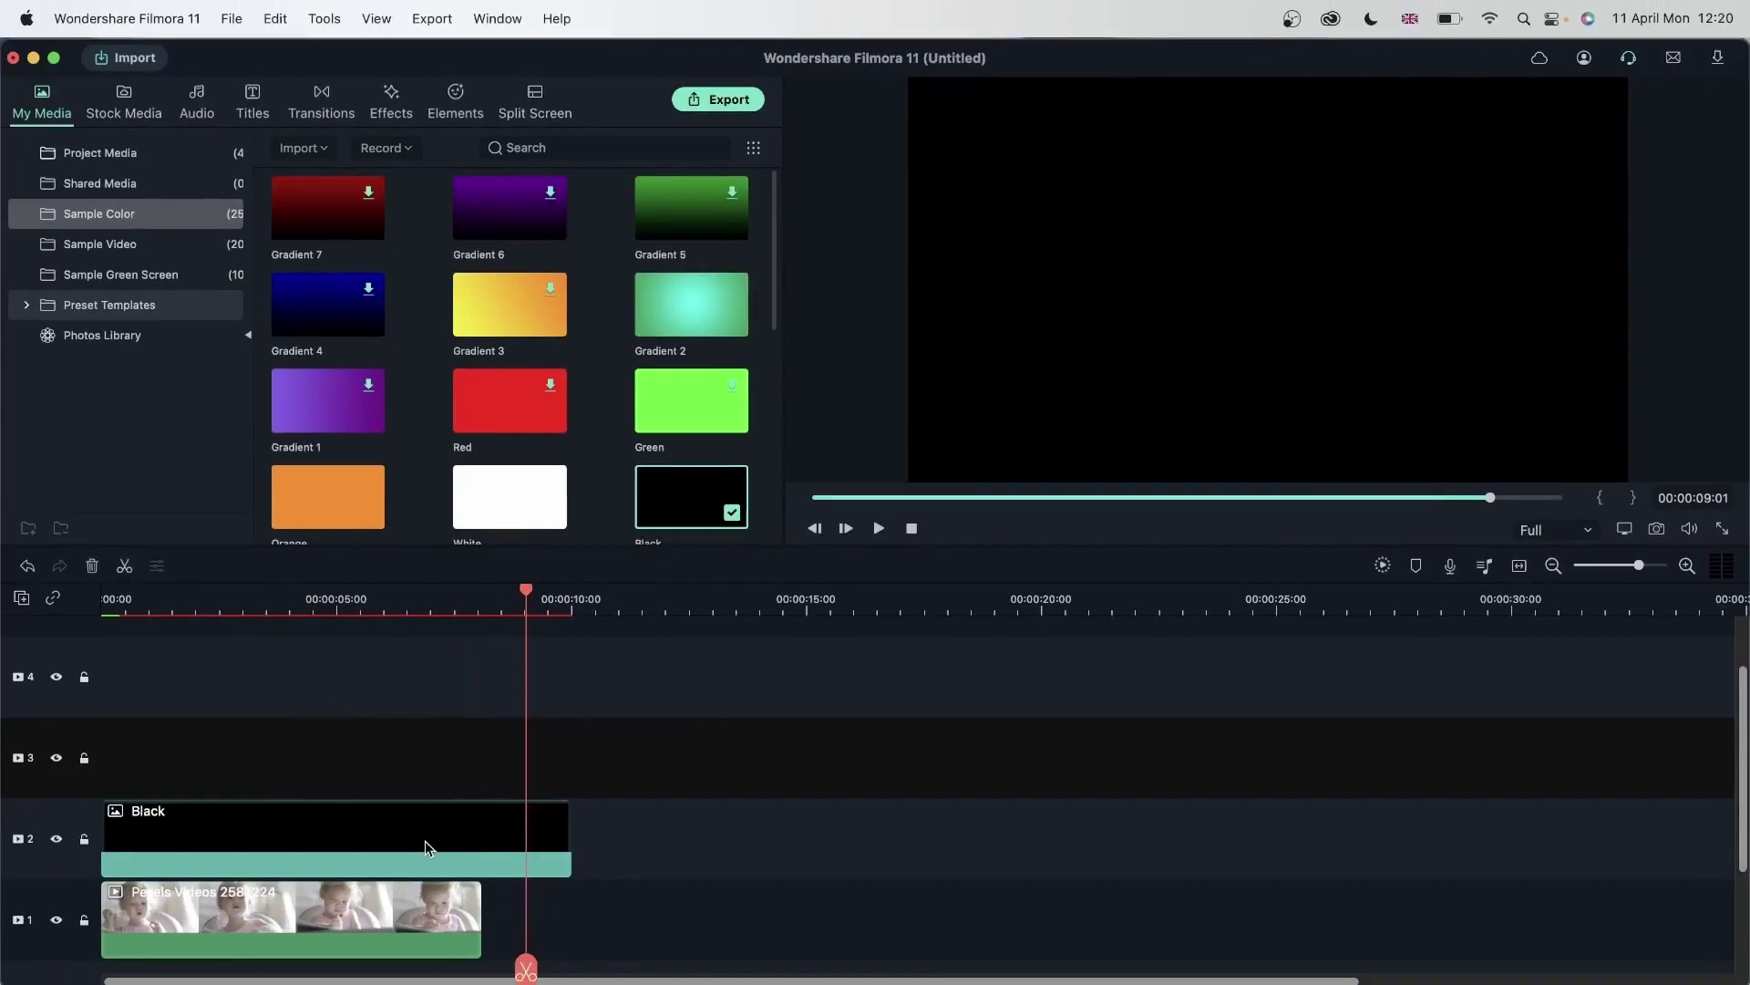
pyautogui.moveTo(570, 839); pyautogui.dragTo(481, 838)
pyautogui.click(226, 597)
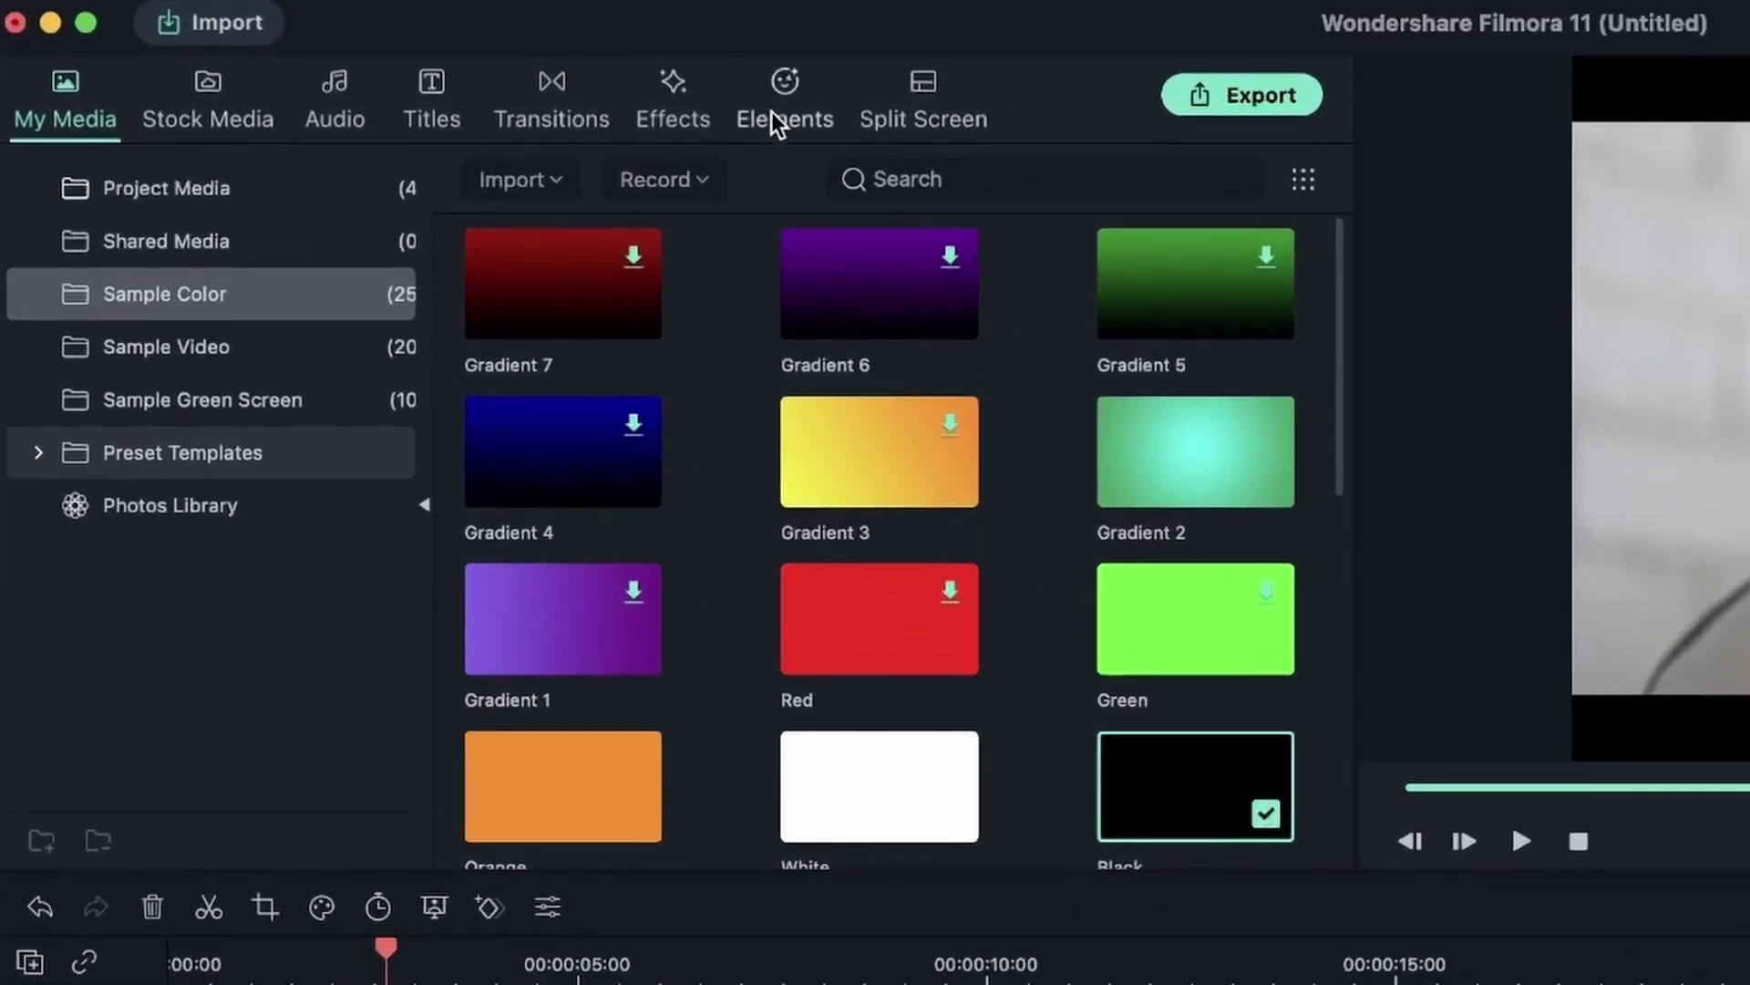
# Add the Cut banana AR element from Elements > Default > AR to track 3
pyautogui.click(773, 109)
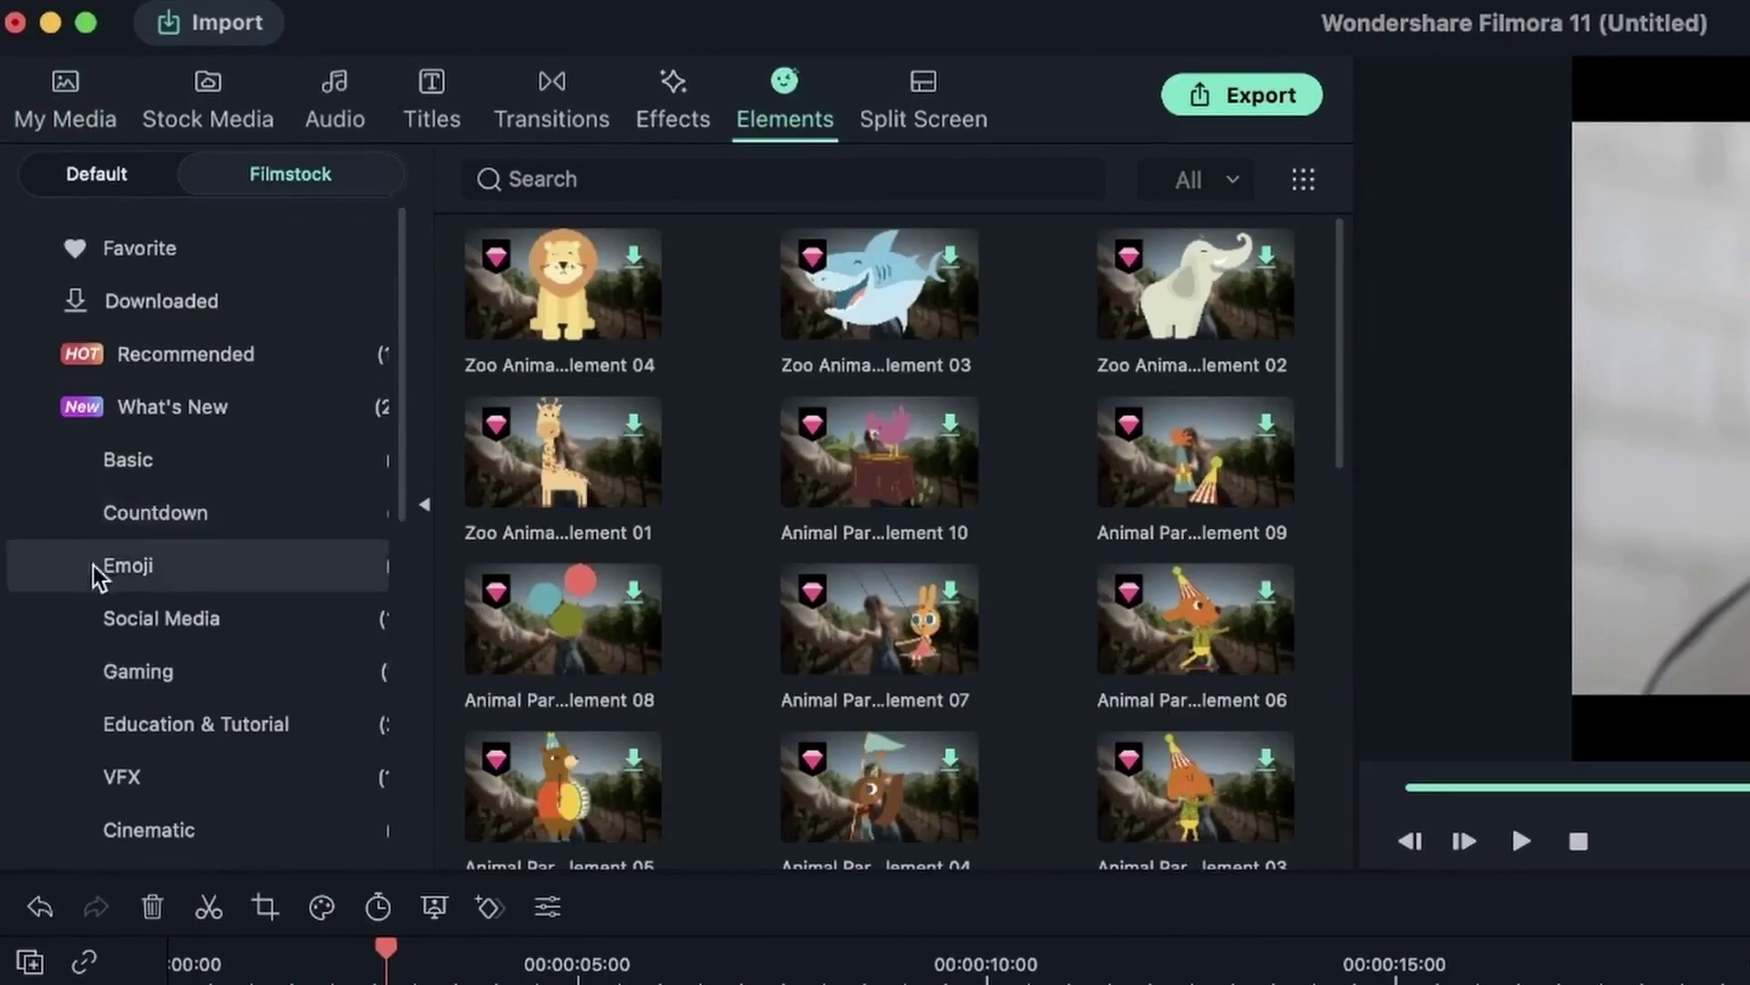
pyautogui.scroll(-5, 110, 620)
pyautogui.scroll(-5, 113, 649)
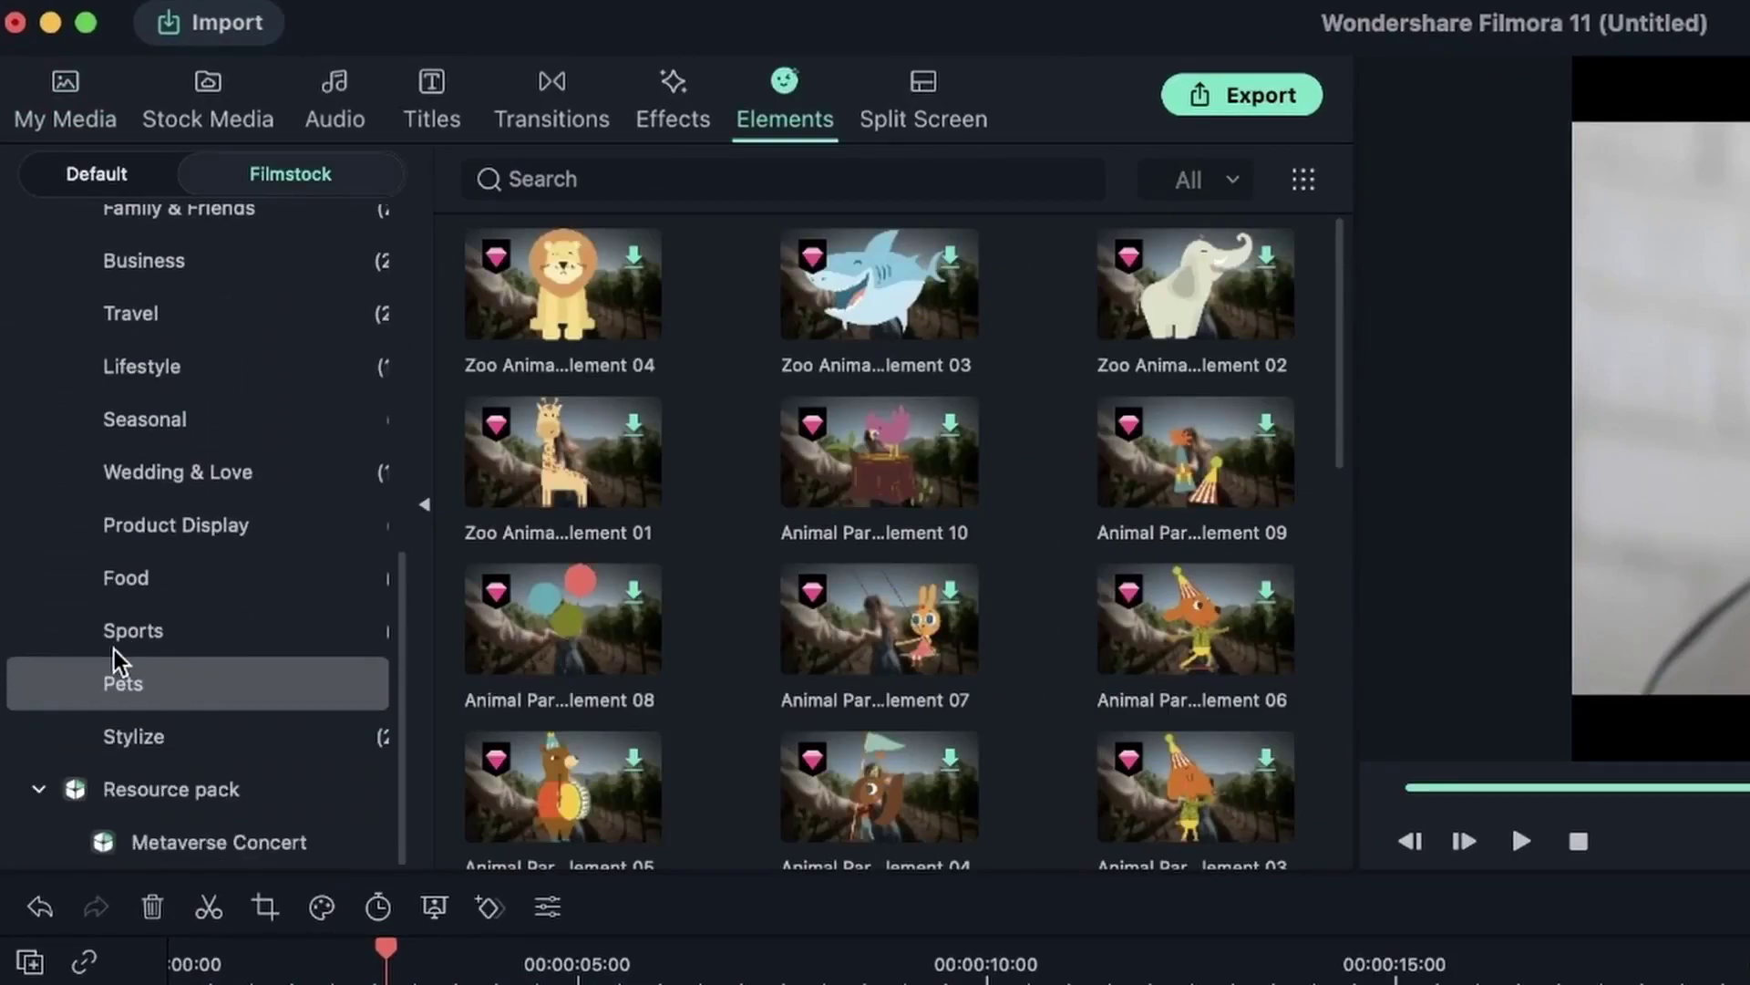
pyautogui.click(113, 649)
pyautogui.scroll(5, 211, 485)
pyautogui.click(82, 164)
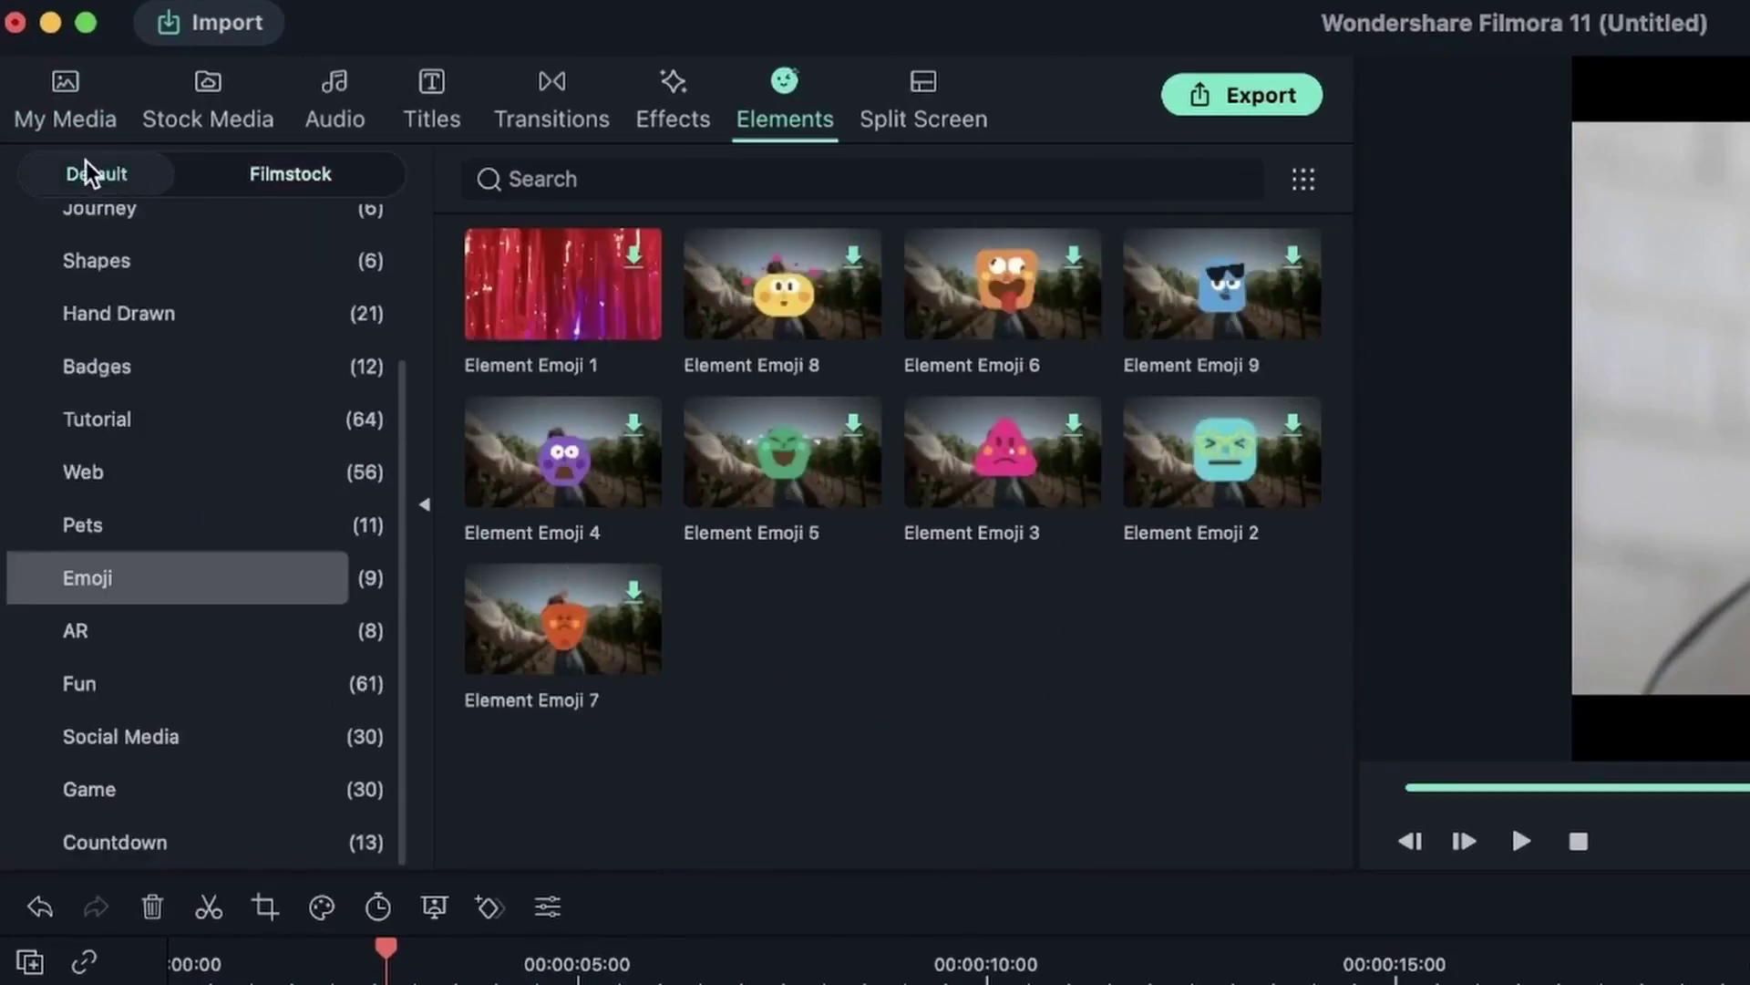
pyautogui.click(135, 630)
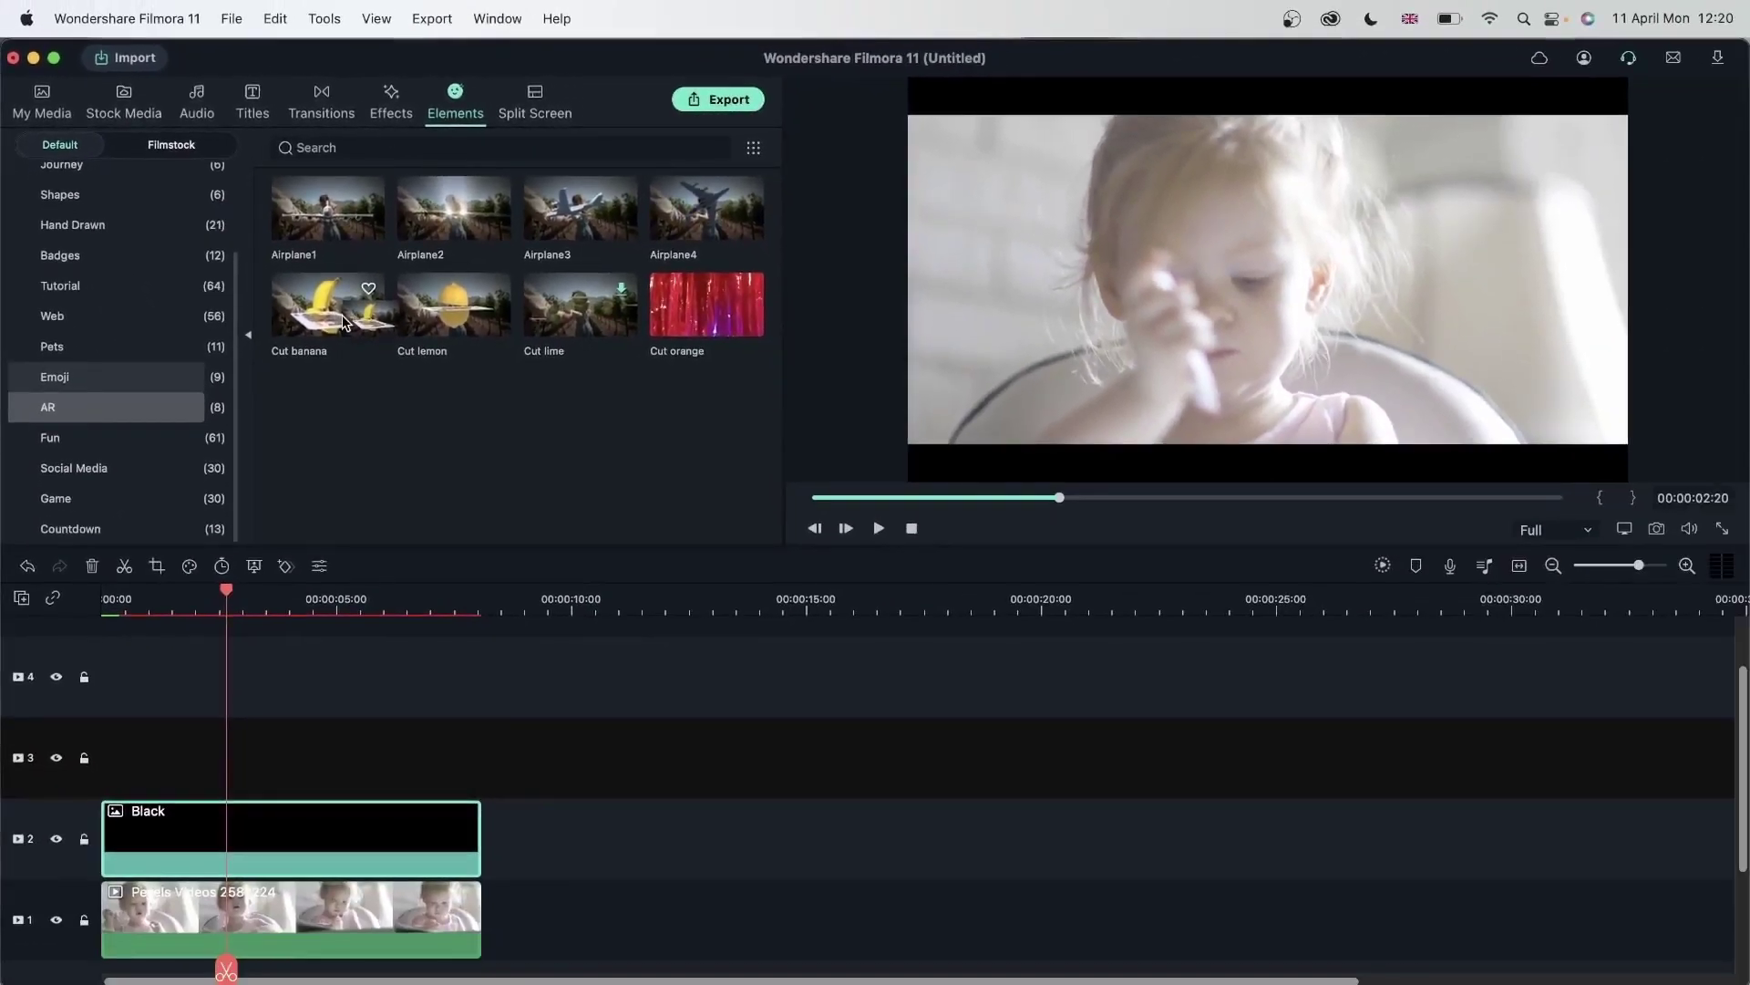
pyautogui.moveTo(343, 321); pyautogui.dragTo(201, 757)
# Preview the banana with the black bars track hidden, then show the bars again
pyautogui.click(187, 598)
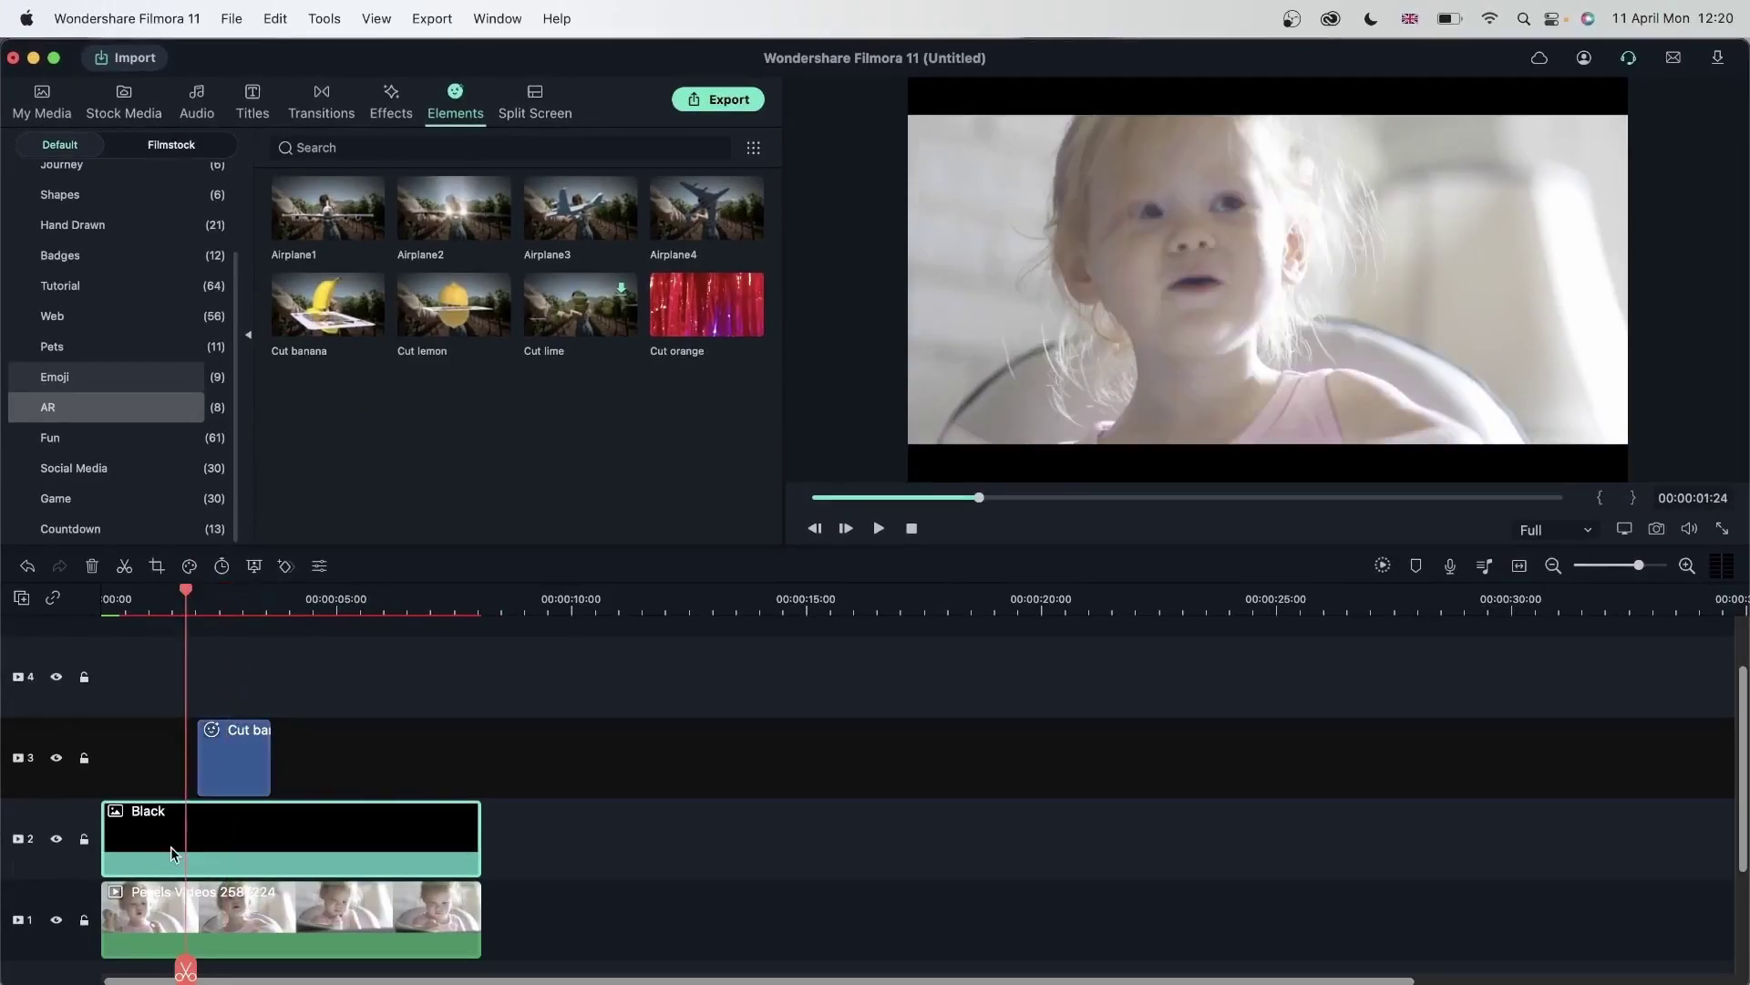
pyautogui.click(56, 838)
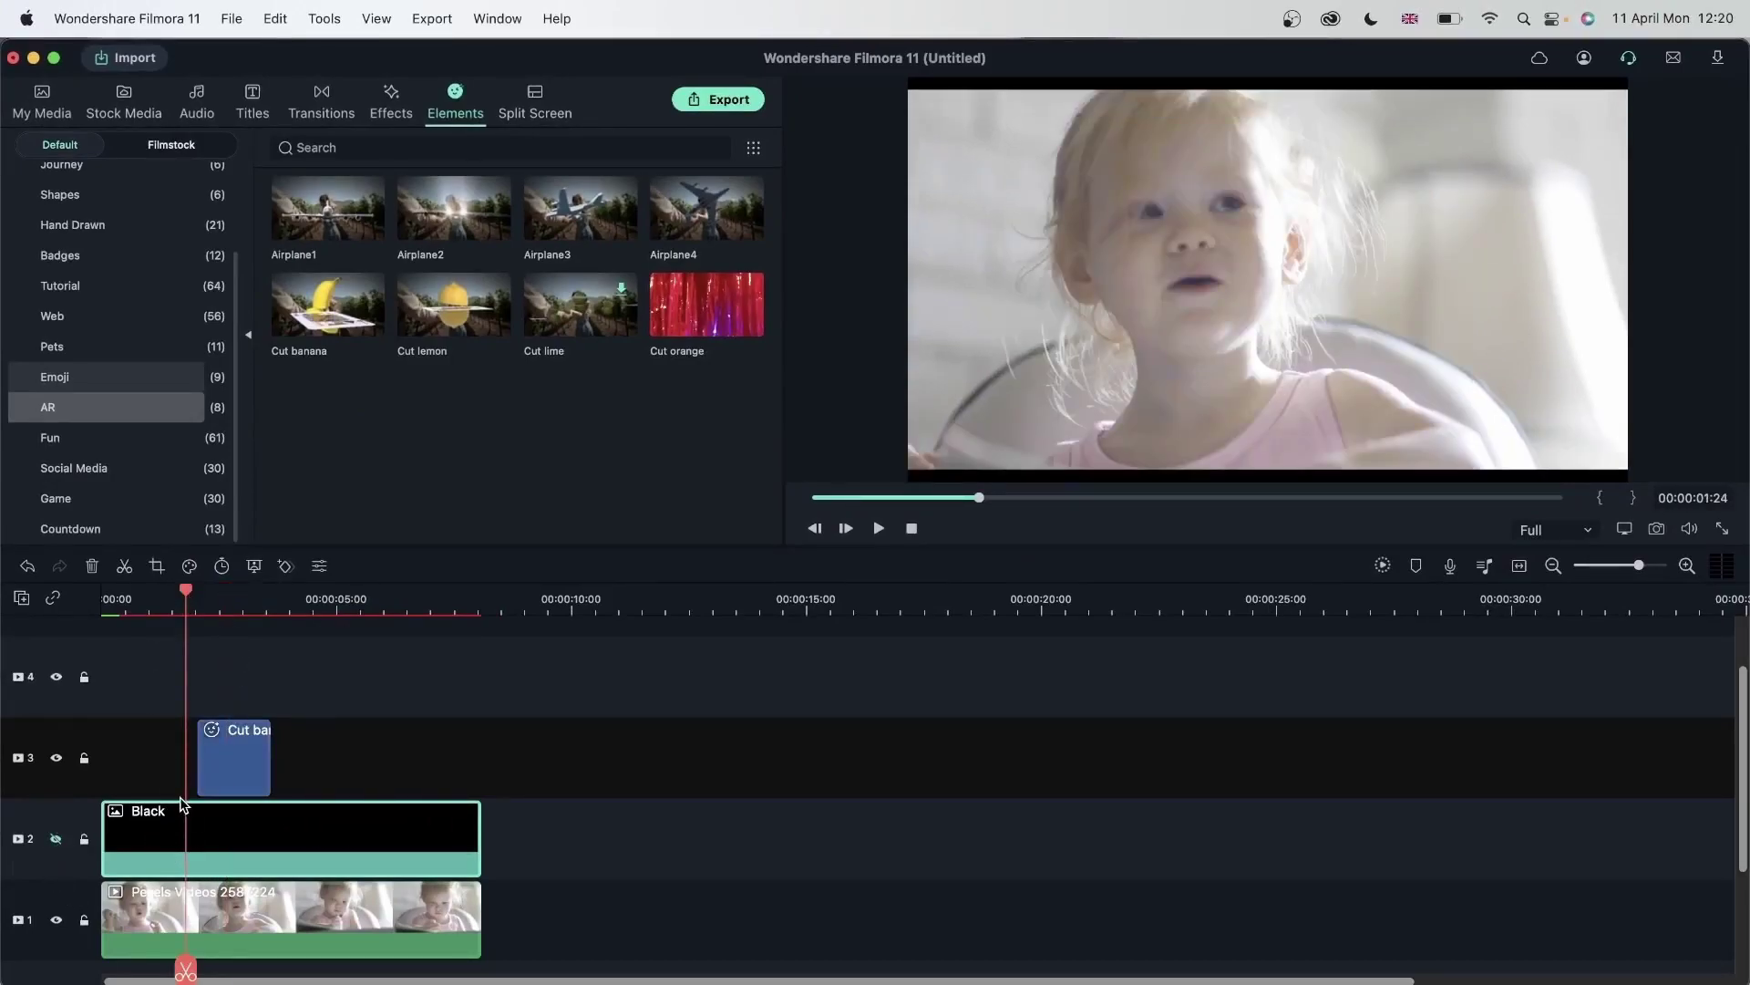
pyautogui.press('space')
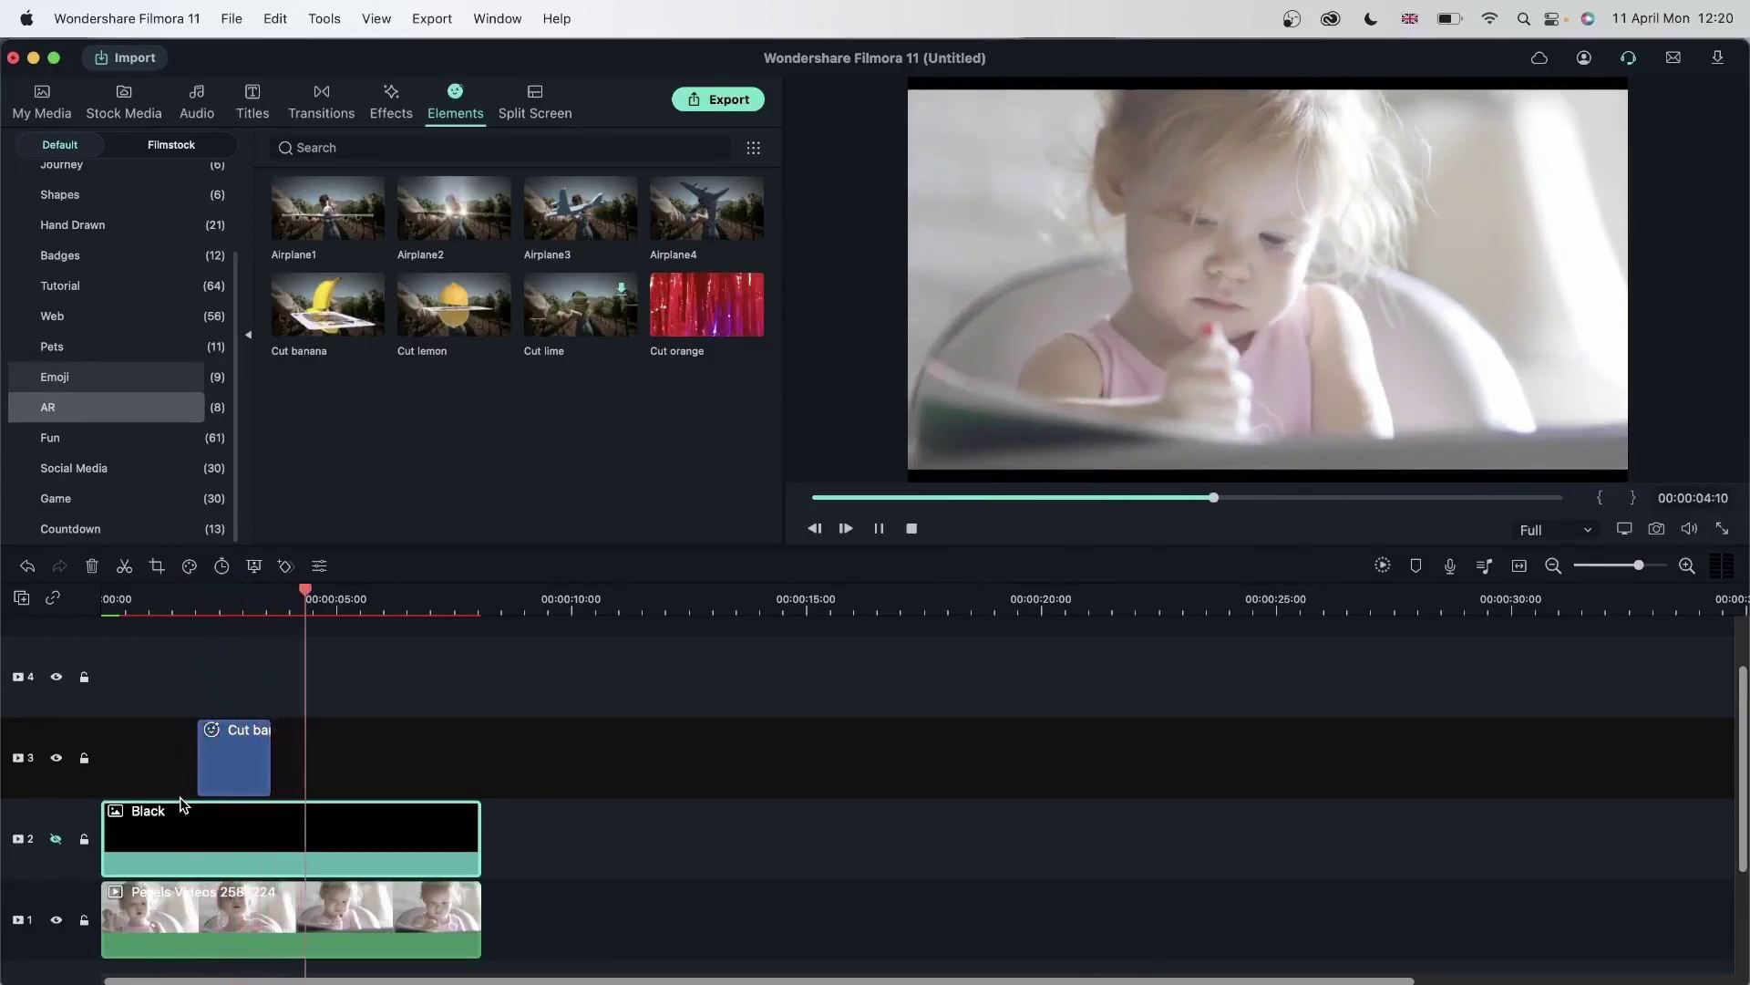
pyautogui.press('space')
pyautogui.click(198, 606)
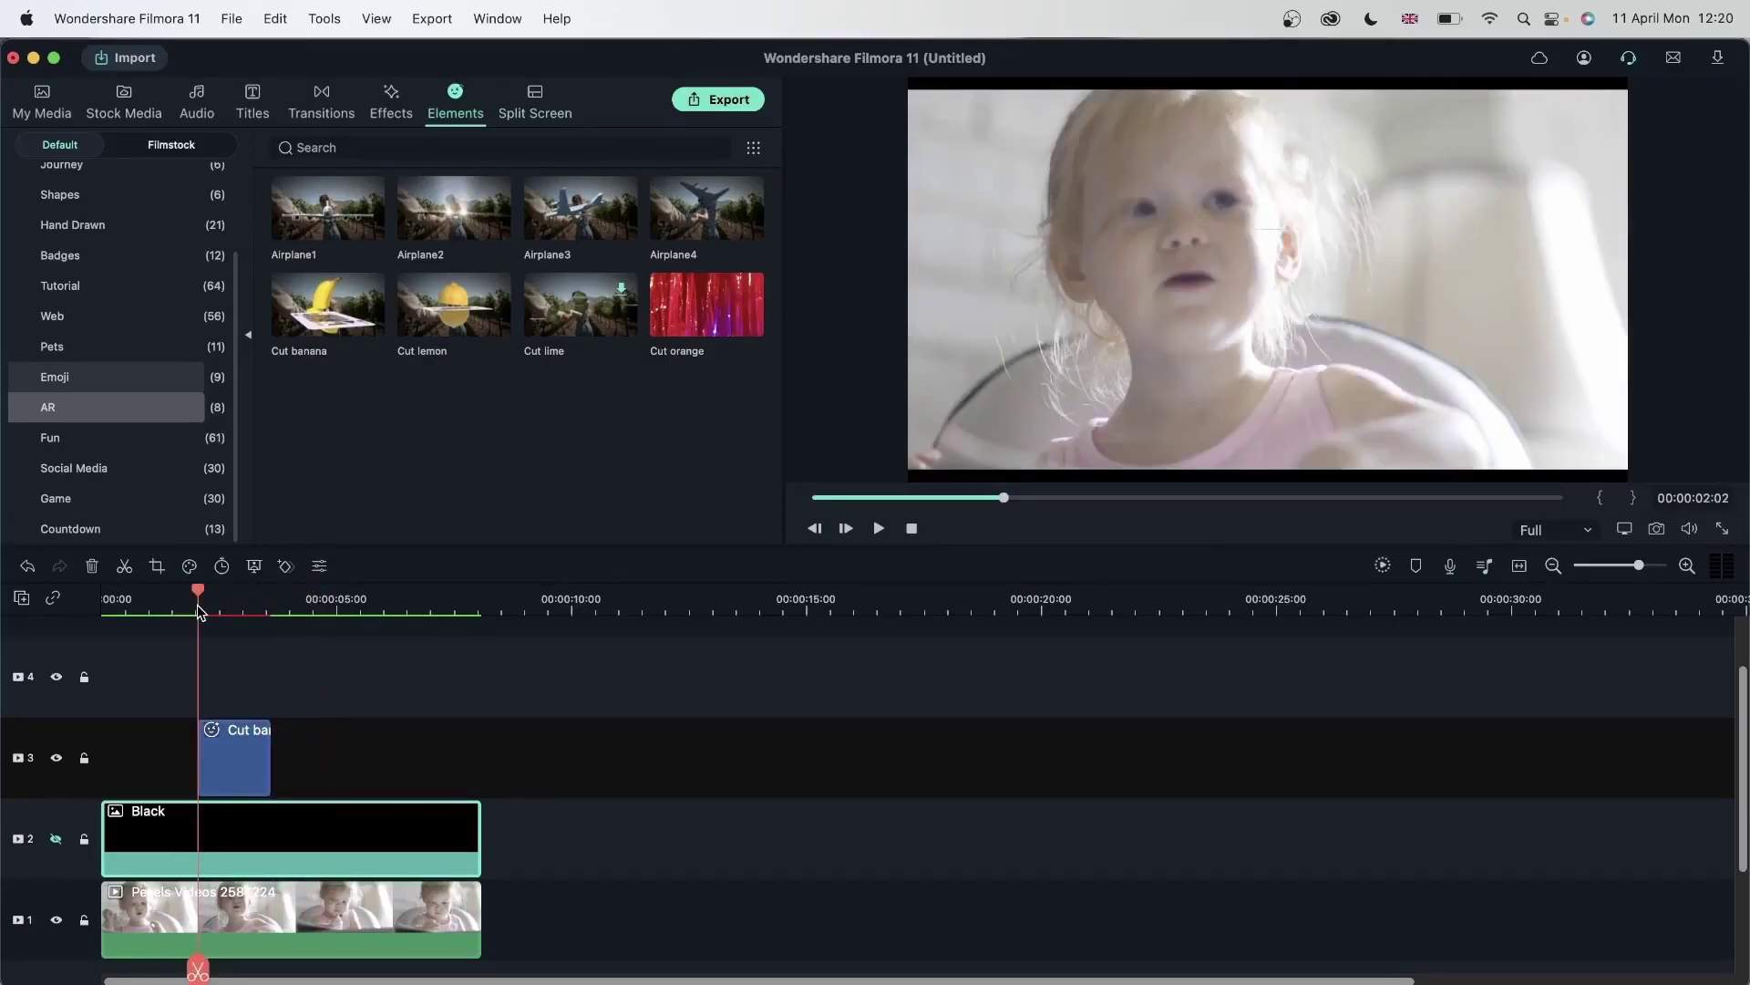
pyautogui.click(57, 840)
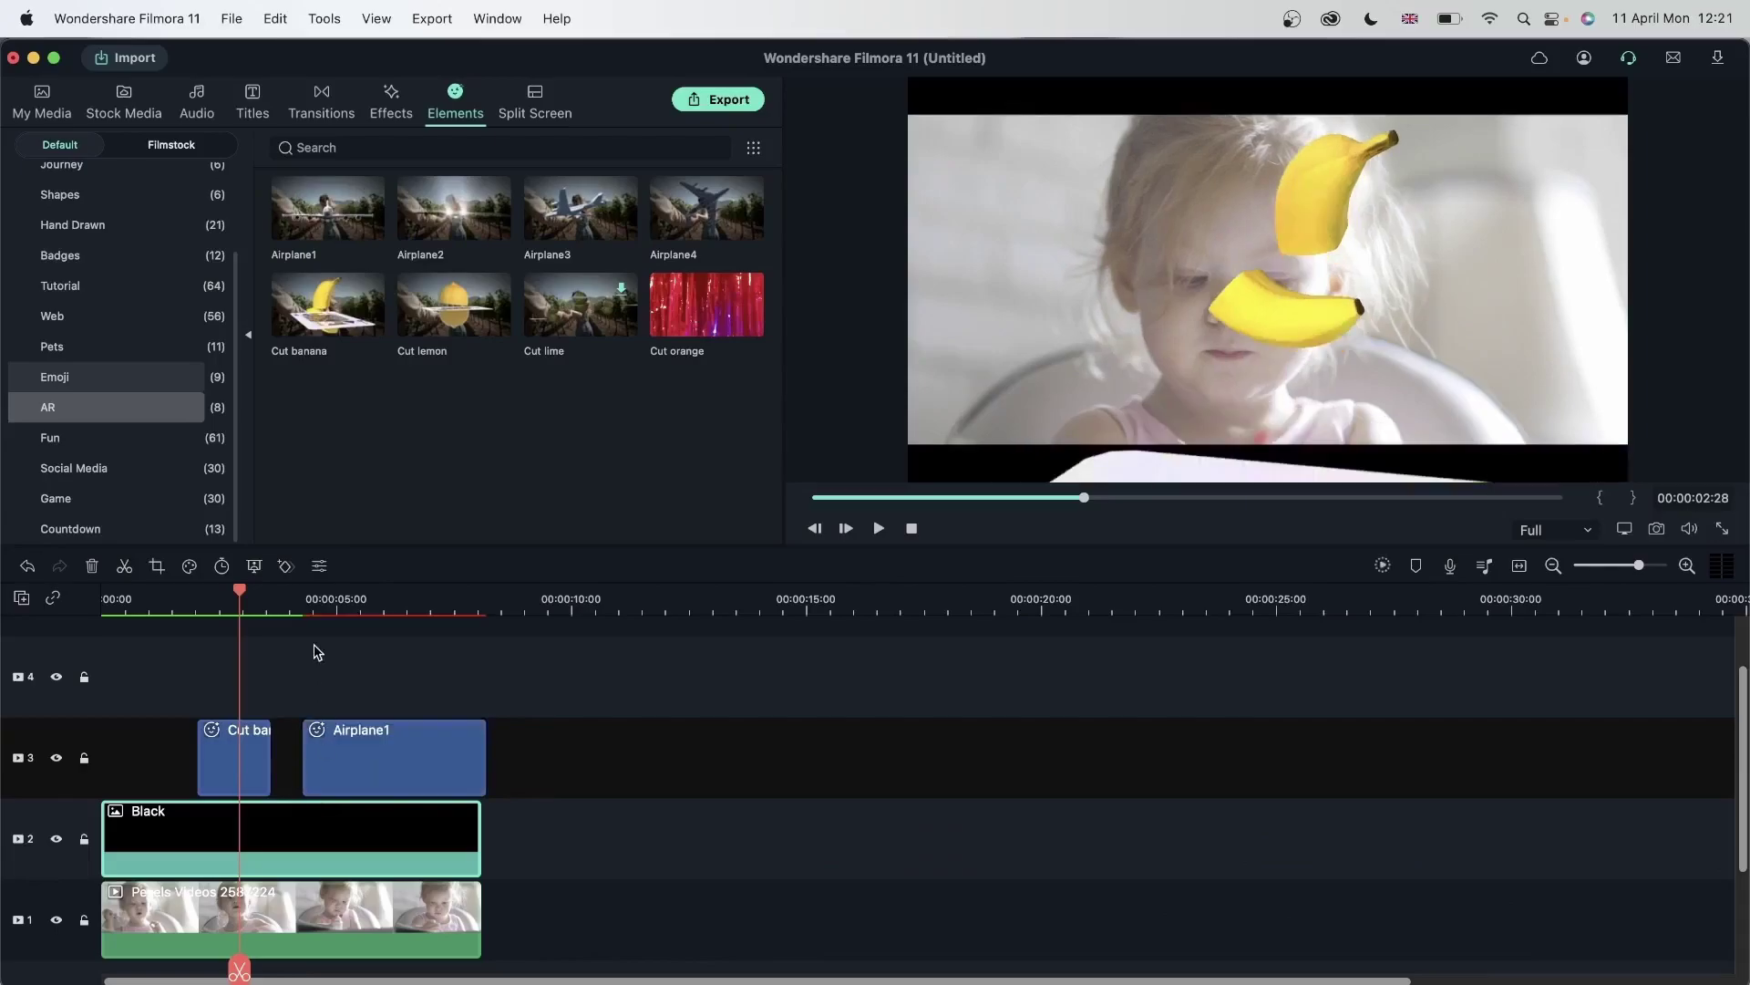
# Play the timeline to check the Cut orange over the baby's face after the banana
pyautogui.click(292, 593)
pyautogui.press('space')
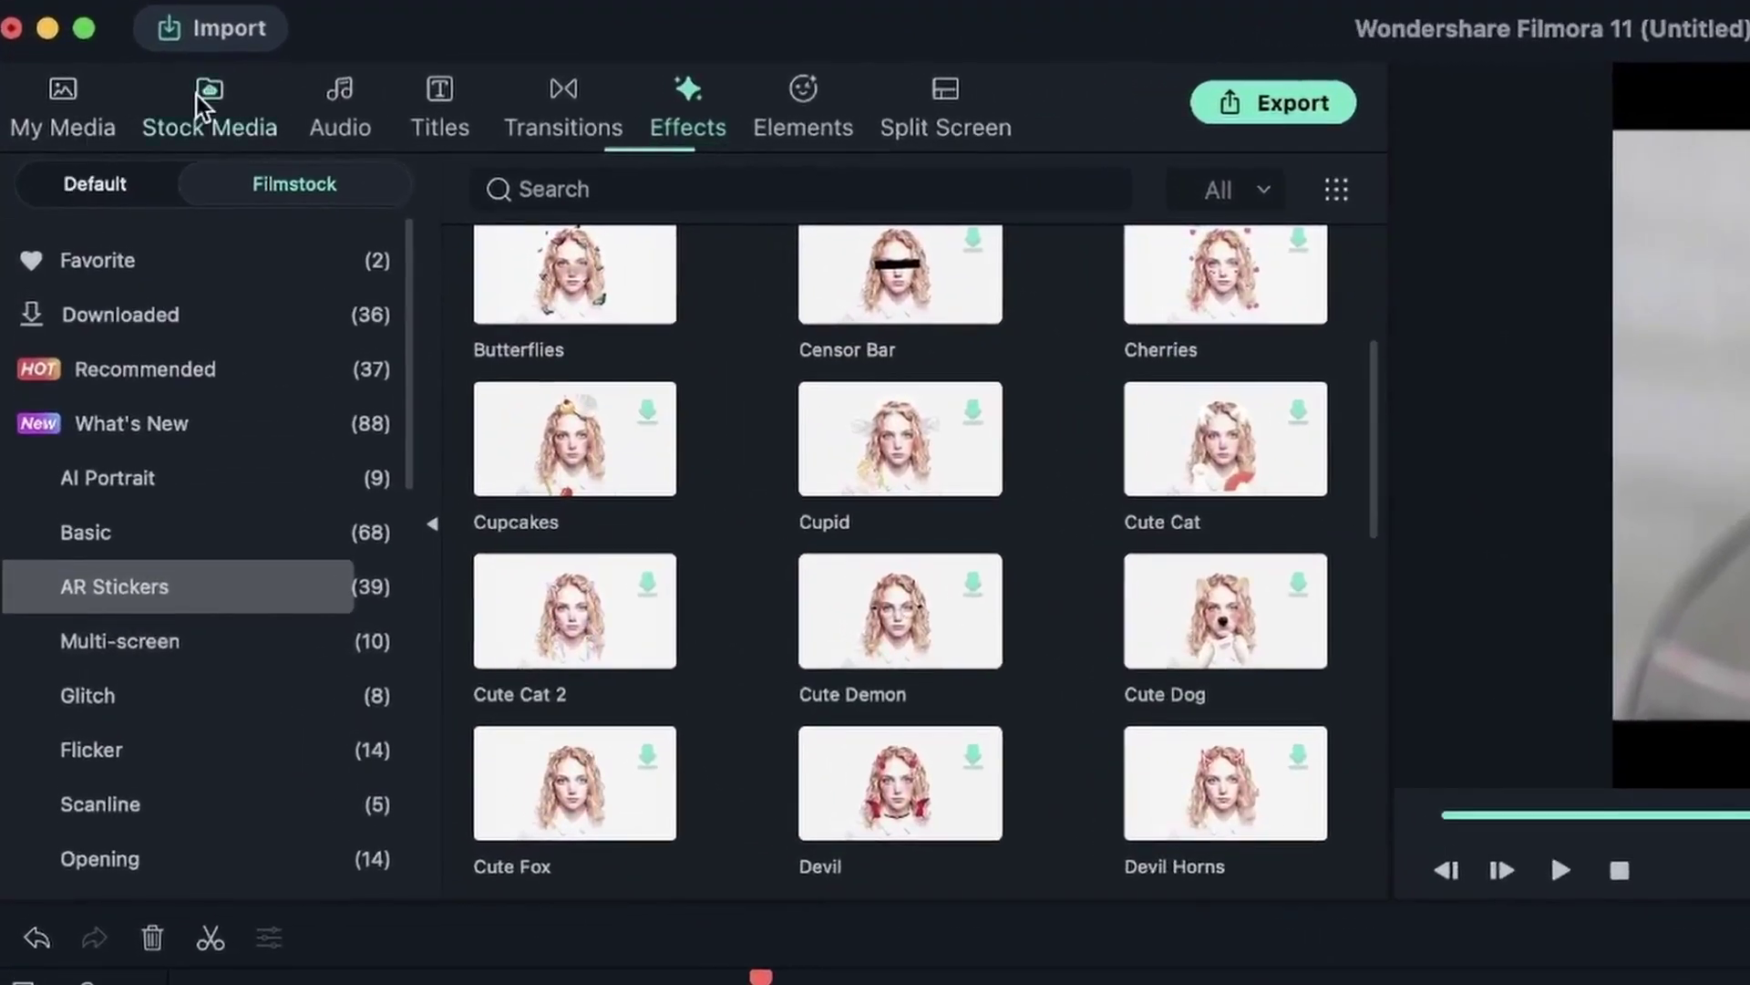
# Place the cherry blossom clip from the downloaded stock media on track 2
pyautogui.click(198, 100)
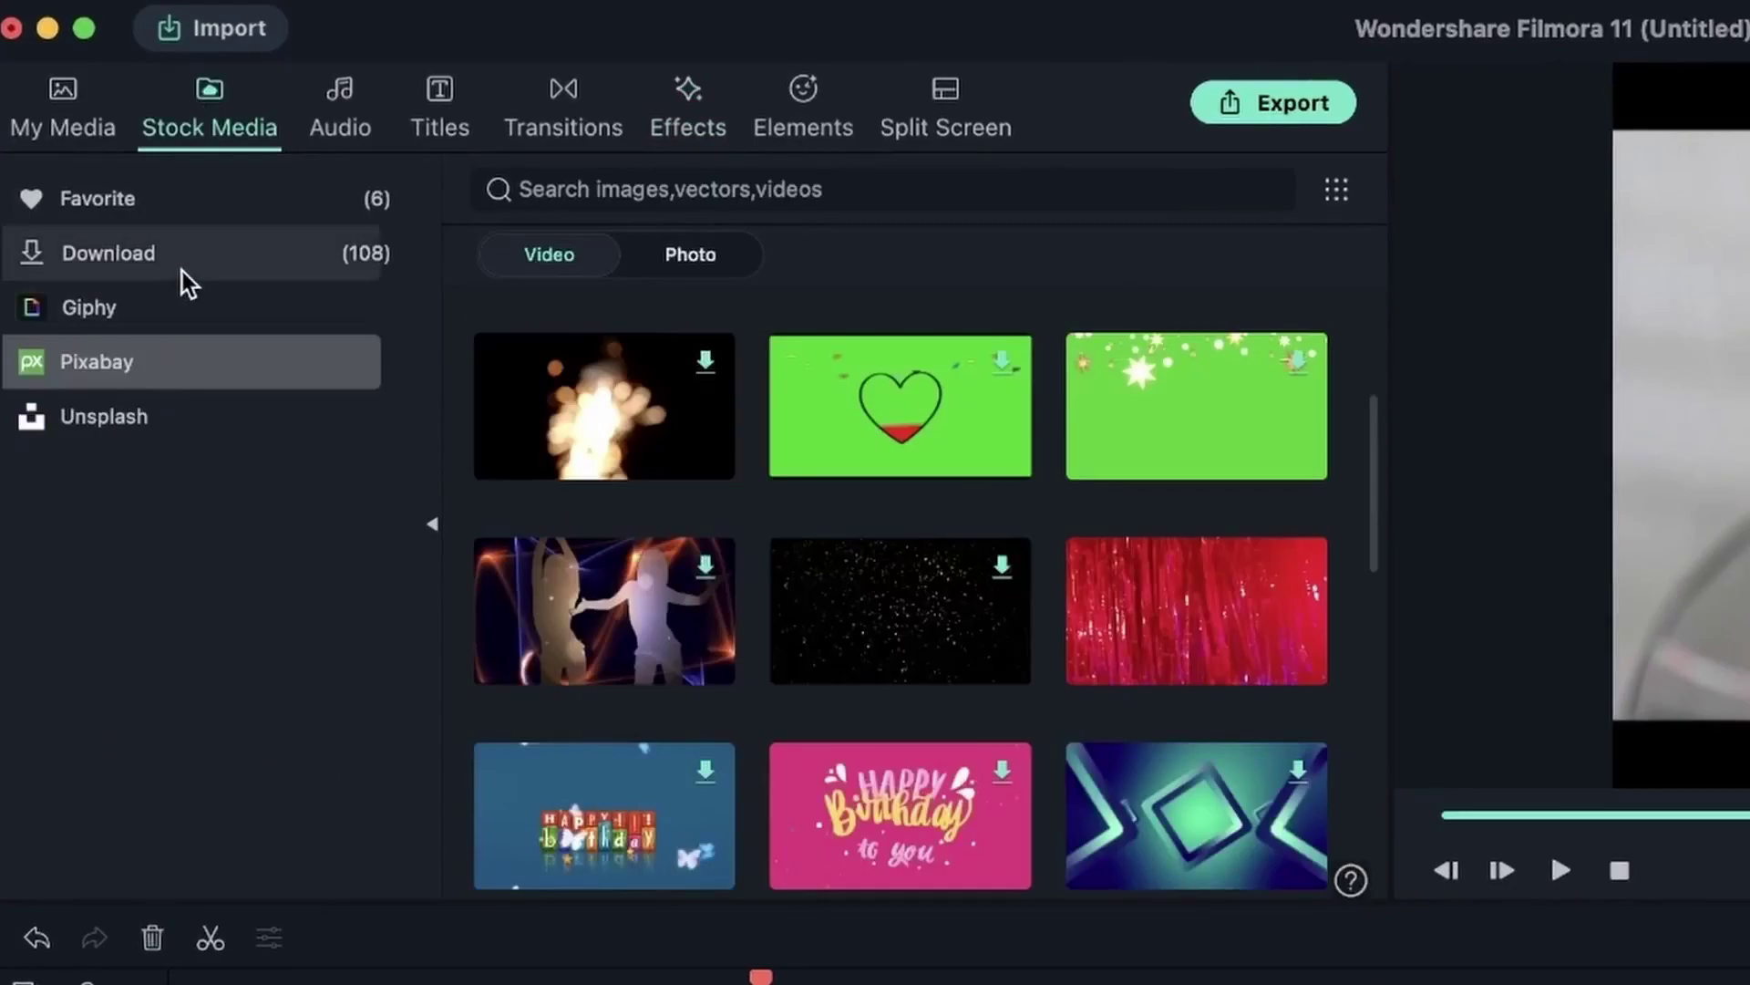
pyautogui.click(182, 269)
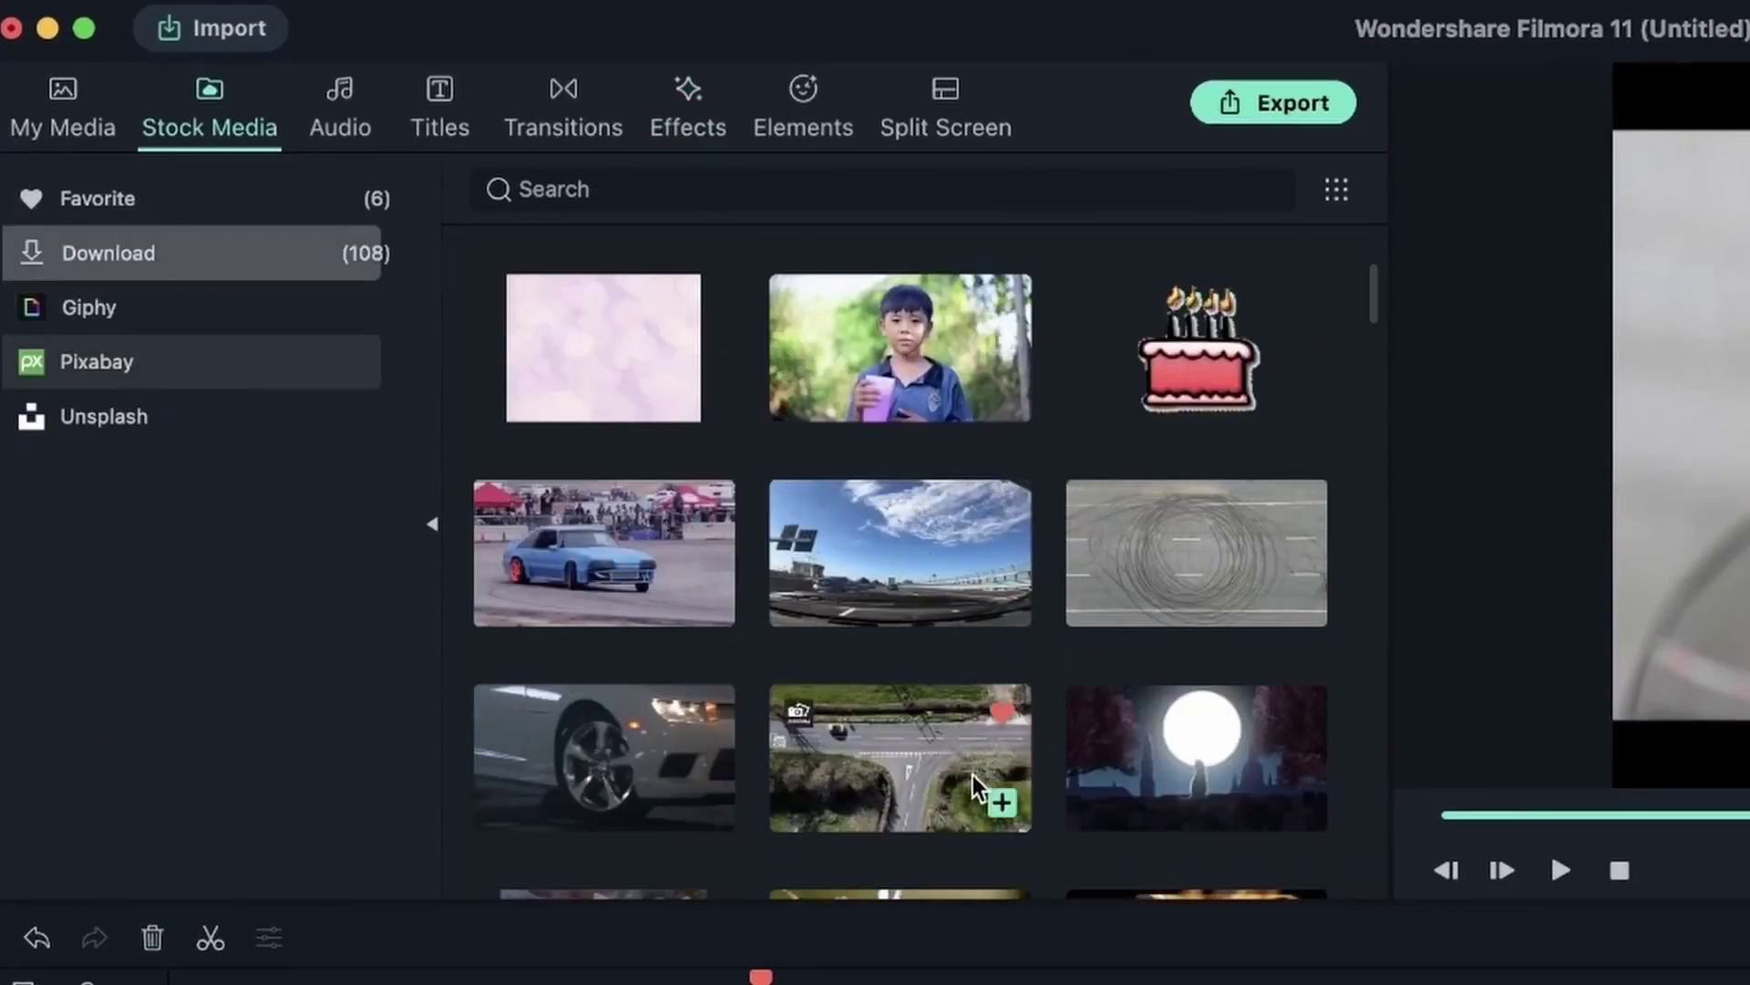
pyautogui.scroll(-5, 972, 775)
pyautogui.moveTo(921, 474); pyautogui.dragTo(1183, 984)
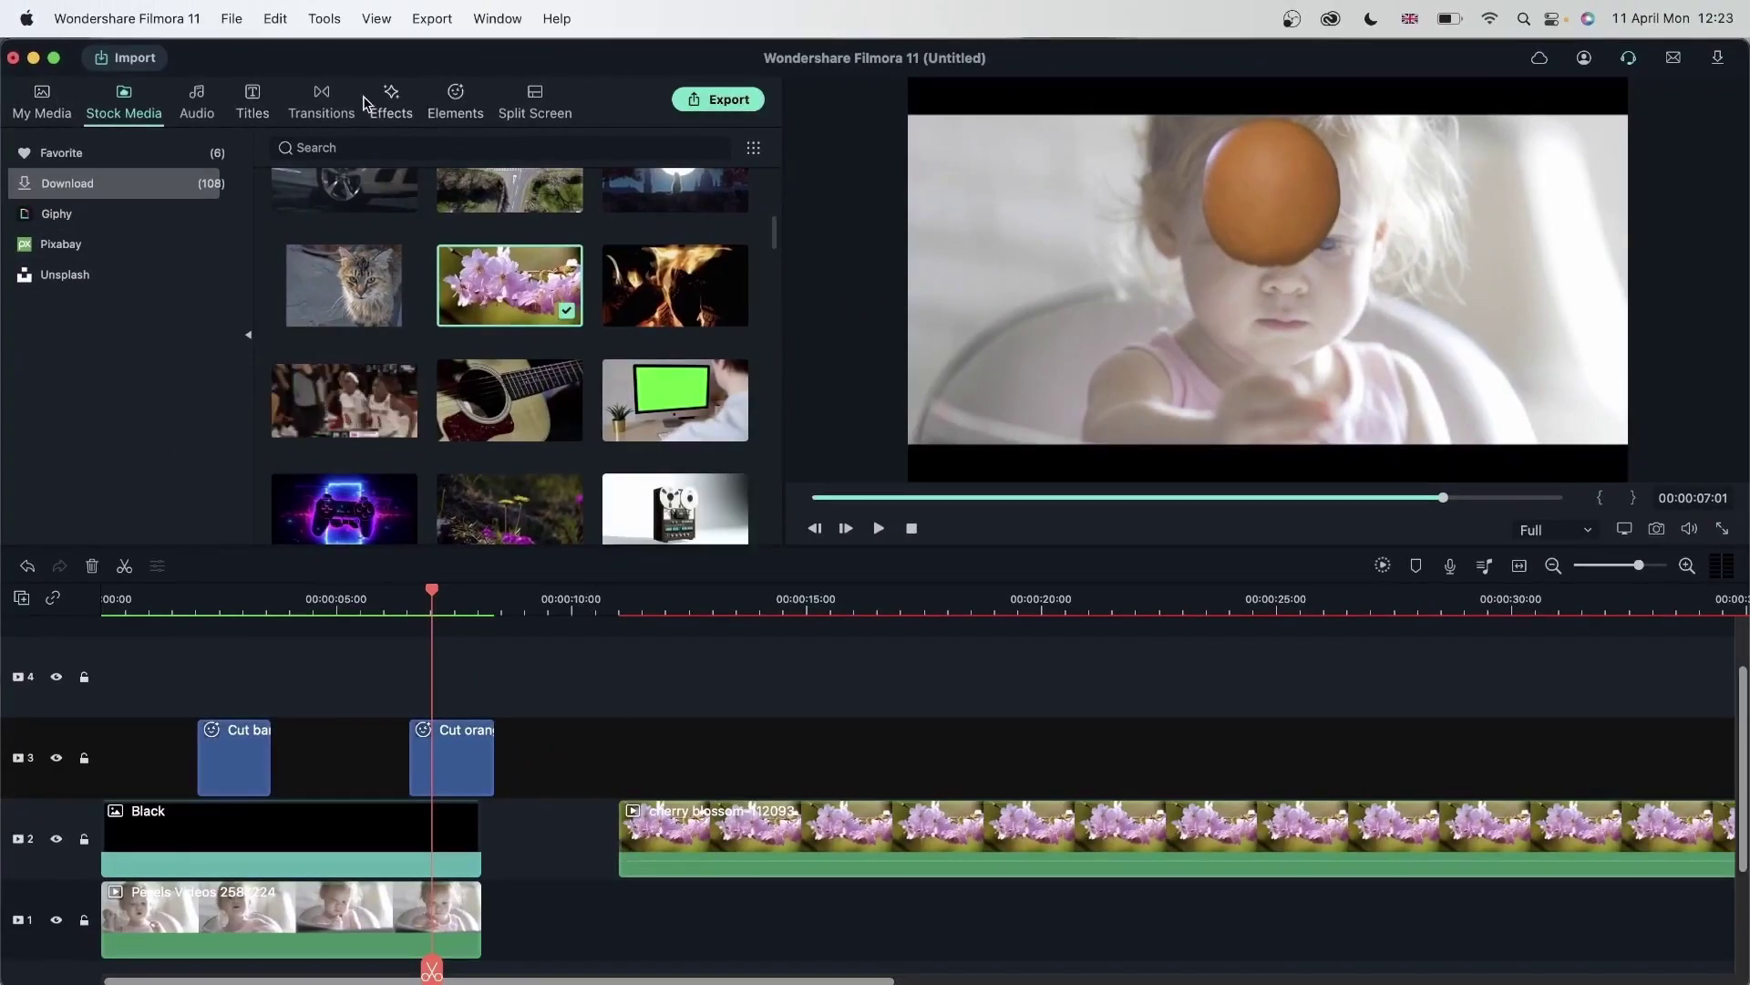
# Drop the Emojis AR sticker onto the cherry blossom clip and preview the result
pyautogui.click(389, 100)
pyautogui.moveTo(489, 277); pyautogui.dragTo(671, 825)
pyautogui.click(670, 600)
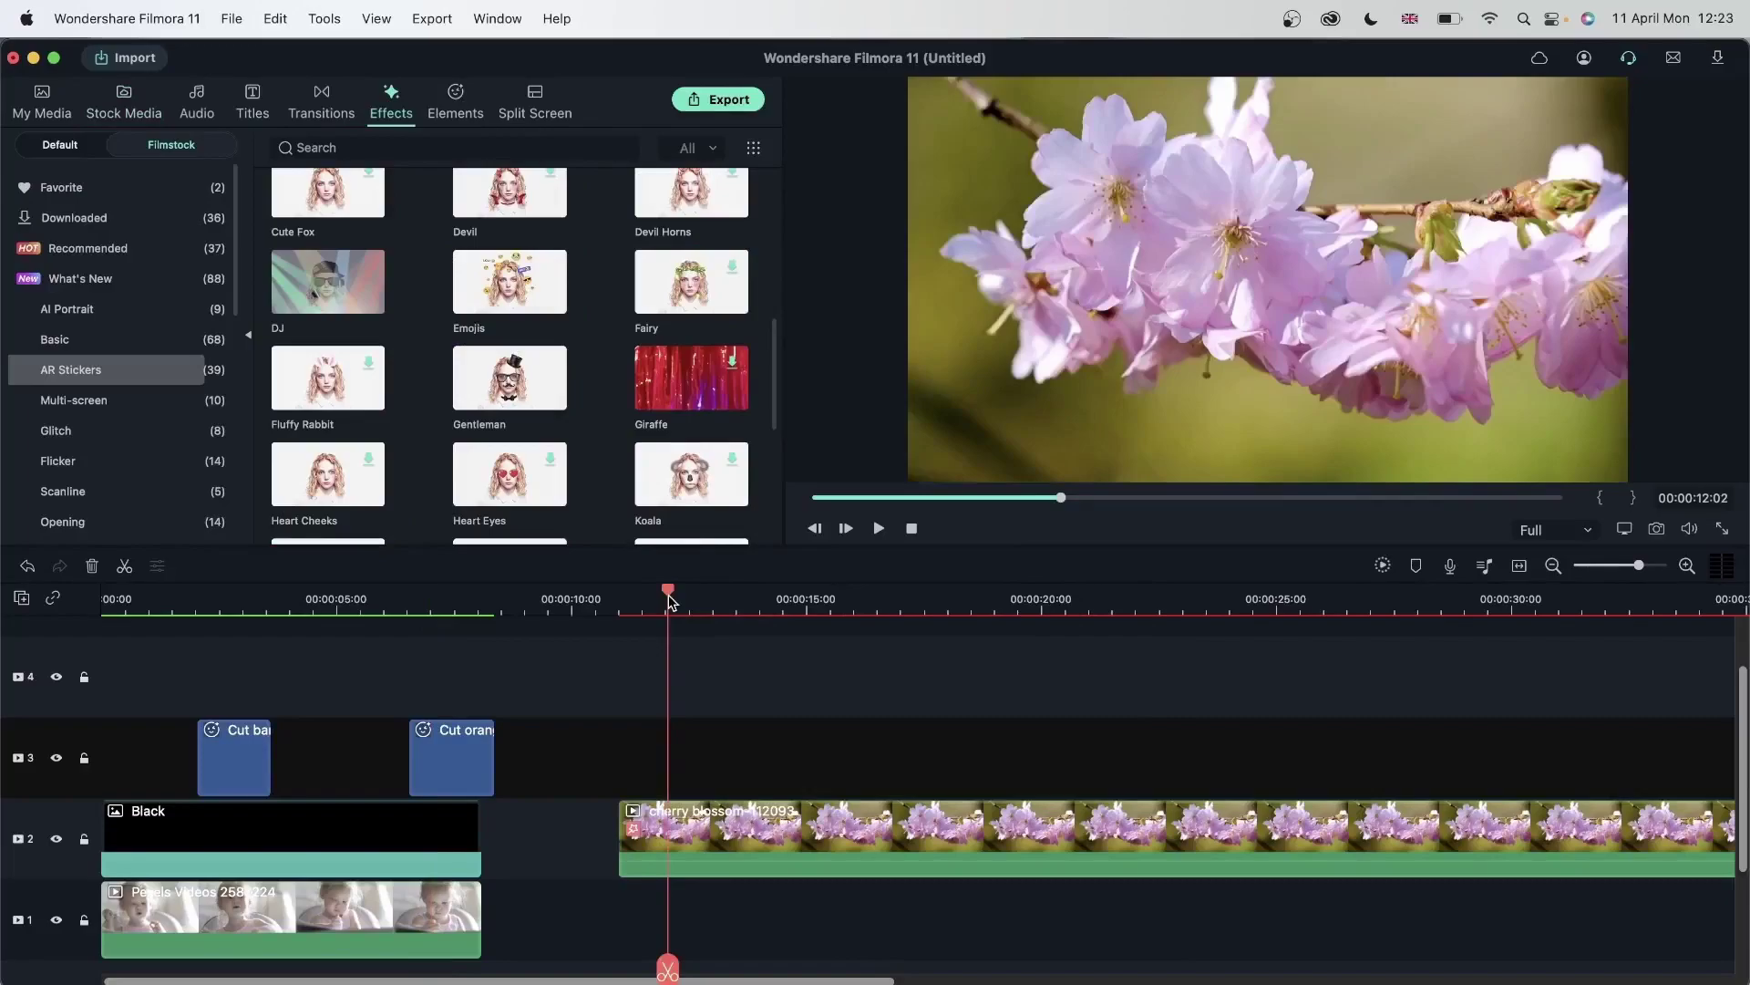
pyautogui.click(662, 604)
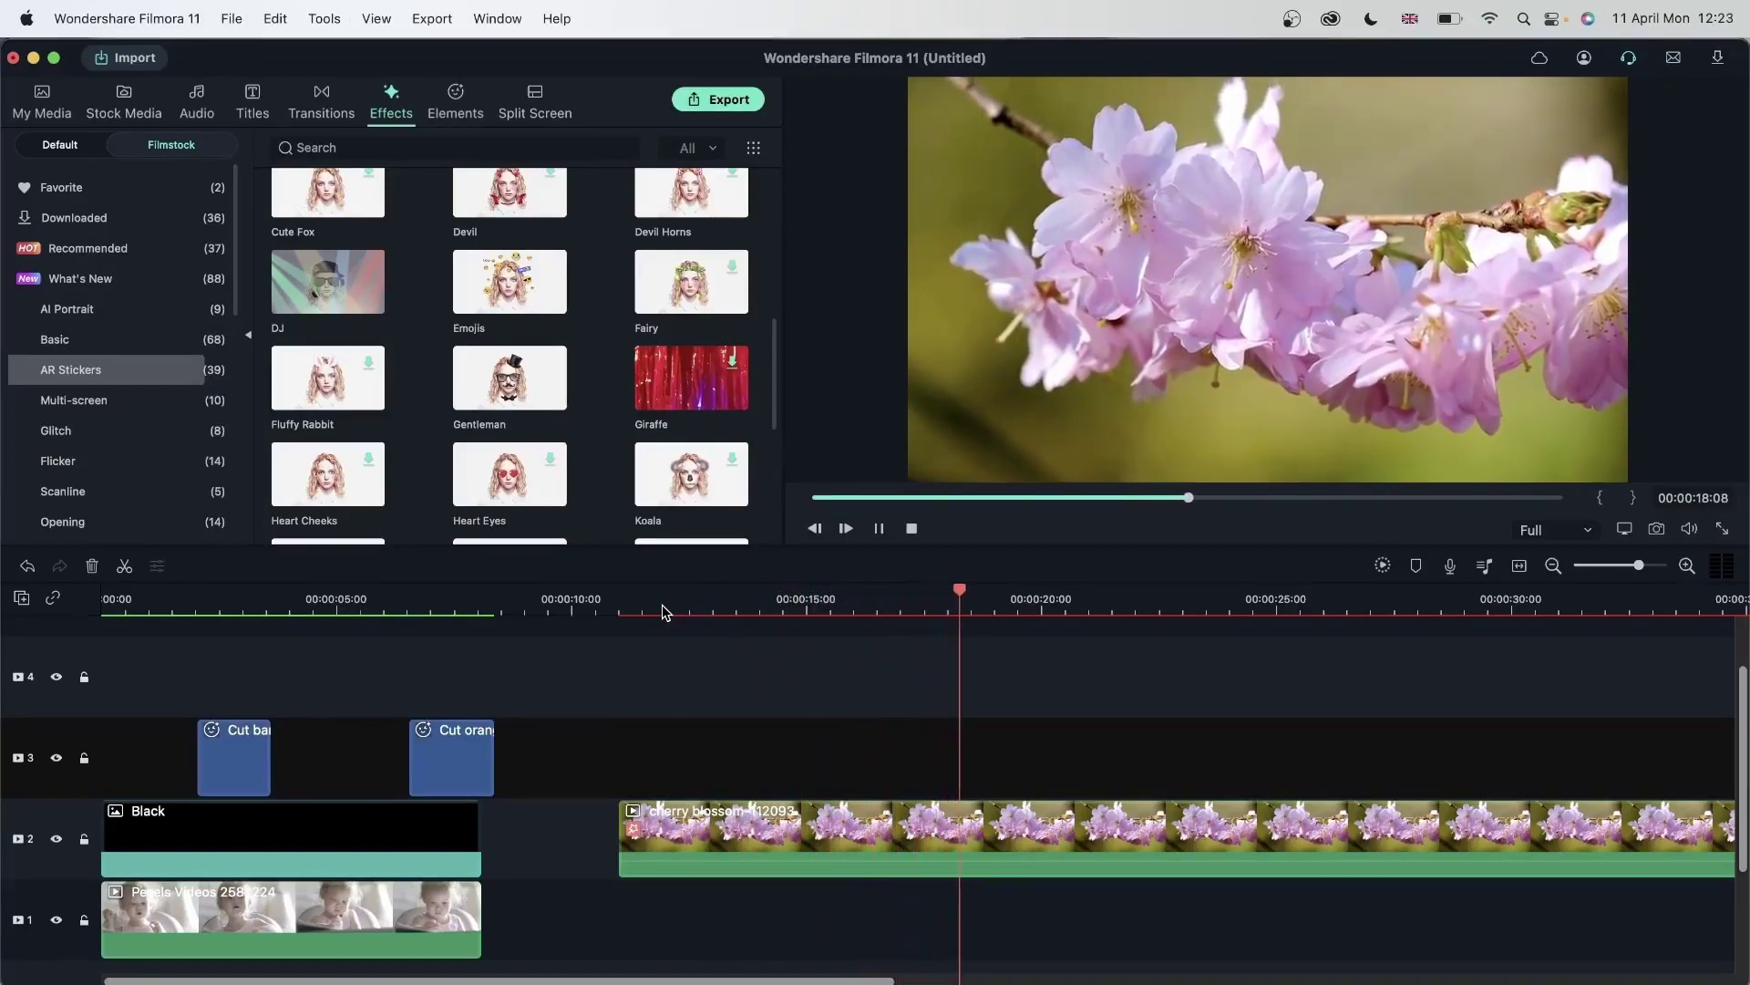
pyautogui.press('space')
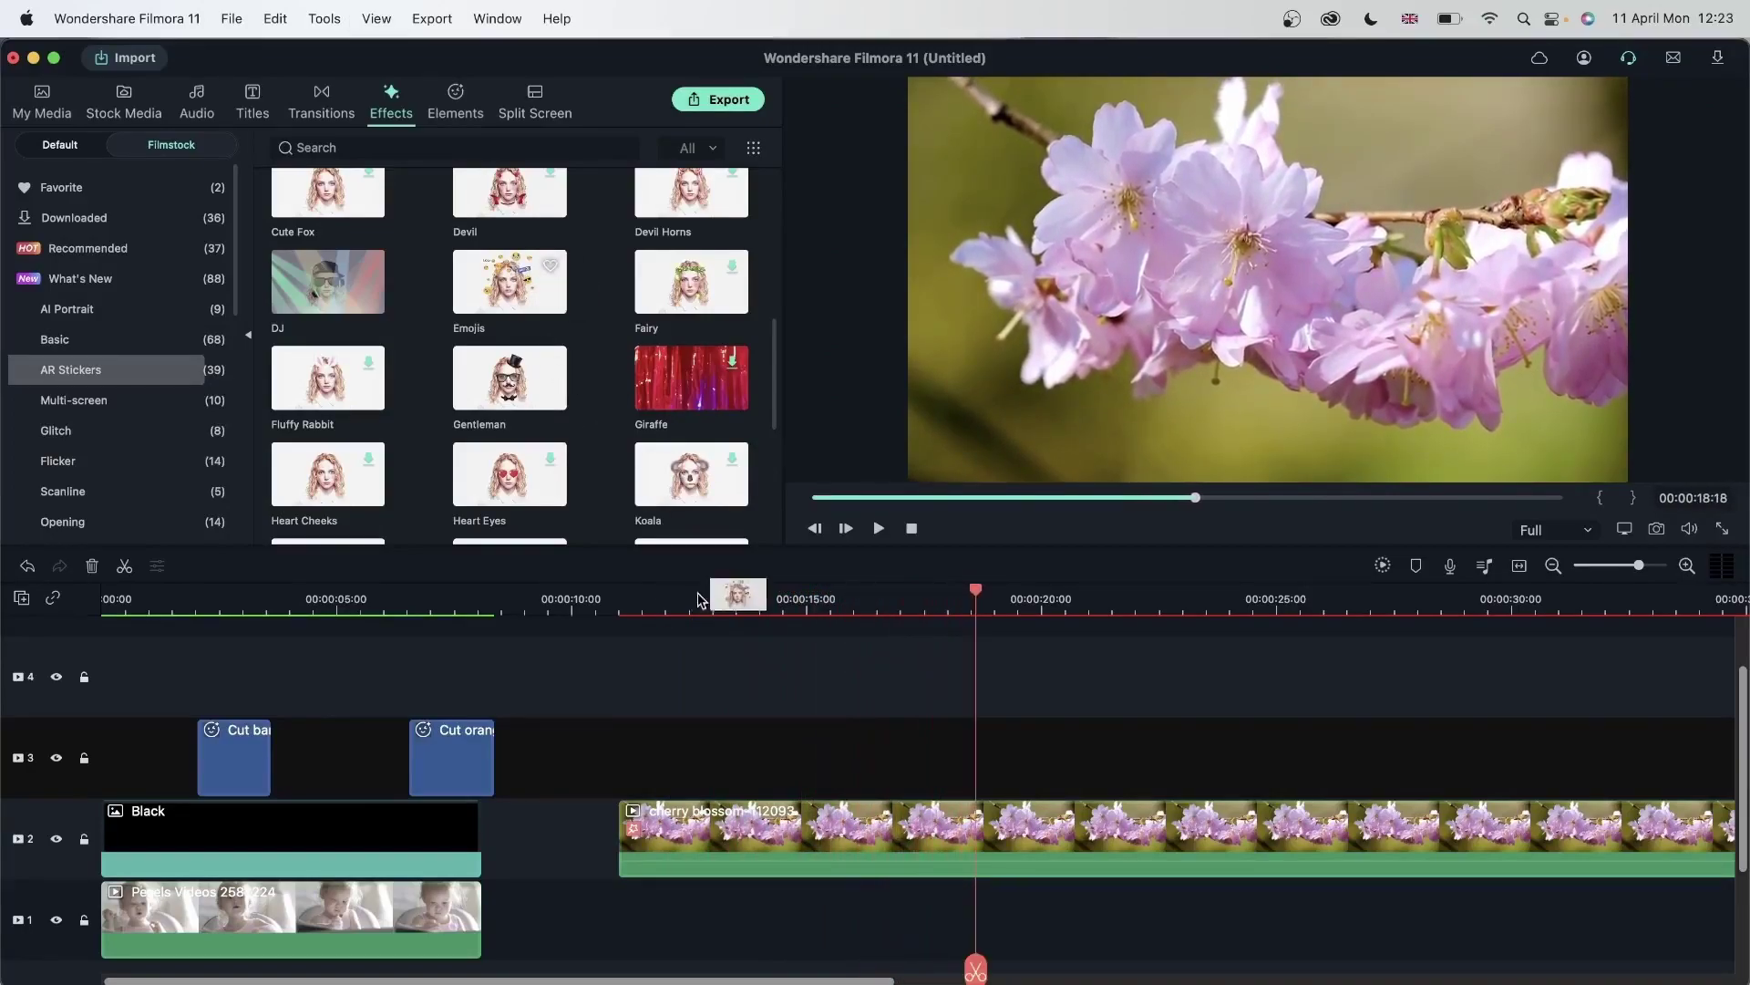
# Move the Emojis sticker above the flower clip, replay from about 13 seconds, then delete it
pyautogui.moveTo(713, 620); pyautogui.dragTo(743, 738)
pyautogui.click(743, 606)
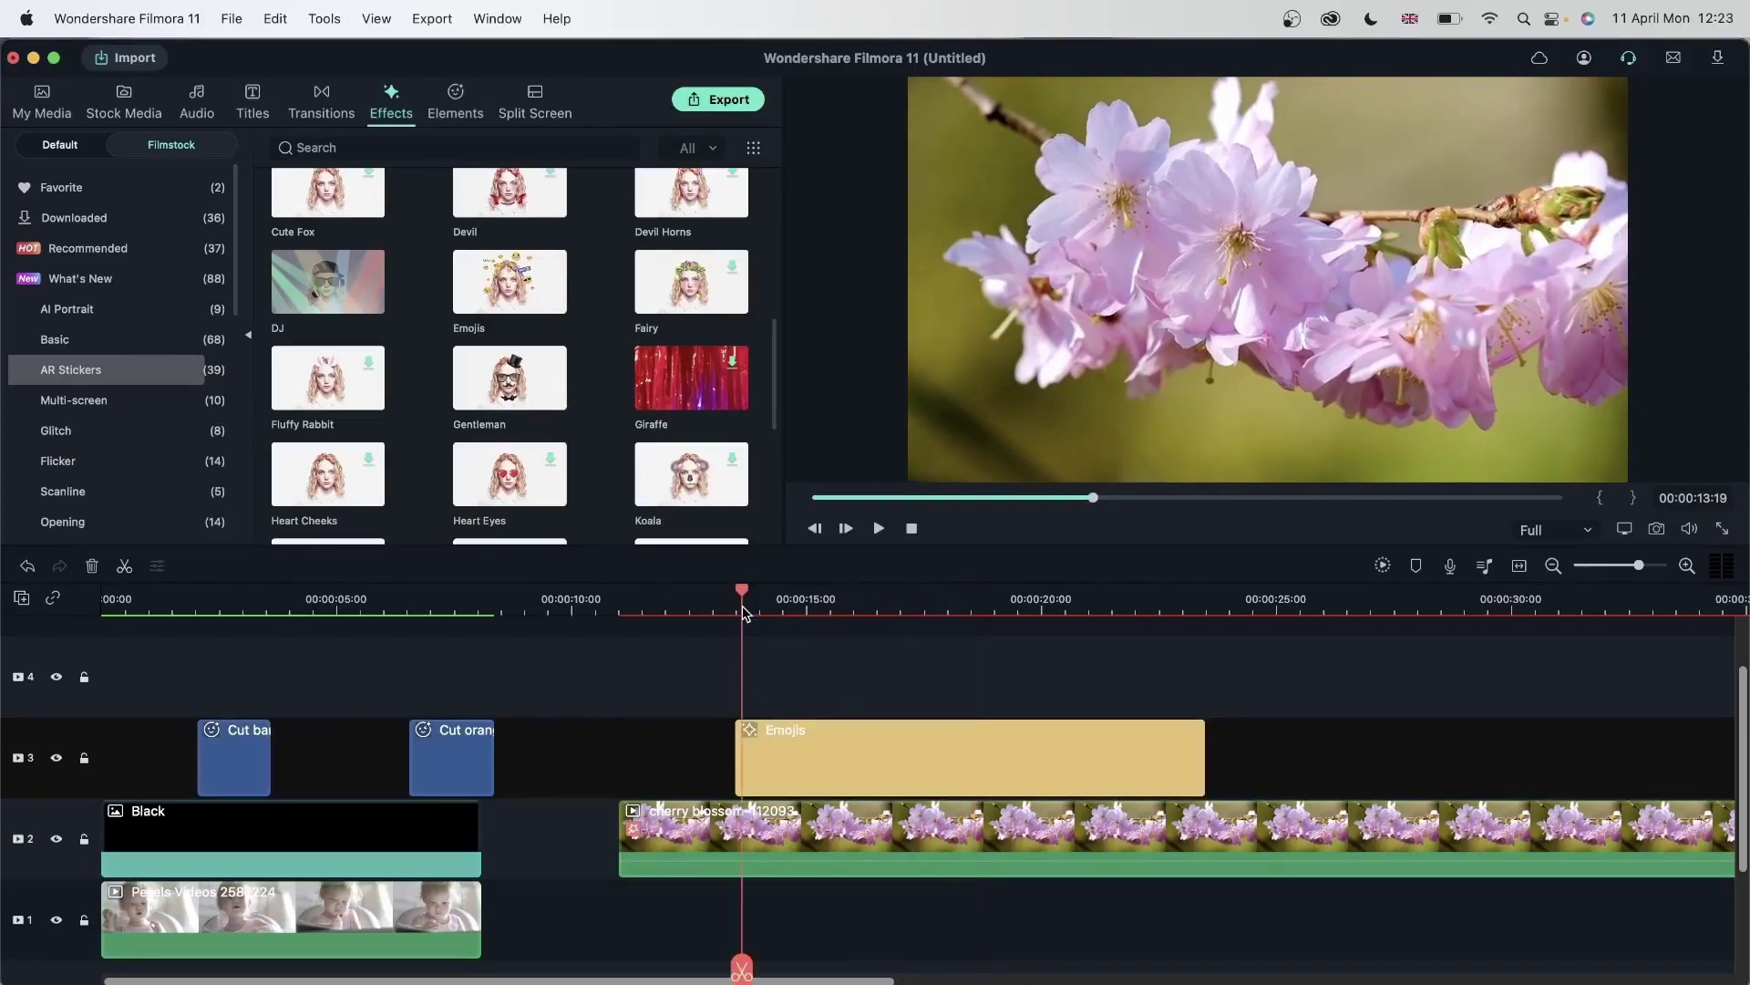
pyautogui.press('space')
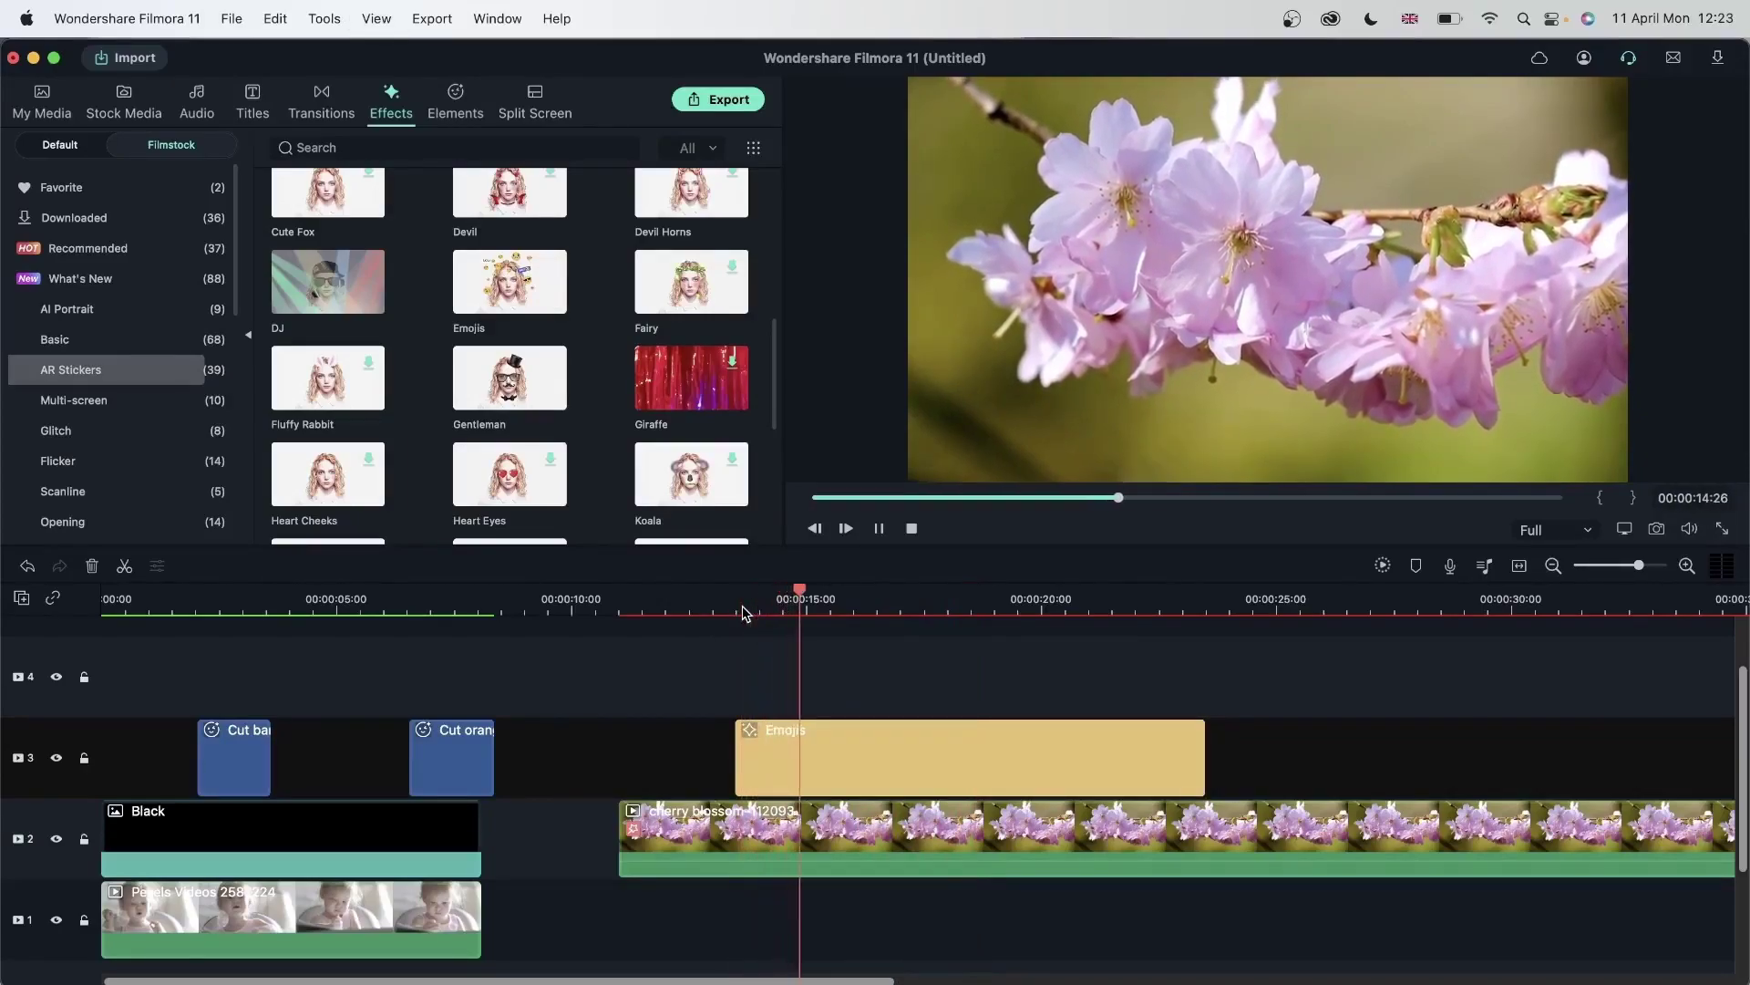
pyautogui.press('space')
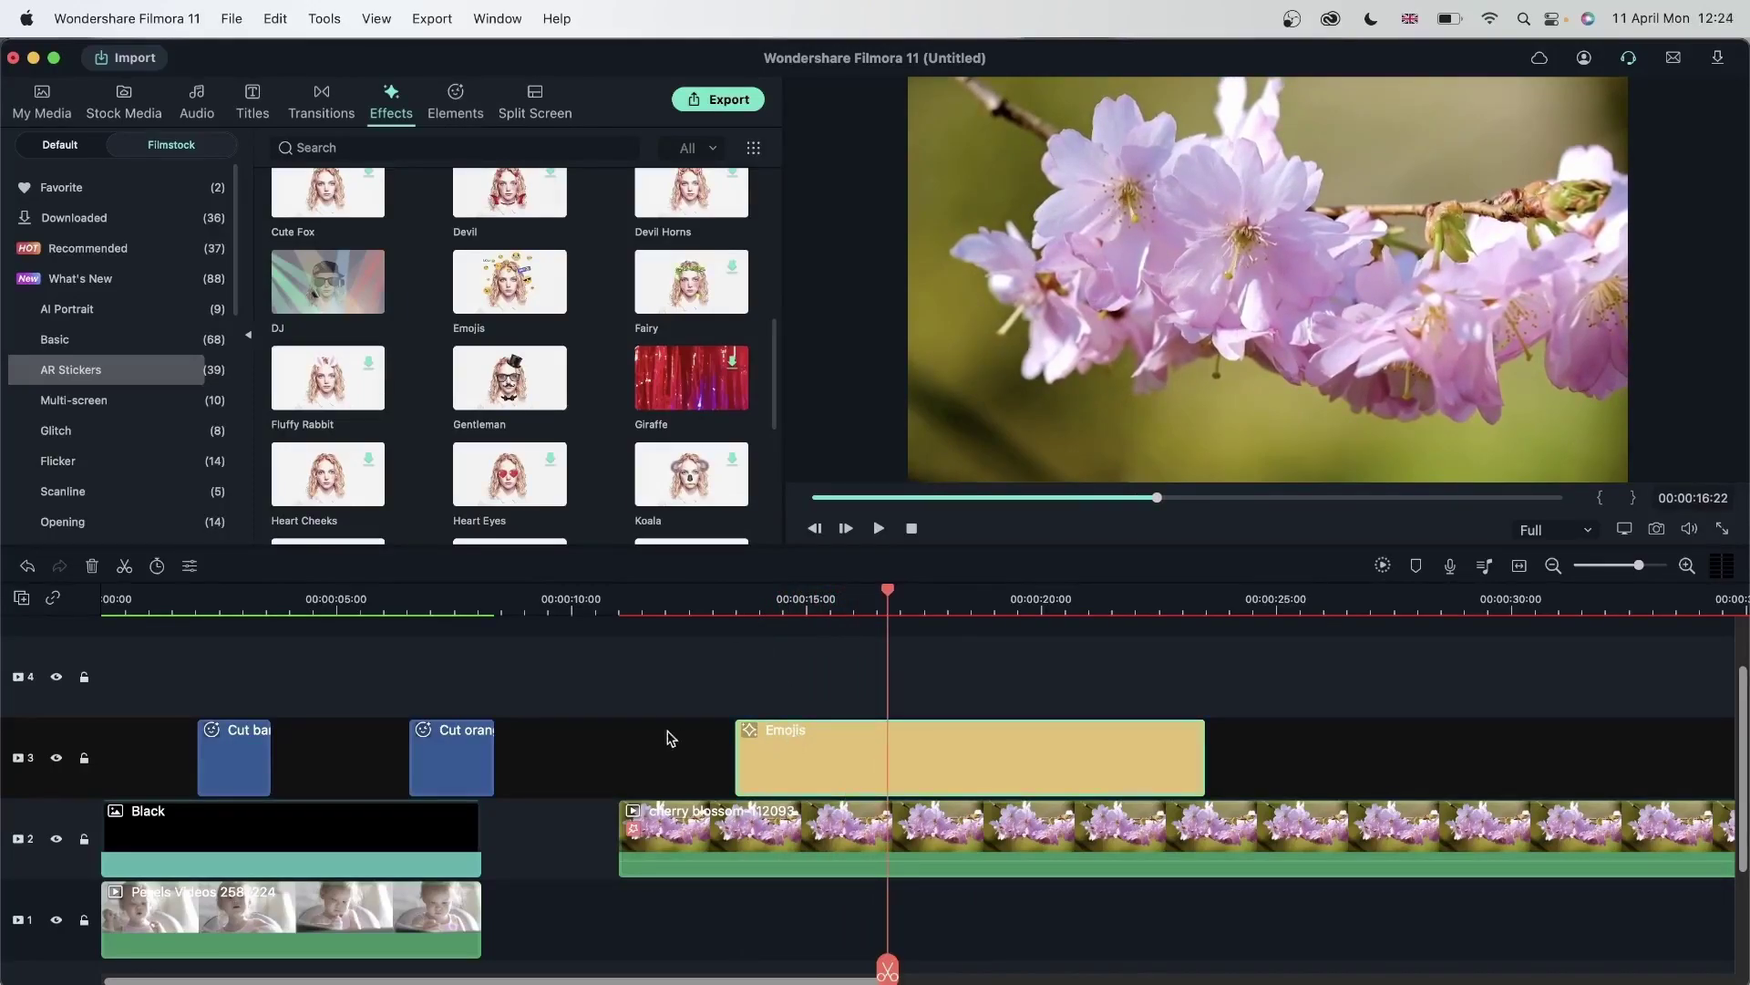
pyautogui.press('Delete')
pyautogui.click(728, 824)
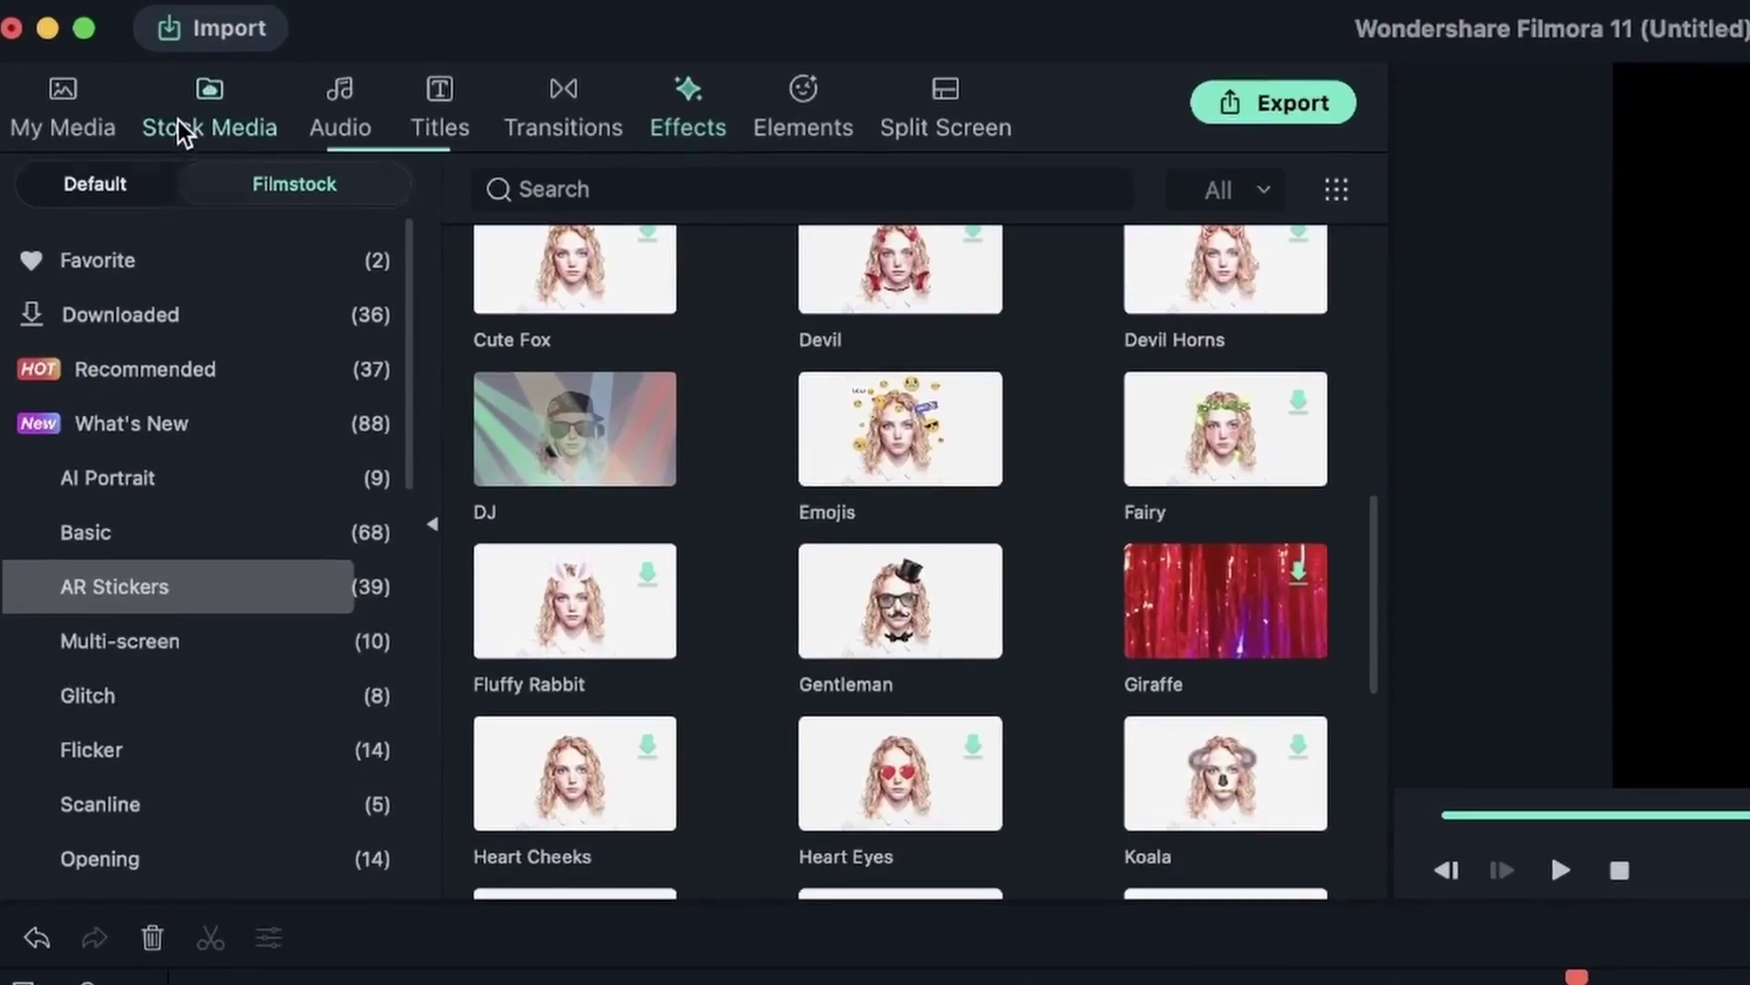
# Add the cat stock clip and place the Emojis AR sticker above it on track 3
pyautogui.click(124, 99)
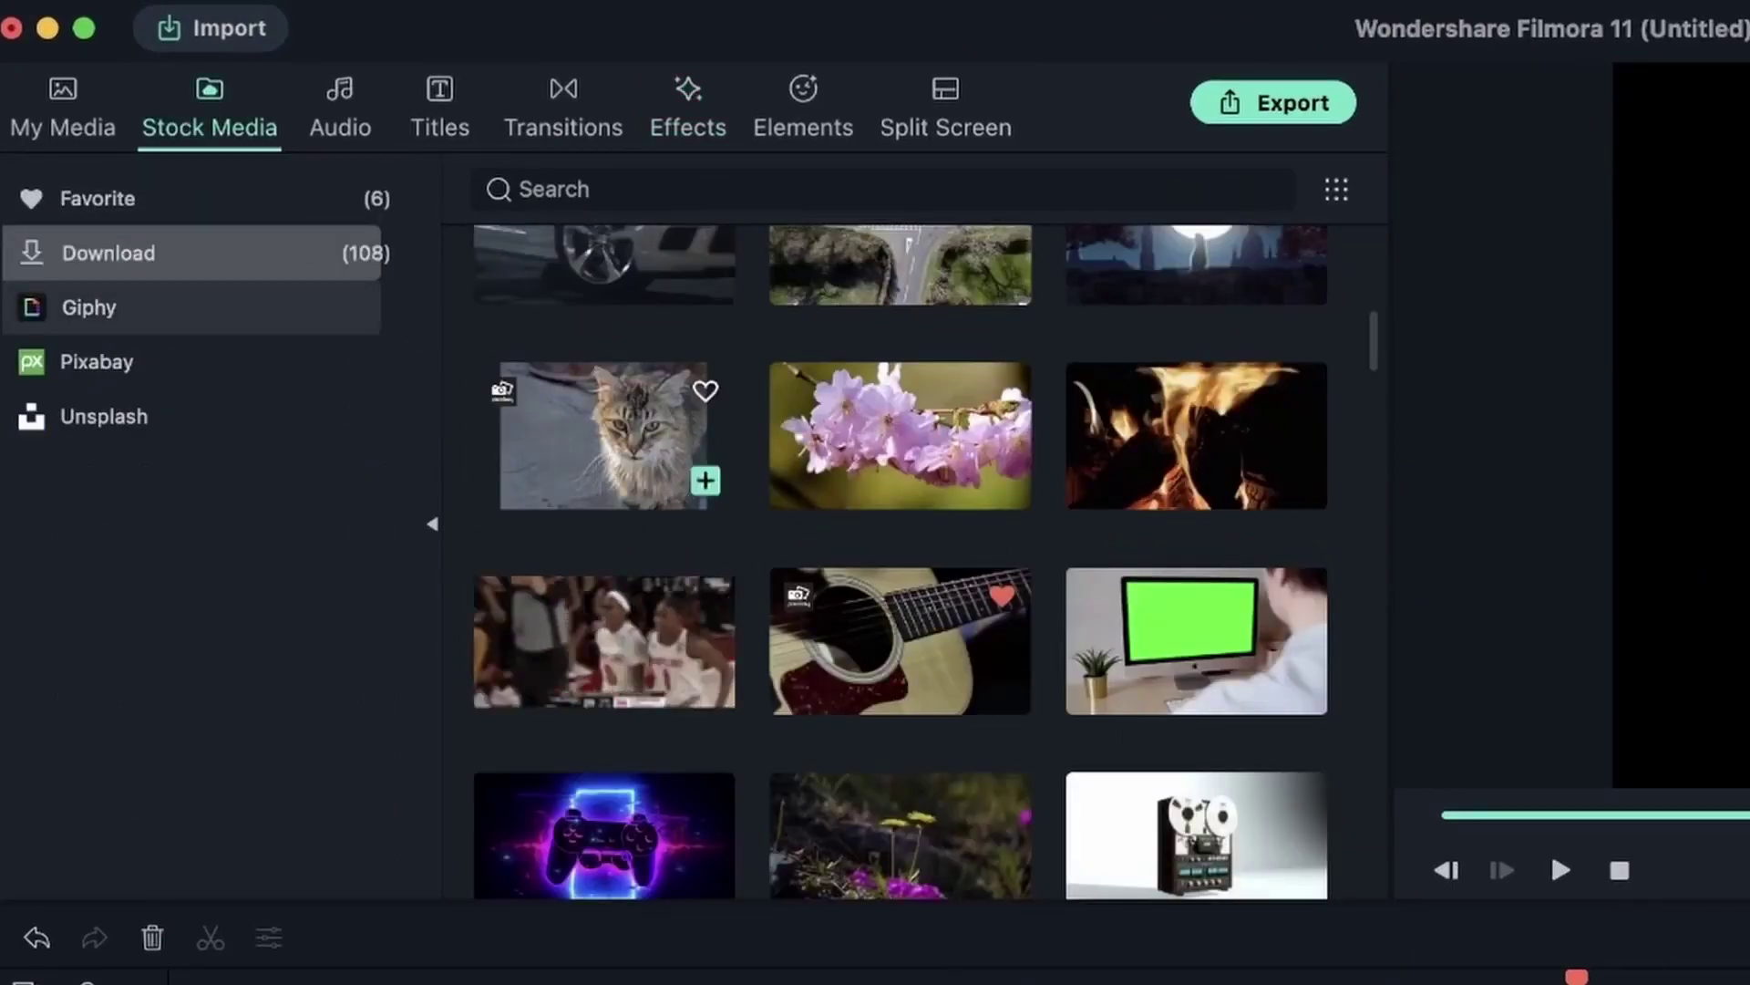
pyautogui.click(604, 436)
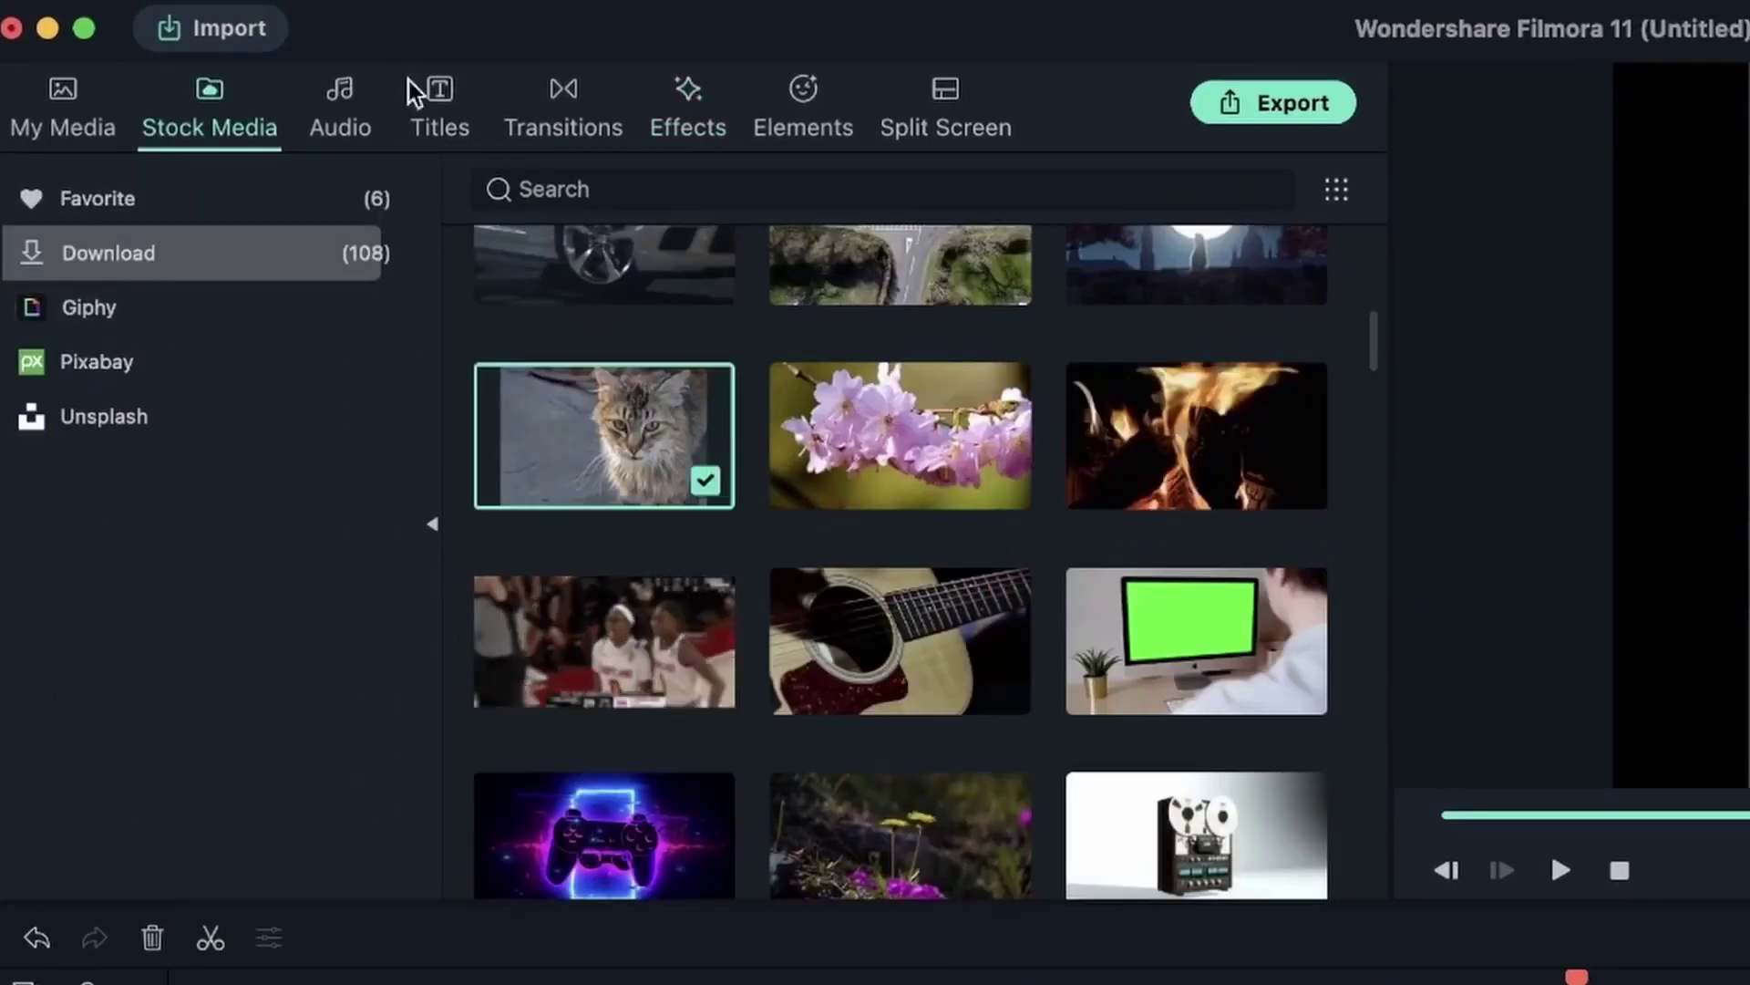
pyautogui.click(685, 129)
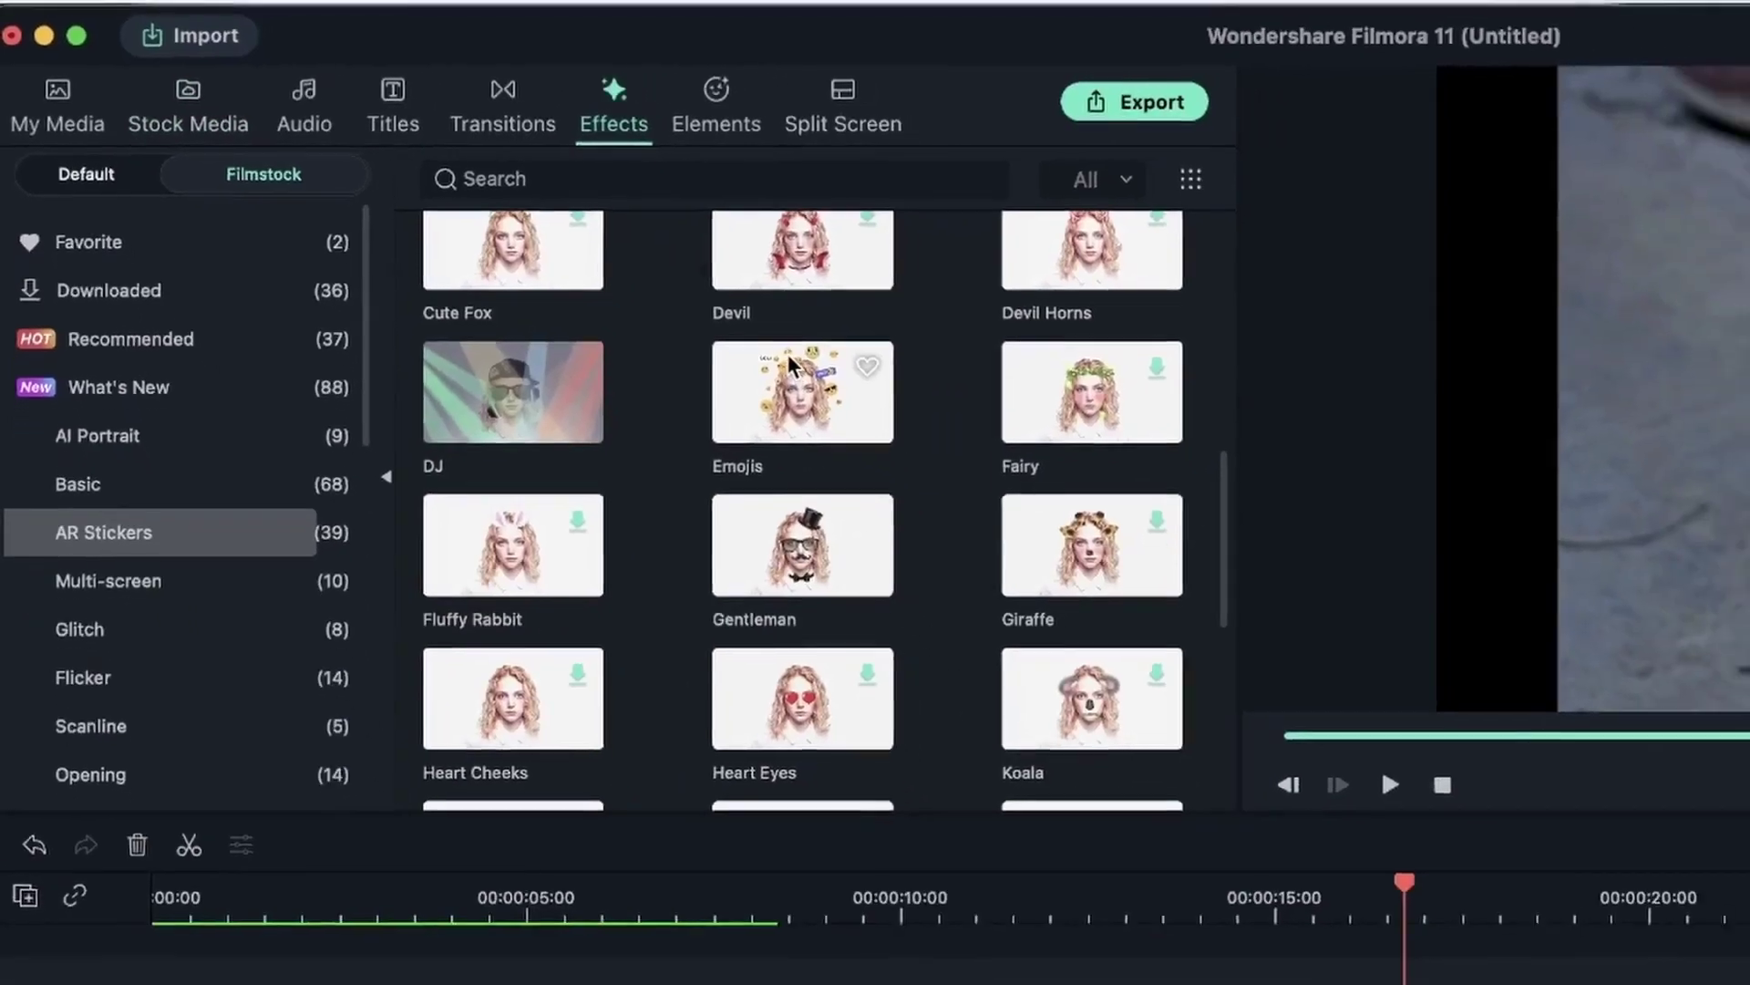
pyautogui.moveTo(900, 428); pyautogui.dragTo(819, 770)
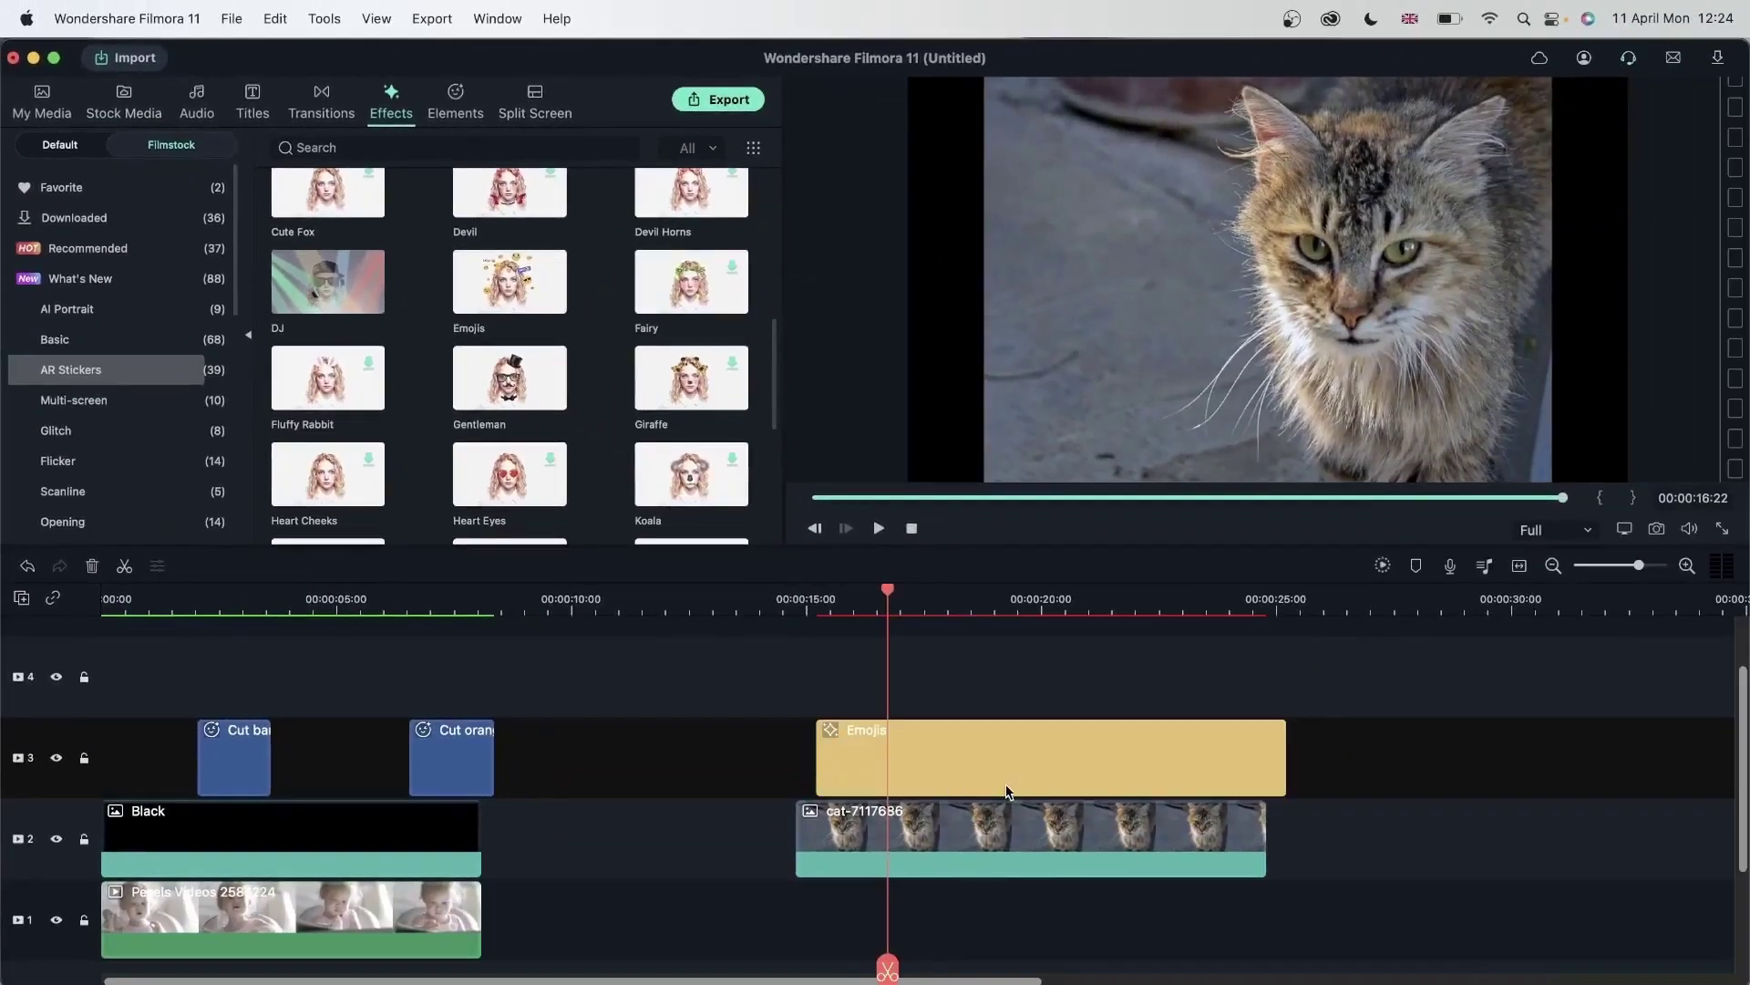
# Scrub the cat clip around 15 seconds, then delete both the sticker and cat clip
pyautogui.click(835, 599)
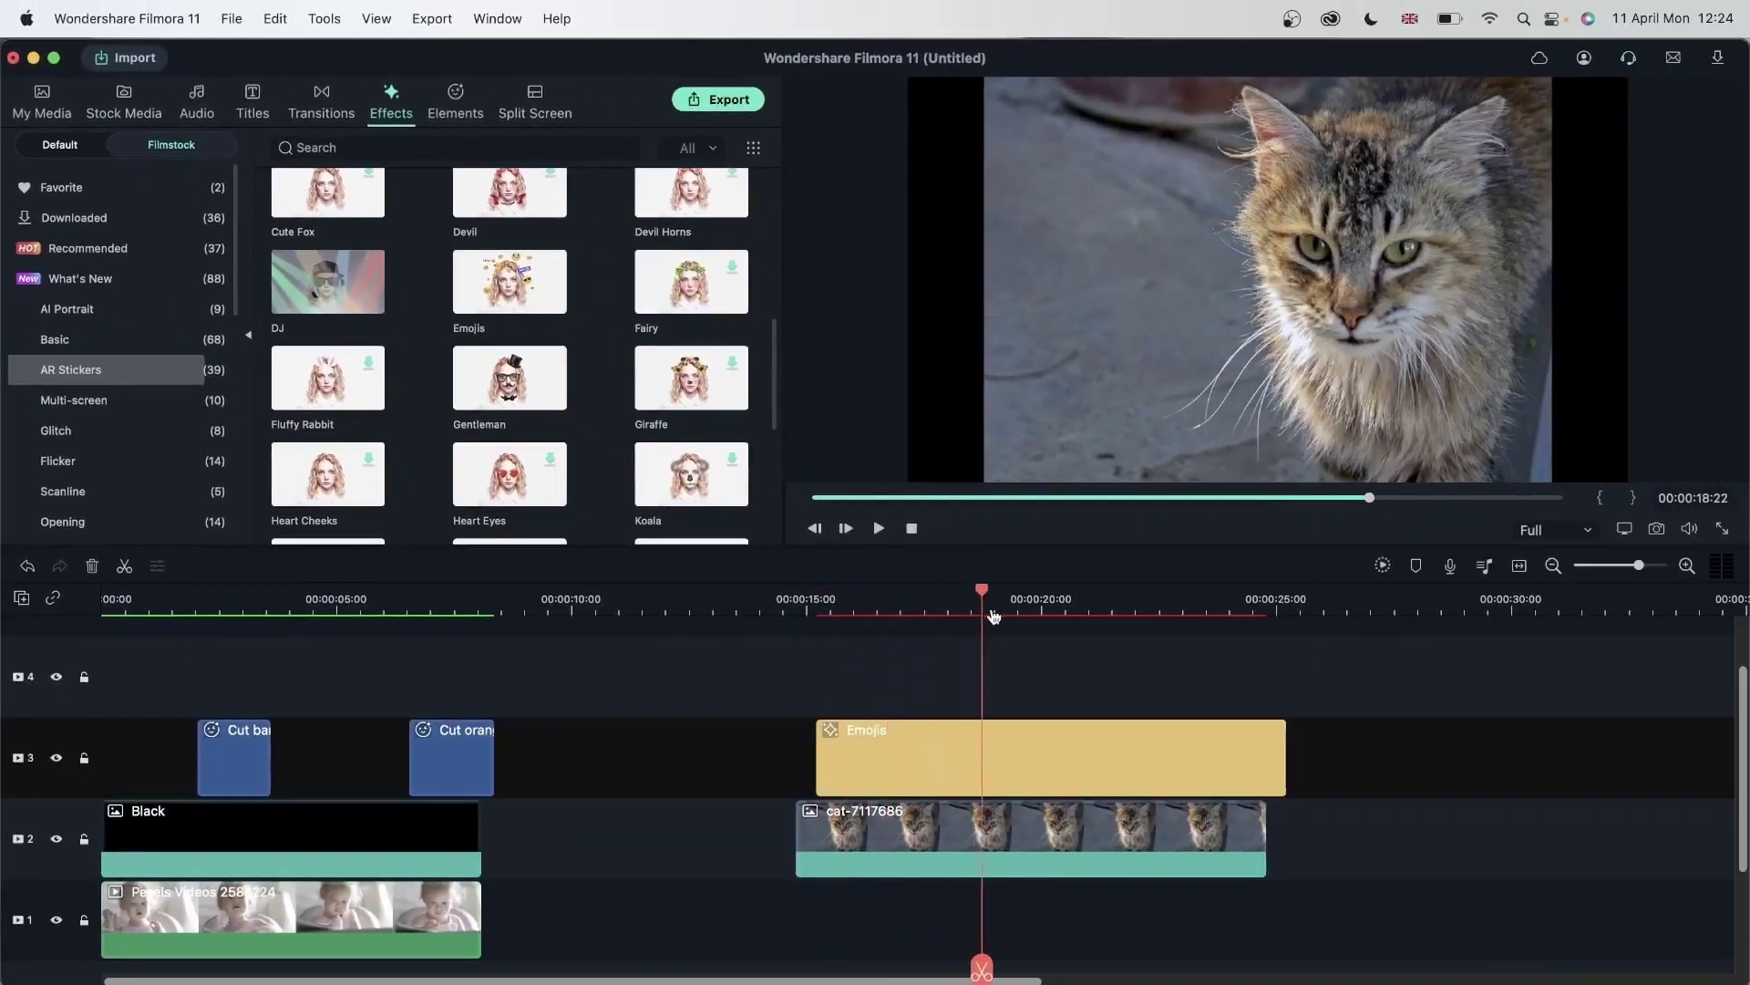
pyautogui.moveTo(994, 616); pyautogui.dragTo(1085, 696)
pyautogui.moveTo(1386, 848); pyautogui.dragTo(1141, 724)
pyautogui.press('Delete')
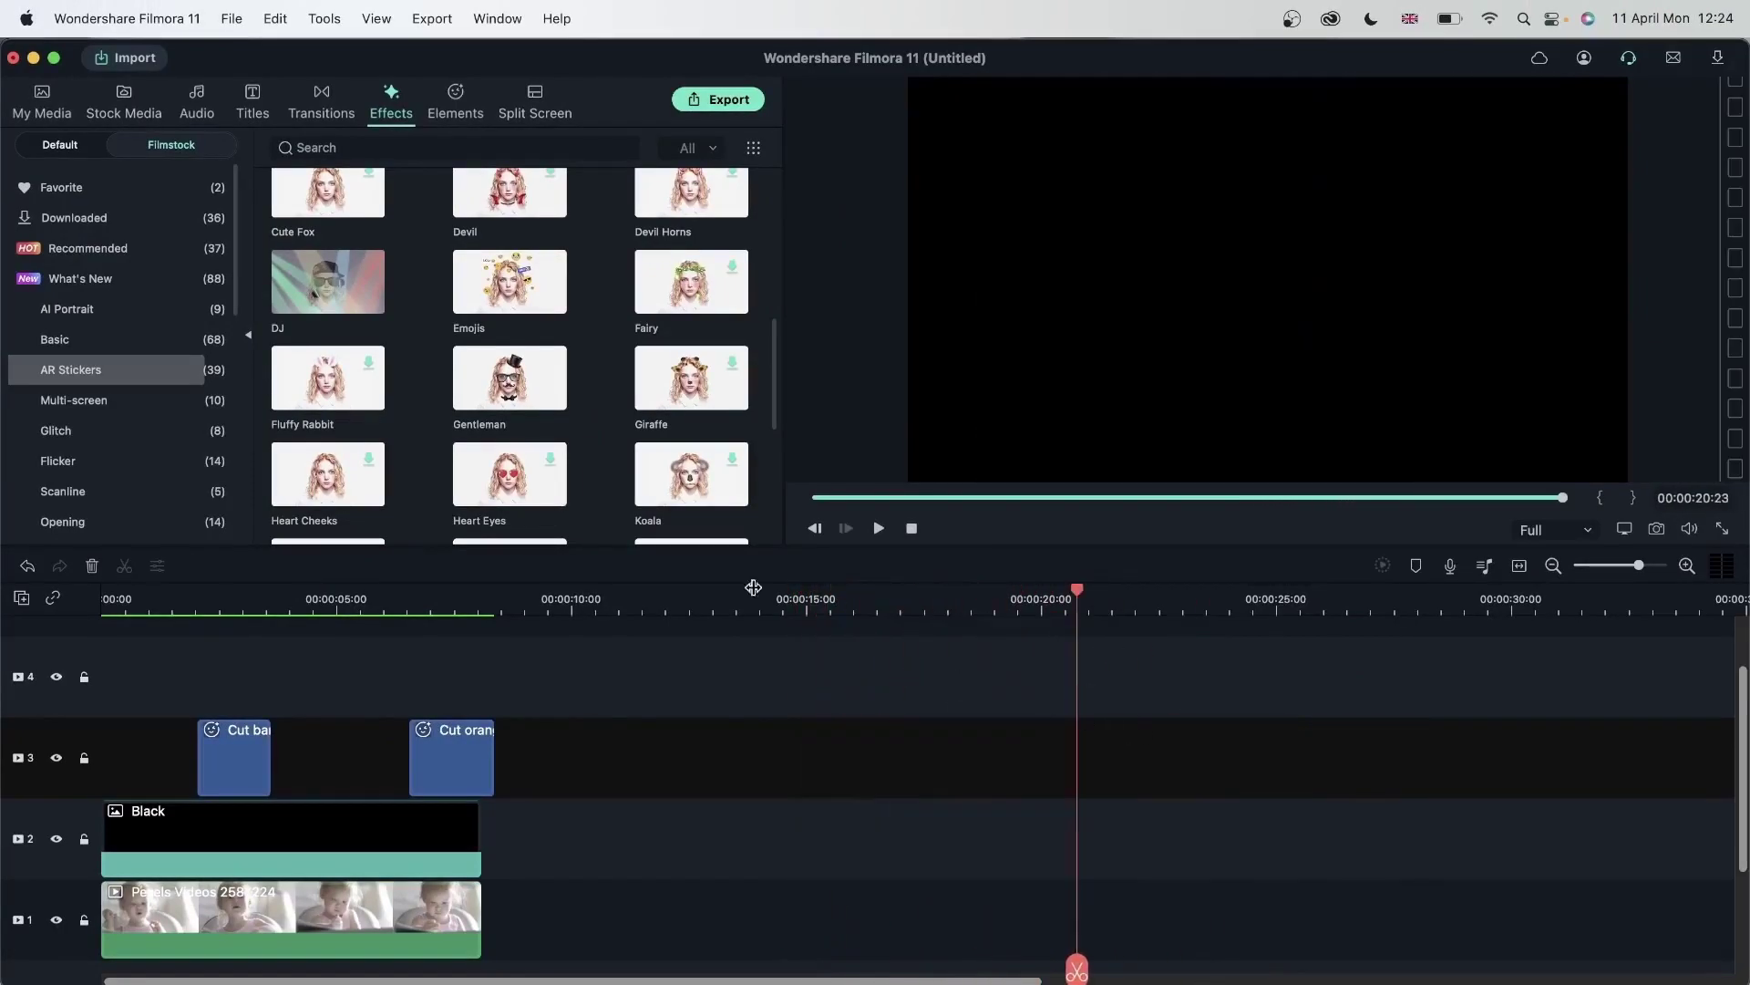
# Return to the Stock Media library and scroll down through the downloaded footage
pyautogui.click(103, 124)
pyautogui.scroll(-4, 435, 394)
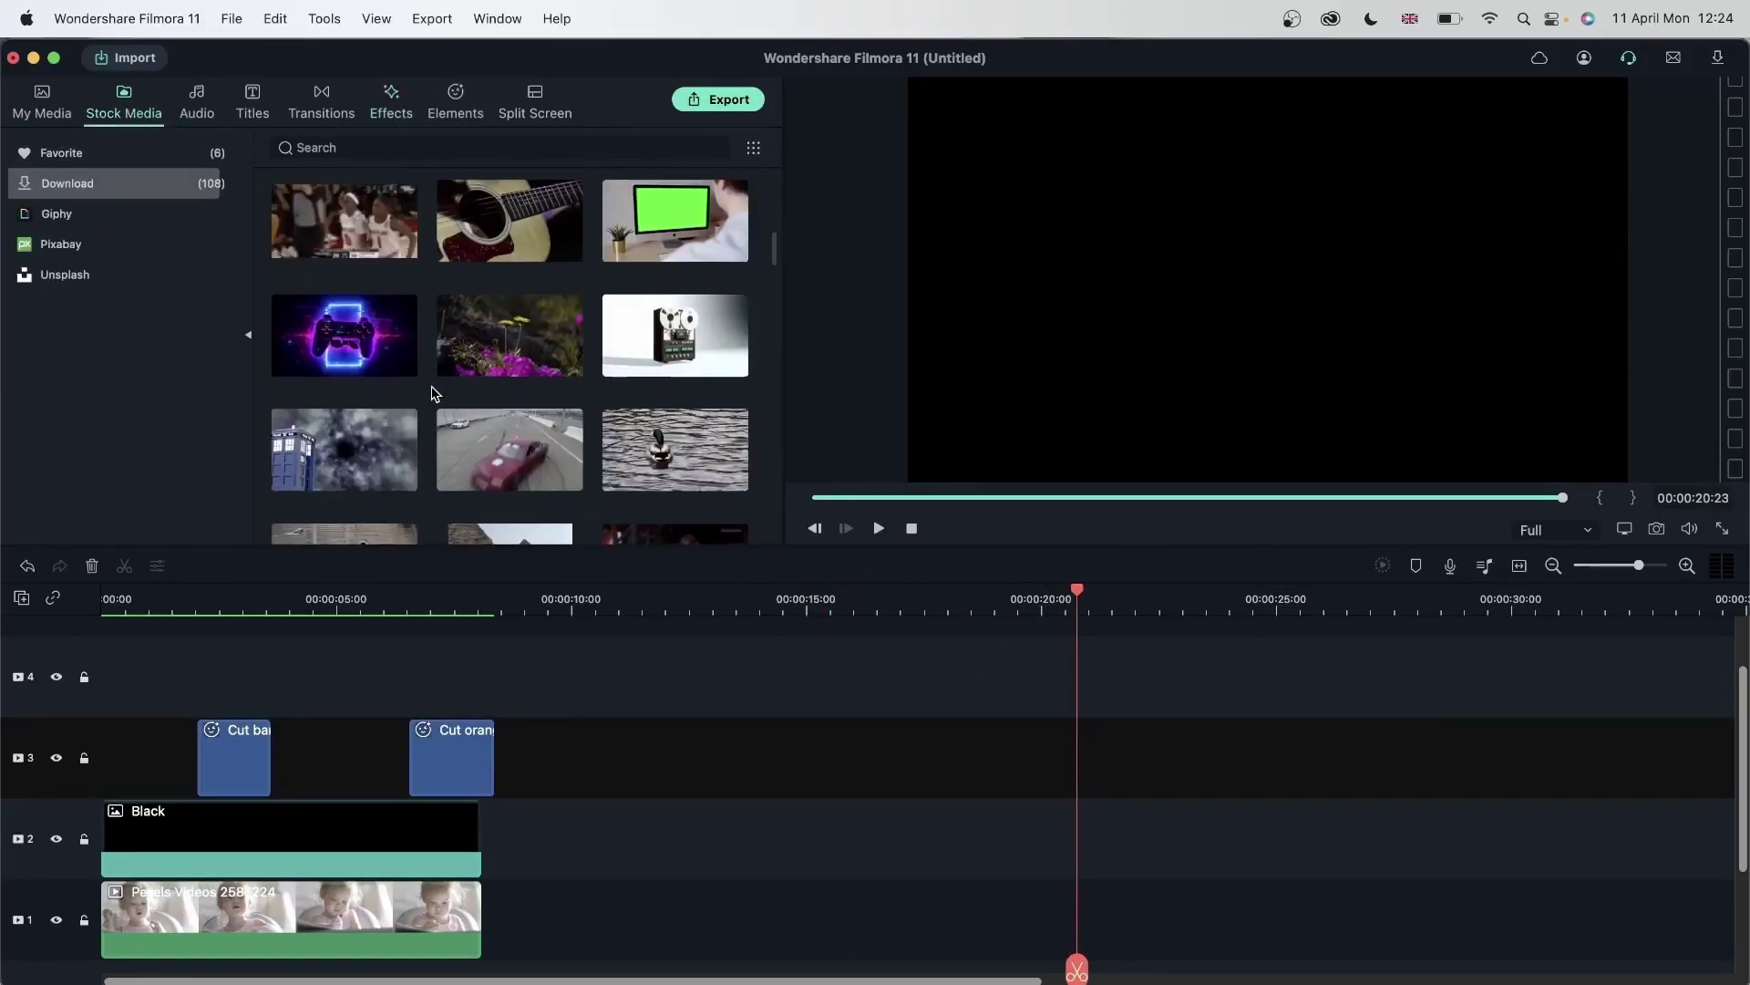
pyautogui.scroll(-10, 435, 394)
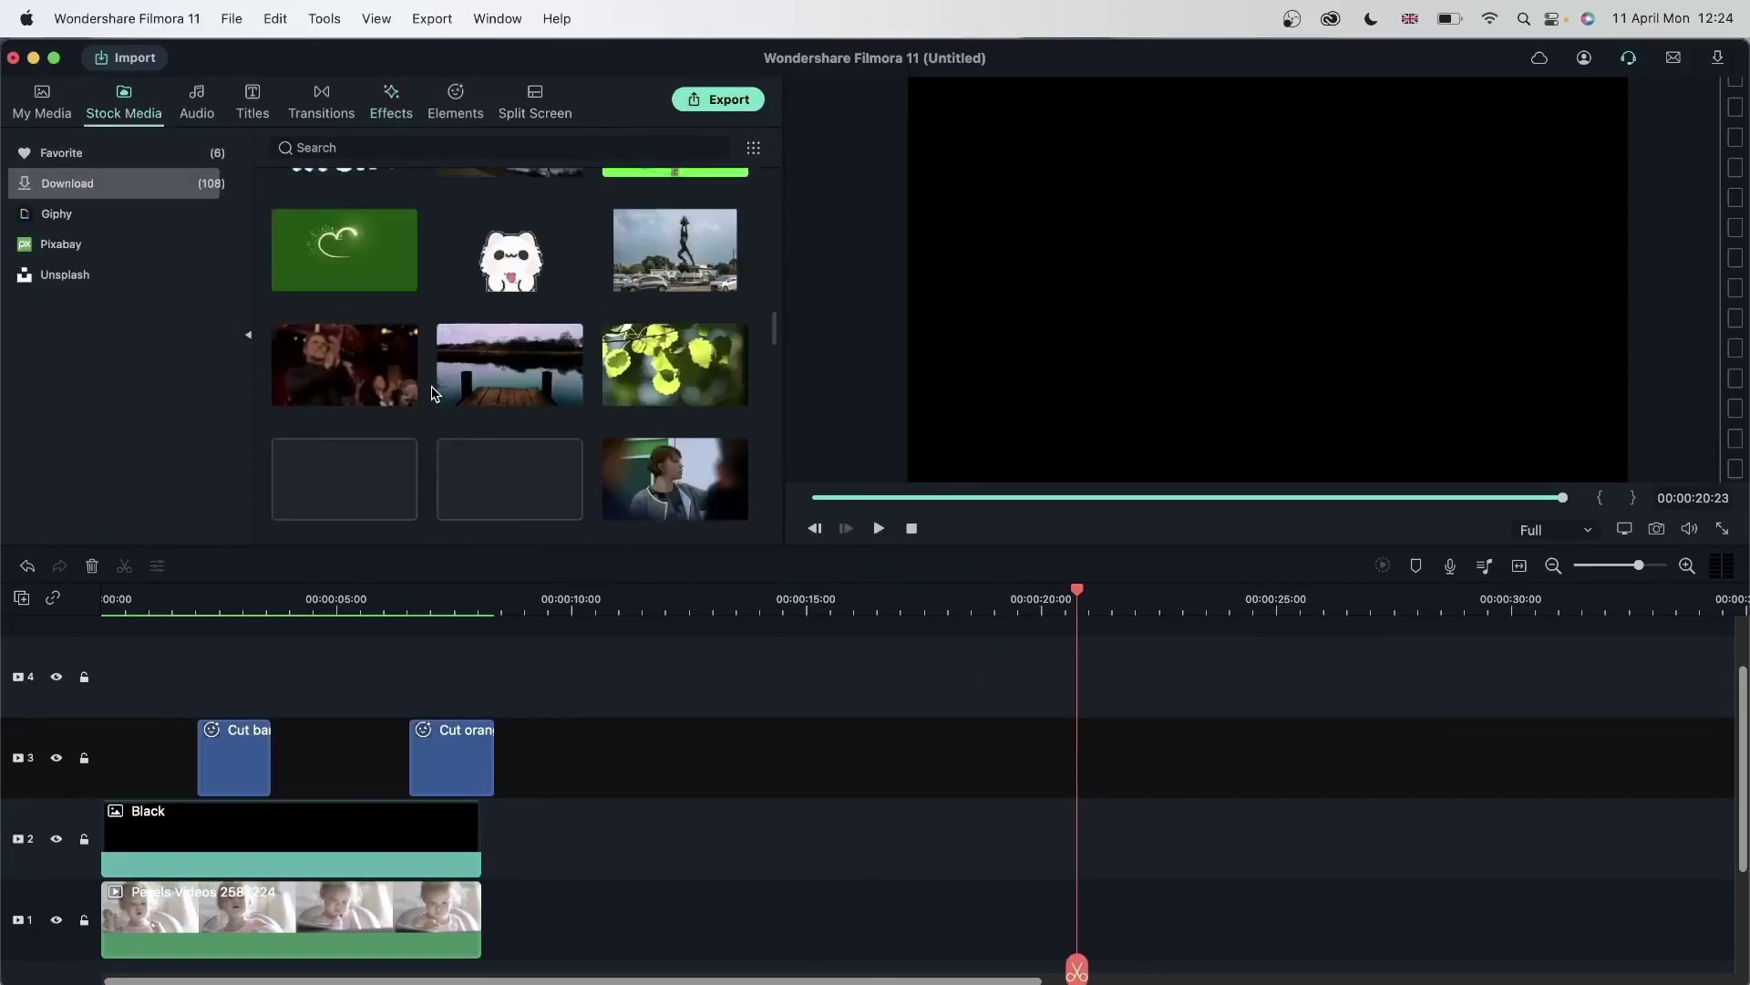
pyautogui.scroll(-5, 435, 394)
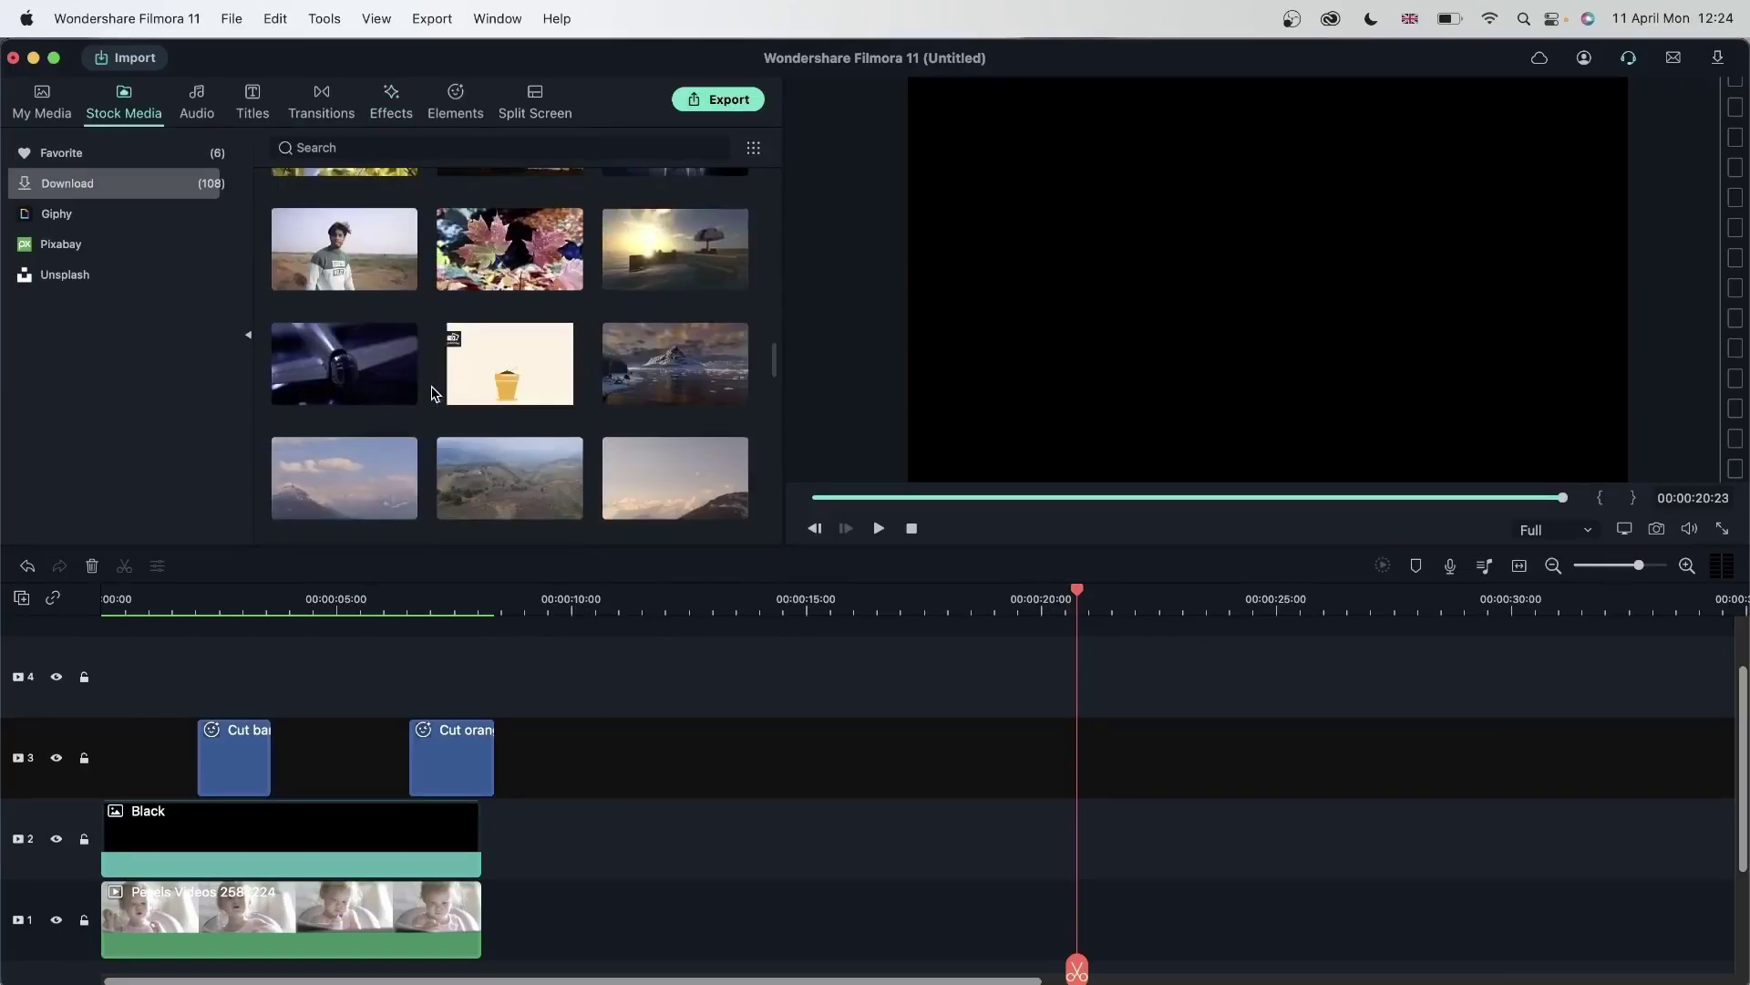
pyautogui.scroll(-5, 435, 394)
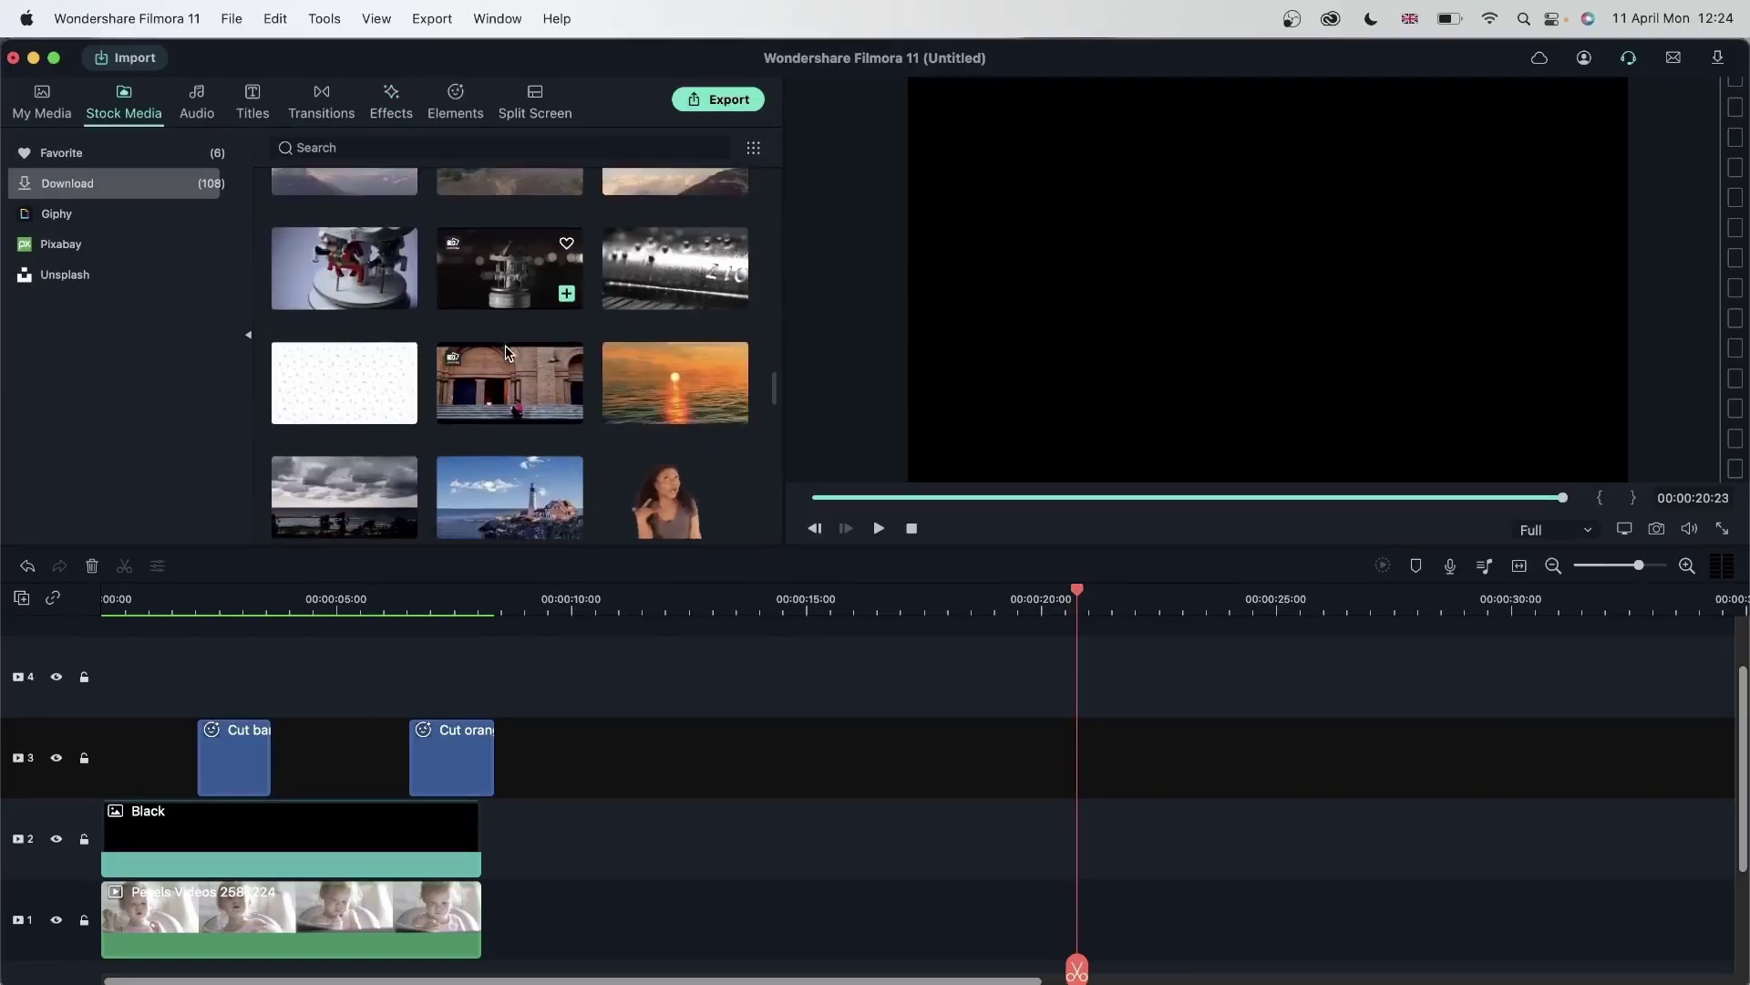
pyautogui.scroll(-6, 507, 354)
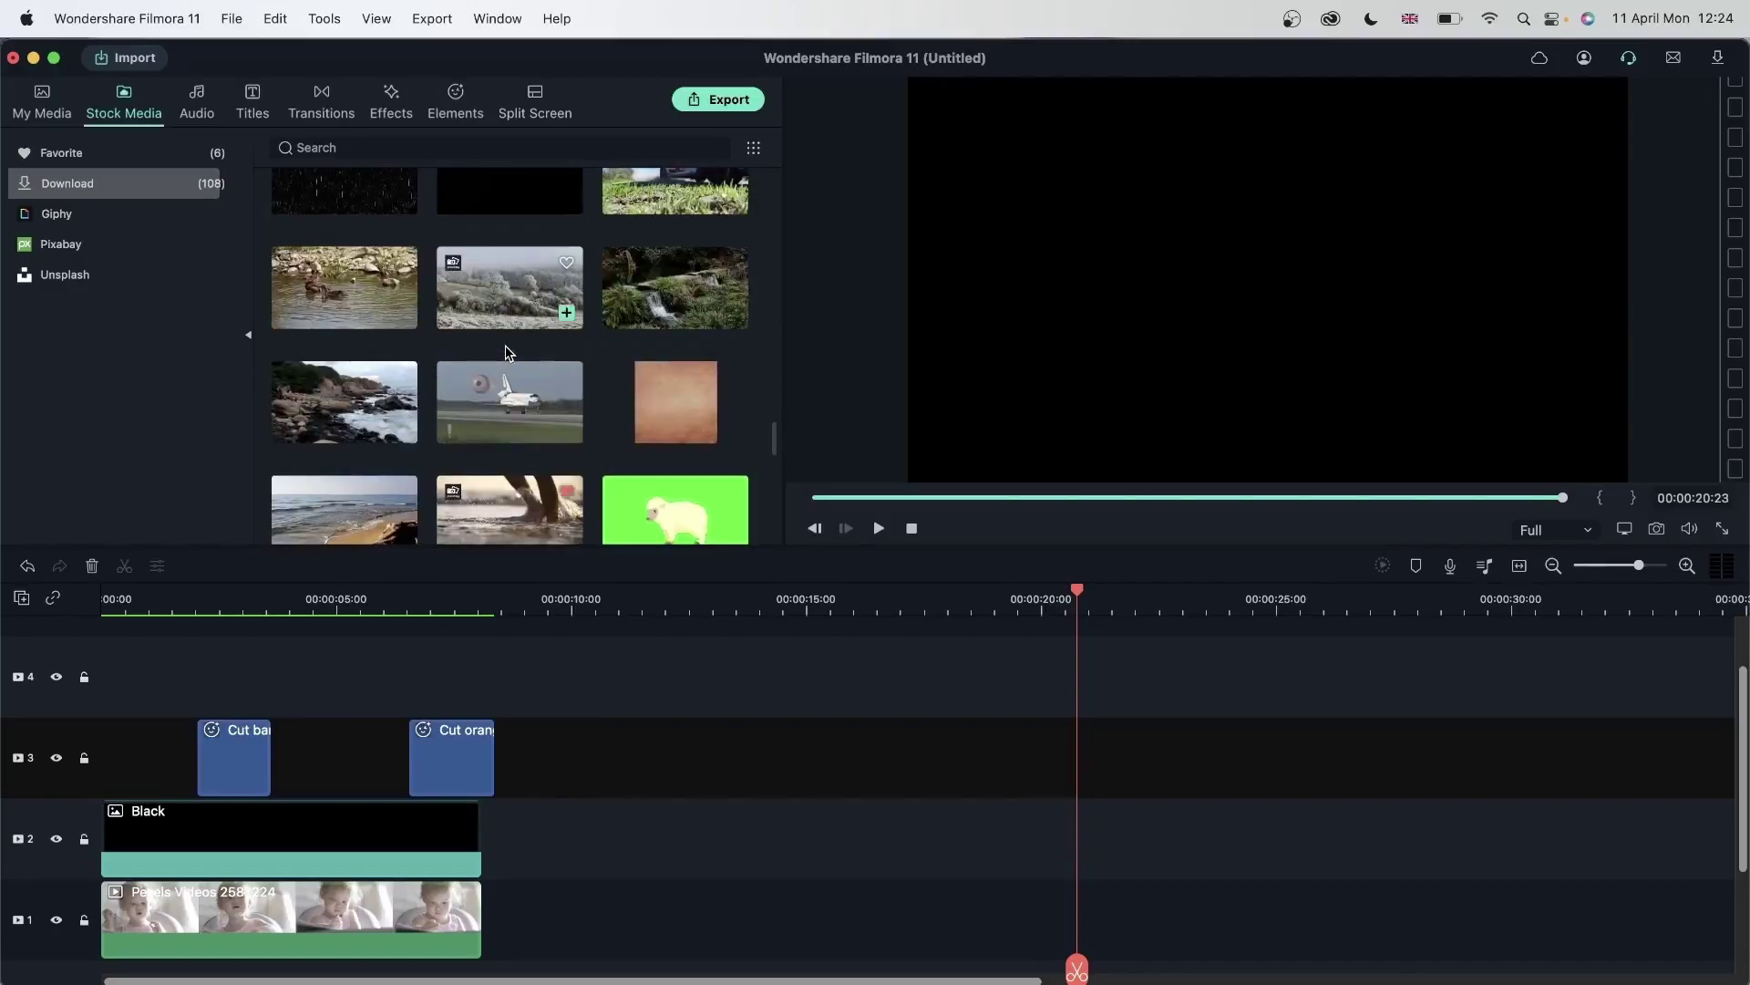
pyautogui.scroll(-5, 507, 353)
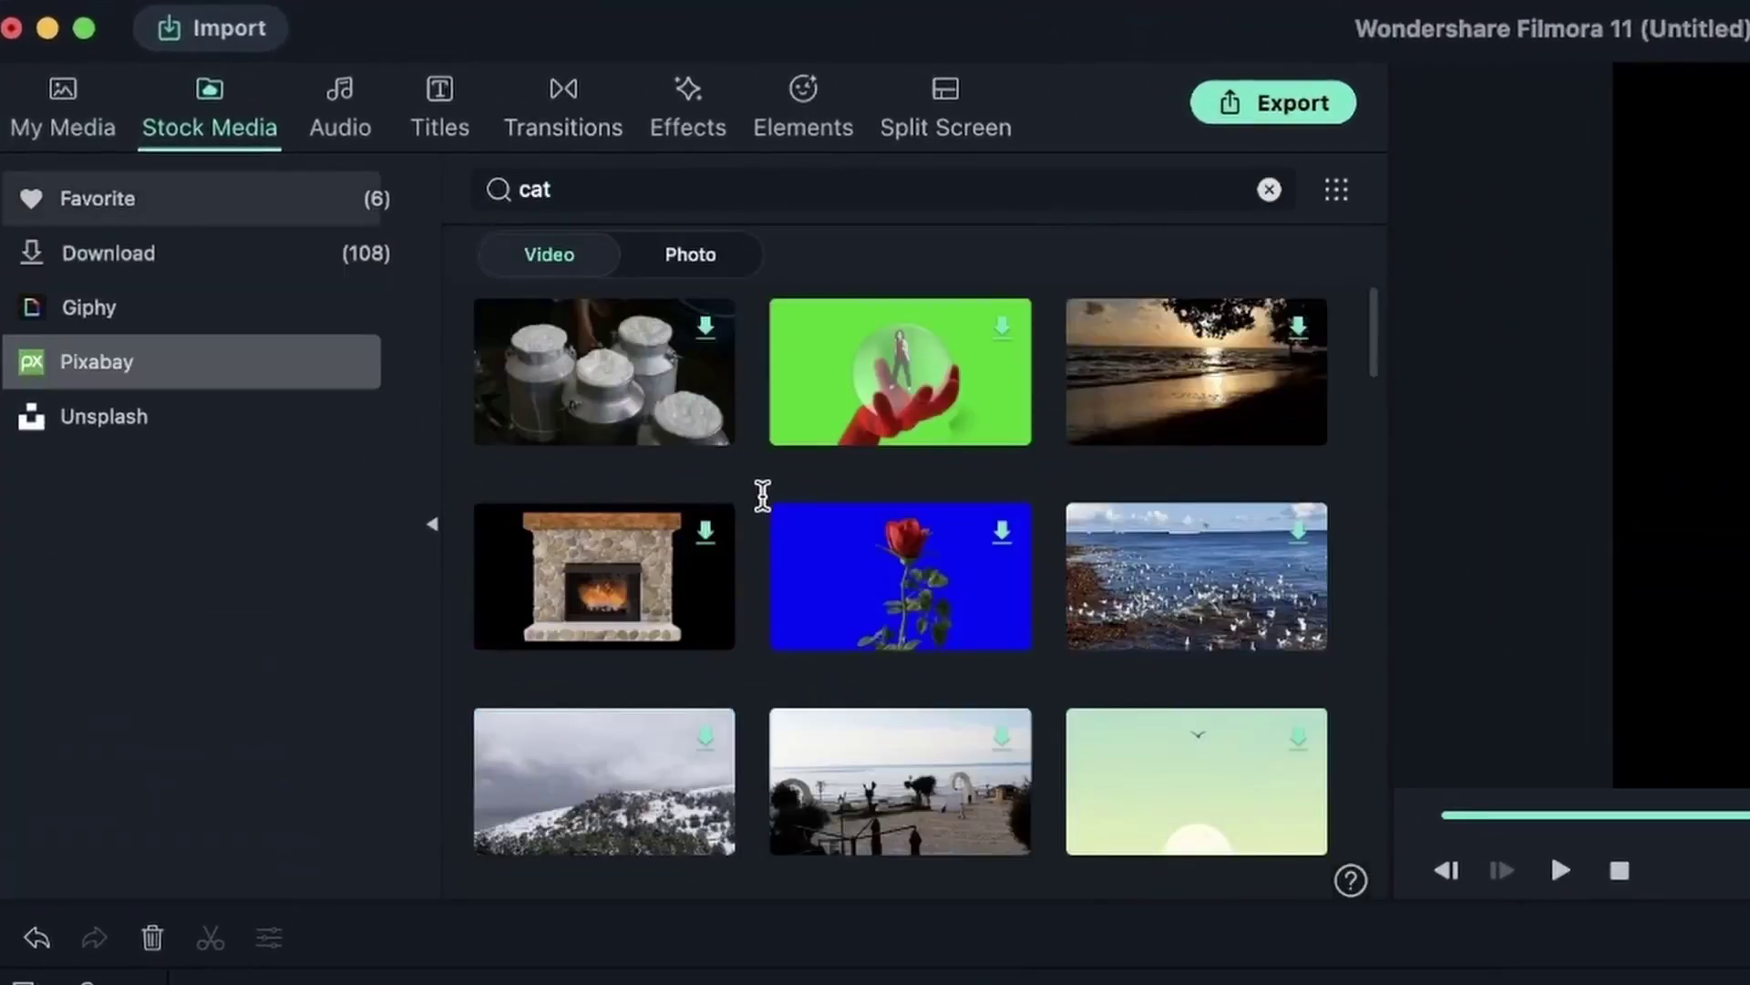
# Filter the cat search to video results and place the tiger clip on track 2
pyautogui.click(553, 253)
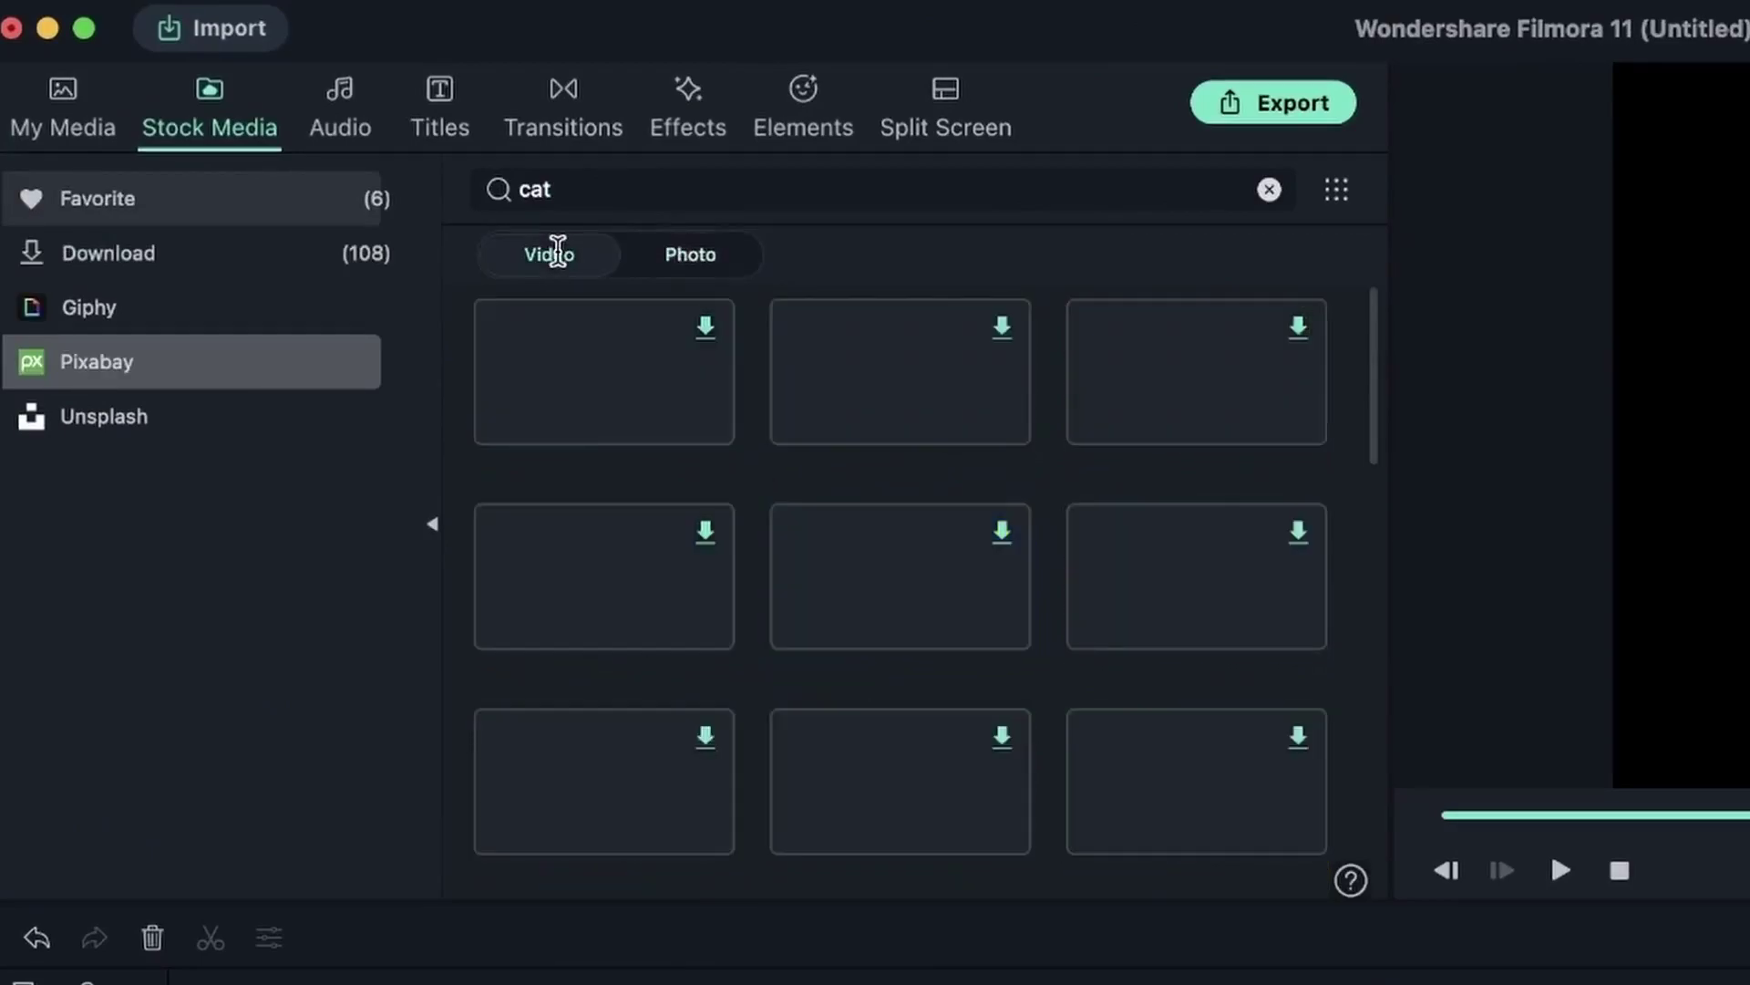
pyautogui.scroll(-5, 771, 698)
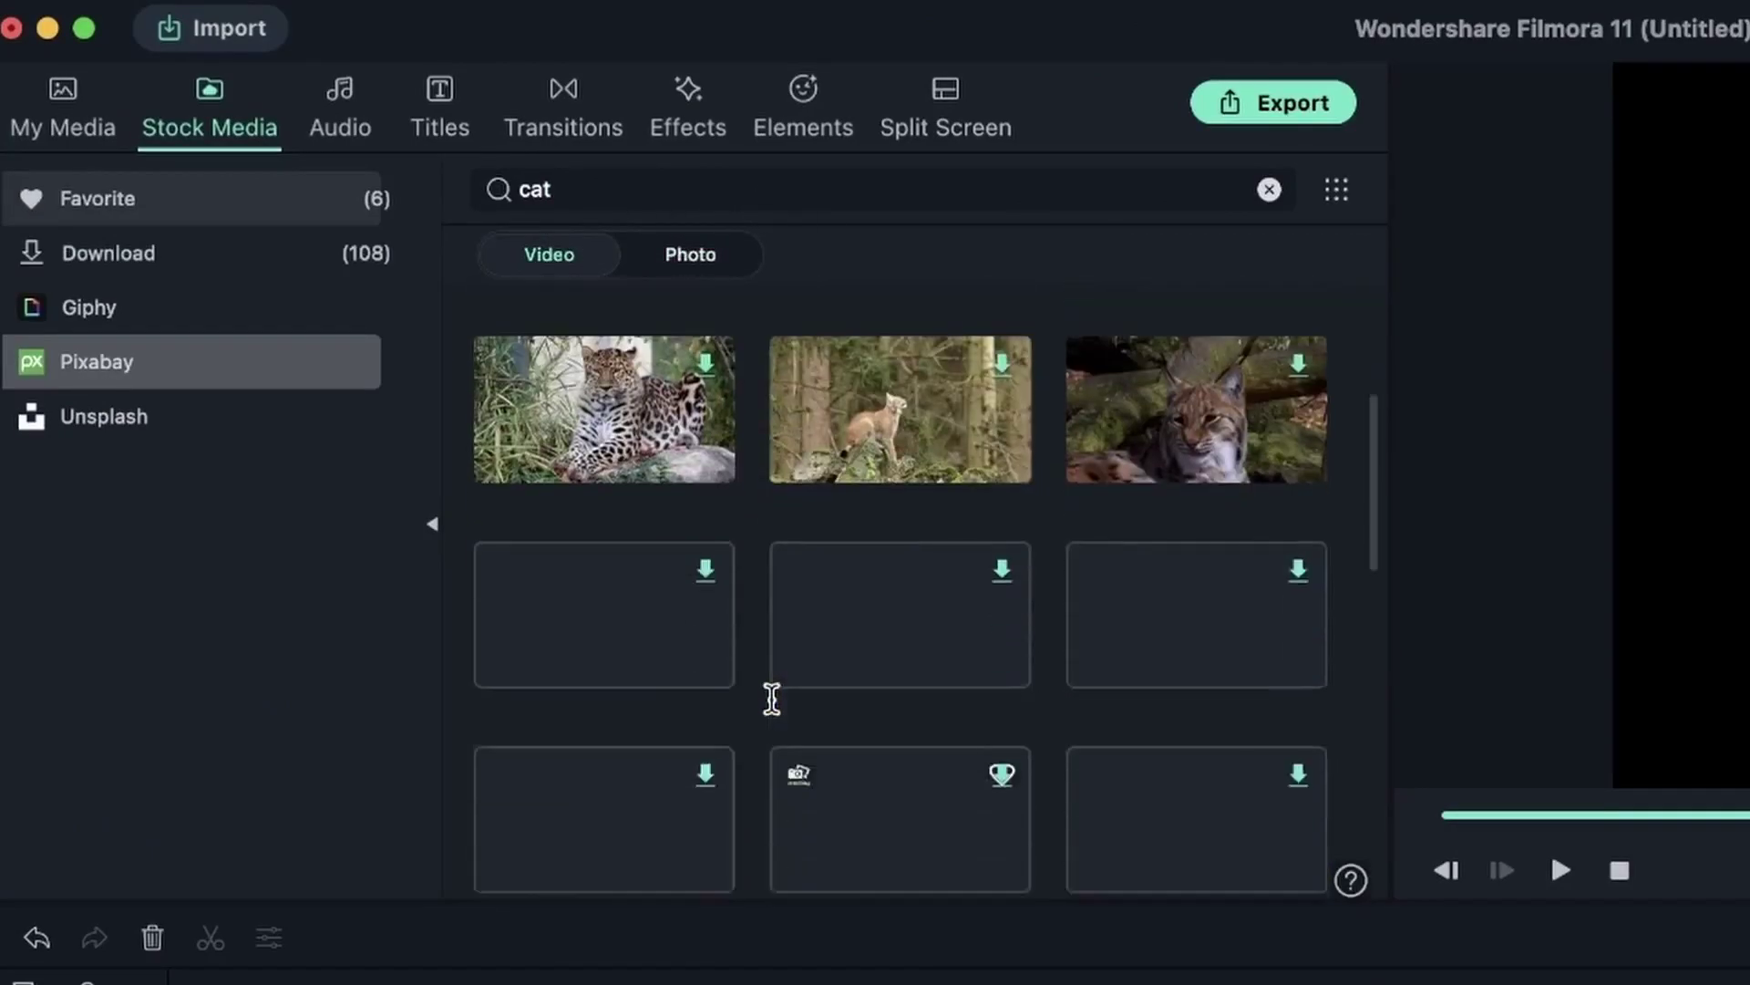
pyautogui.scroll(-2, 771, 698)
pyautogui.scroll(-3, 771, 698)
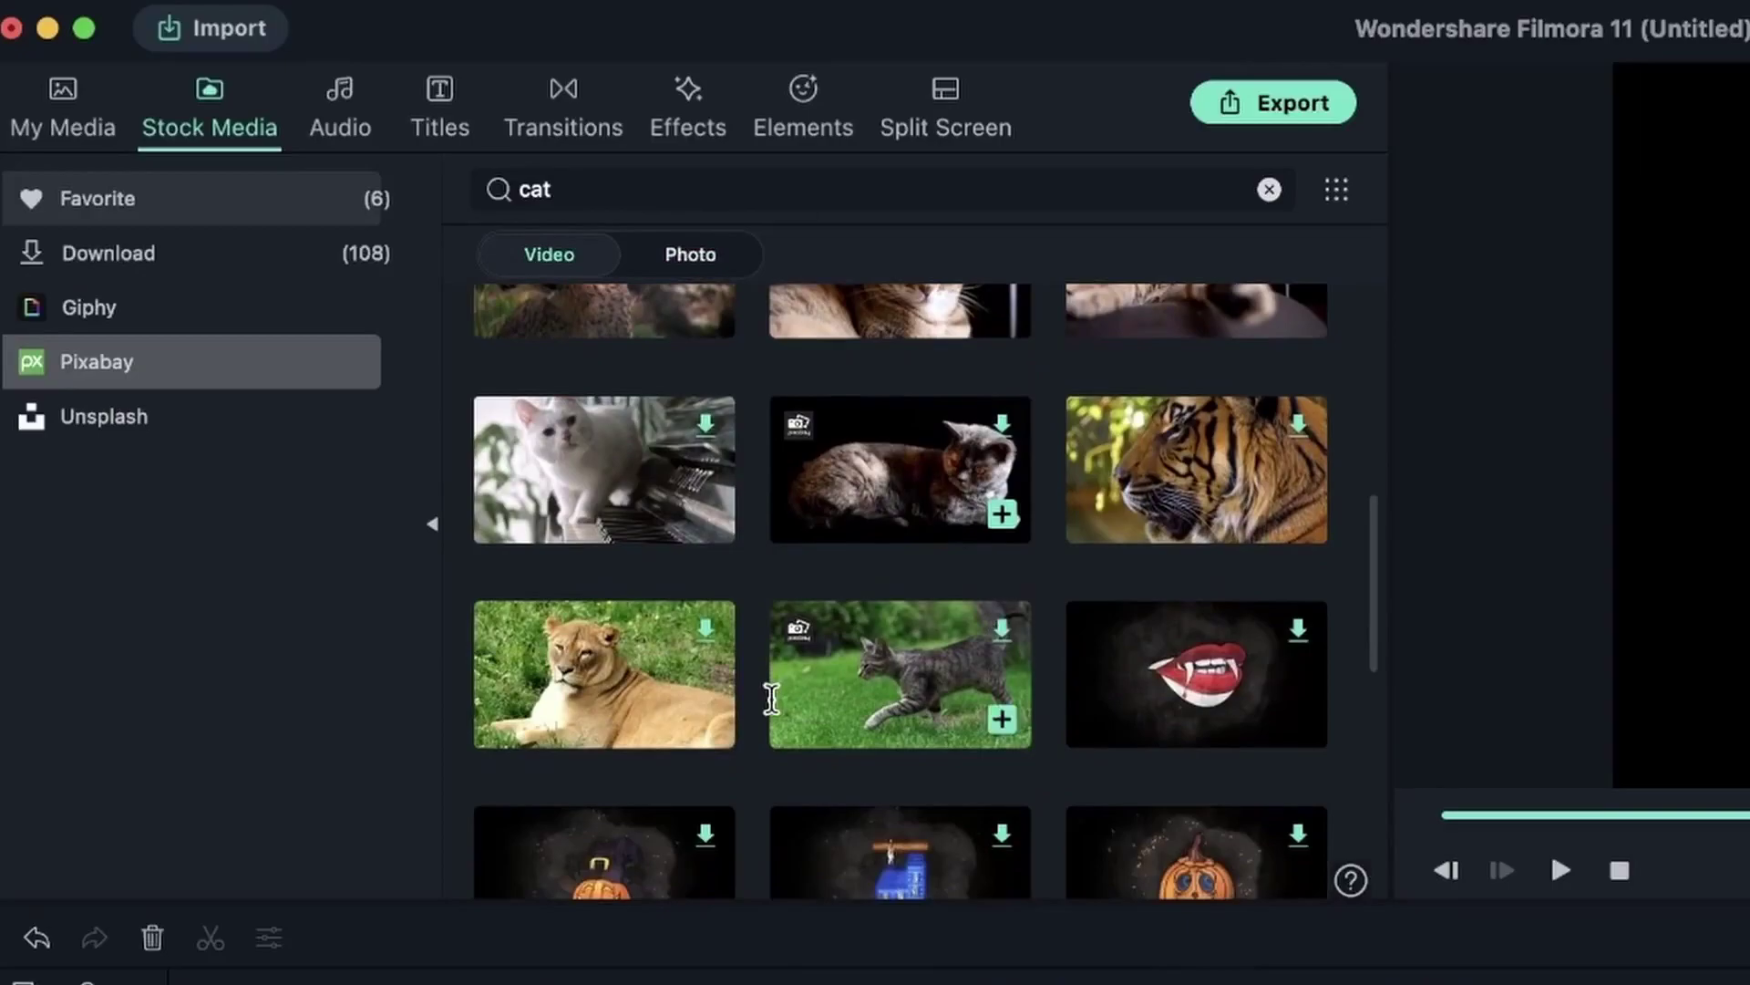
pyautogui.scroll(-5, 653, 715)
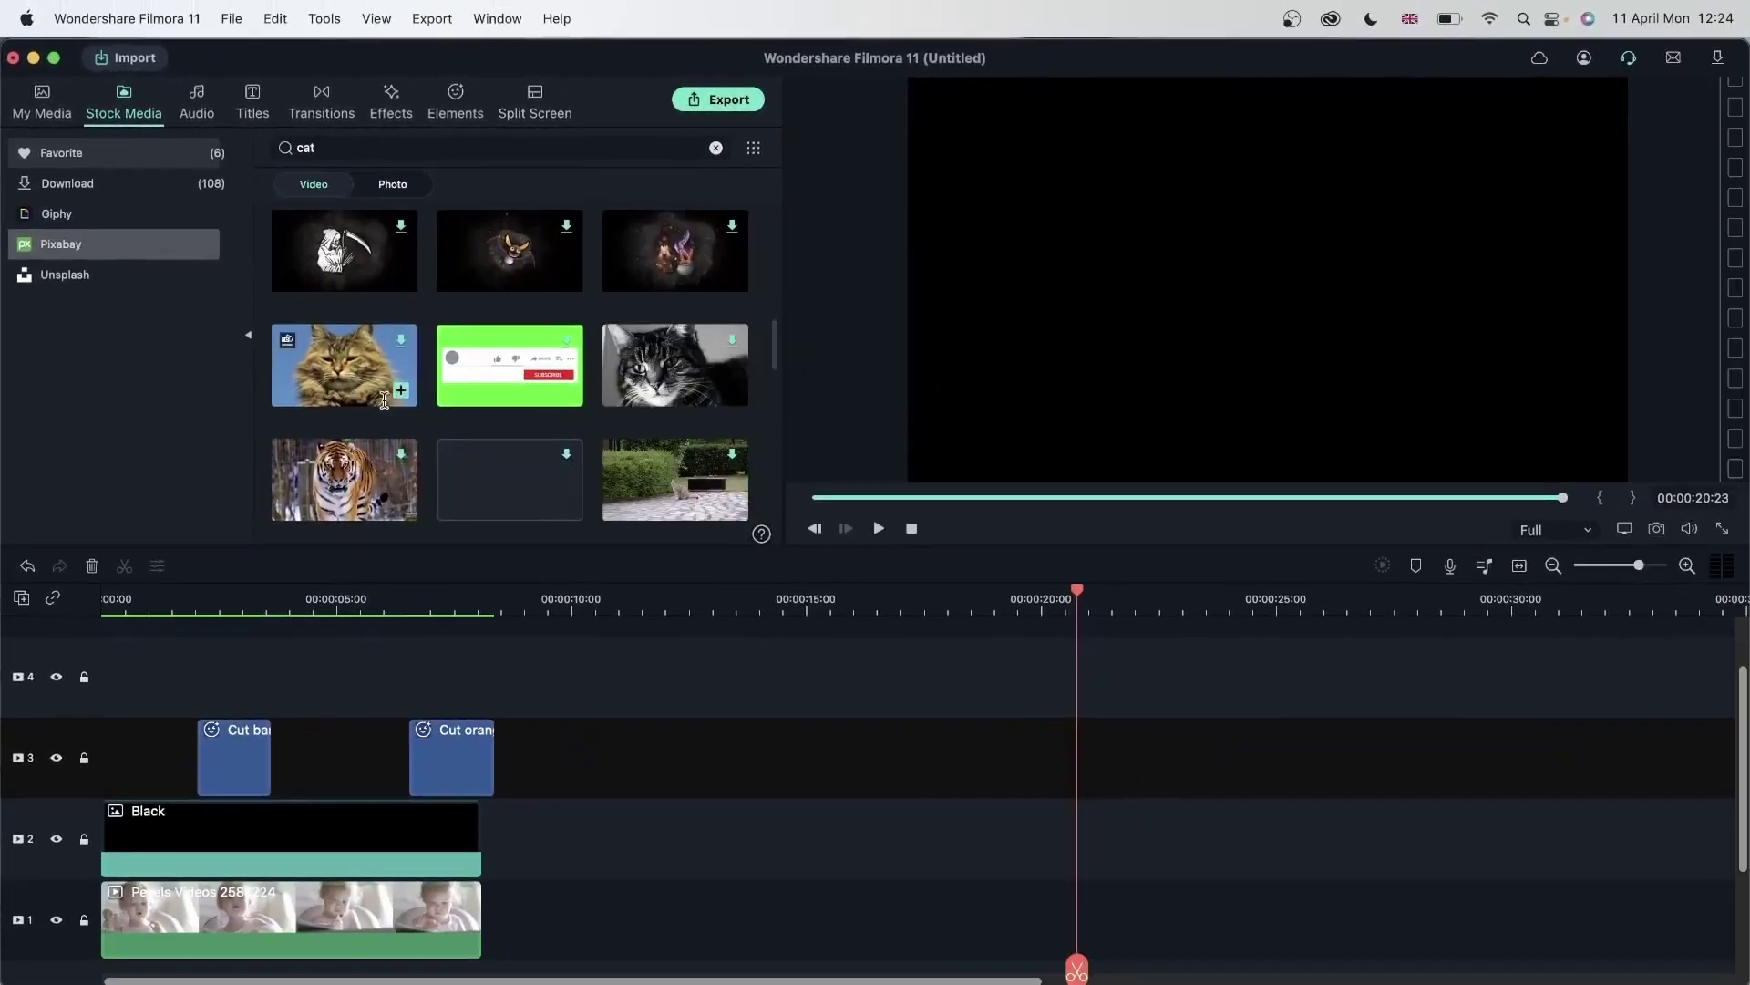
pyautogui.moveTo(384, 401); pyautogui.dragTo(659, 846)
# Place the Pearl Girl AR sticker over the tiger clip and set the playhead to 15 seconds
pyautogui.click(398, 108)
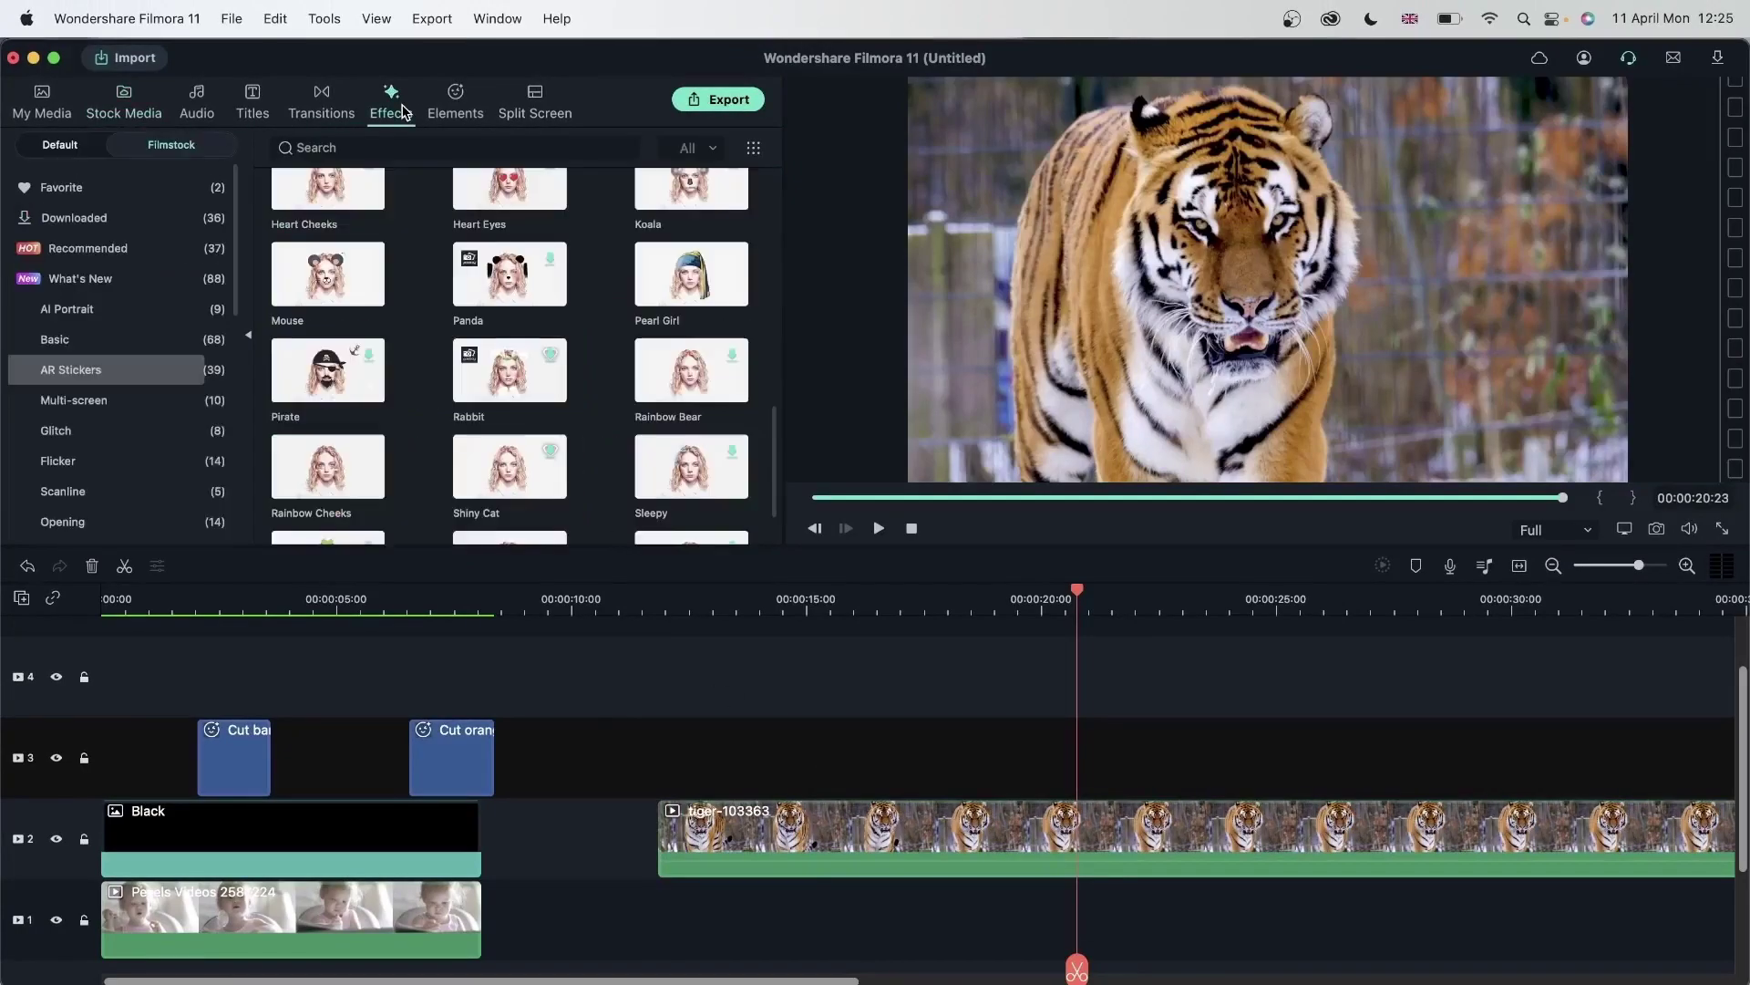
pyautogui.moveTo(726, 303); pyautogui.dragTo(876, 774)
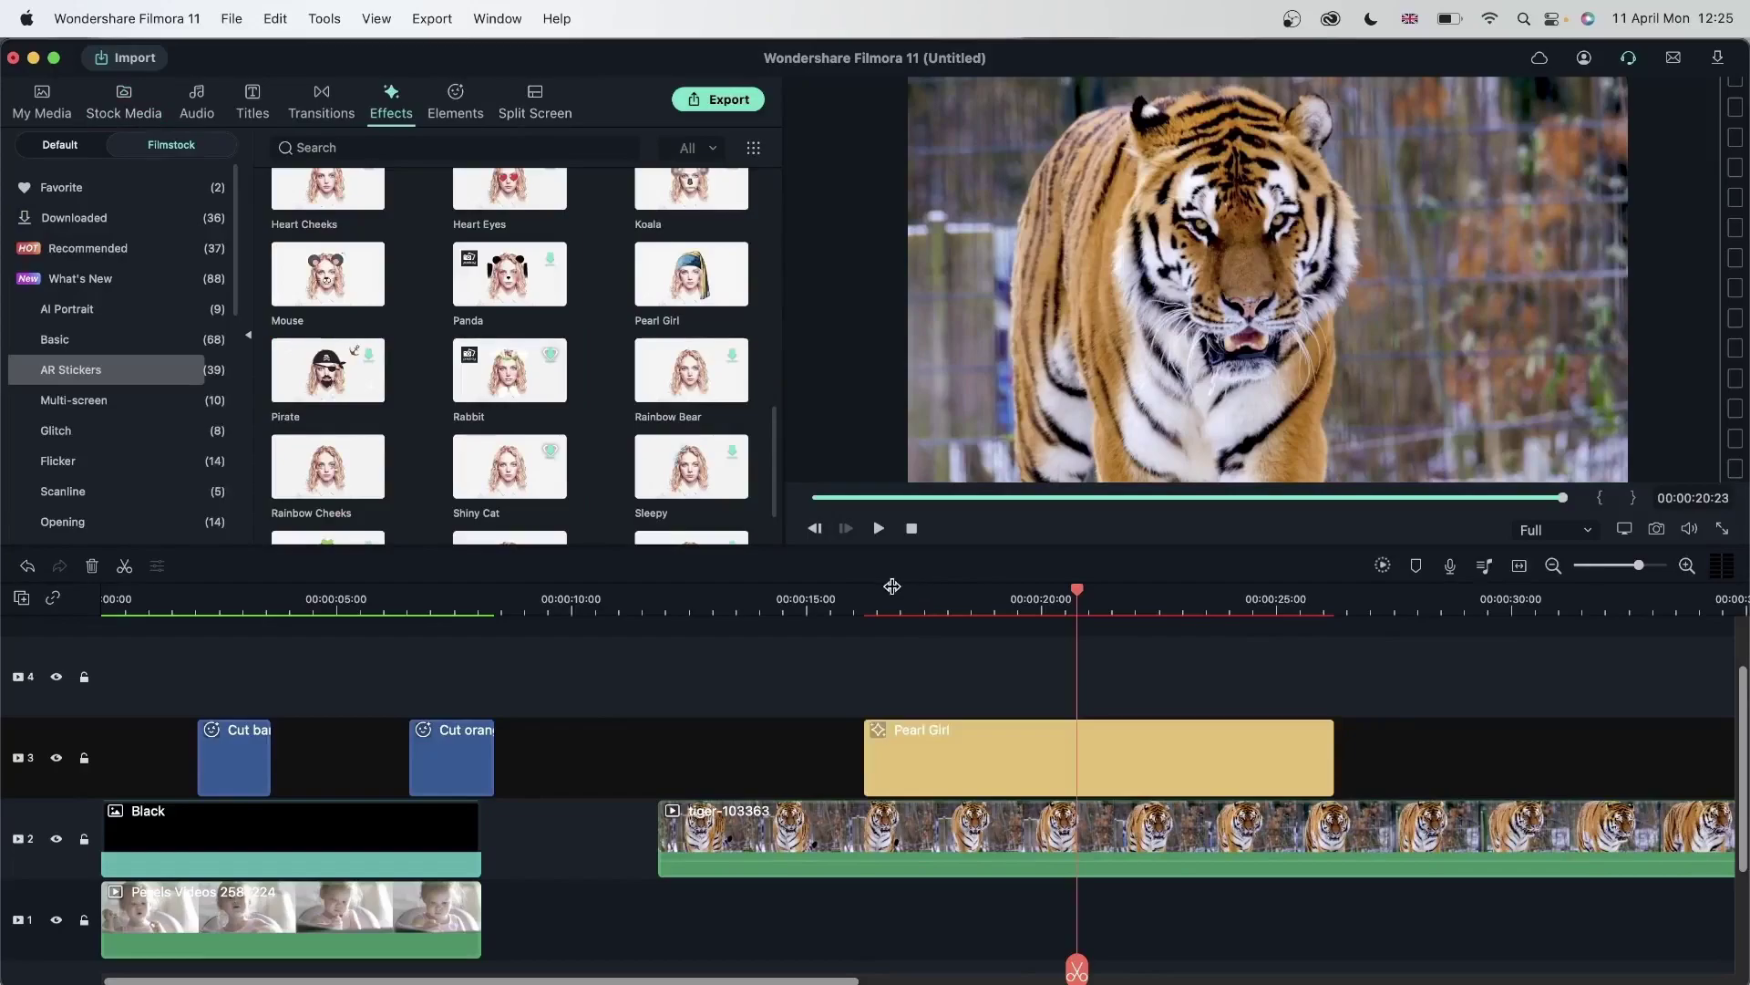
pyautogui.click(887, 604)
pyautogui.moveTo(889, 595); pyautogui.dragTo(807, 602)
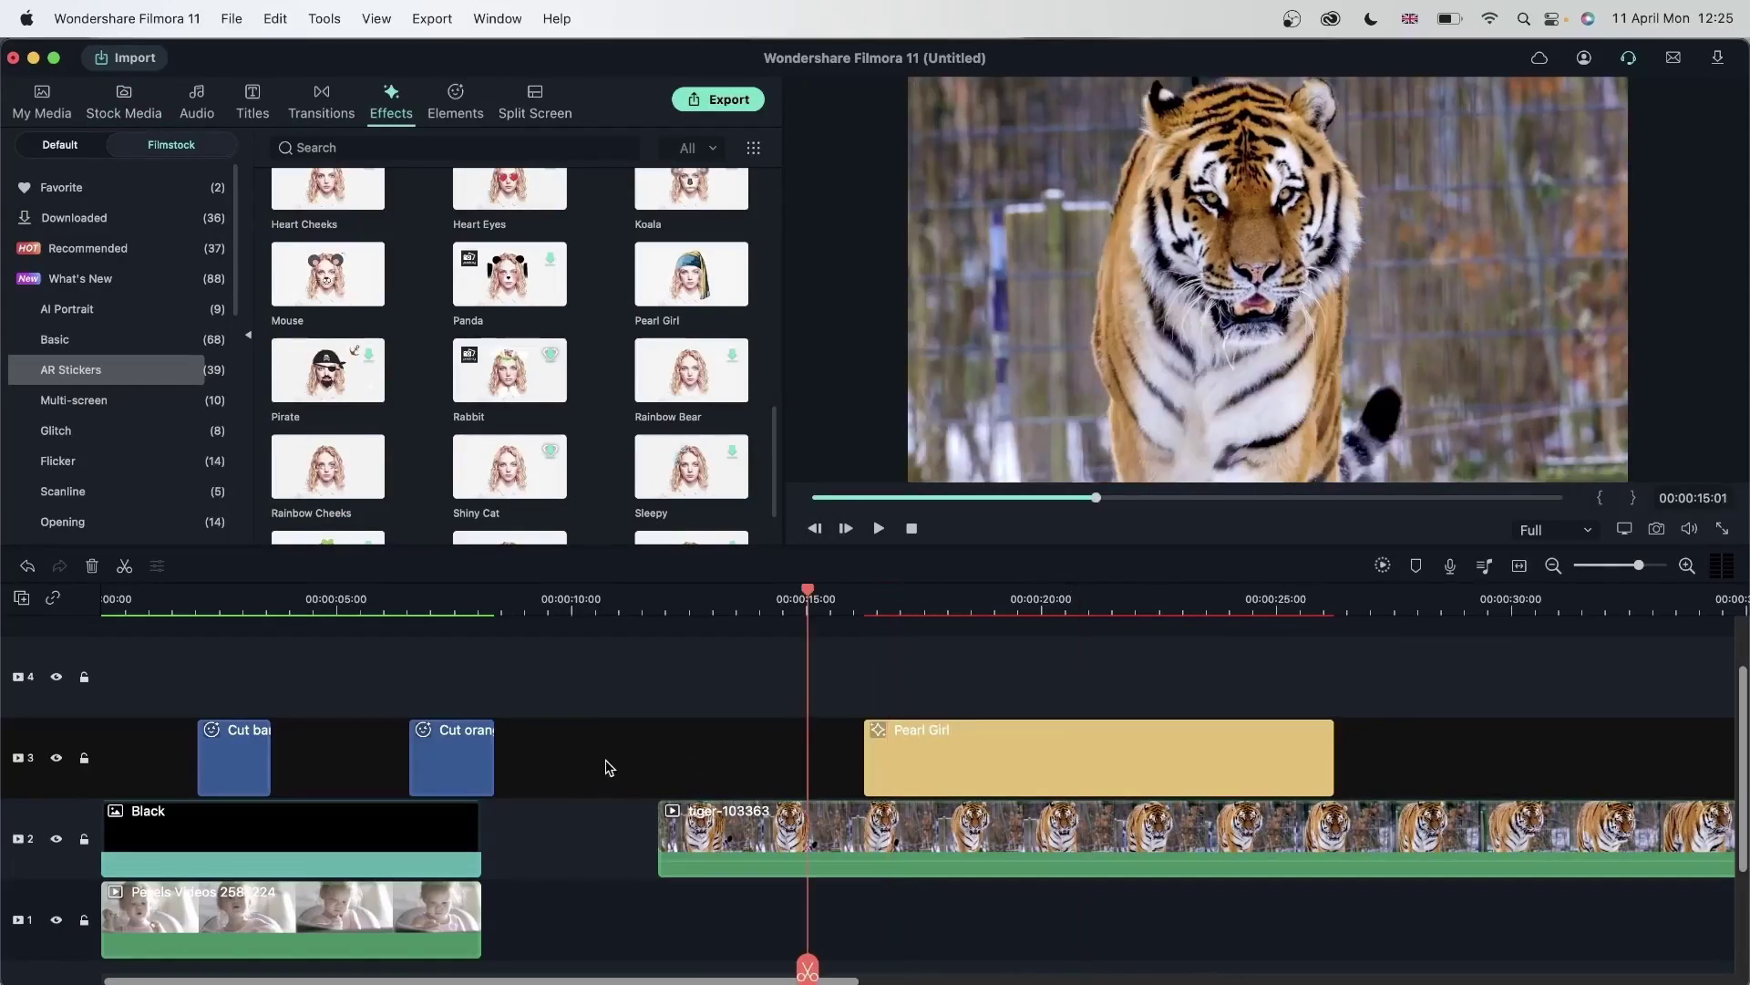
# Delete the banana and orange stickers, then move Pearl Girl to 0:00 and extend it to about 27 seconds
pyautogui.moveTo(610, 768); pyautogui.dragTo(199, 742)
pyautogui.click(93, 569)
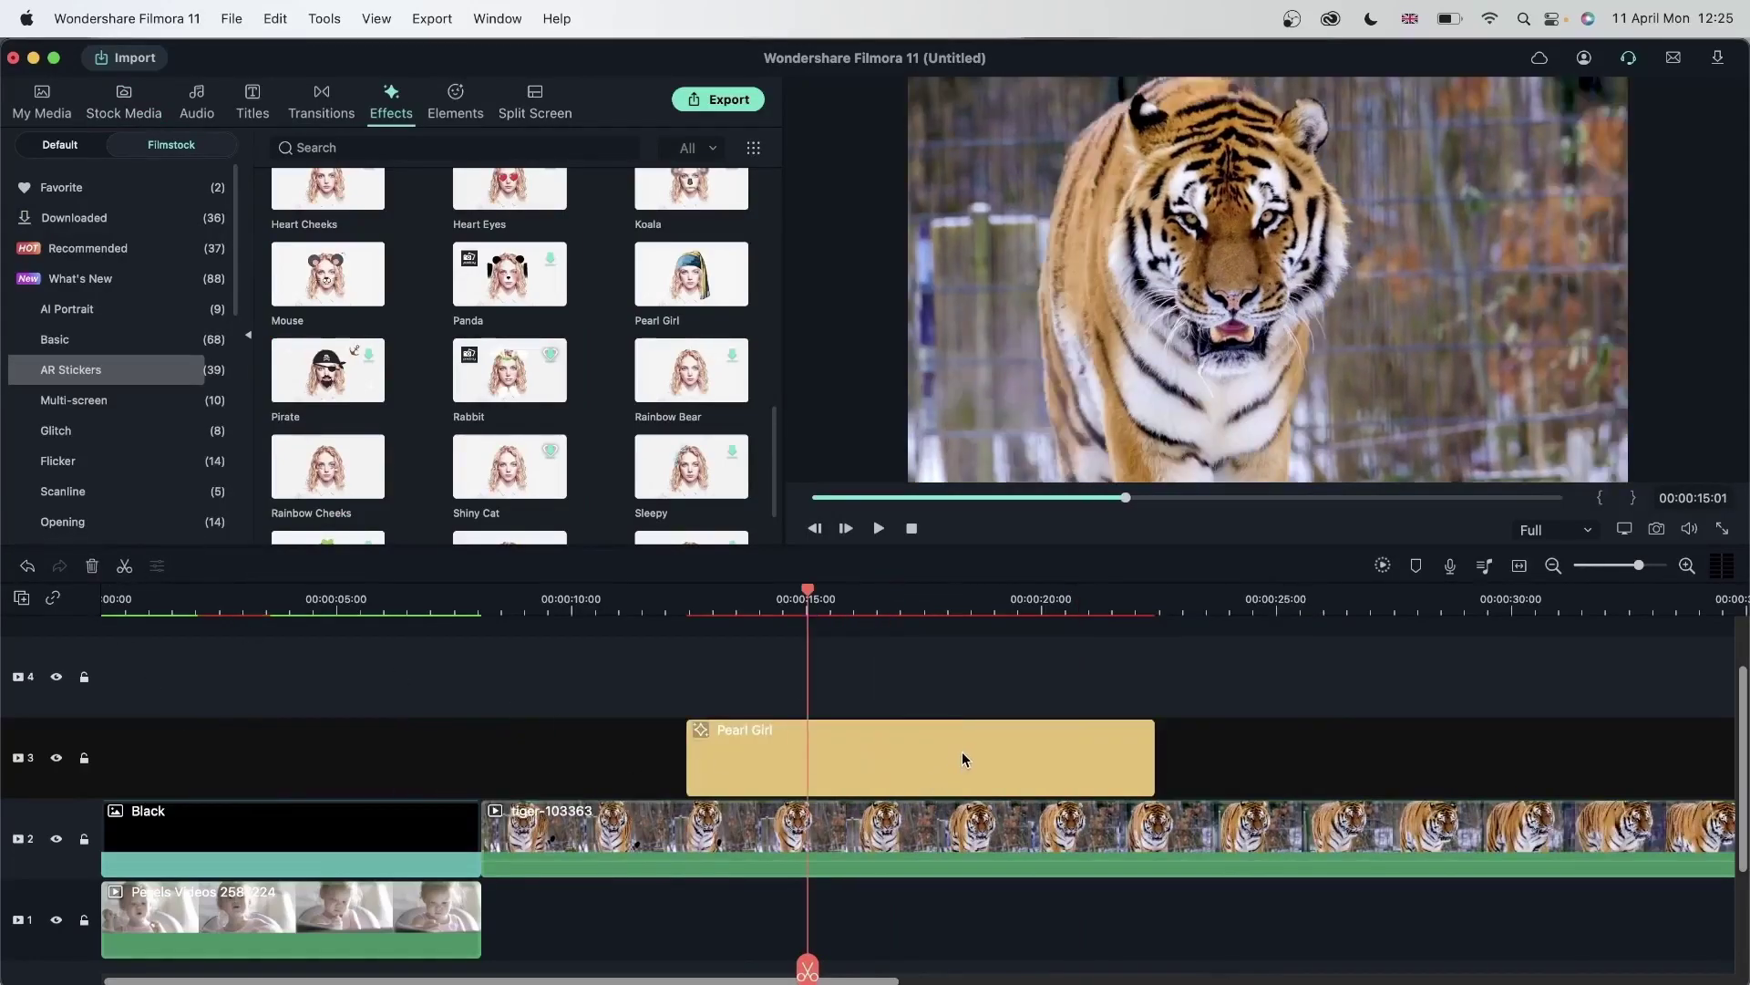
pyautogui.moveTo(963, 756); pyautogui.dragTo(377, 757)
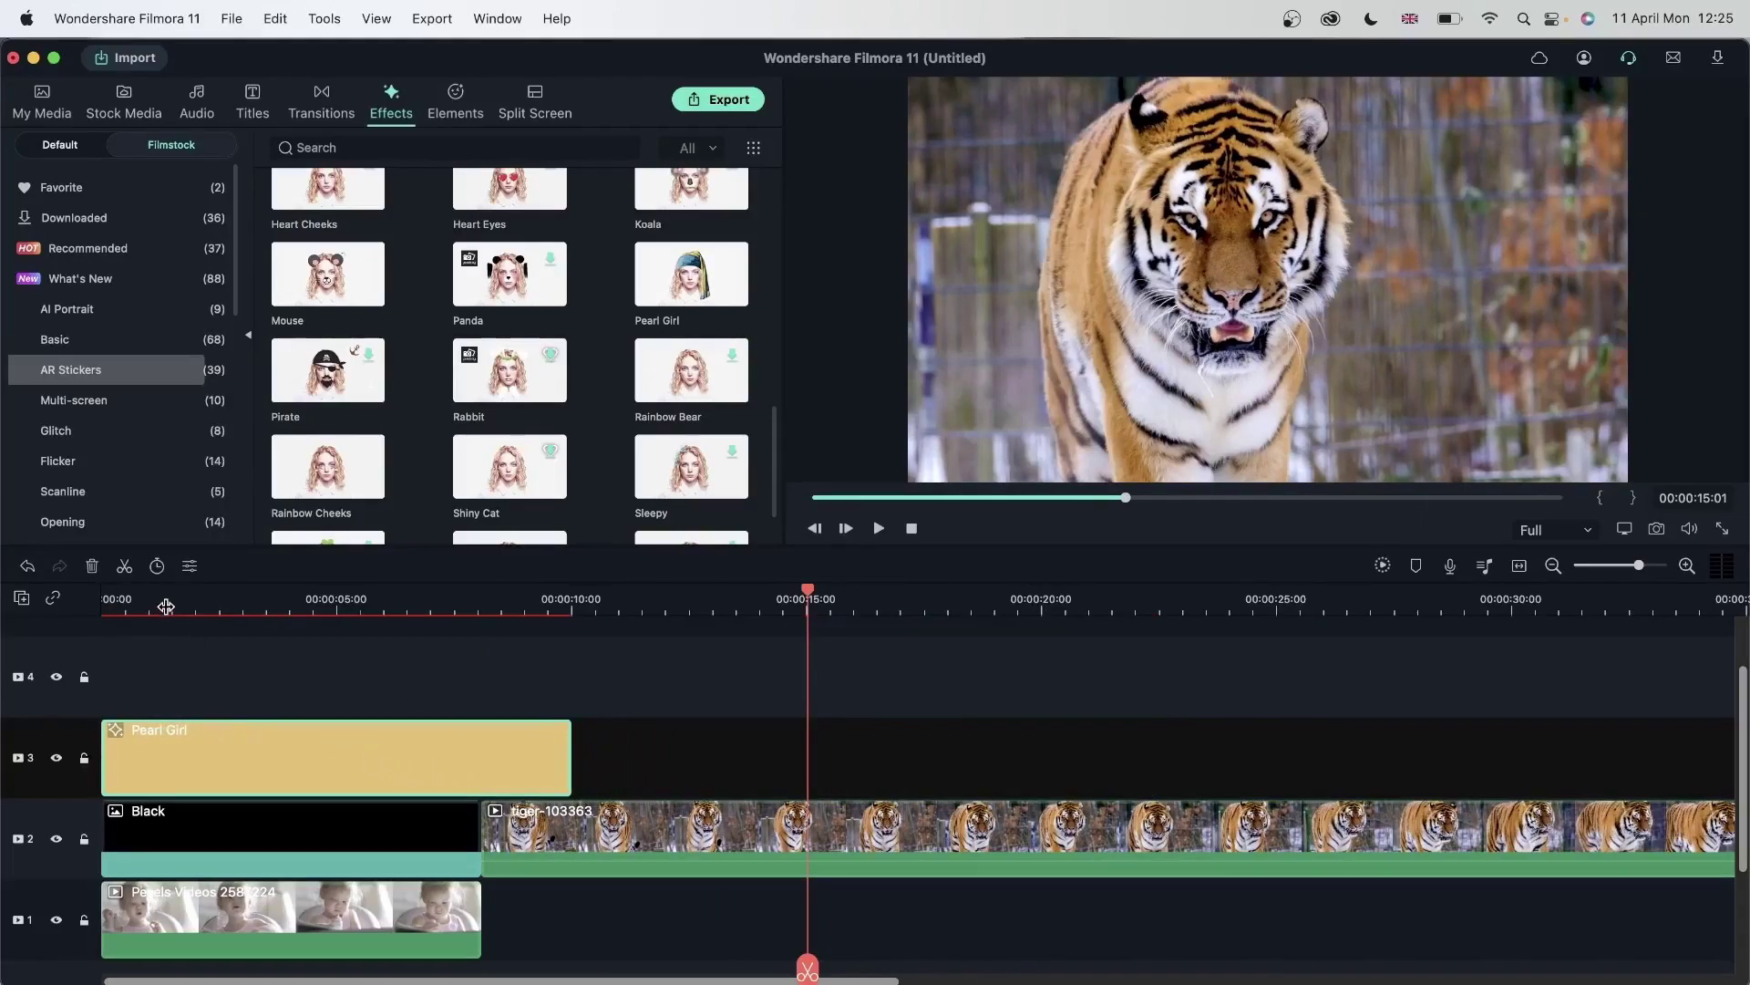
pyautogui.moveTo(166, 605); pyautogui.dragTo(286, 638)
pyautogui.moveTo(572, 737); pyautogui.dragTo(1285, 749)
pyautogui.moveTo(287, 599); pyautogui.dragTo(299, 777)
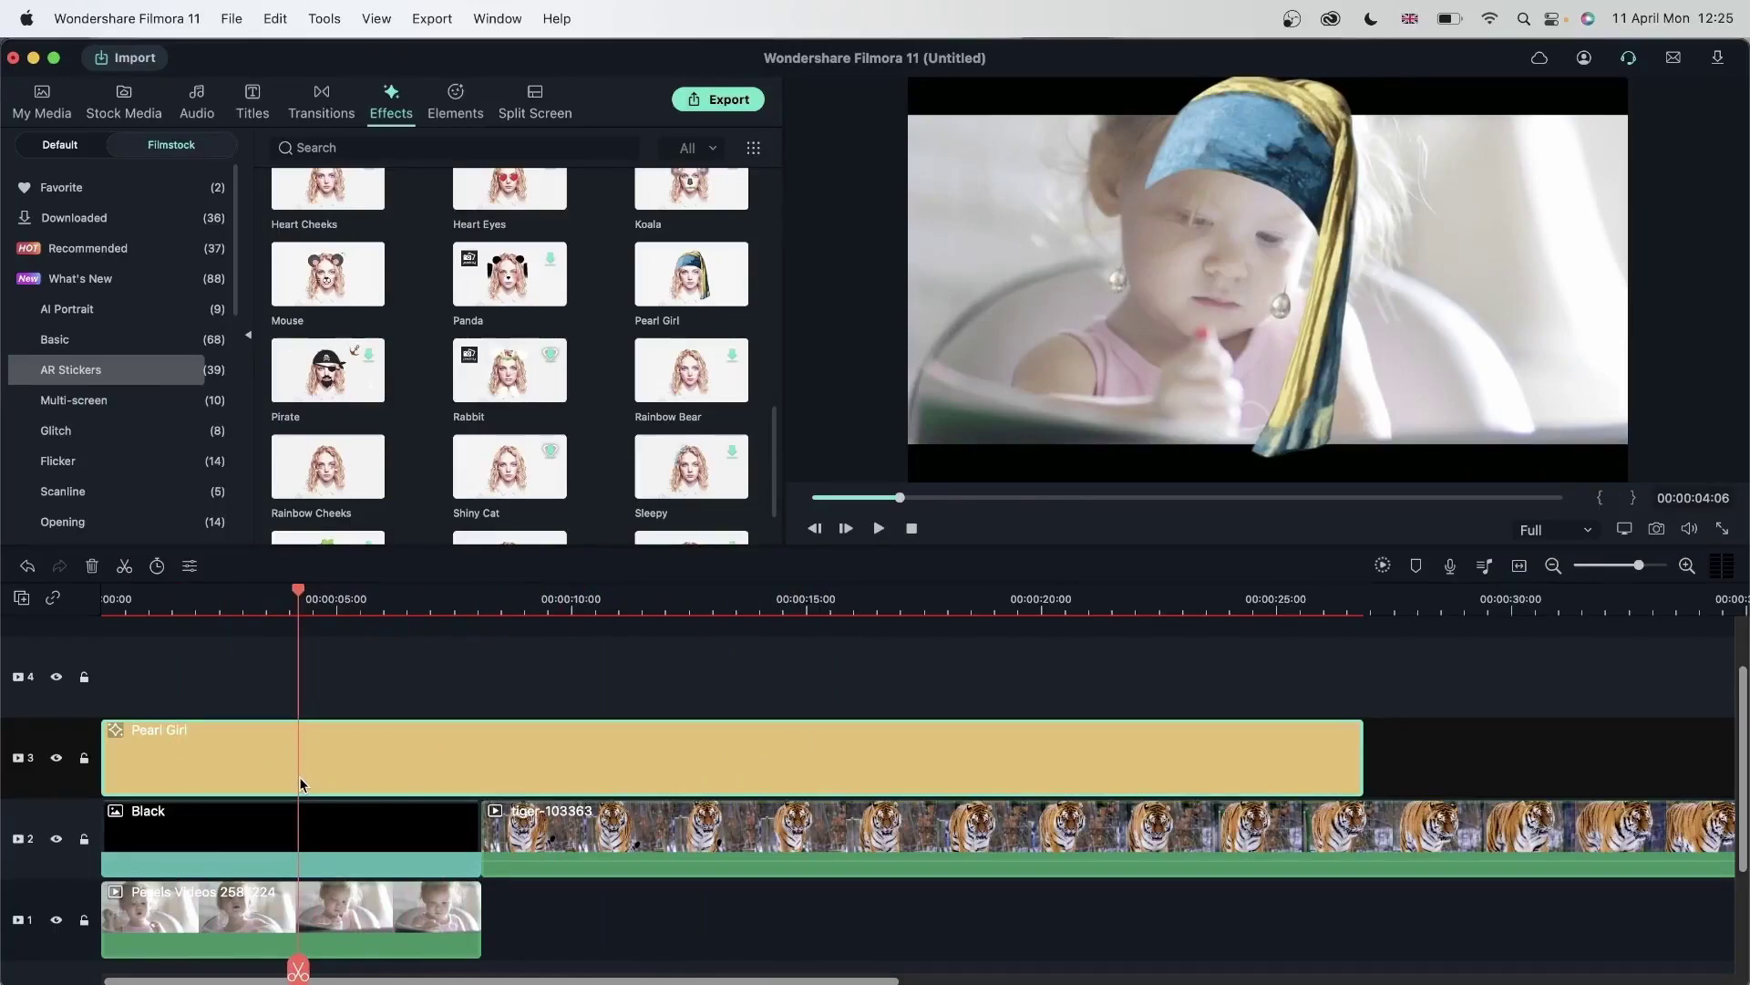